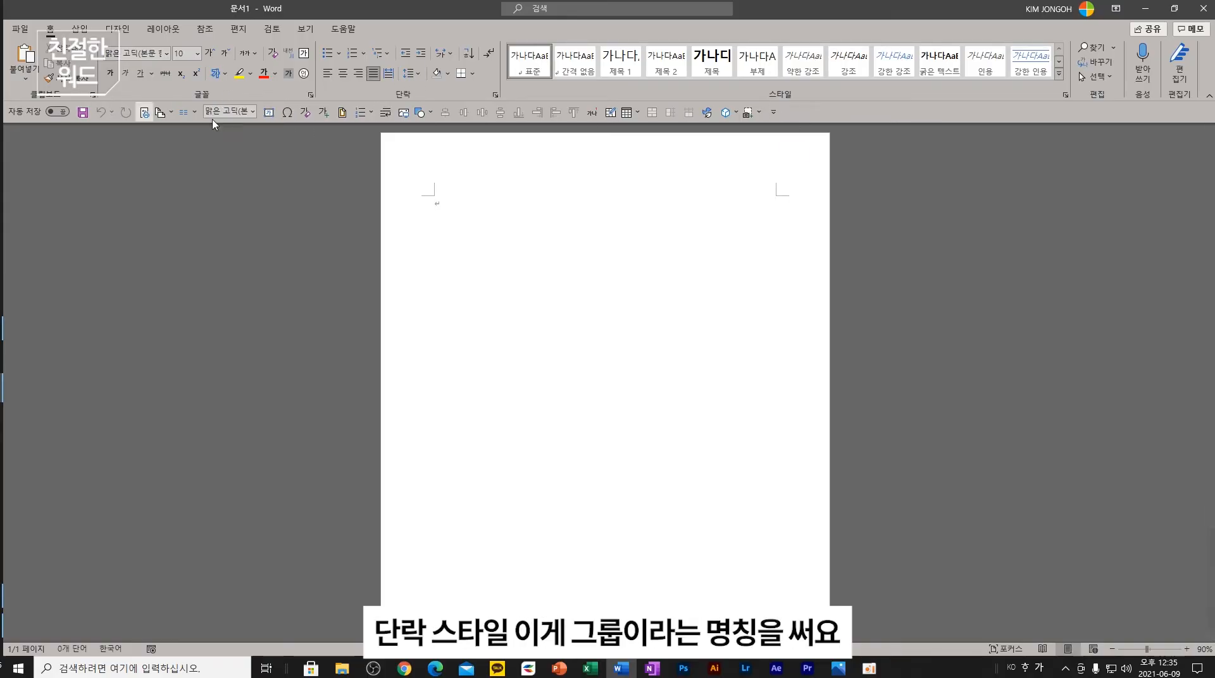
- Switch from Word to the PowerPoint lecture deck 마이크로소프트_워드강의_자료
{"action": "left_click", "coordinate": [559, 668]}
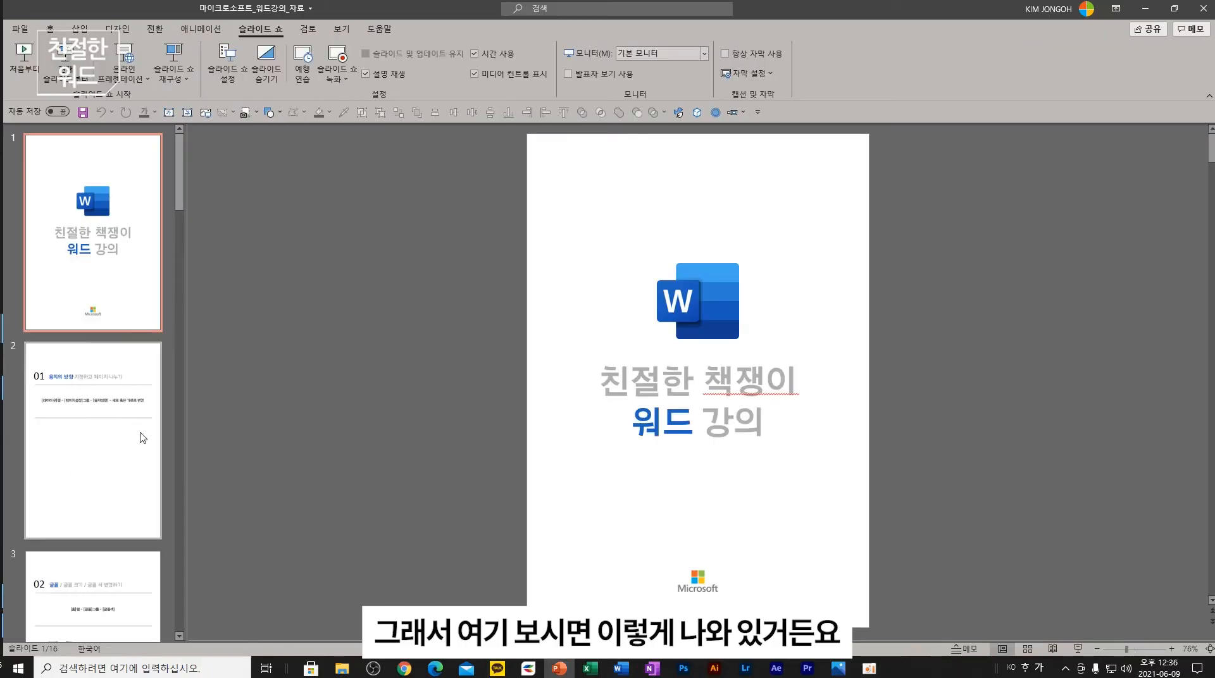
- View slide 2, '01 용지의 방향 지정하고 페이지 나누기', then return to the Word document
{"action": "left_click", "coordinate": [76, 414]}
{"action": "left_click", "coordinate": [600, 283]}
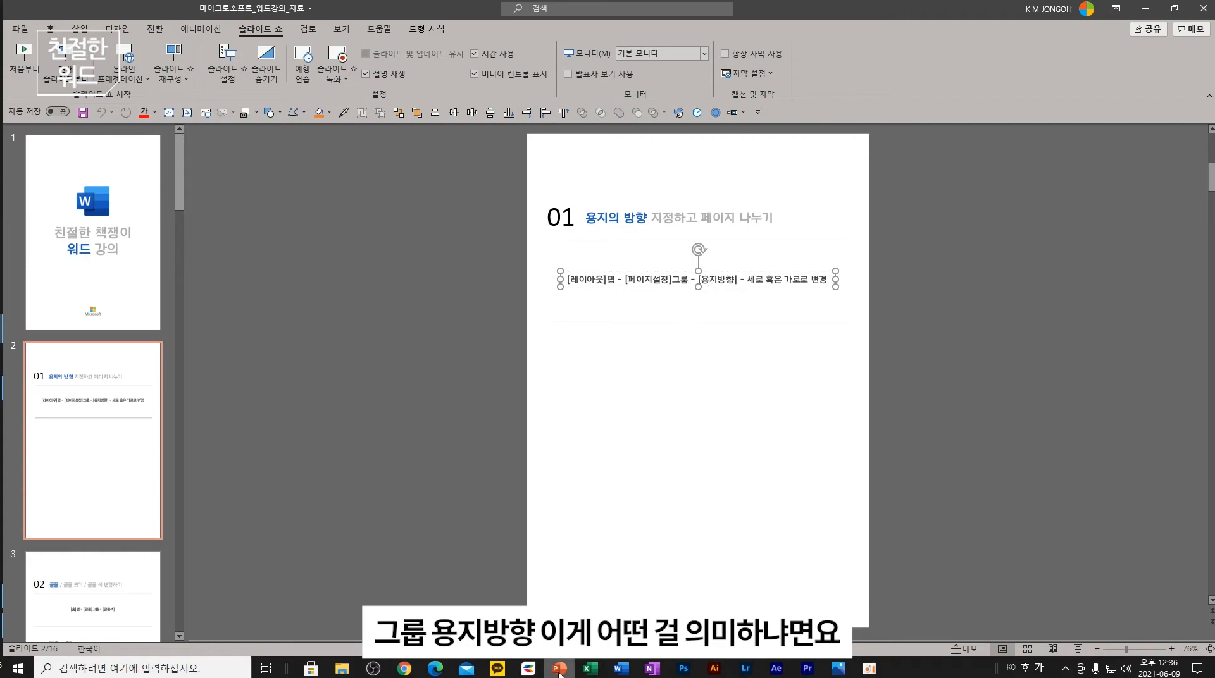
{"action": "left_click", "coordinate": [620, 669]}
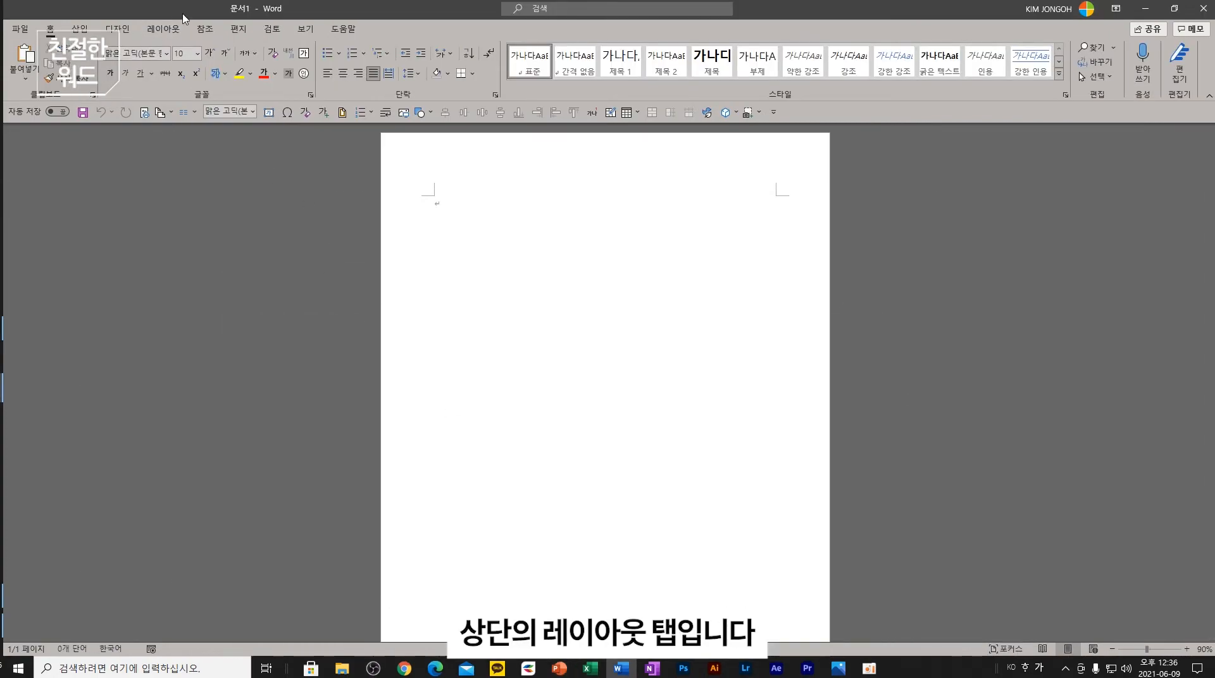
- Try landscape orientation on the Word page, restore portrait, then return to the PowerPoint slides
{"action": "left_click", "coordinate": [166, 28]}
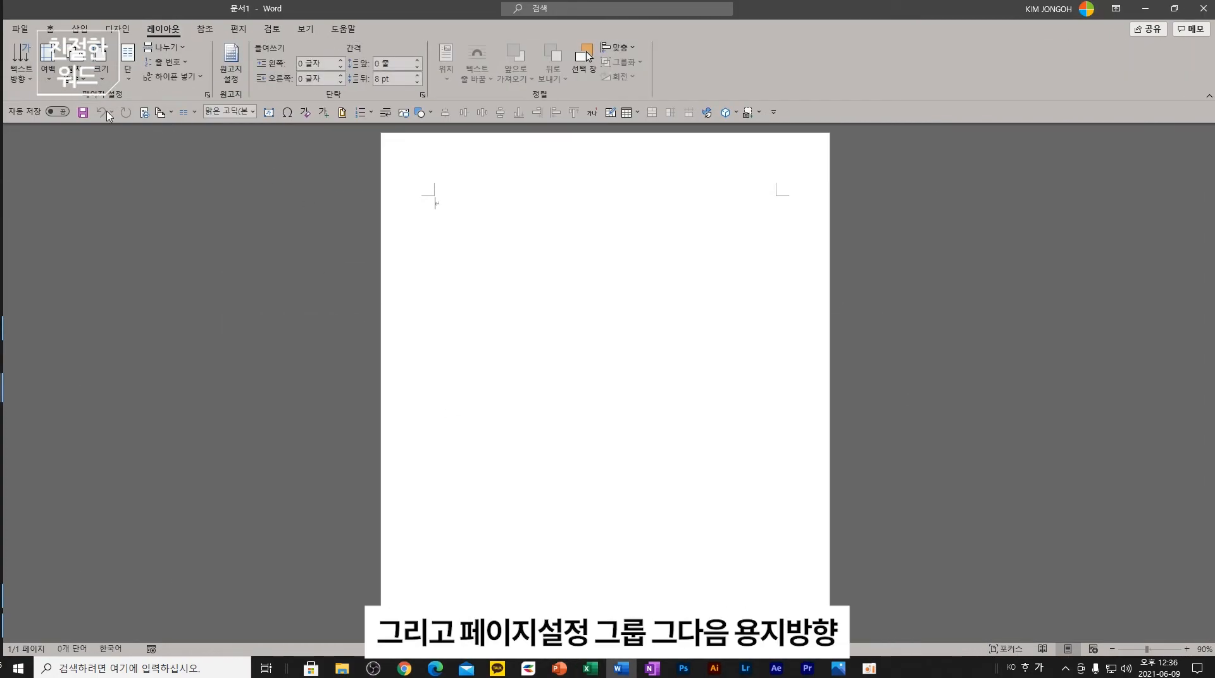
{"action": "left_click", "coordinate": [79, 81]}
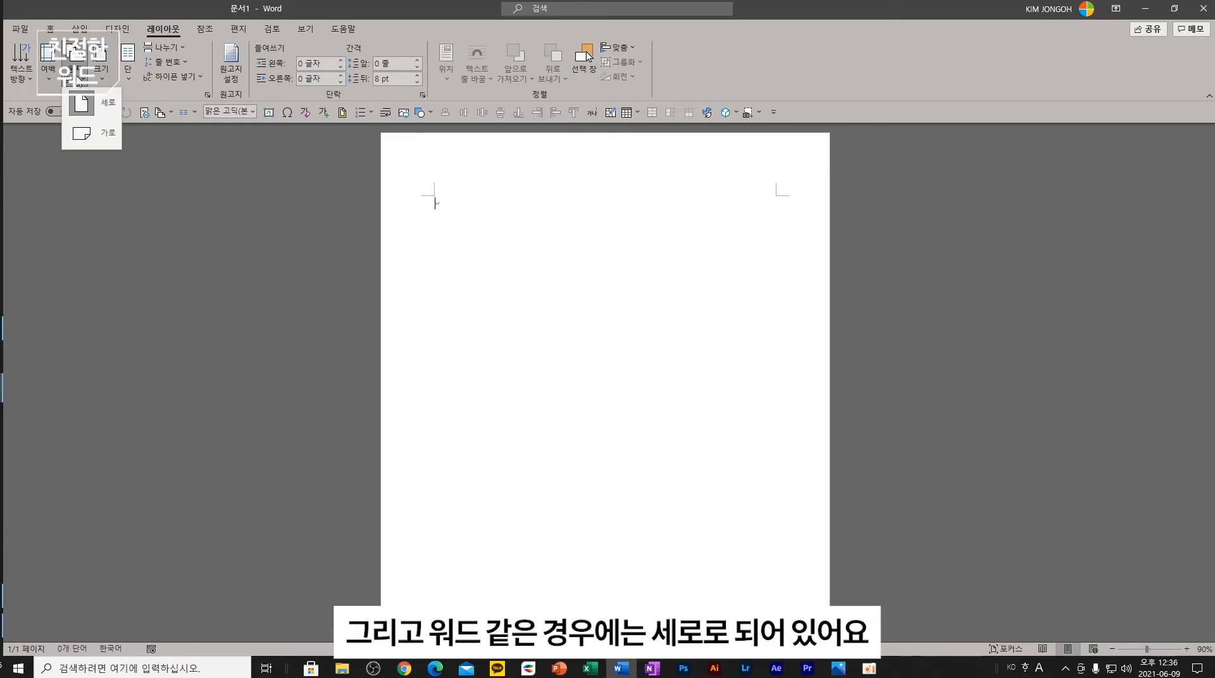
{"action": "left_click", "coordinate": [100, 140]}
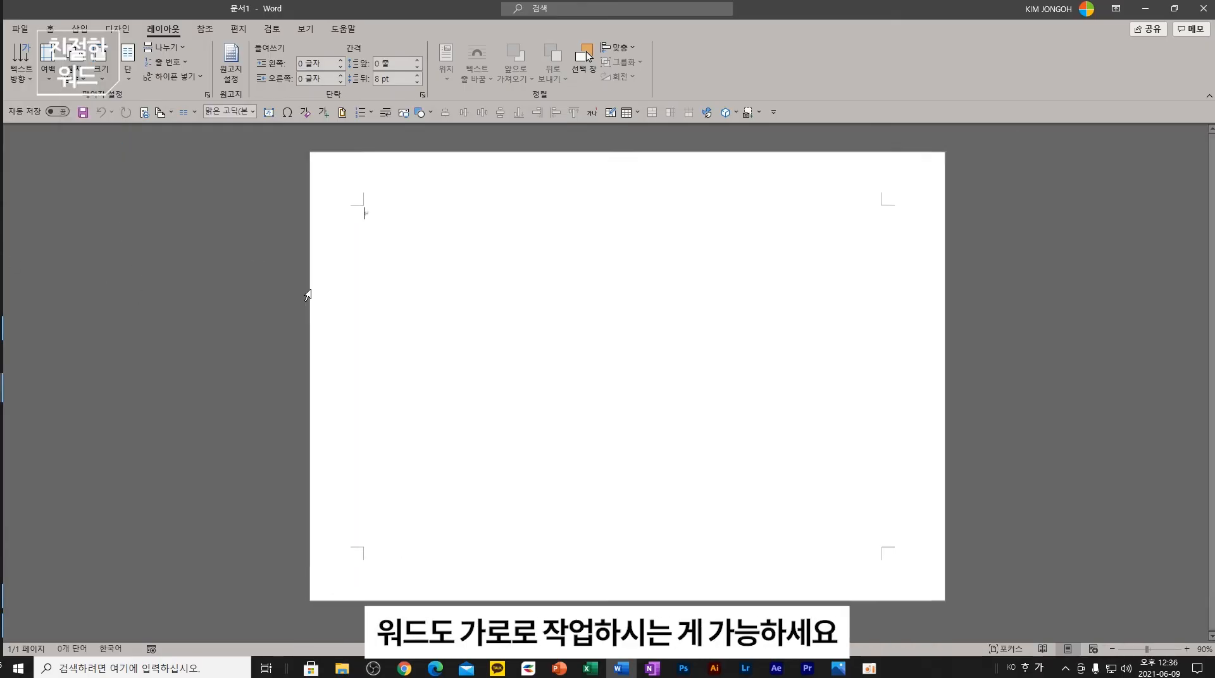
{"action": "scroll", "coordinate": [630, 408], "scroll_direction": "down", "scroll_amount": 2}
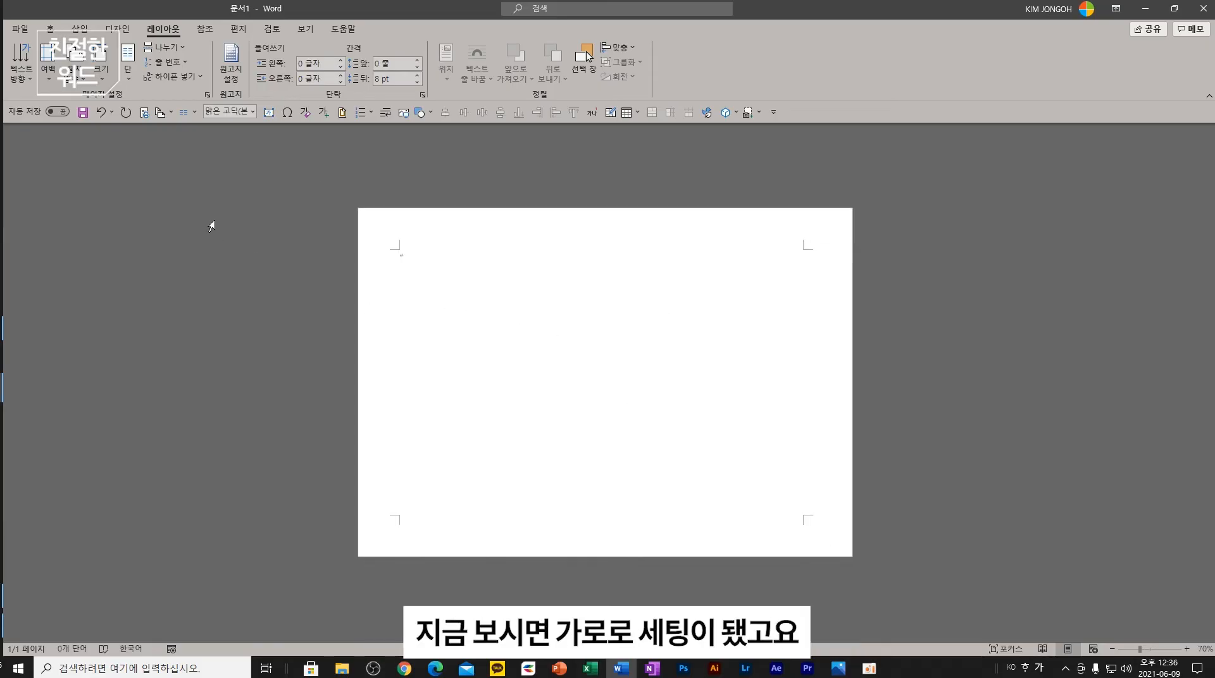
{"action": "left_click", "coordinate": [74, 81]}
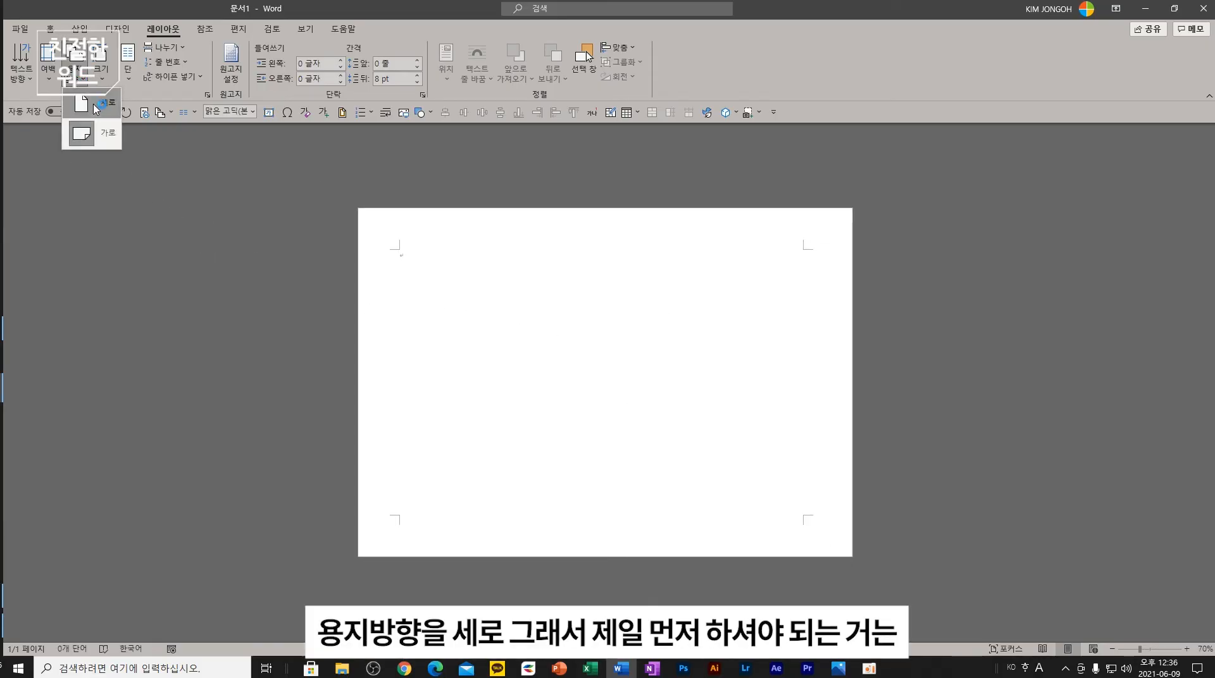
{"action": "left_click", "coordinate": [95, 108]}
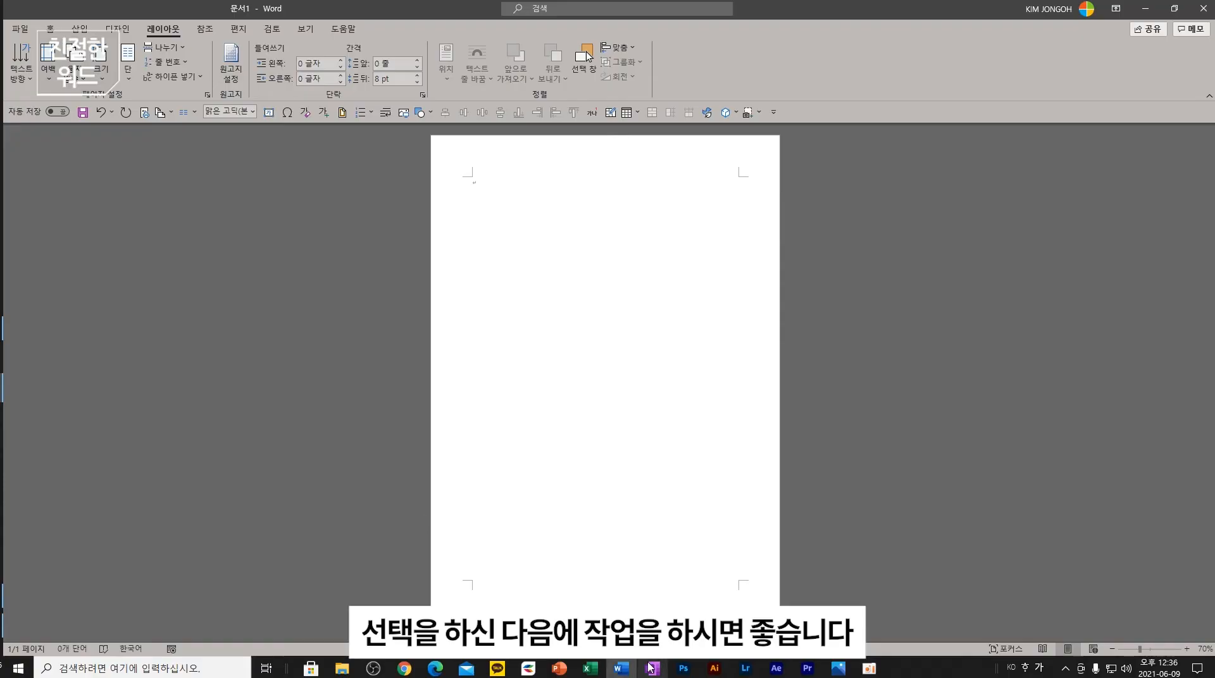
{"action": "left_click", "coordinate": [563, 665]}
{"action": "scroll", "coordinate": [129, 501], "scroll_direction": "down", "scroll_amount": 3}
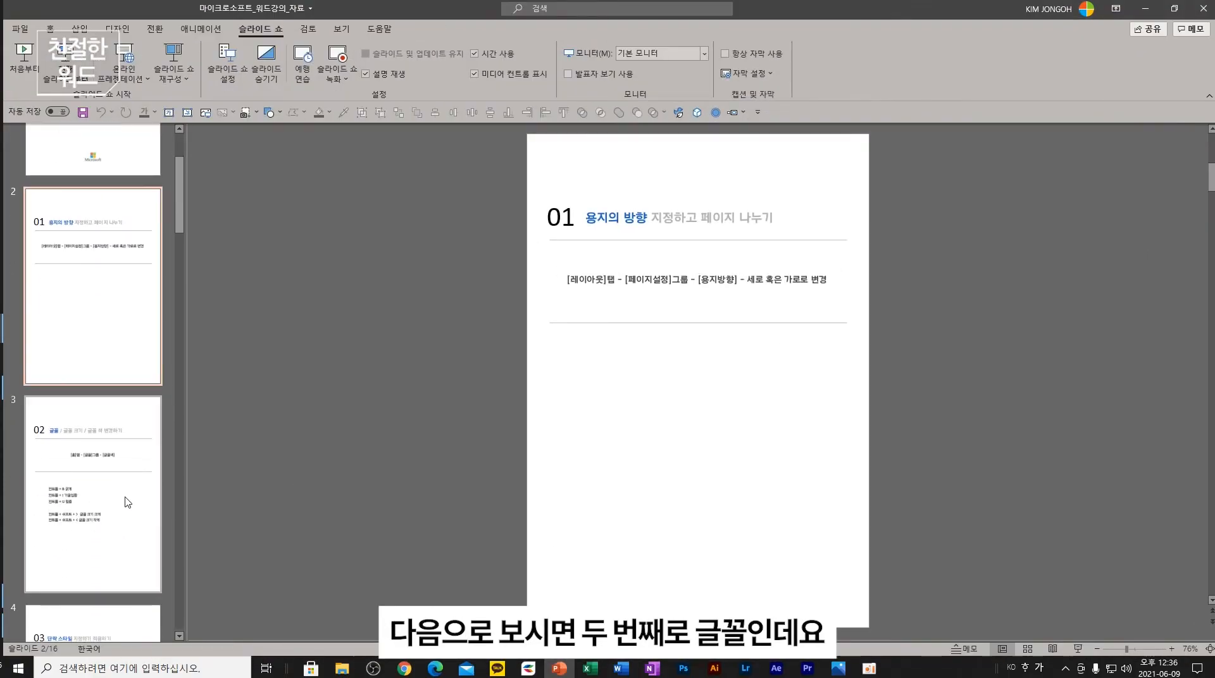
- View slide 3 on font, size and font colour, then go back to Word
{"action": "left_click", "coordinate": [130, 501]}
{"action": "left_click", "coordinate": [695, 281]}
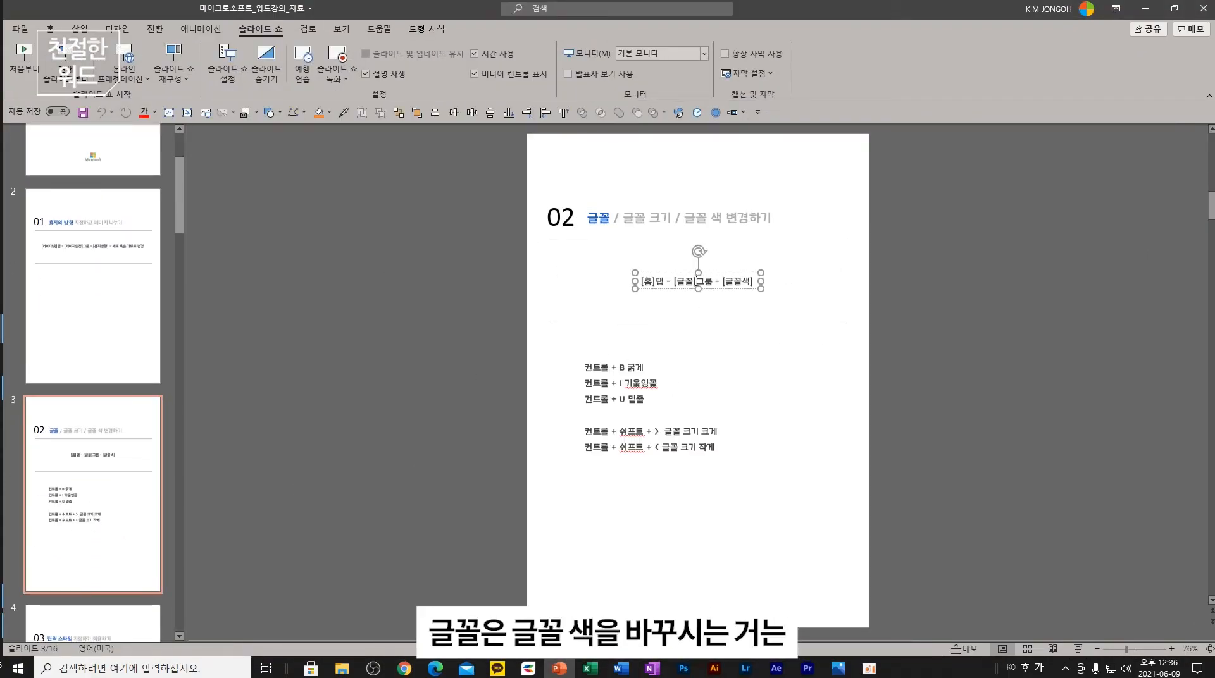
{"action": "scroll", "coordinate": [715, 301], "scroll_direction": "up", "scroll_amount": 3}
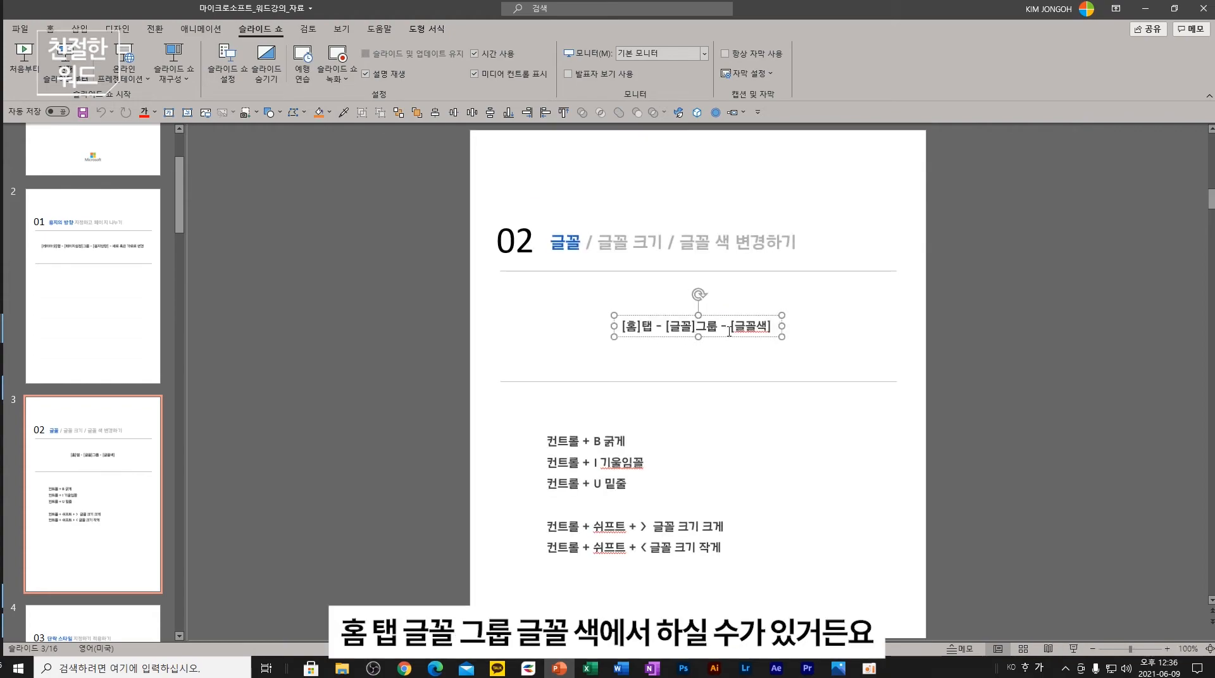
{"action": "left_click", "coordinate": [621, 669]}
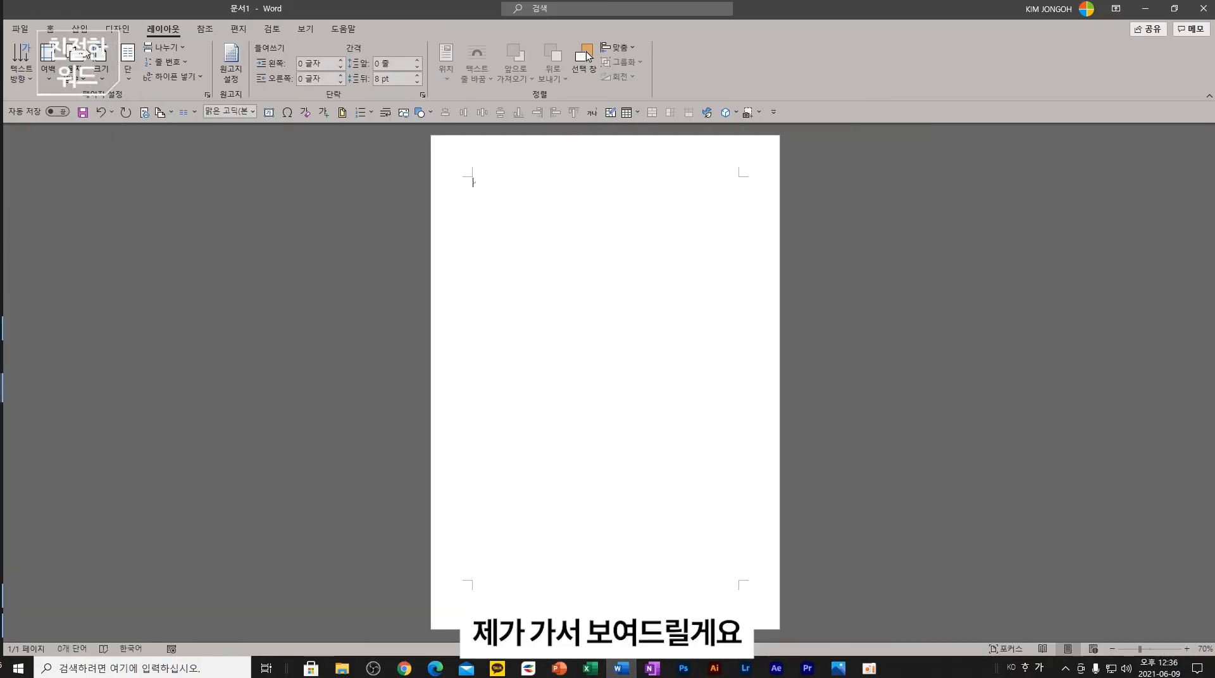
- Type the title line '친절한 책쟁이 워드 강의' on the Home tab
{"action": "left_click", "coordinate": [50, 28]}
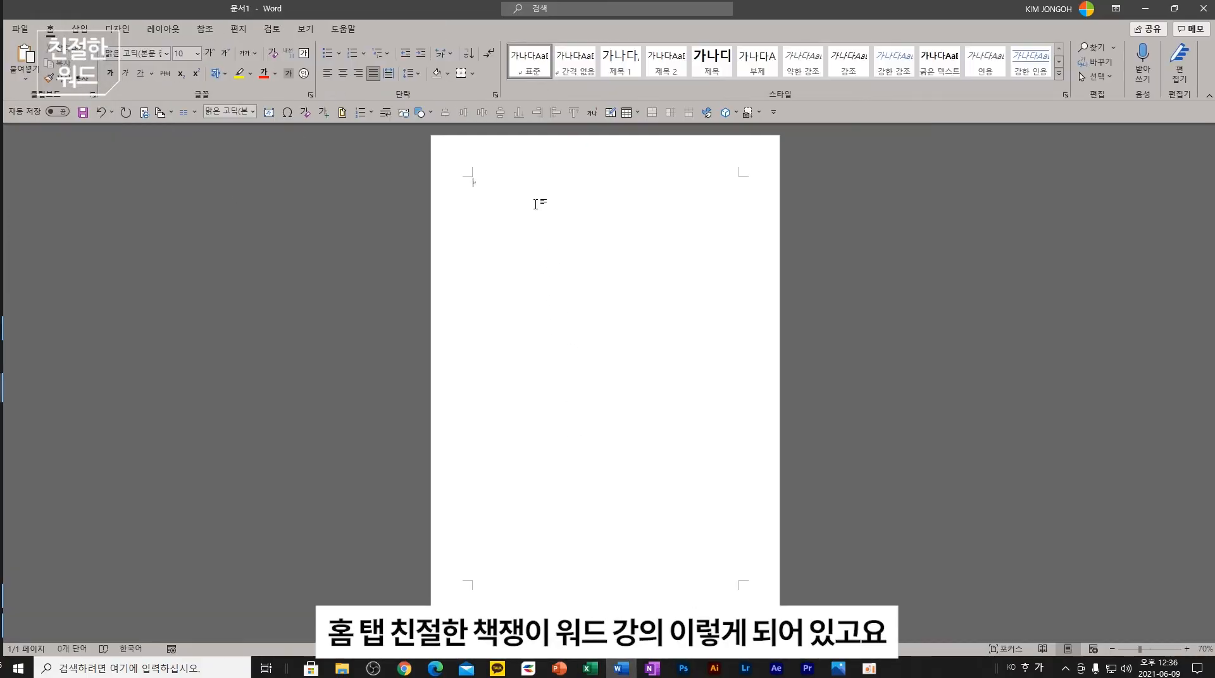
{"action": "type", "text": "친절한 책쟁이 워드 강으"}
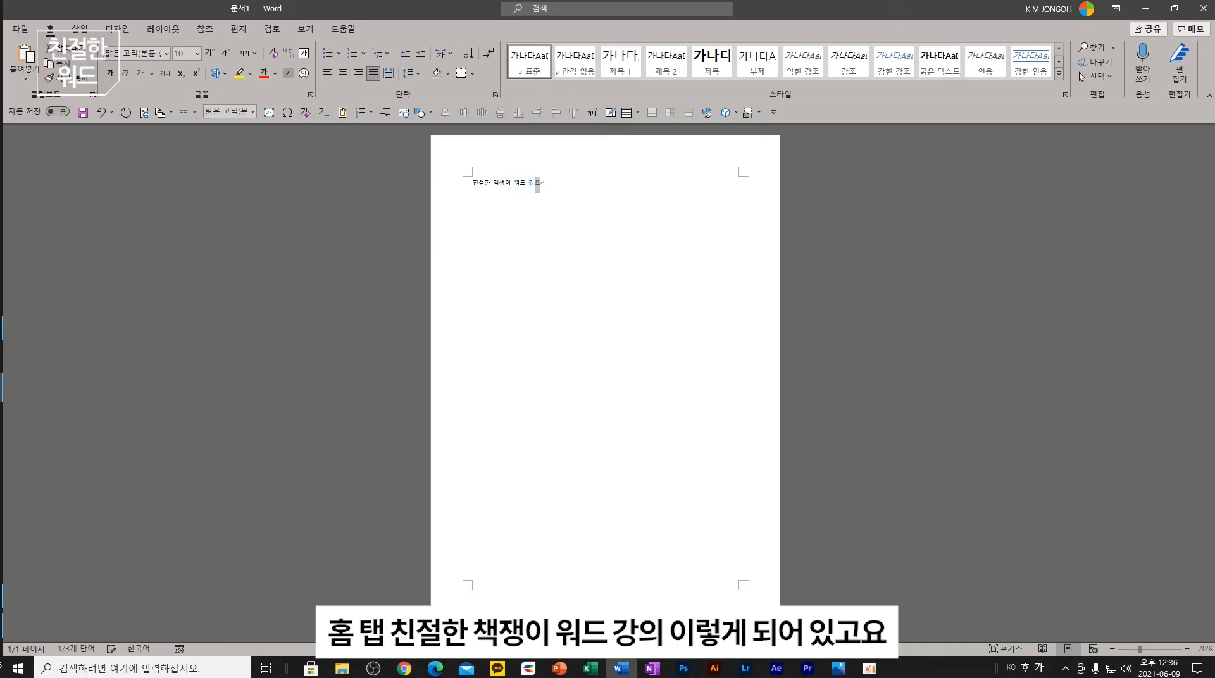
{"action": "left_click", "coordinate": [536, 205]}
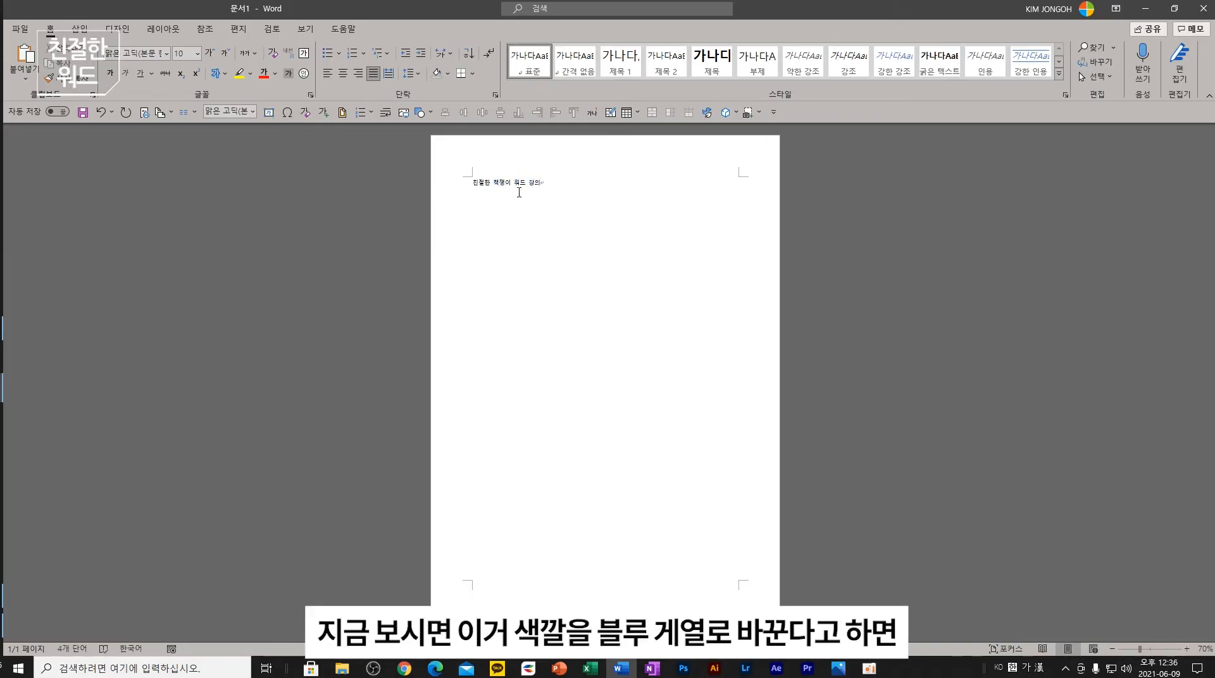
- Make the title line blue and bold
{"action": "triple_click", "coordinate": [503, 184]}
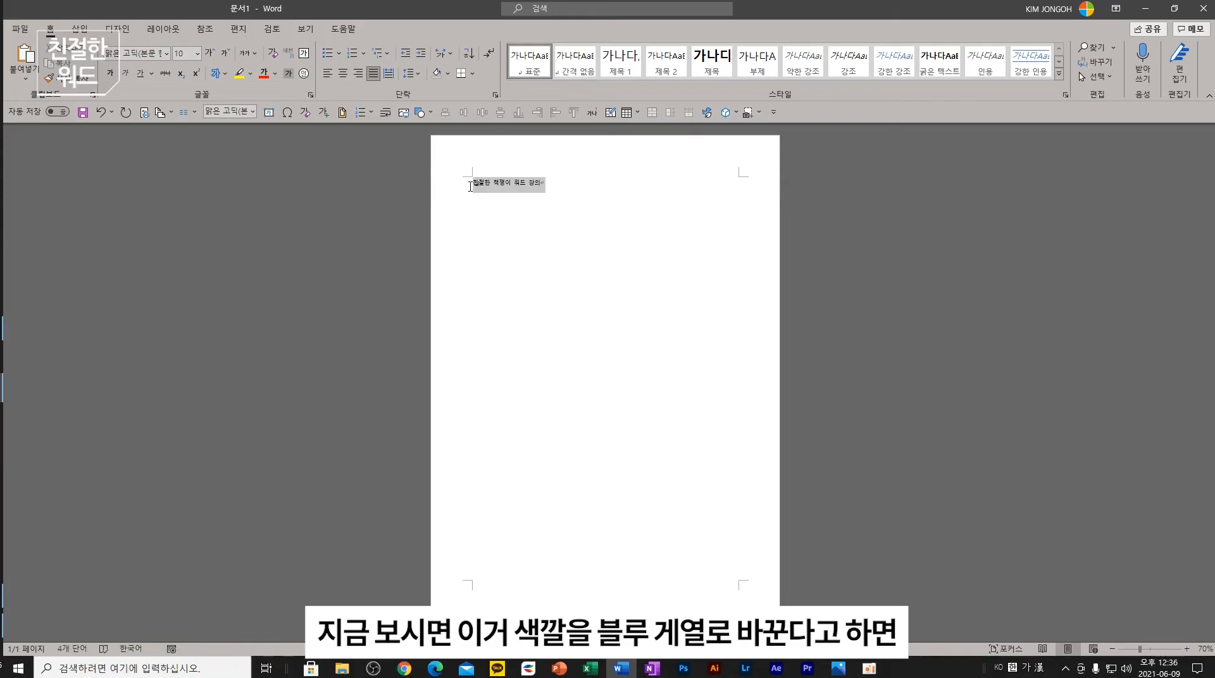
{"action": "left_click", "coordinate": [274, 73]}
{"action": "left_click", "coordinate": [339, 212]}
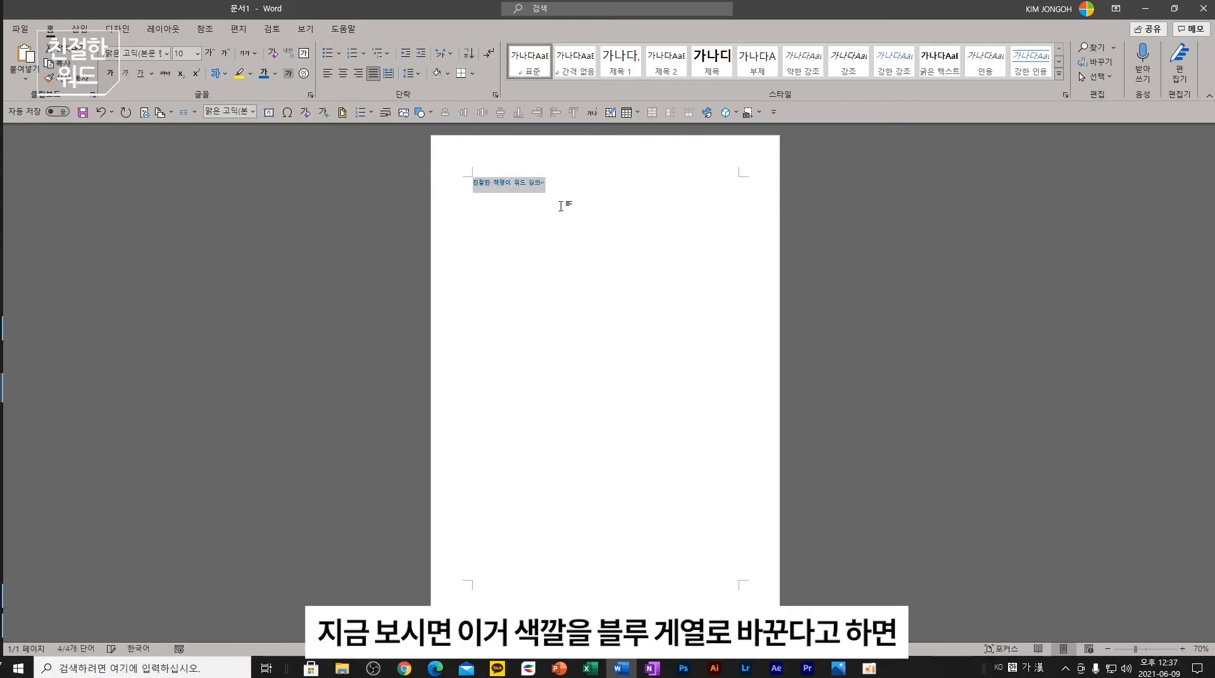
{"action": "left_click", "coordinate": [541, 242]}
{"action": "triple_click", "coordinate": [522, 182]}
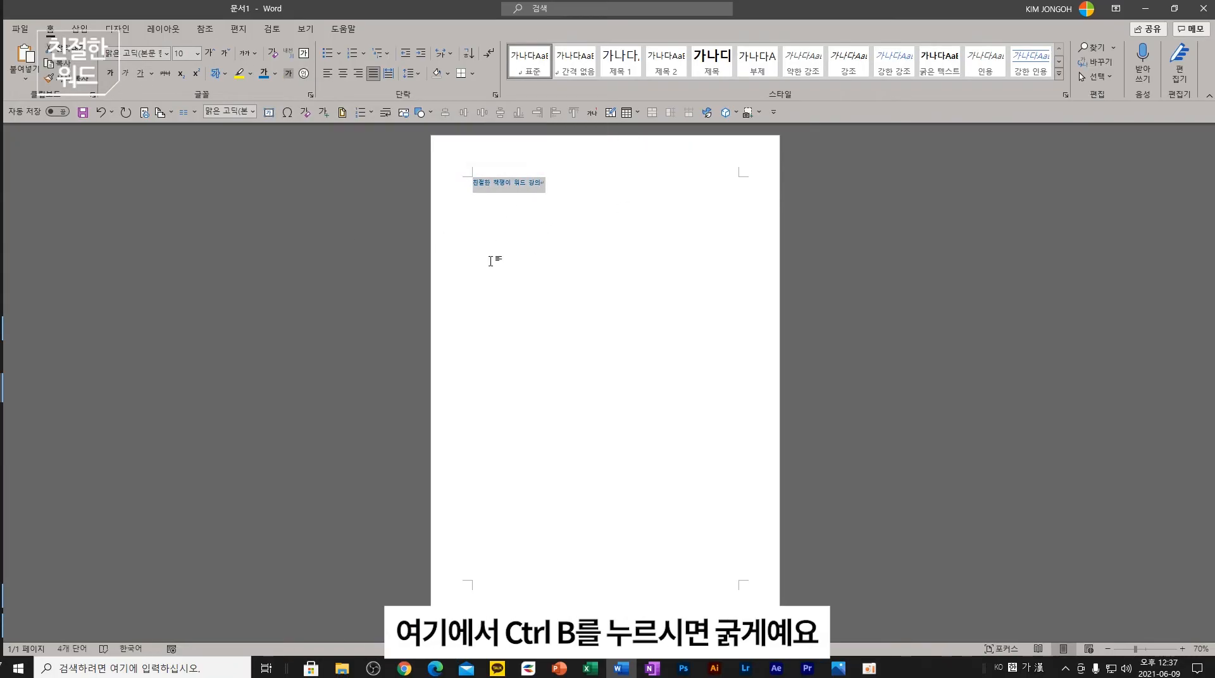
{"action": "key", "text": "ctrl+b"}
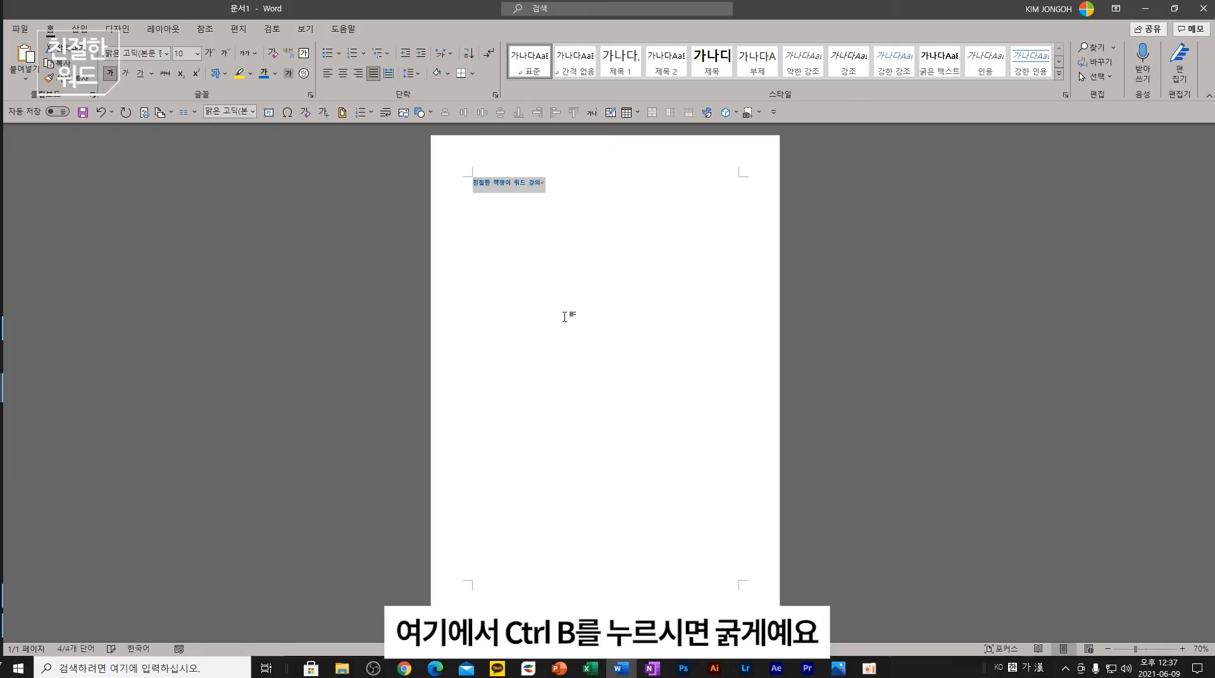
- Toggle bold, underline and italic on the title with Ctrl+B, Ctrl+U and Ctrl+I
{"action": "scroll", "coordinate": [565, 316], "scroll_direction": "up", "scroll_amount": 10}
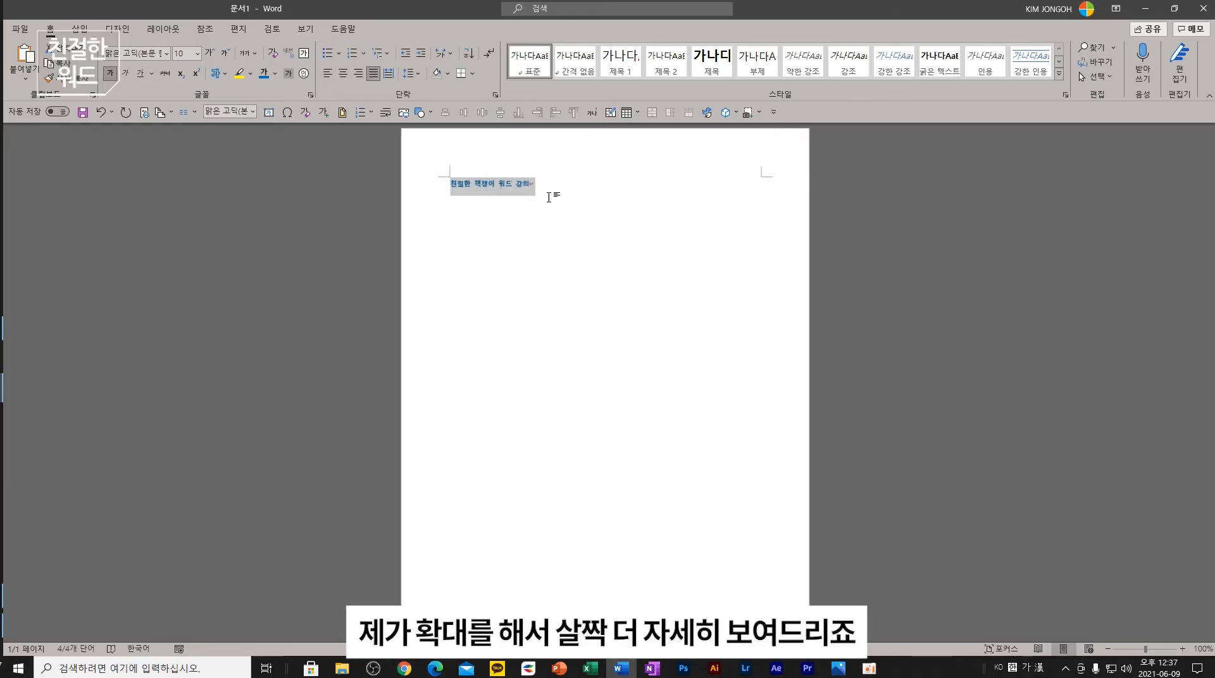
{"action": "scroll", "coordinate": [476, 227], "scroll_direction": "up", "scroll_amount": 5}
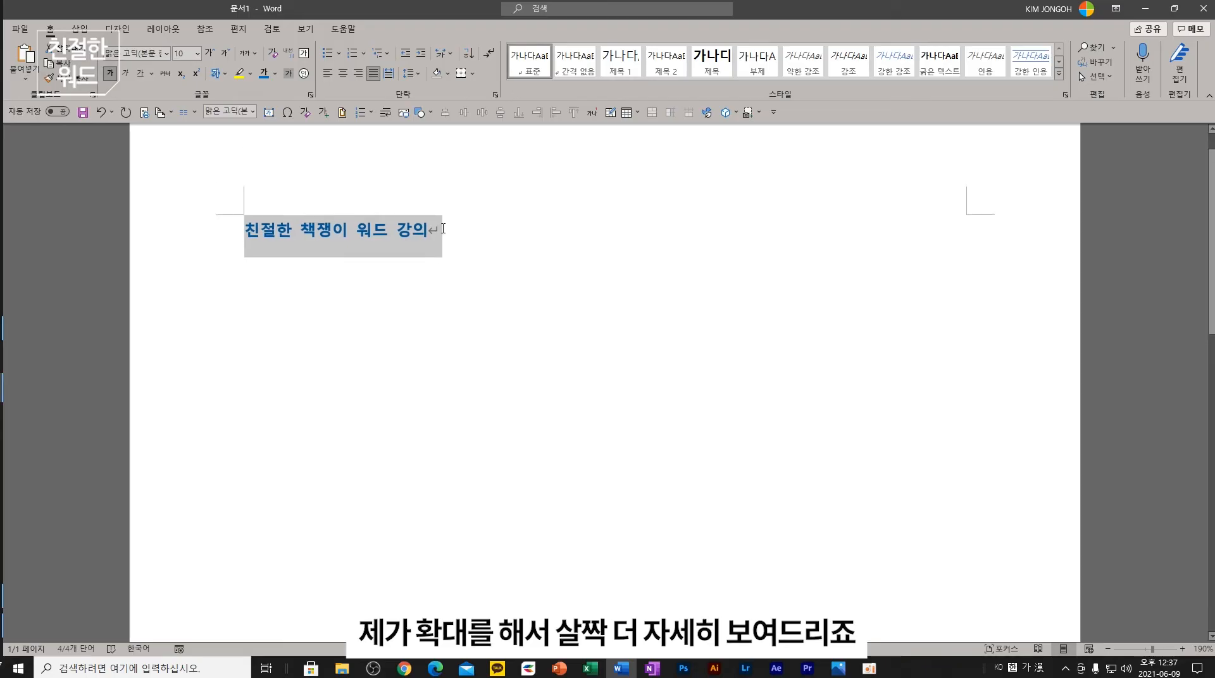
{"action": "key", "text": "ctrl+b"}
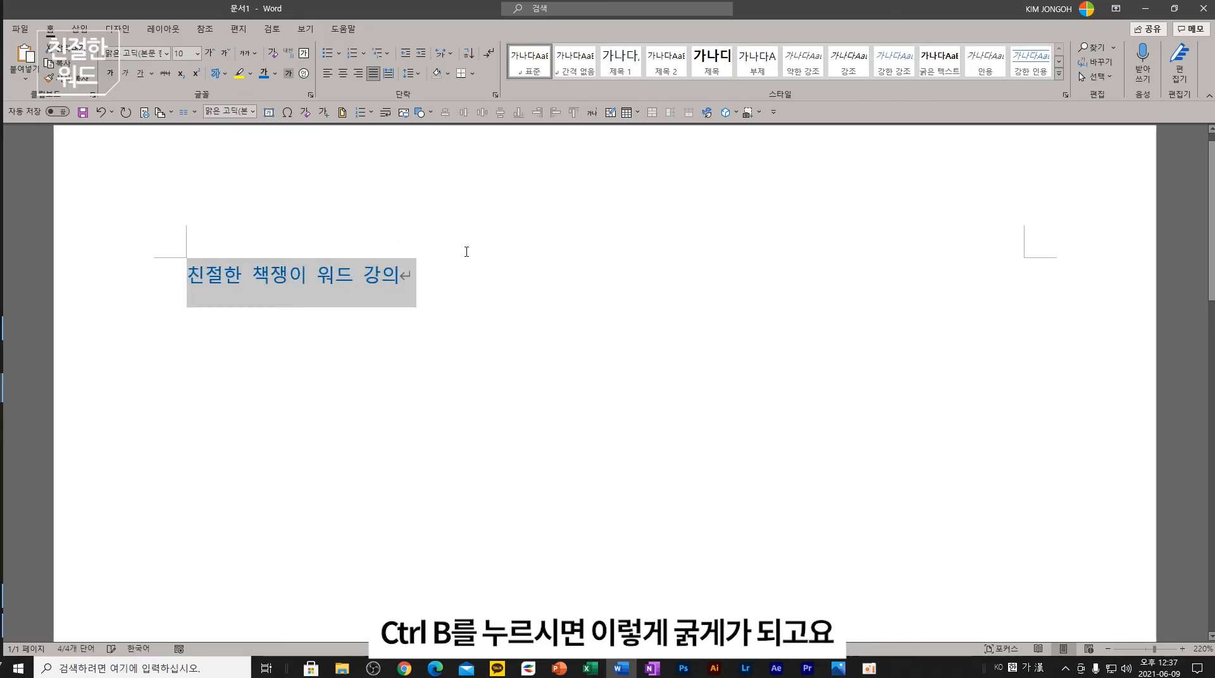
{"action": "key", "text": "ctrl+b"}
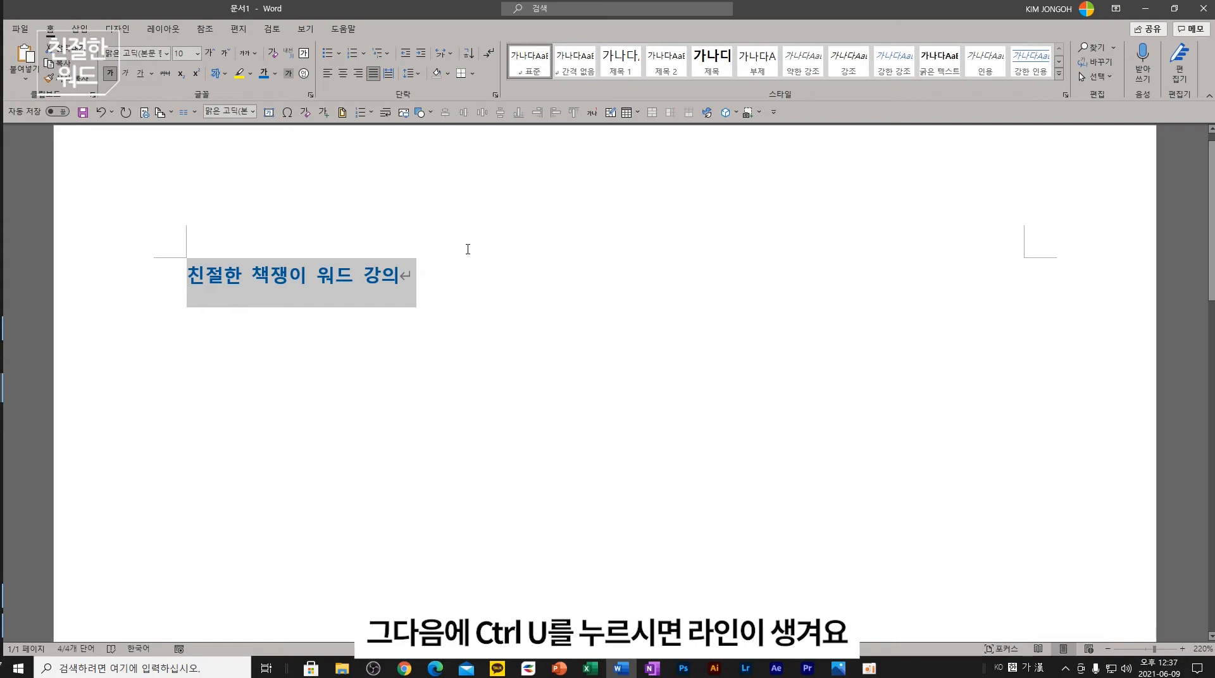
{"action": "key", "text": "ctrl+u"}
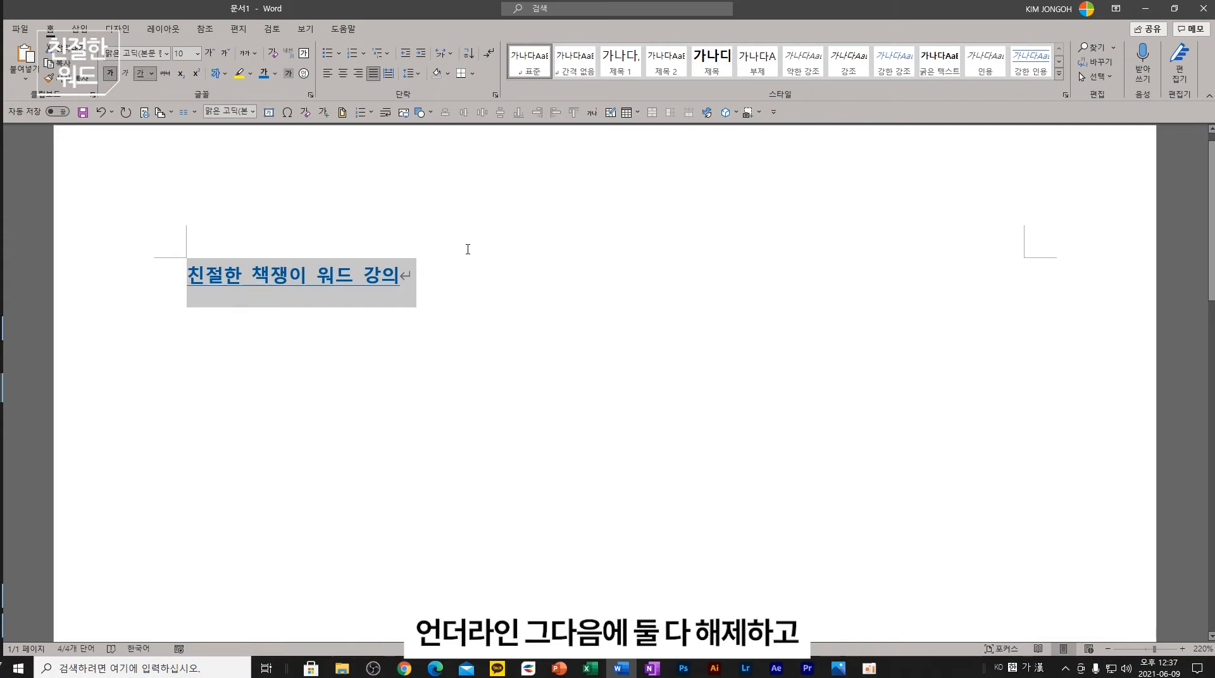
{"action": "key", "text": "ctrl+u"}
{"action": "key", "text": "ctrl+b"}
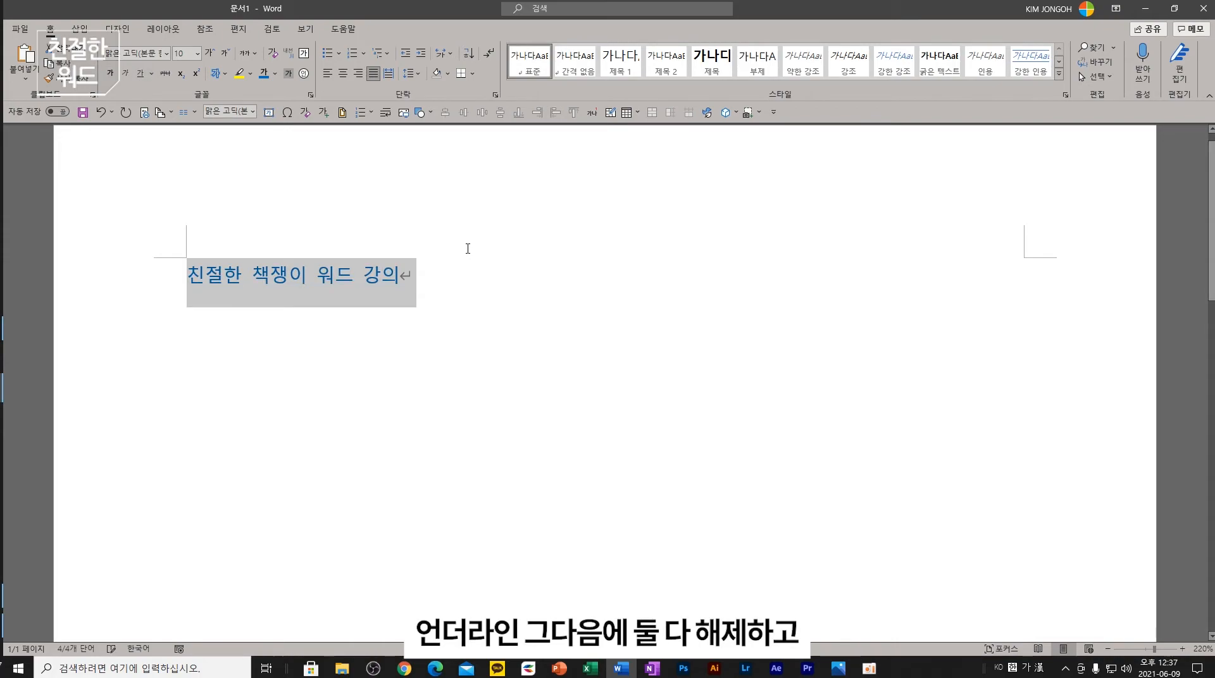
{"action": "key", "text": "ctrl+i"}
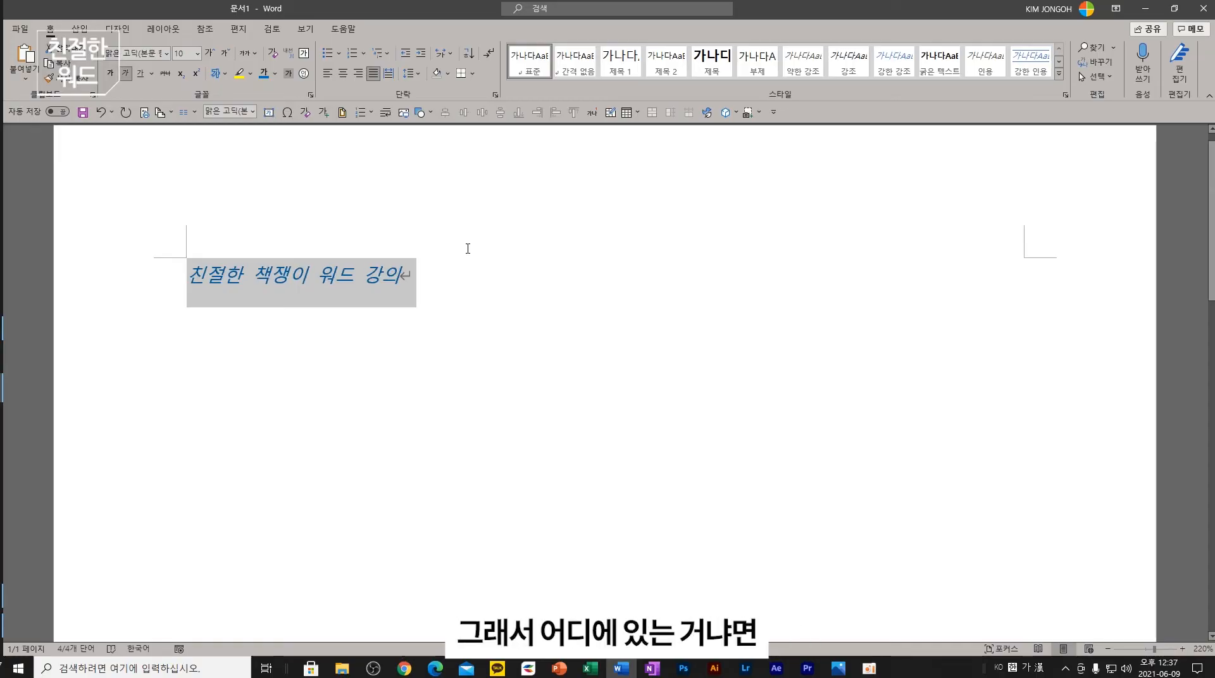
{"action": "key", "text": "ctrl+i"}
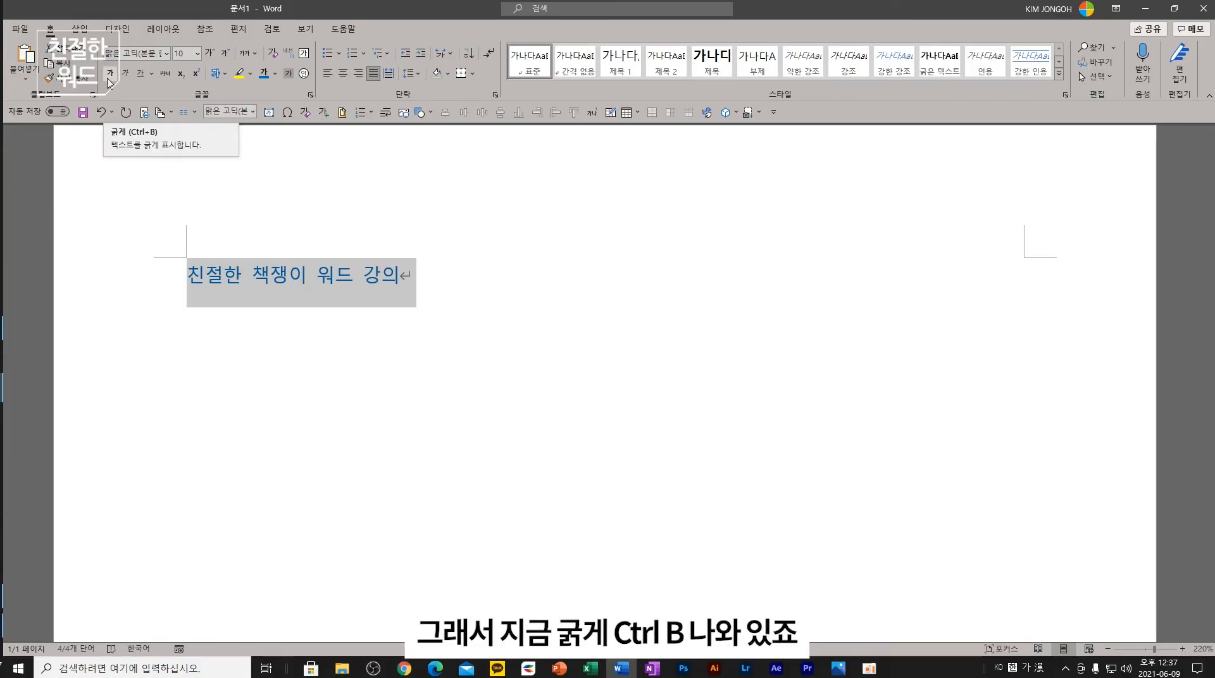
- Try the Underline button and shortcuts again, leaving the title plain blue regular text
{"action": "left_click", "coordinate": [140, 74]}
{"action": "left_click", "coordinate": [140, 80]}
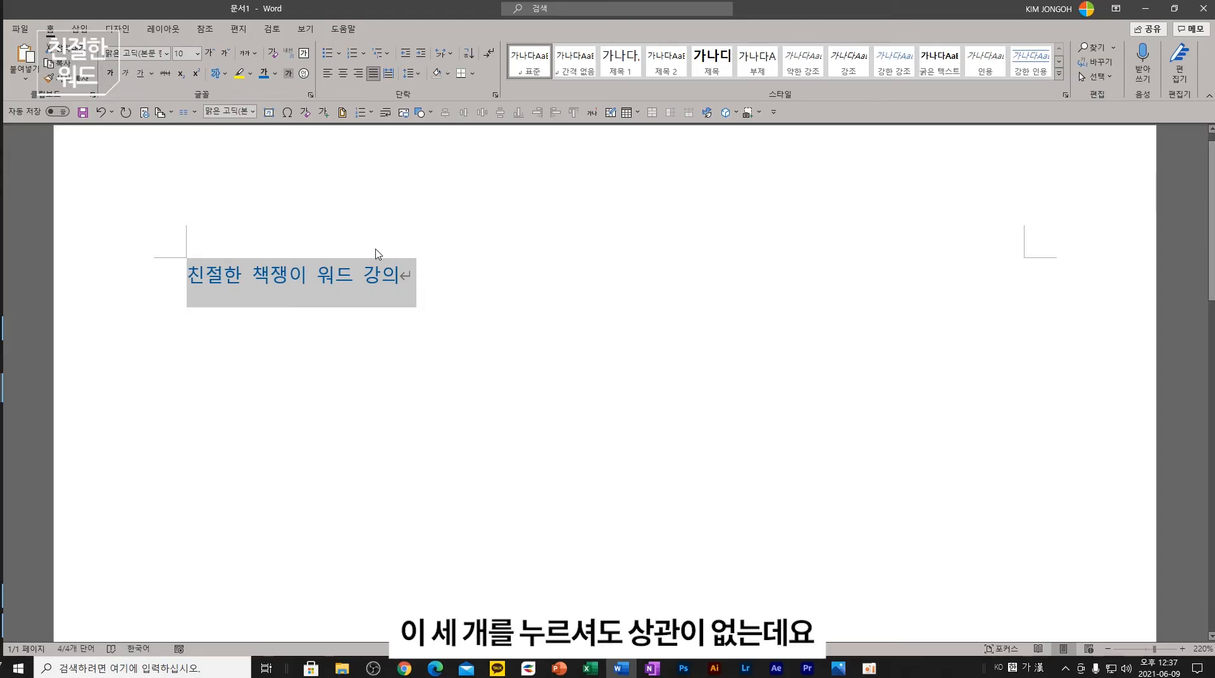
{"action": "key", "text": "ctrl+u"}
{"action": "key", "text": "ctrl+u"}
{"action": "key", "text": "ctrl+i"}
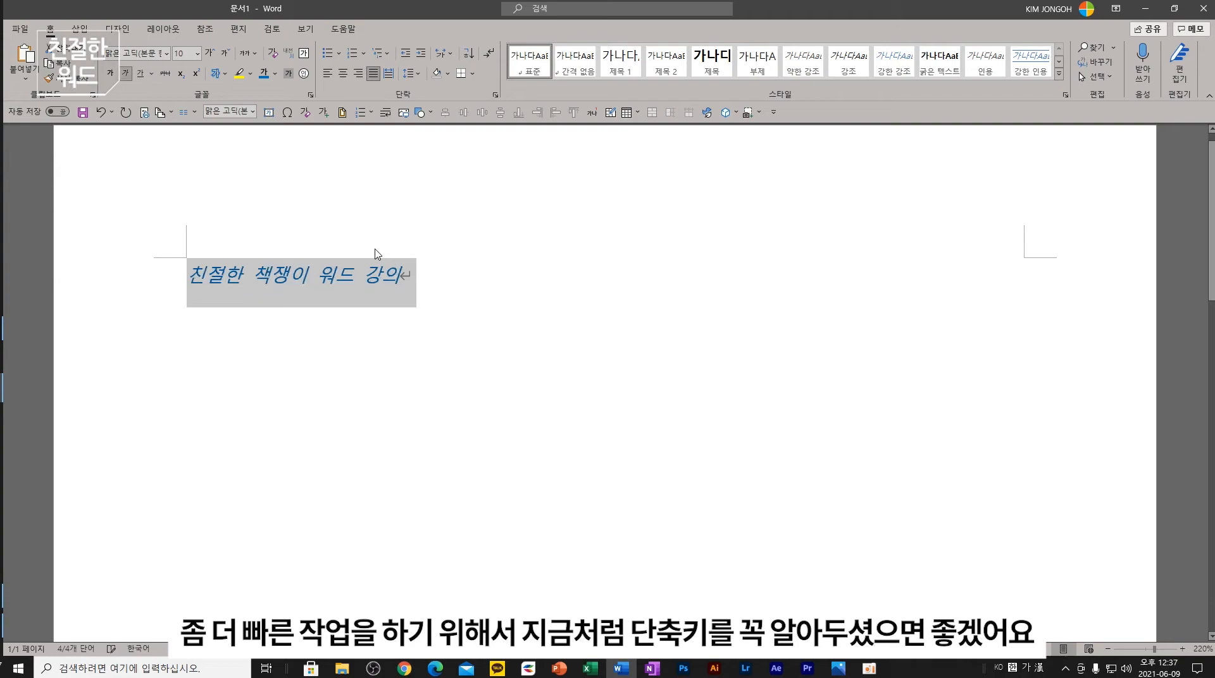
{"action": "key", "text": "ctrl+i"}
{"action": "key", "text": "ctrl+b"}
{"action": "key", "text": "ctrl+b"}
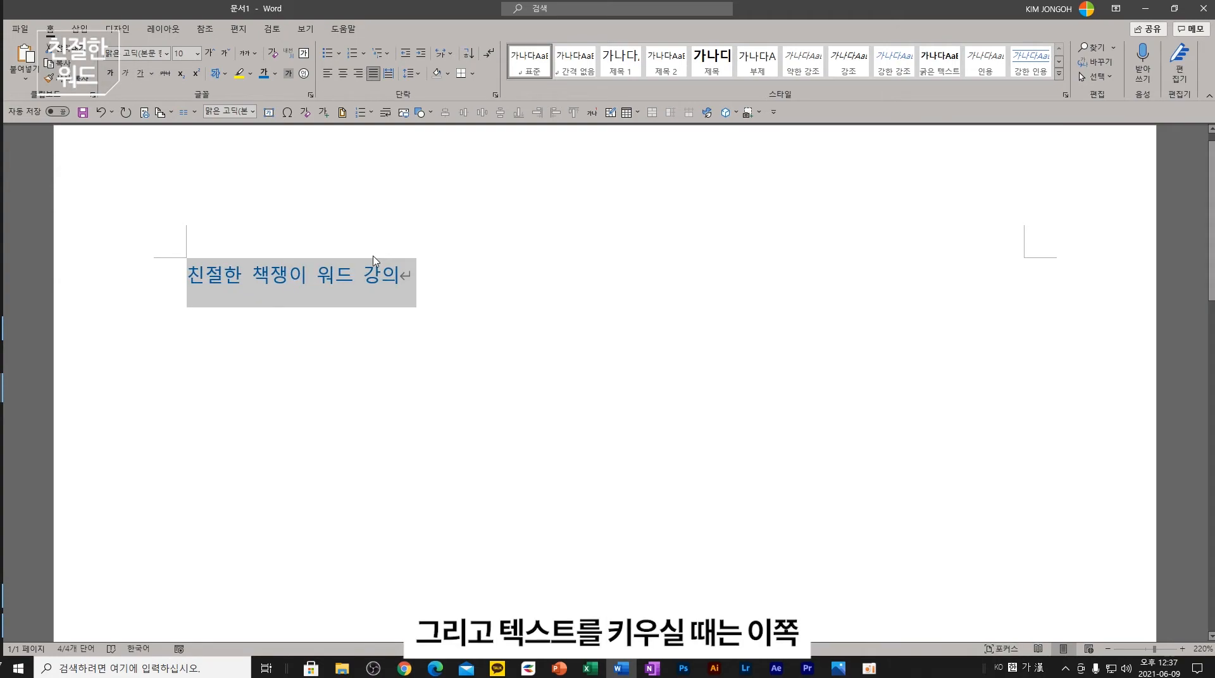
{"action": "left_click", "coordinate": [211, 54]}
{"action": "left_click", "coordinate": [212, 55]}
{"action": "left_click", "coordinate": [211, 54]}
{"action": "left_click", "coordinate": [211, 54]}
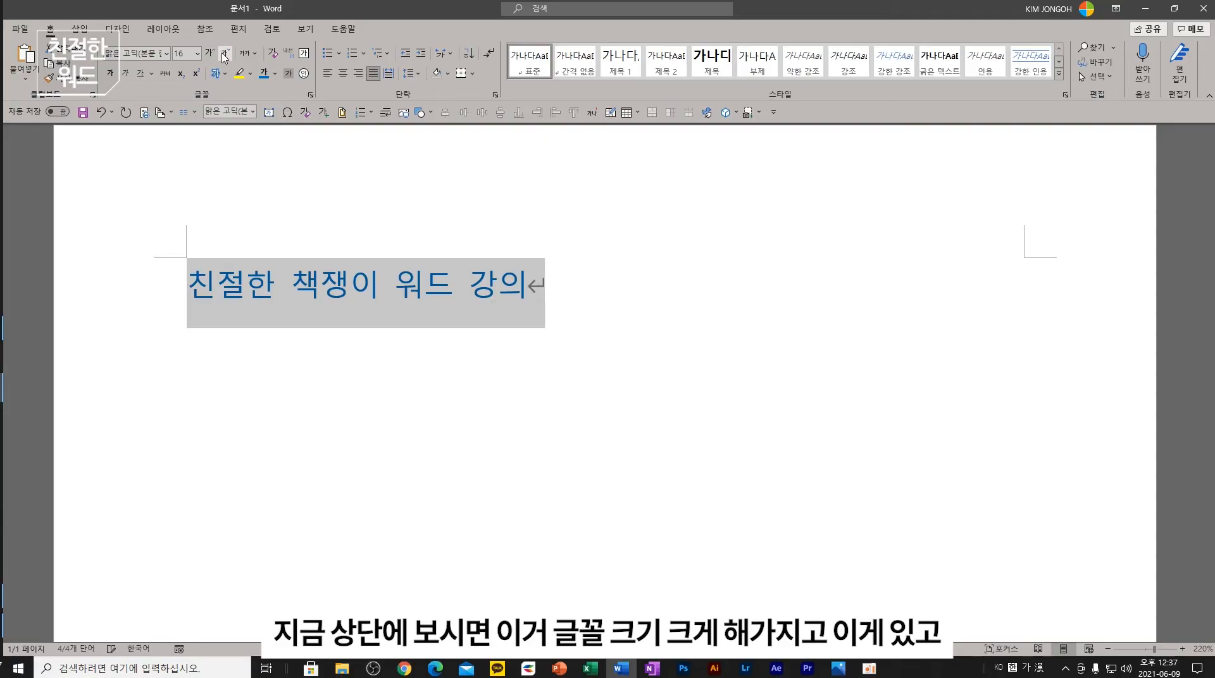
{"action": "left_click", "coordinate": [224, 54]}
{"action": "left_click", "coordinate": [223, 54]}
{"action": "left_click", "coordinate": [224, 54]}
{"action": "left_click", "coordinate": [223, 56]}
{"action": "left_click", "coordinate": [211, 54]}
{"action": "left_click", "coordinate": [212, 55]}
{"action": "left_click", "coordinate": [211, 55]}
{"action": "left_click", "coordinate": [211, 55]}
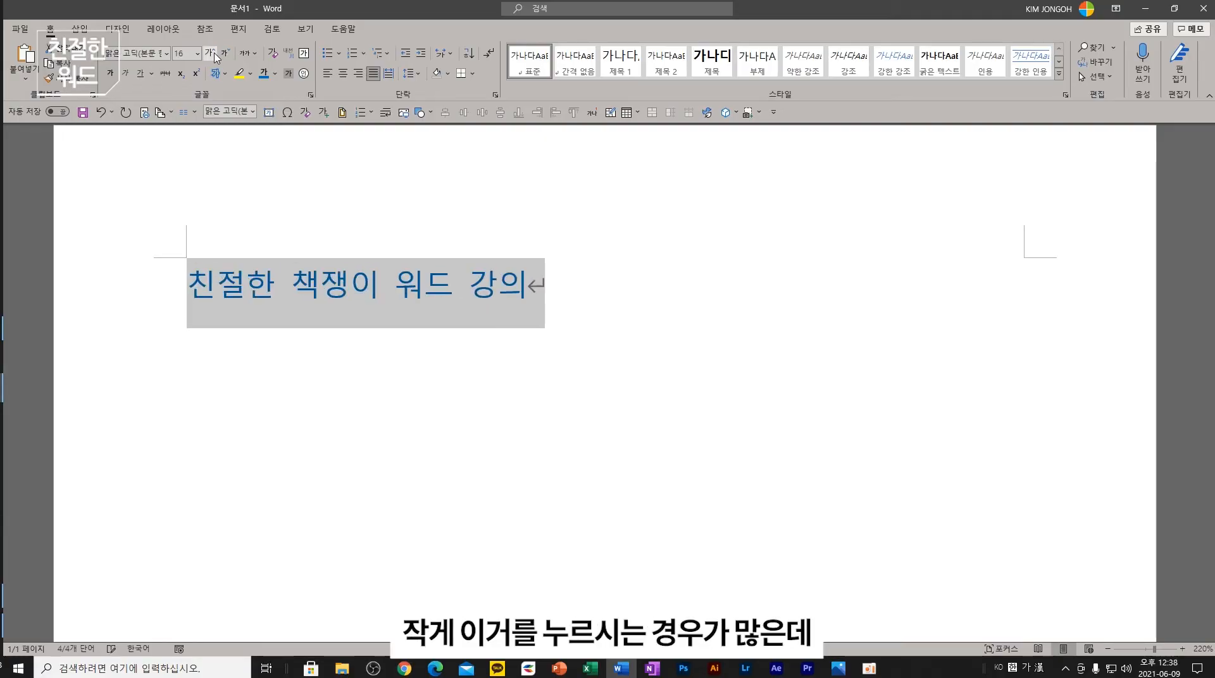
{"action": "left_click", "coordinate": [223, 55]}
{"action": "left_click", "coordinate": [224, 56]}
{"action": "left_click", "coordinate": [224, 56]}
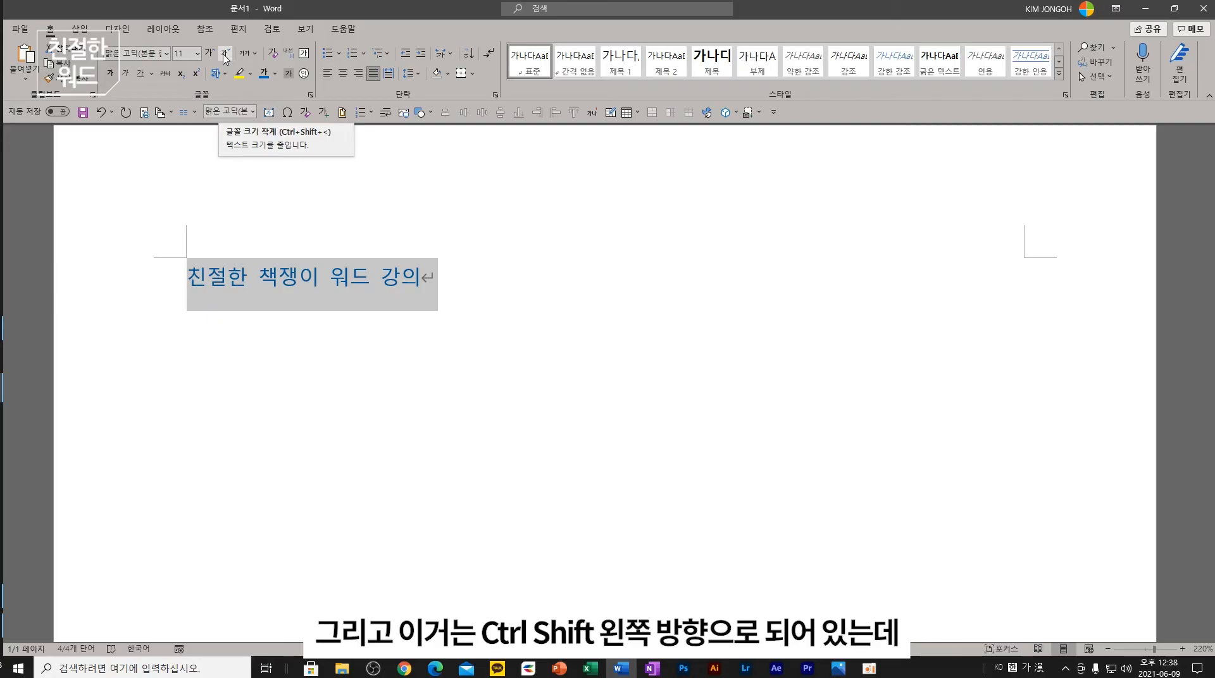
{"action": "key", "text": "ctrl+shift+period"}
{"action": "key", "text": "ctrl+shift+period"}
{"action": "key", "text": "ctrl+shift+period"}
{"action": "key", "text": "ctrl+shift+period"}
{"action": "key", "text": "ctrl+shift+period"}
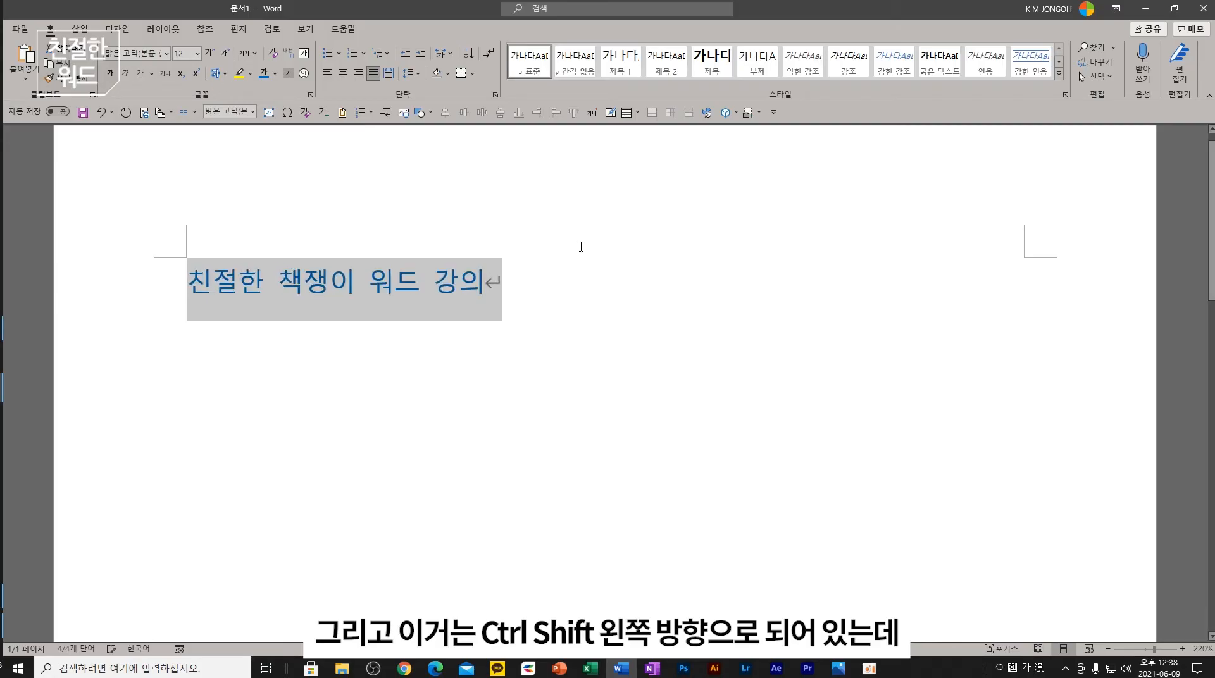
{"action": "key", "text": "ctrl+shift+comma"}
{"action": "key", "text": "ctrl+shift+comma"}
{"action": "key", "text": "ctrl+shift+comma"}
{"action": "key", "text": "ctrl+shift+comma"}
{"action": "key", "text": "ctrl+shift+period"}
{"action": "key", "text": "ctrl+shift+period"}
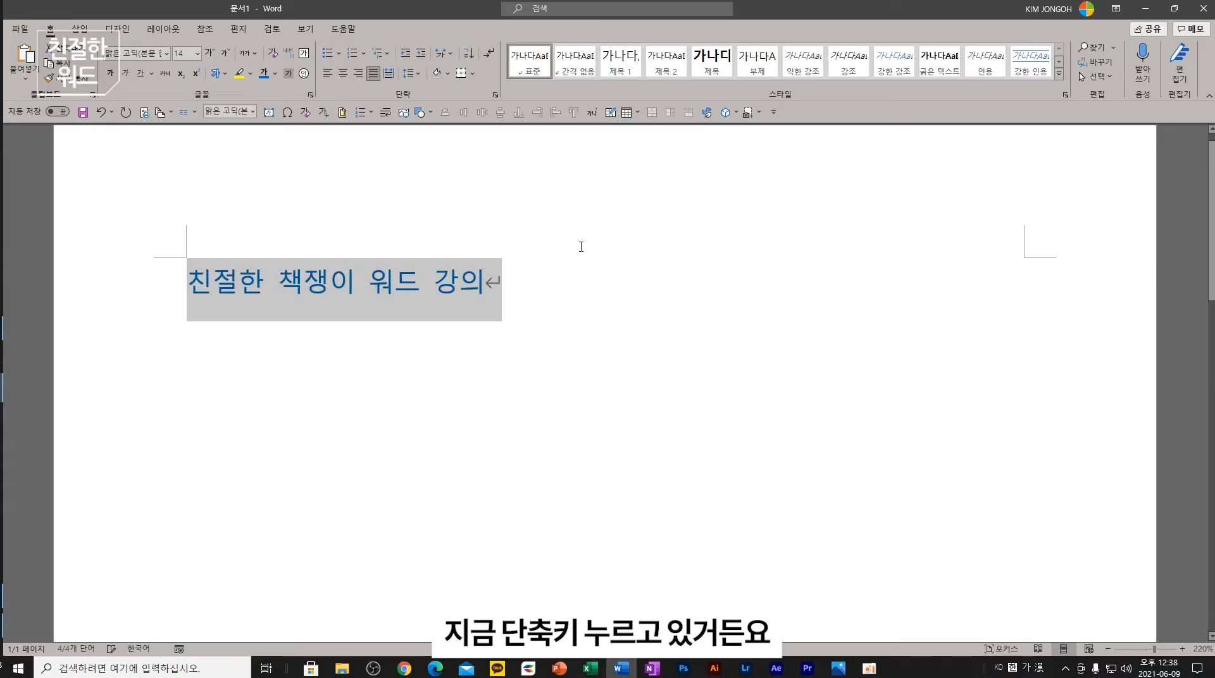
{"action": "key", "text": "ctrl+shift+period"}
{"action": "key", "text": "ctrl+shift+comma"}
{"action": "key", "text": "ctrl+shift+period"}
{"action": "key", "text": "ctrl+shift+period"}
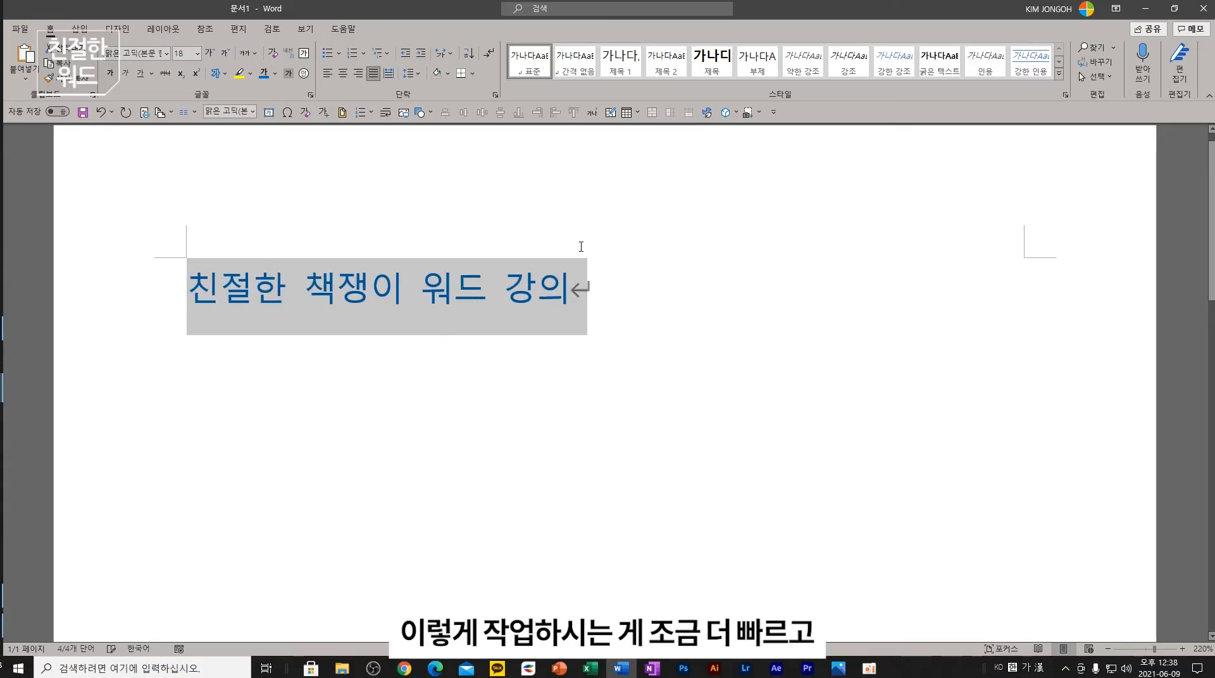
{"action": "key", "text": "ctrl+shift+comma"}
{"action": "key", "text": "ctrl+shift+comma"}
{"action": "key", "text": "ctrl+shift+comma"}
{"action": "key", "text": "ctrl+shift+comma"}
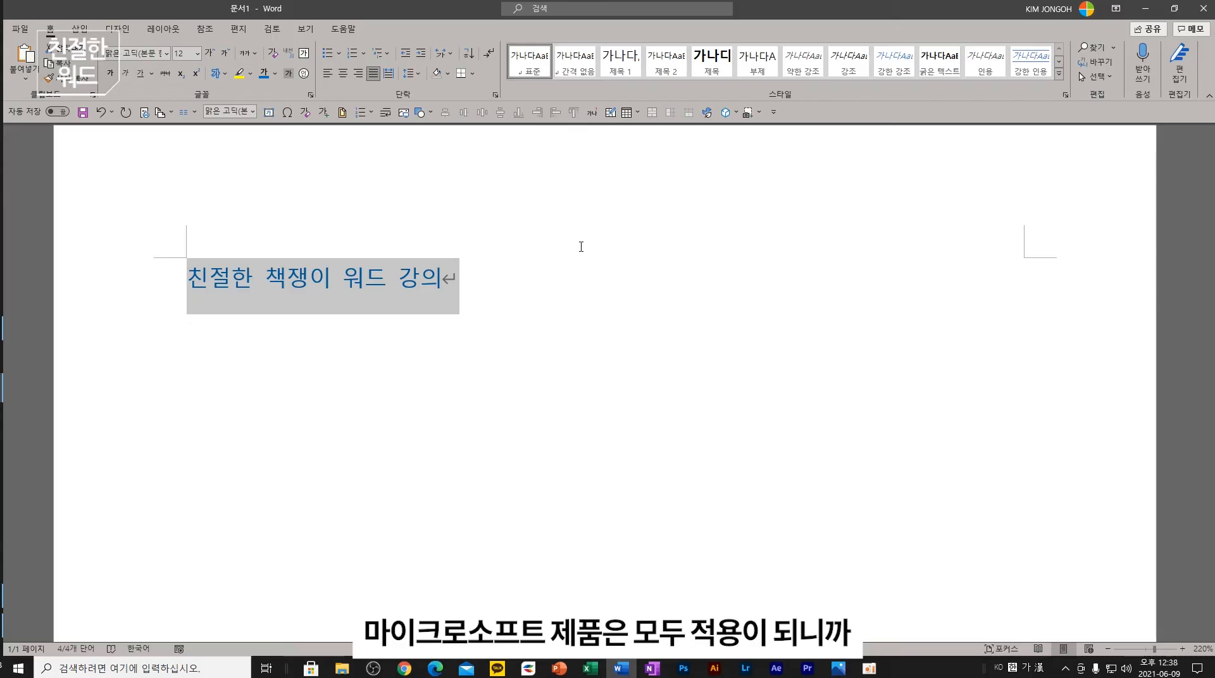
{"action": "key", "text": "ctrl+shift+period"}
{"action": "key", "text": "ctrl+shift+period"}
{"action": "key", "text": "ctrl+shift+period"}
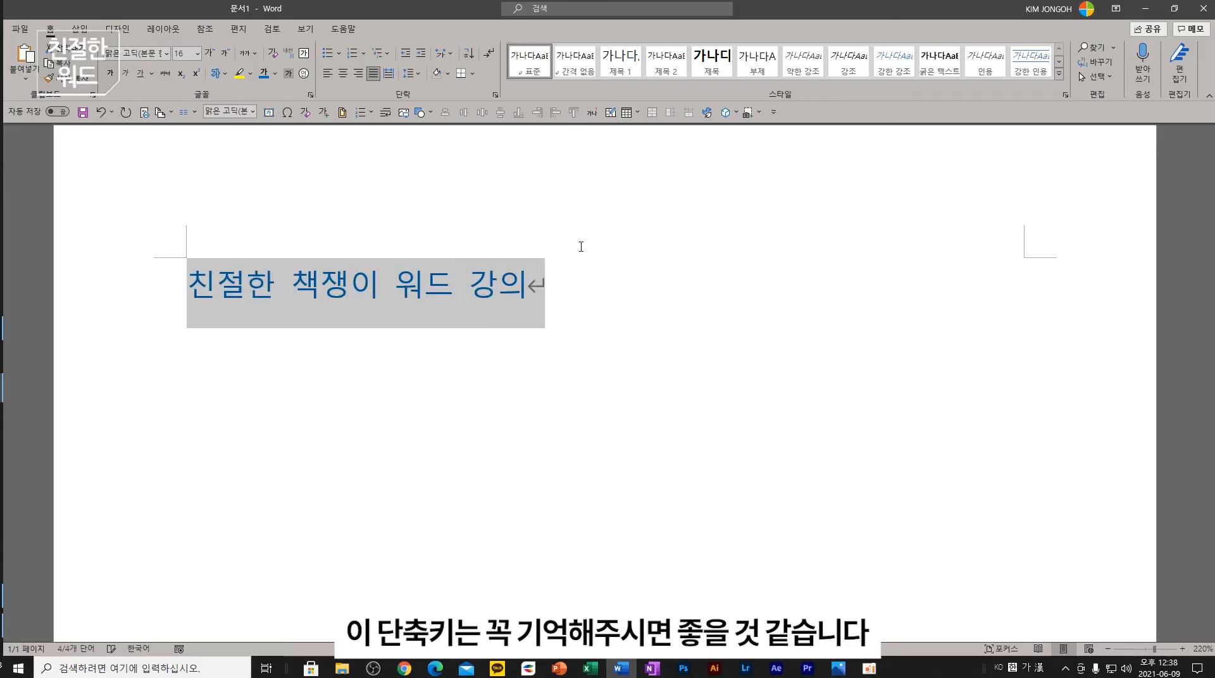
{"action": "key", "text": "ctrl+shift+comma"}
{"action": "key", "text": "ctrl+shift+comma"}
{"action": "key", "text": "ctrl+shift+comma"}
{"action": "key", "text": "ctrl+shift+comma"}
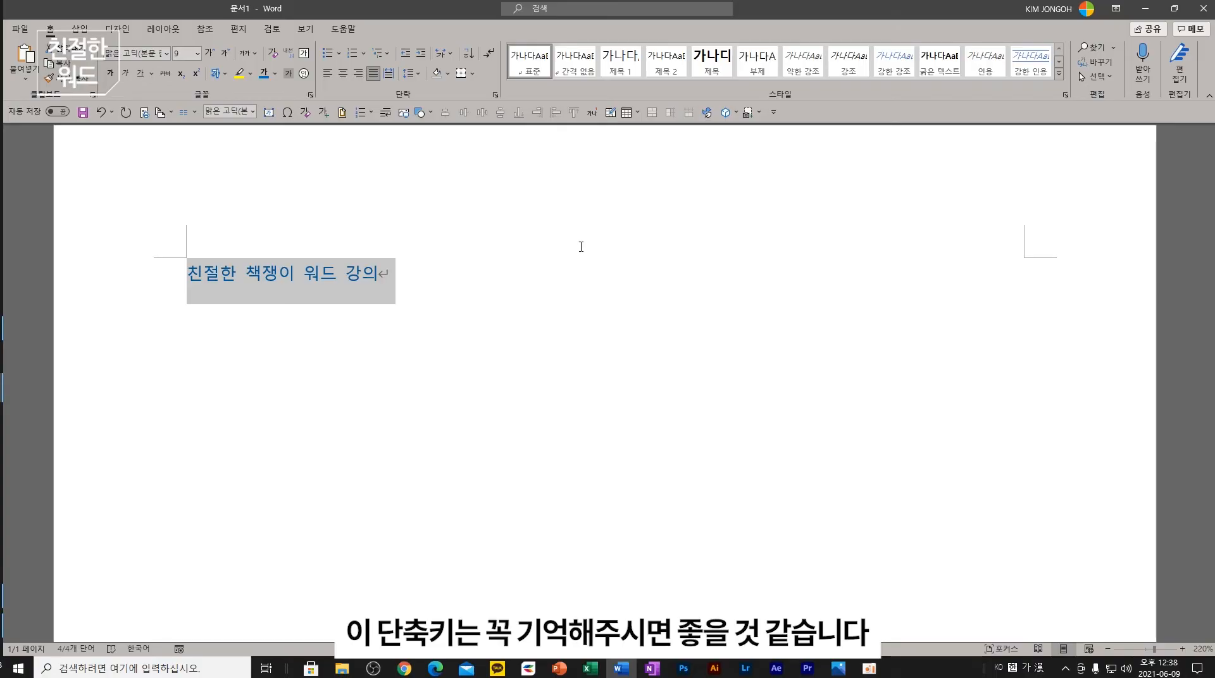
{"action": "key", "text": "alt+Tab"}
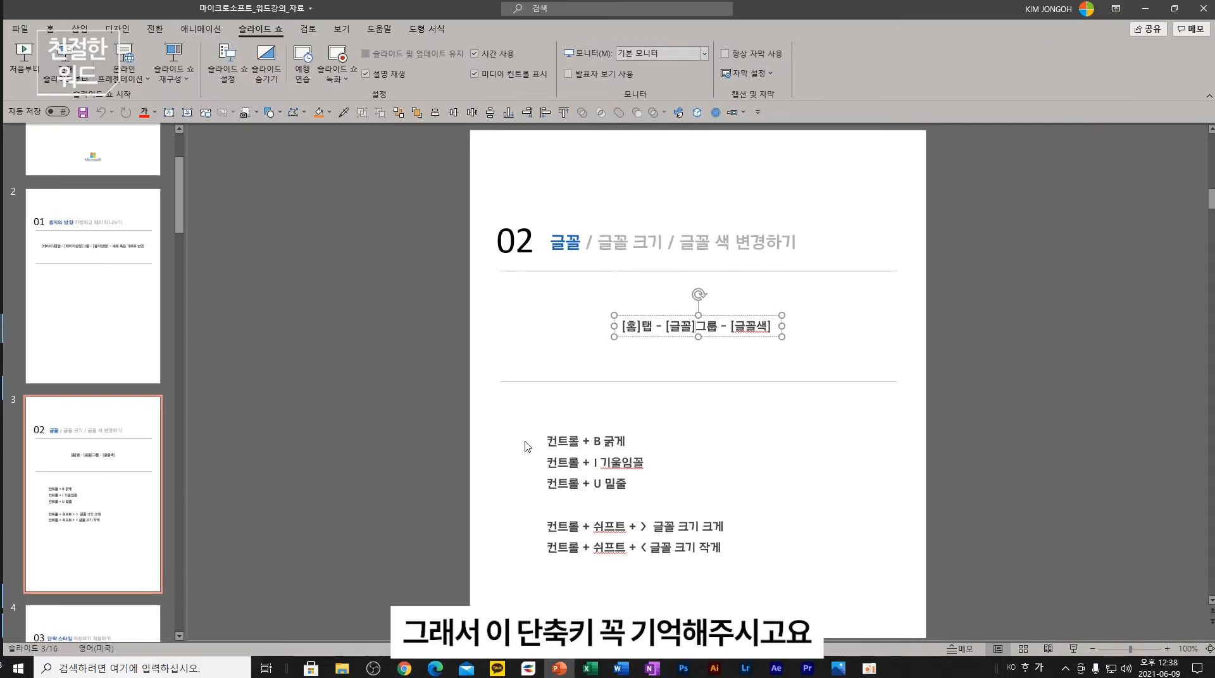
{"action": "left_click", "coordinate": [73, 547]}
{"action": "scroll", "coordinate": [94, 481], "scroll_direction": "down", "scroll_amount": 5}
{"action": "left_click", "coordinate": [116, 397]}
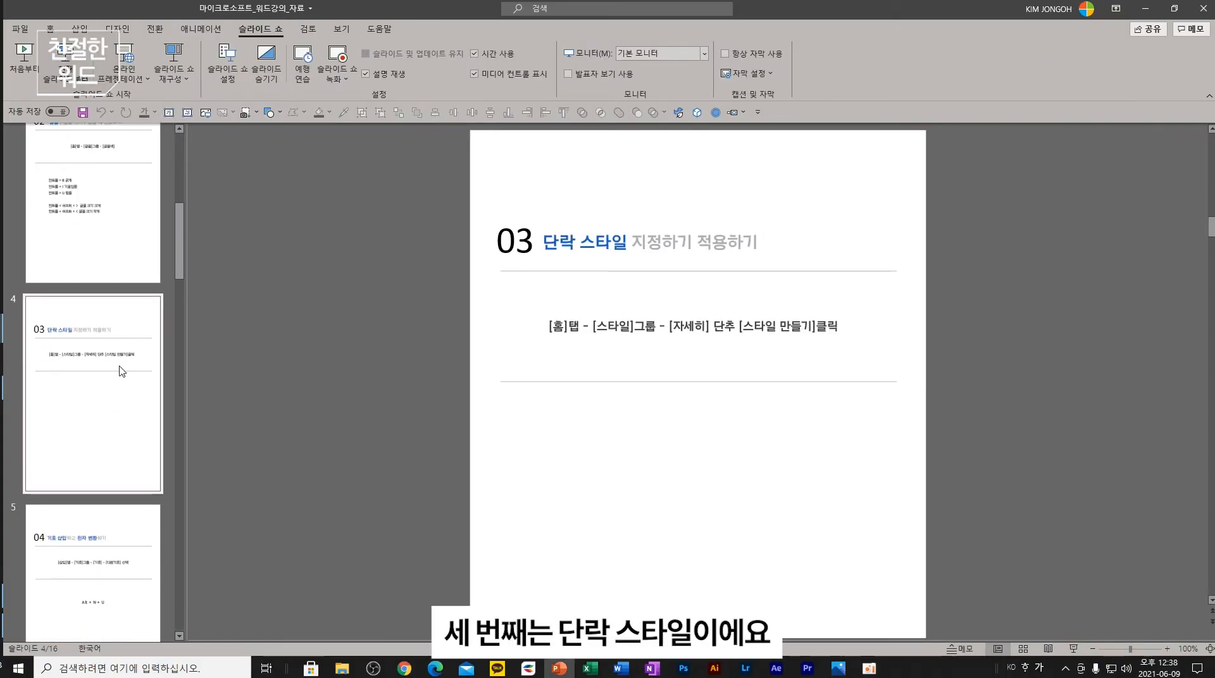
{"action": "key", "text": "alt+Tab"}
{"action": "left_click", "coordinate": [439, 288]}
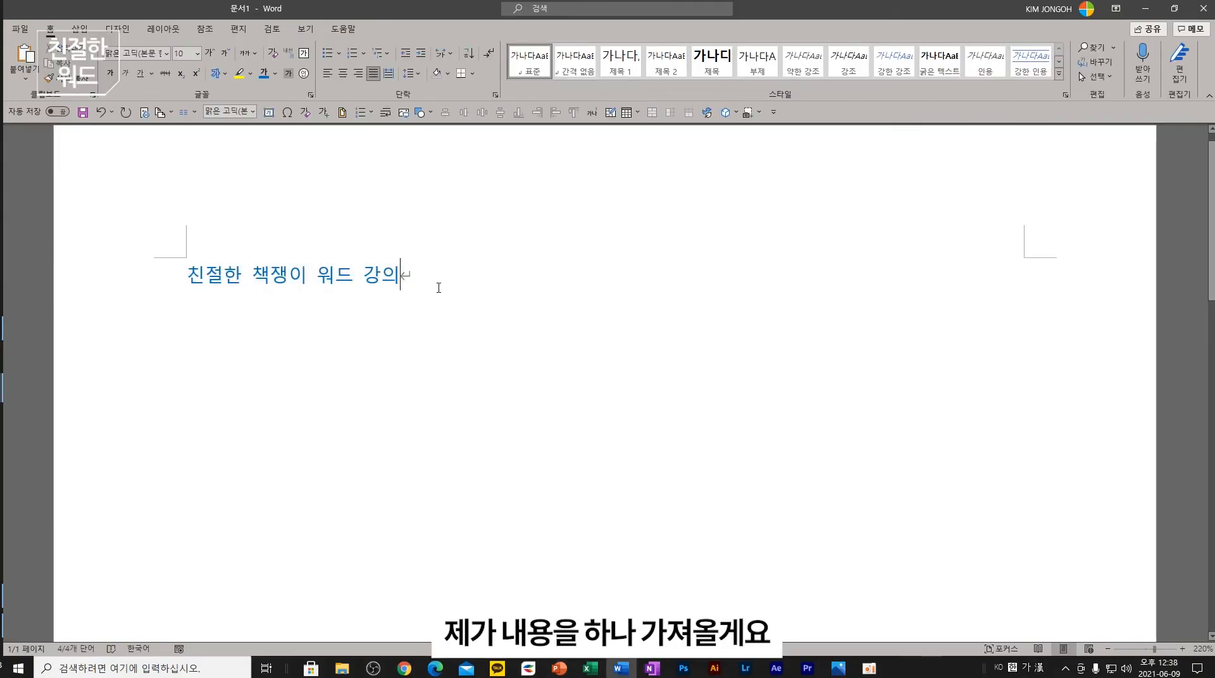
- Replace the old title with OneNote's curriculum text, covering the 목적 and 대상 sections
{"action": "left_click_drag", "start_coordinate": [439, 287], "coordinate": [168, 291]}
{"action": "key", "text": "BackSpace"}
{"action": "left_click", "coordinate": [651, 668]}
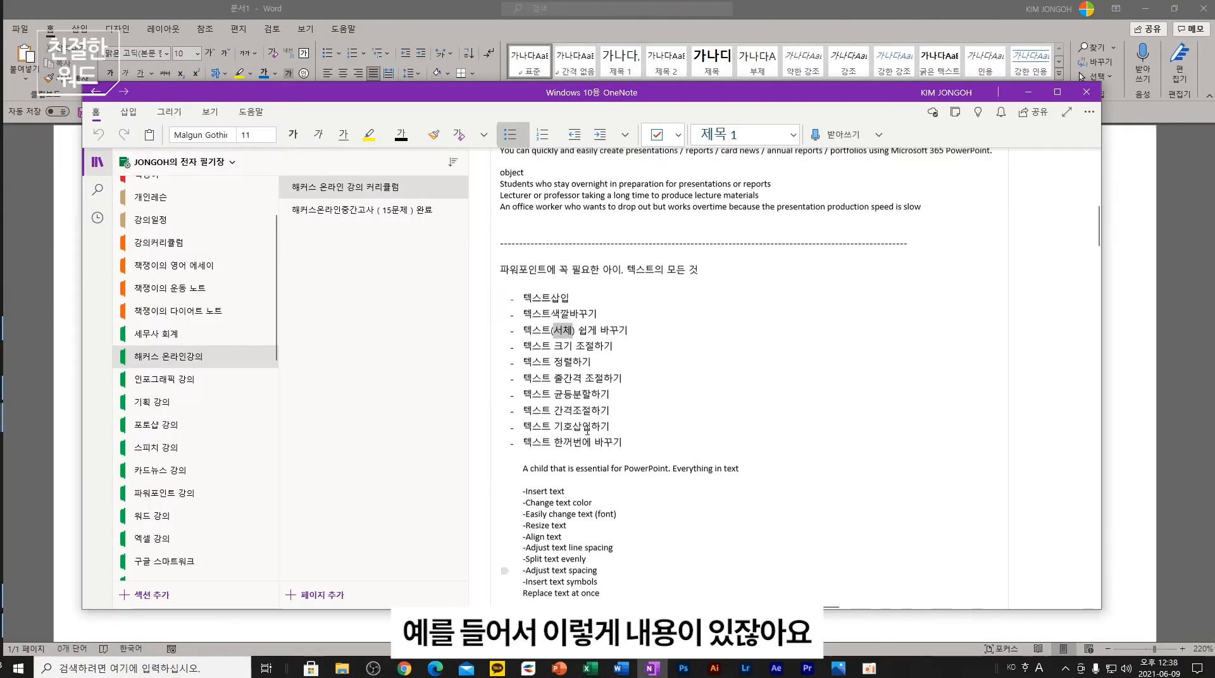
{"action": "scroll", "coordinate": [587, 430], "scroll_direction": "up", "scroll_amount": 12}
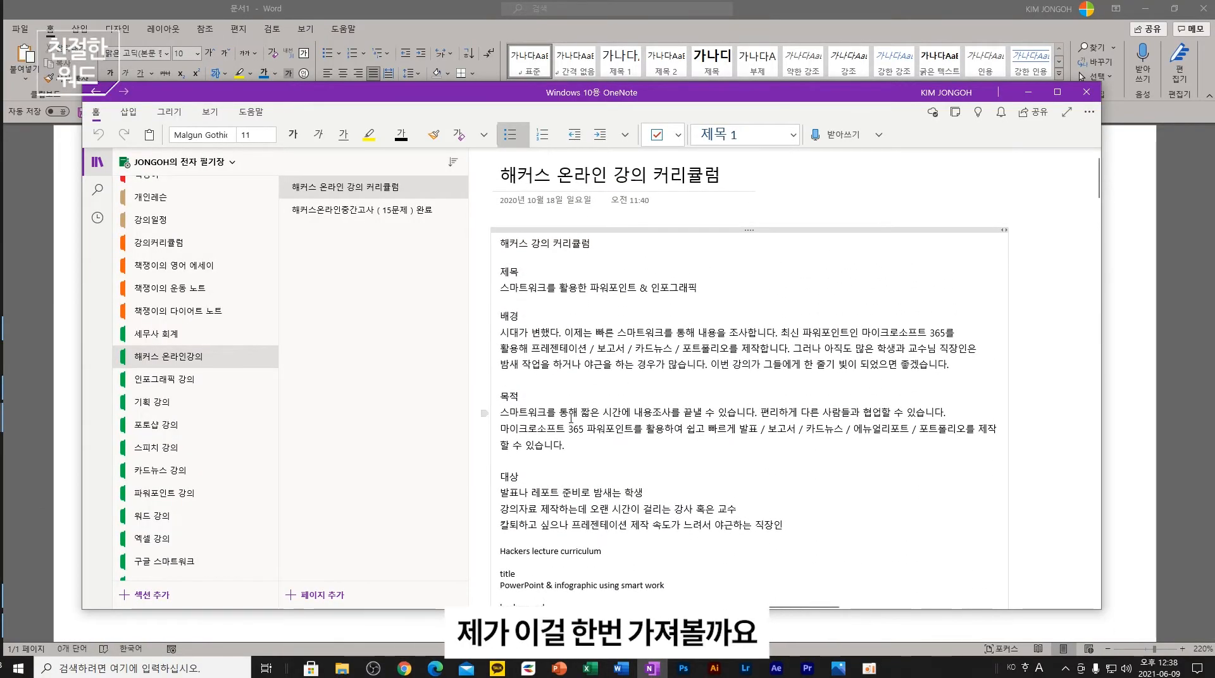
{"action": "left_click_drag", "start_coordinate": [678, 543], "coordinate": [500, 240]}
{"action": "left_click", "coordinate": [1028, 92]}
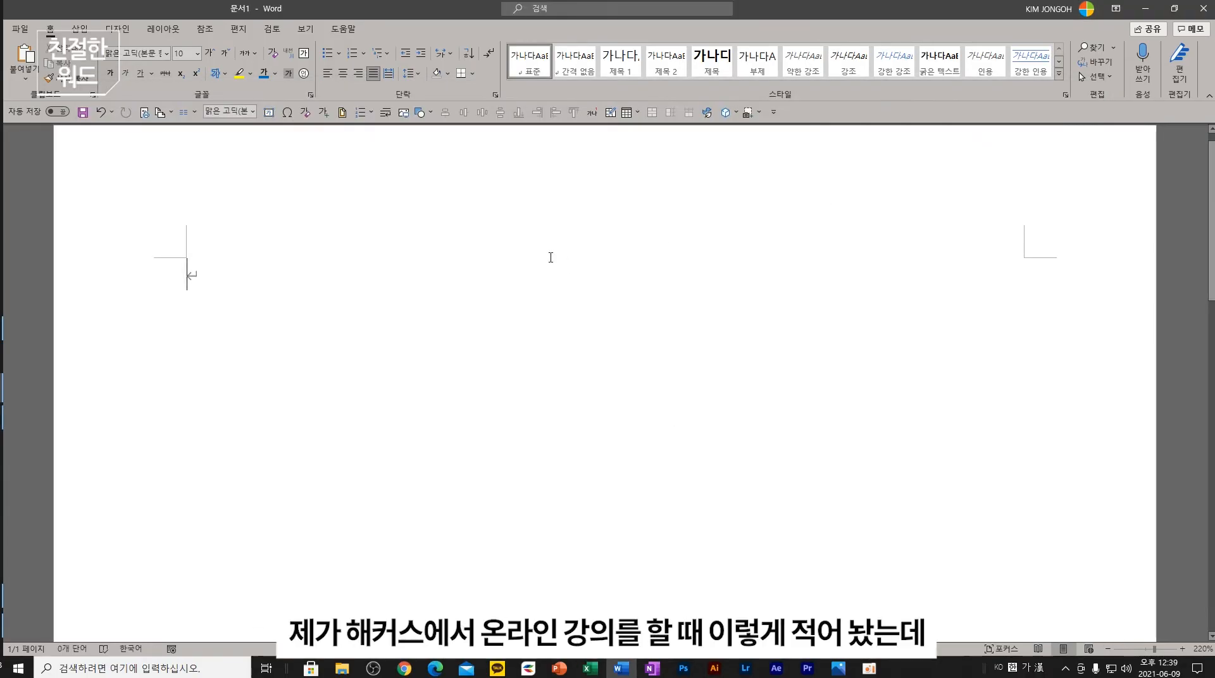
{"action": "key", "text": "ctrl+v"}
- Enlarge the title 해커스 강의 커리큘럼 to 20 pt and centre it on the page
{"action": "scroll", "coordinate": [372, 296], "scroll_direction": "down", "scroll_amount": 6}
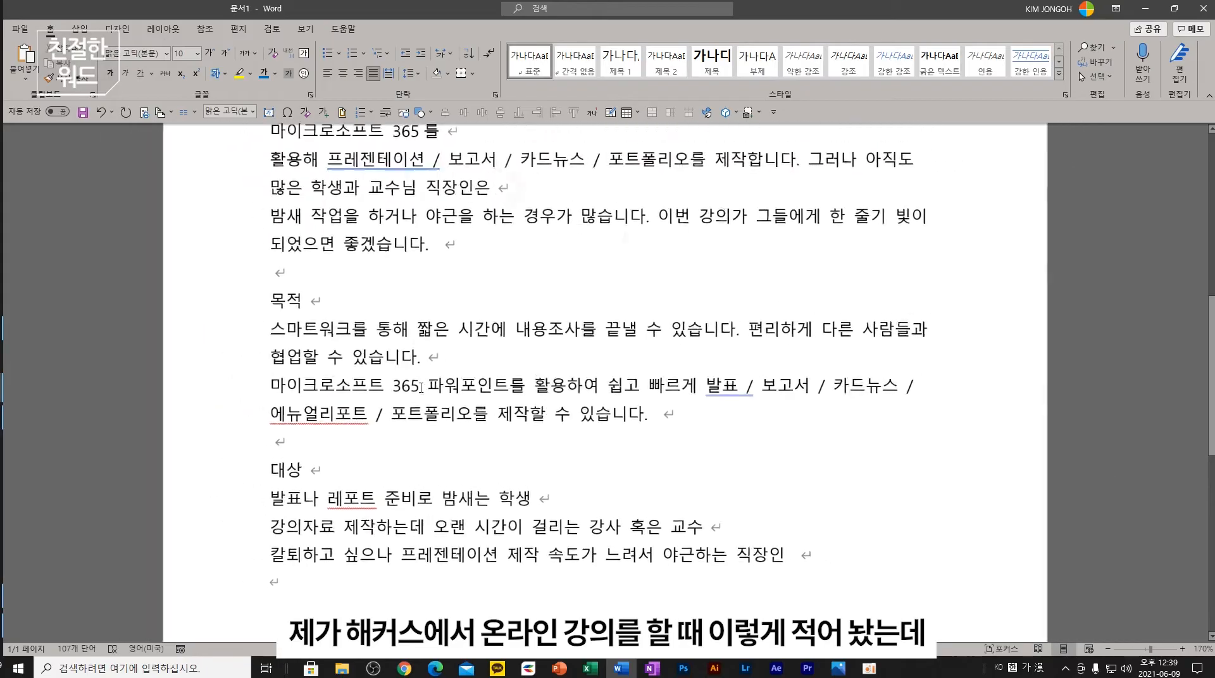
{"action": "scroll", "coordinate": [432, 377], "scroll_direction": "down", "scroll_amount": 4}
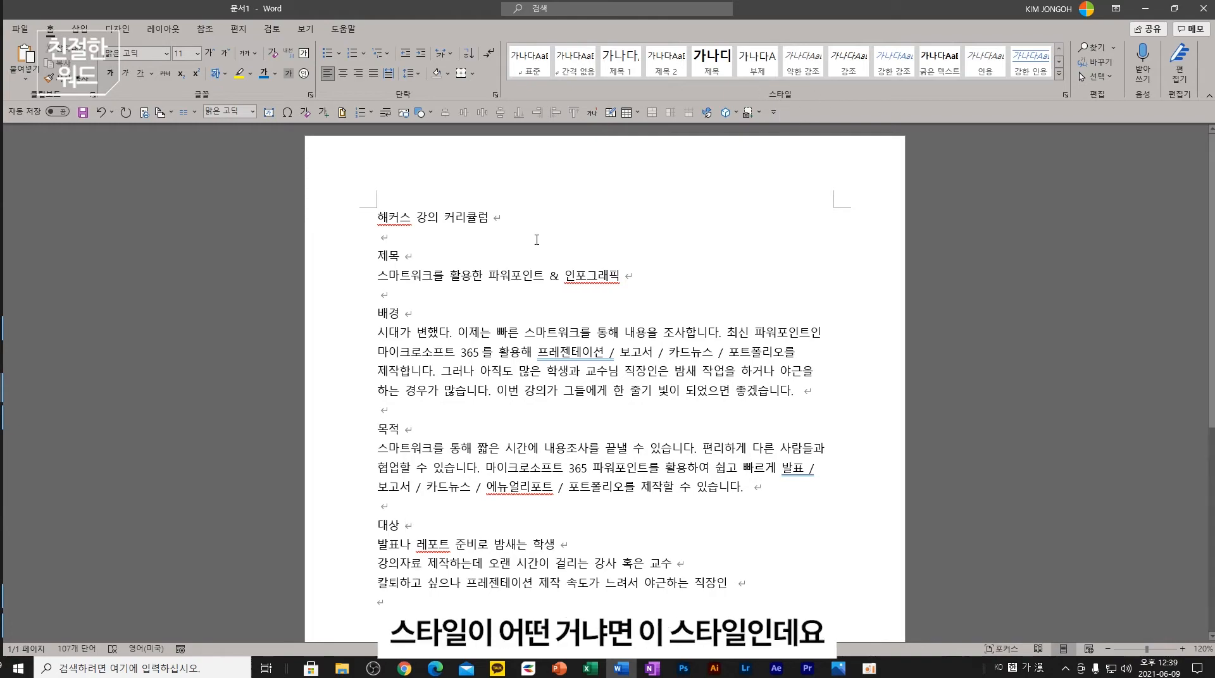
{"action": "left_click", "coordinate": [495, 231]}
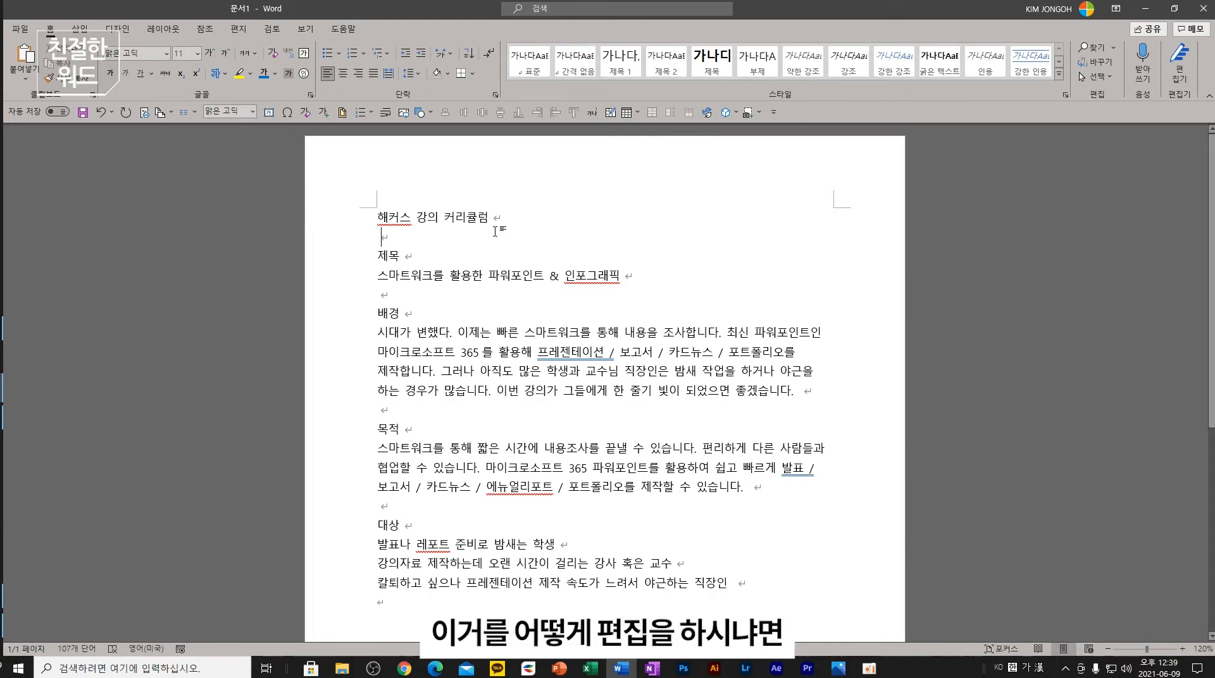
{"action": "left_click_drag", "start_coordinate": [515, 220], "coordinate": [376, 218]}
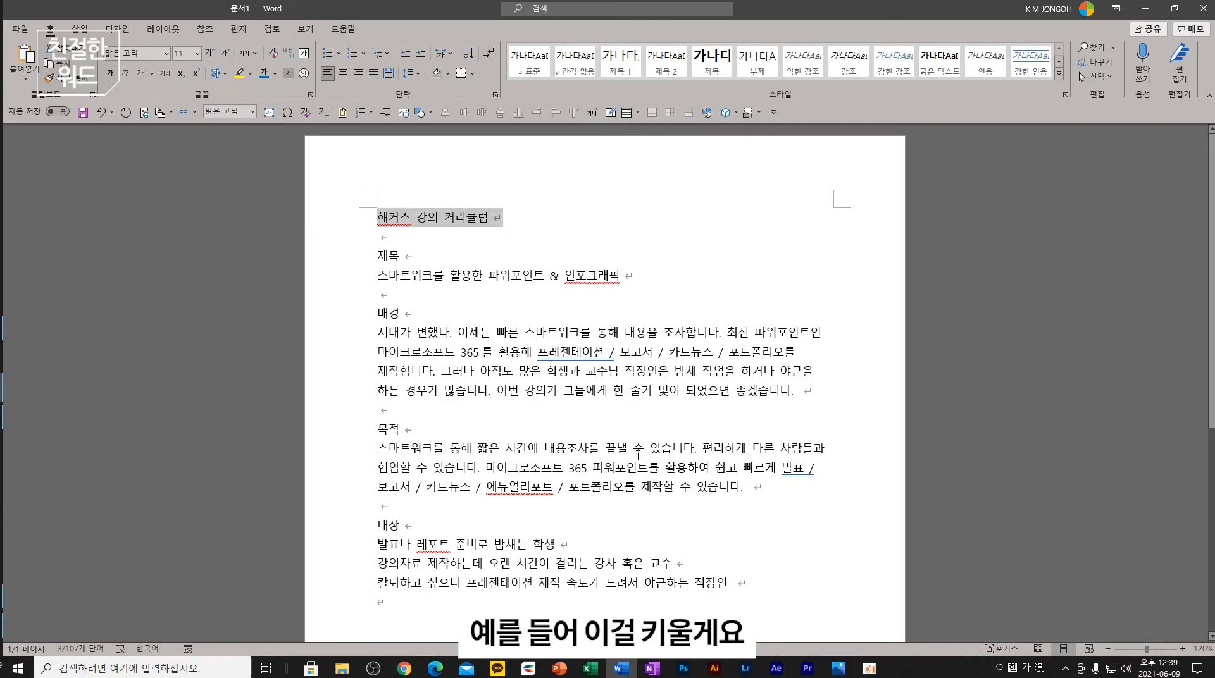
{"action": "key", "text": "ctrl+shift+period"}
{"action": "key", "text": "ctrl+shift+period"}
{"action": "key", "text": "ctrl+shift+period"}
{"action": "key", "text": "ctrl+shift+period"}
{"action": "key", "text": "ctrl+shift+period"}
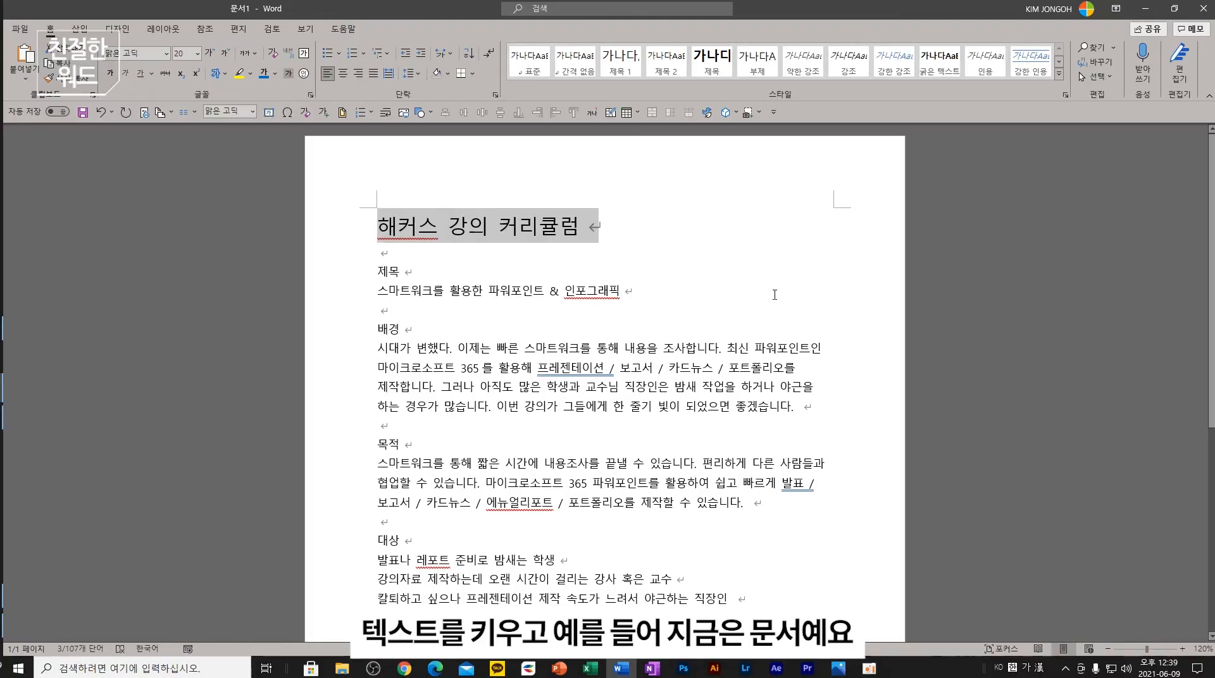
{"action": "left_click", "coordinate": [343, 73]}
{"action": "left_click", "coordinate": [570, 387]}
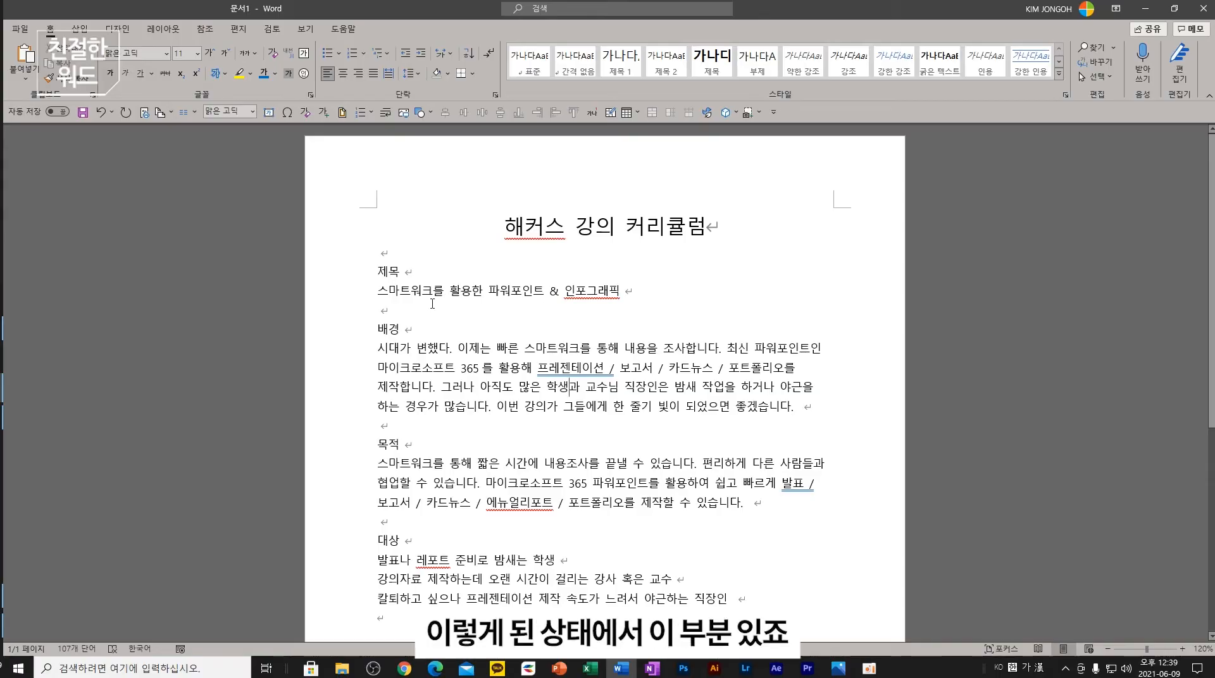
- Apply the 나눔스퀘어 font to the whole document
{"action": "double_click", "coordinate": [404, 272]}
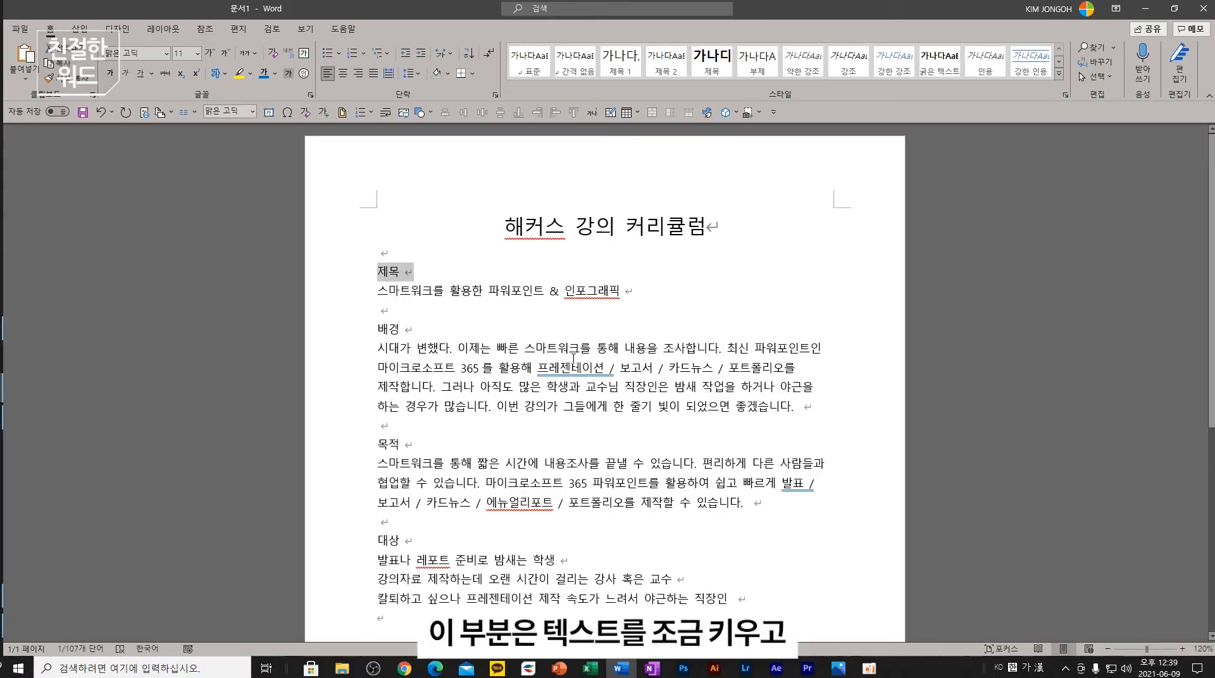
{"action": "key", "text": "ctrl+a"}
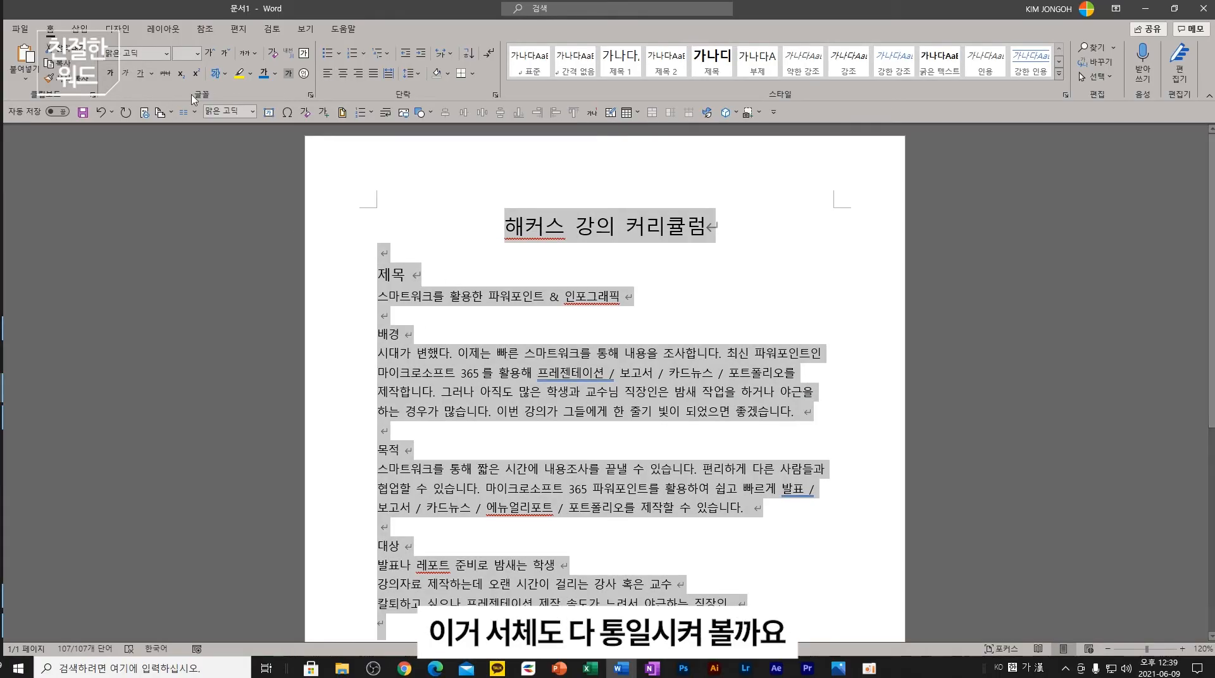
{"action": "left_click", "coordinate": [140, 53]}
{"action": "type", "text": "나눔스퀘어"}
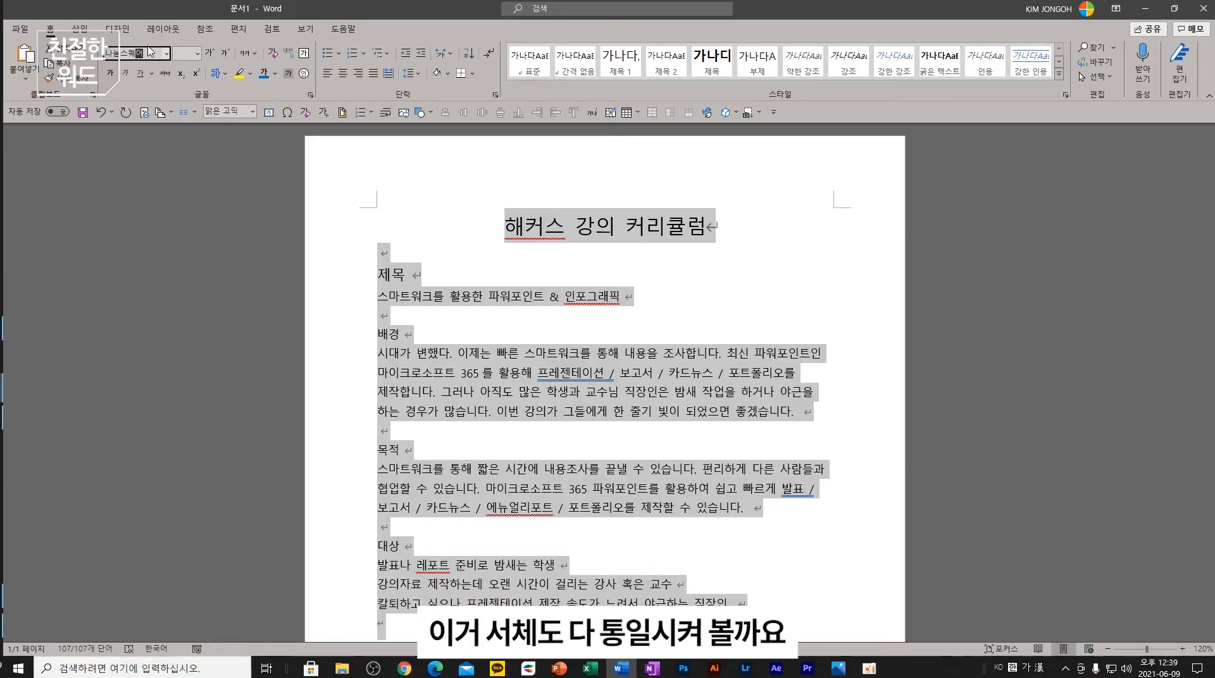
{"action": "key", "text": "Return"}
{"action": "left_click", "coordinate": [529, 392]}
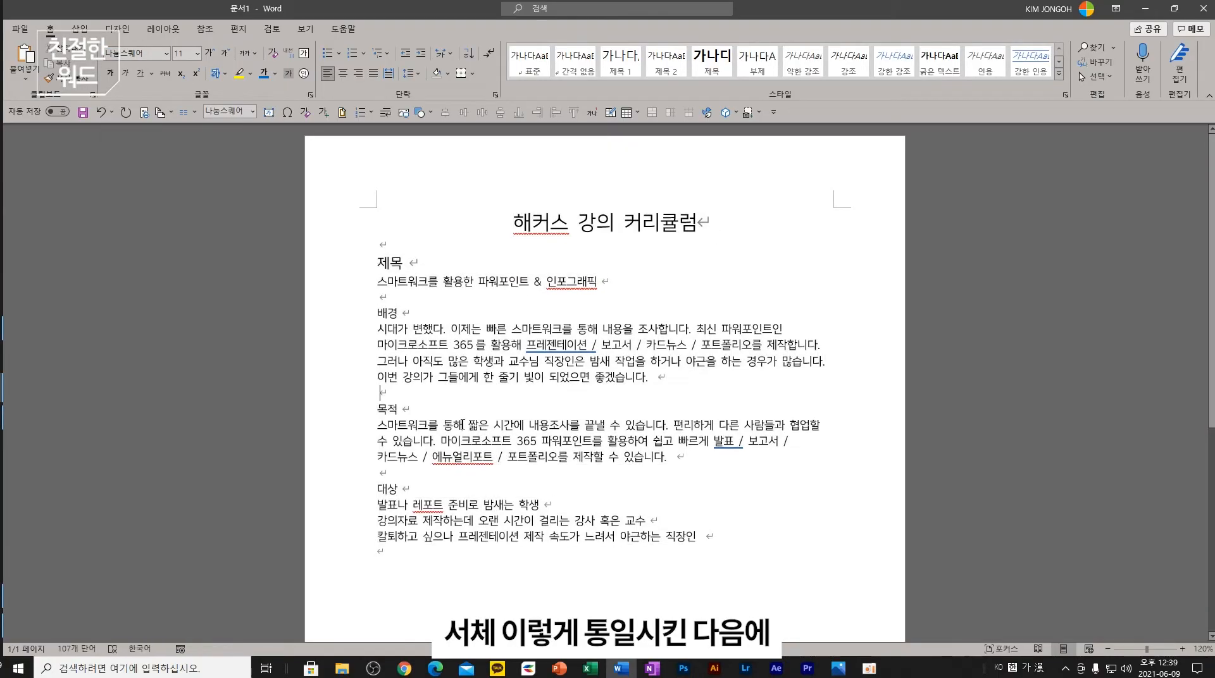
- Set all document text to 10 pt
{"action": "left_click", "coordinate": [422, 267]}
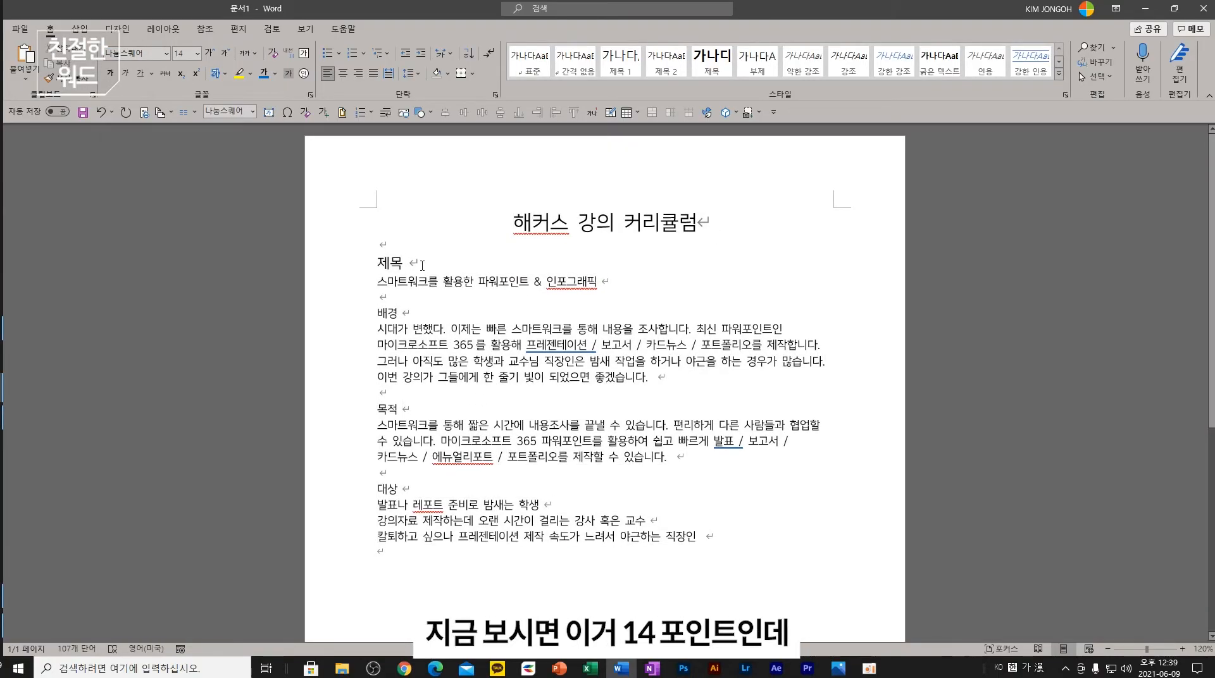
{"action": "double_click", "coordinate": [422, 265]}
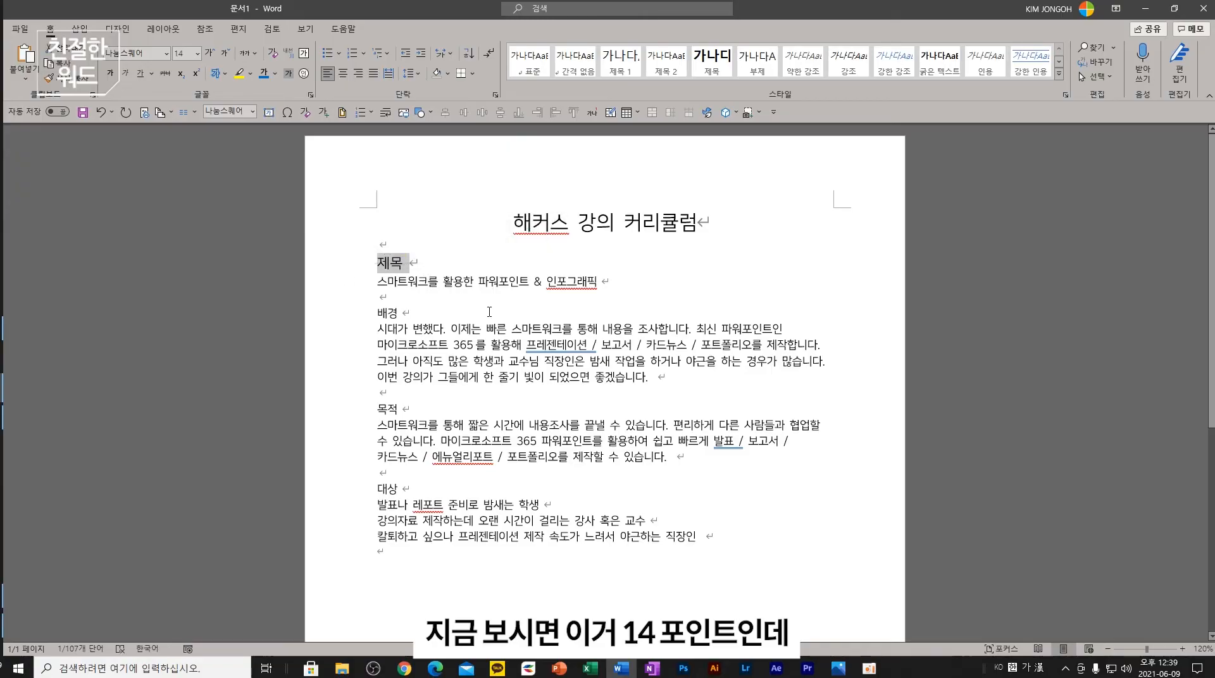
{"action": "key", "text": "ctrl+a"}
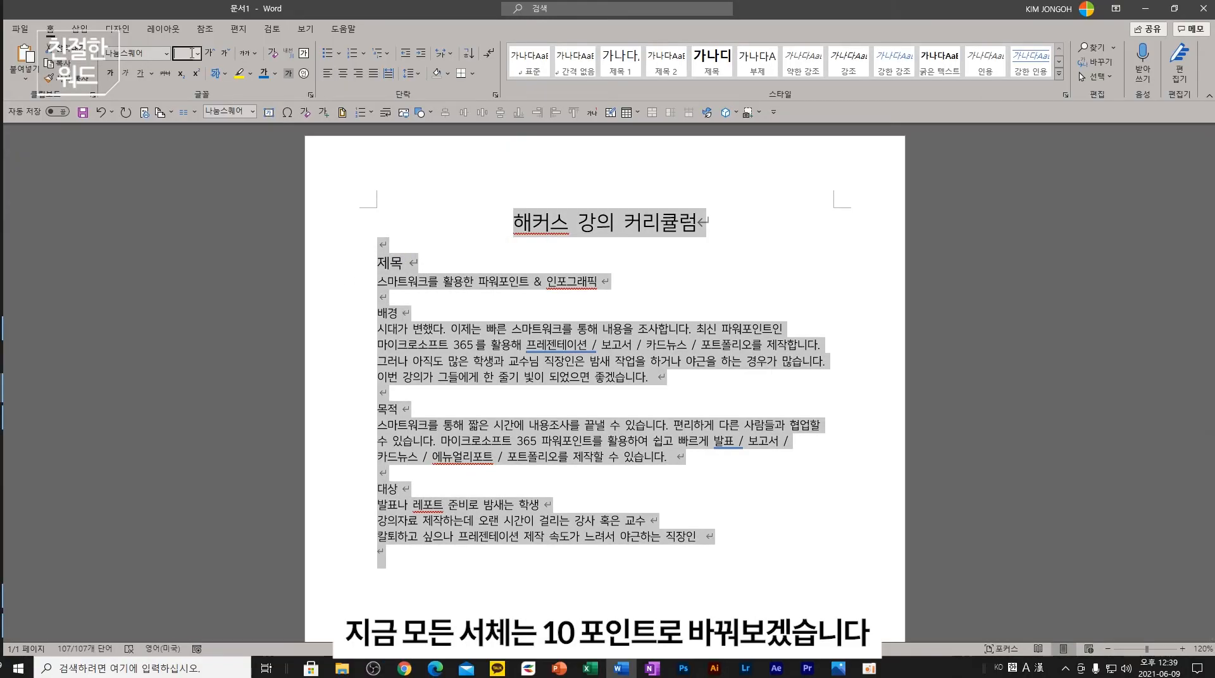
{"action": "type", "text": "10"}
{"action": "key", "text": "Return"}
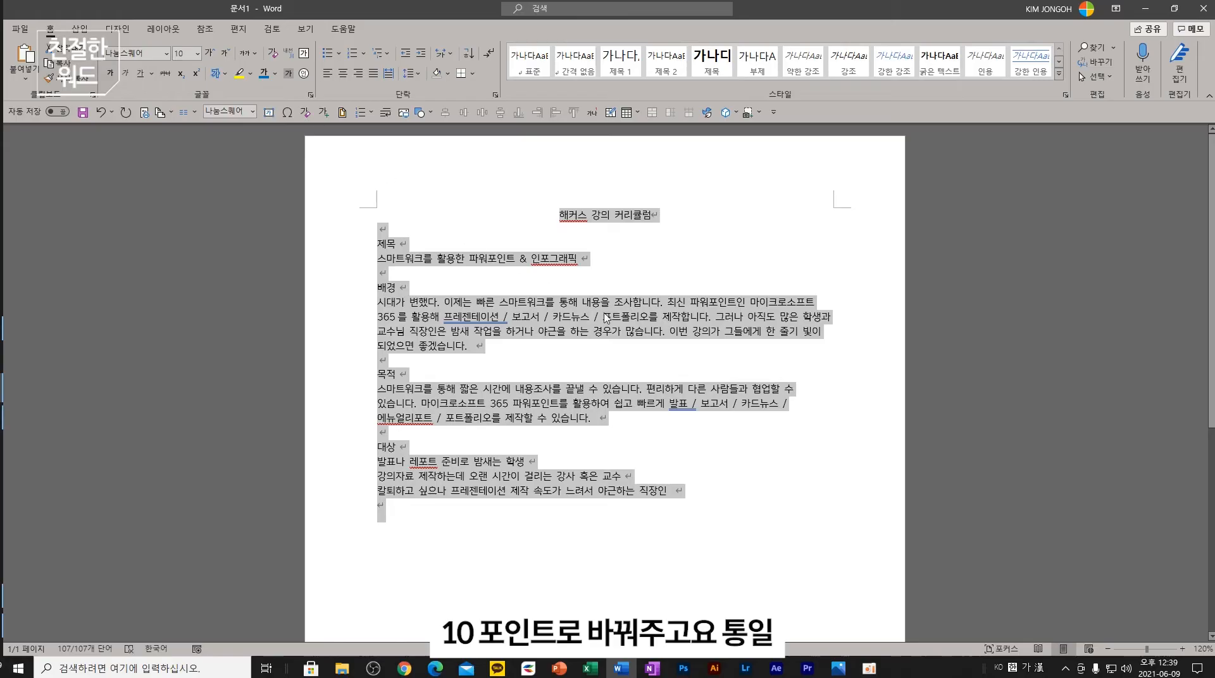
{"action": "left_click", "coordinate": [603, 316]}
- Restore the title 해커스 강의 커리큘럼 to 20 pt and select the 제목 heading
{"action": "left_click_drag", "start_coordinate": [673, 223], "coordinate": [543, 215]}
{"action": "key", "text": "ctrl+shift+period"}
{"action": "key", "text": "ctrl+shift+period"}
{"action": "key", "text": "ctrl+shift+period"}
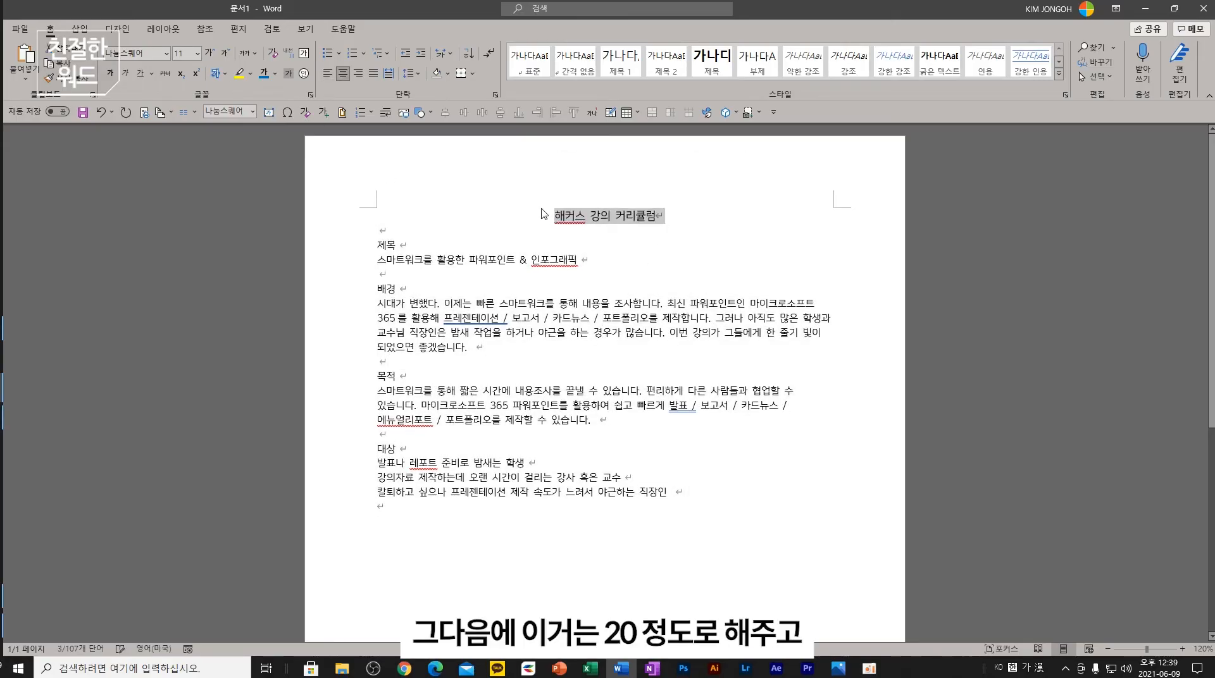
{"action": "key", "text": "ctrl+shift+period"}
{"action": "key", "text": "ctrl+shift+period"}
{"action": "key", "text": "ctrl+shift+period"}
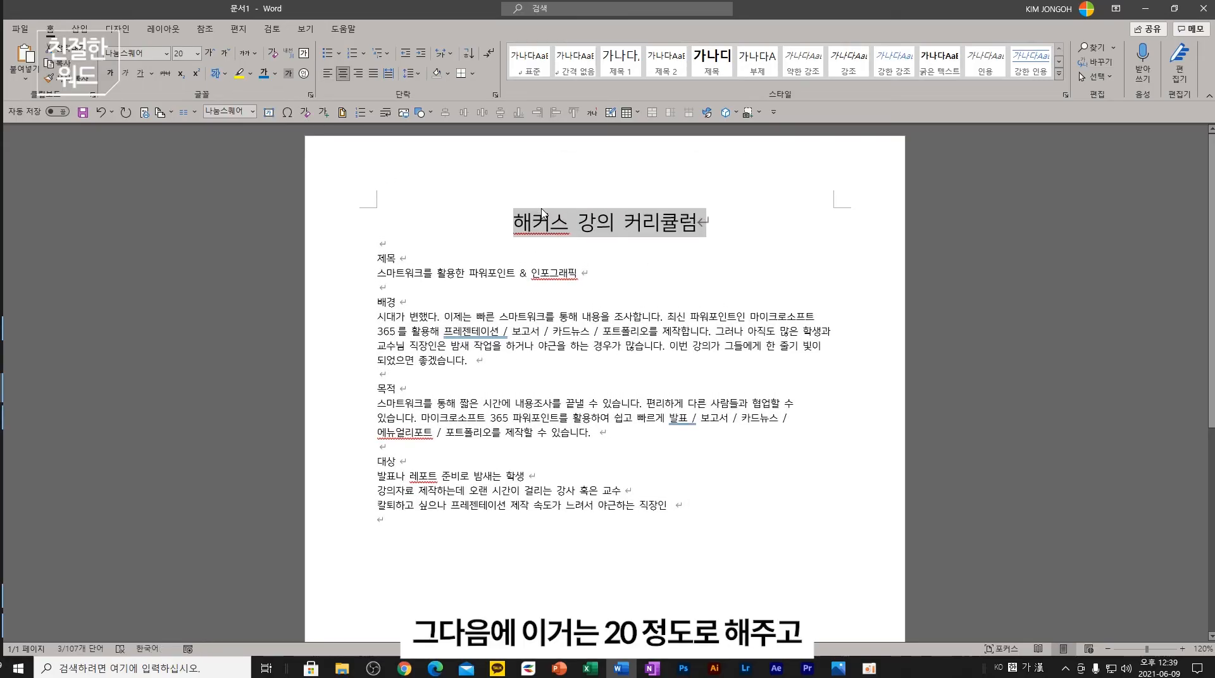
{"action": "left_click", "coordinate": [397, 258]}
{"action": "left_click_drag", "start_coordinate": [386, 254], "coordinate": [377, 258]}
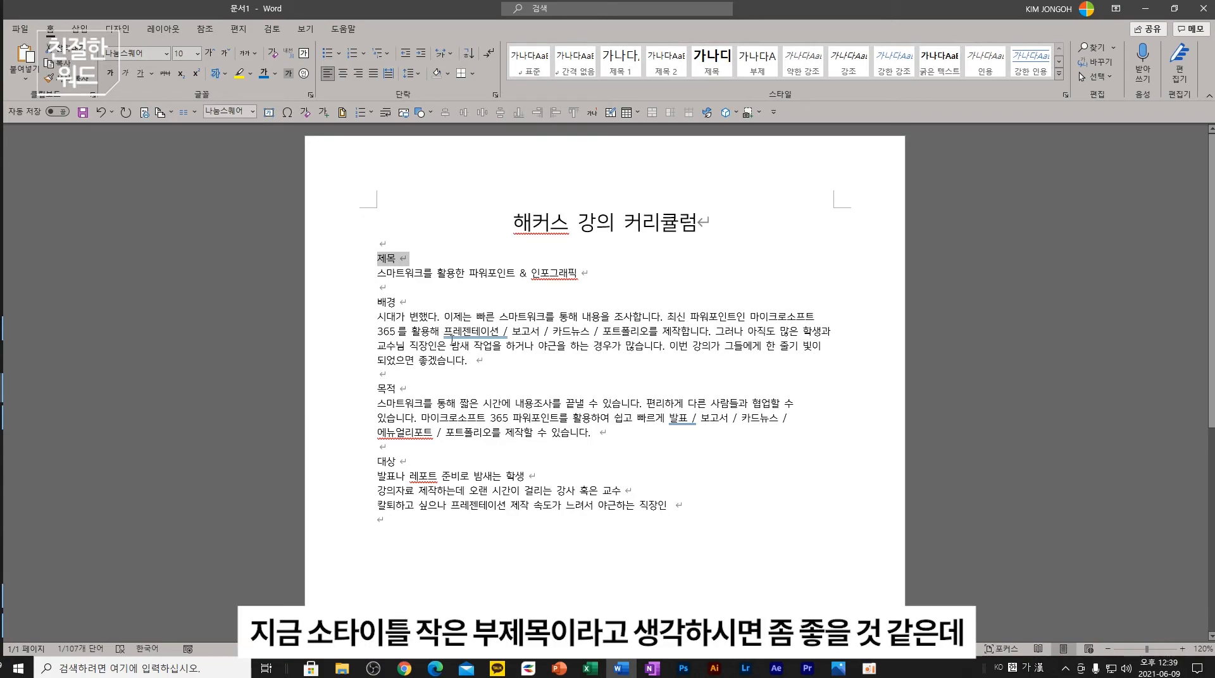
- Format the 제목 heading as 12 pt navy 나눔스퀘어 ExtraBold
{"action": "left_click", "coordinate": [189, 53]}
{"action": "type", "text": "1"}
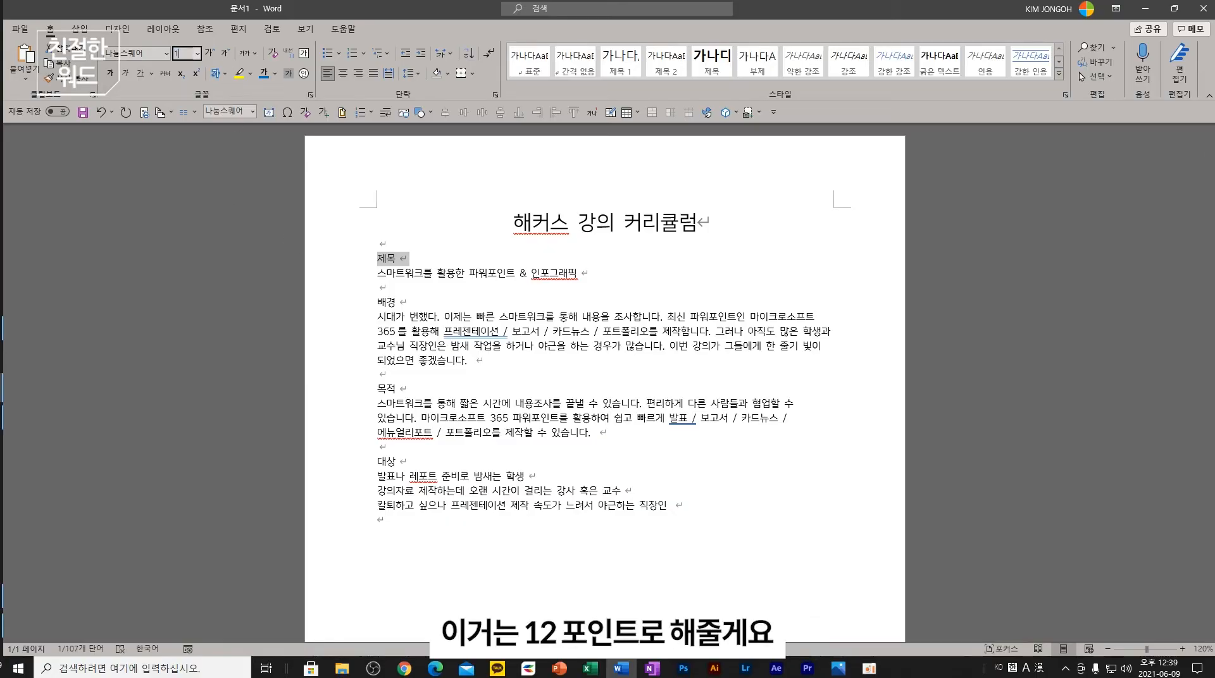
{"action": "type", "text": "2"}
{"action": "key", "text": "Return"}
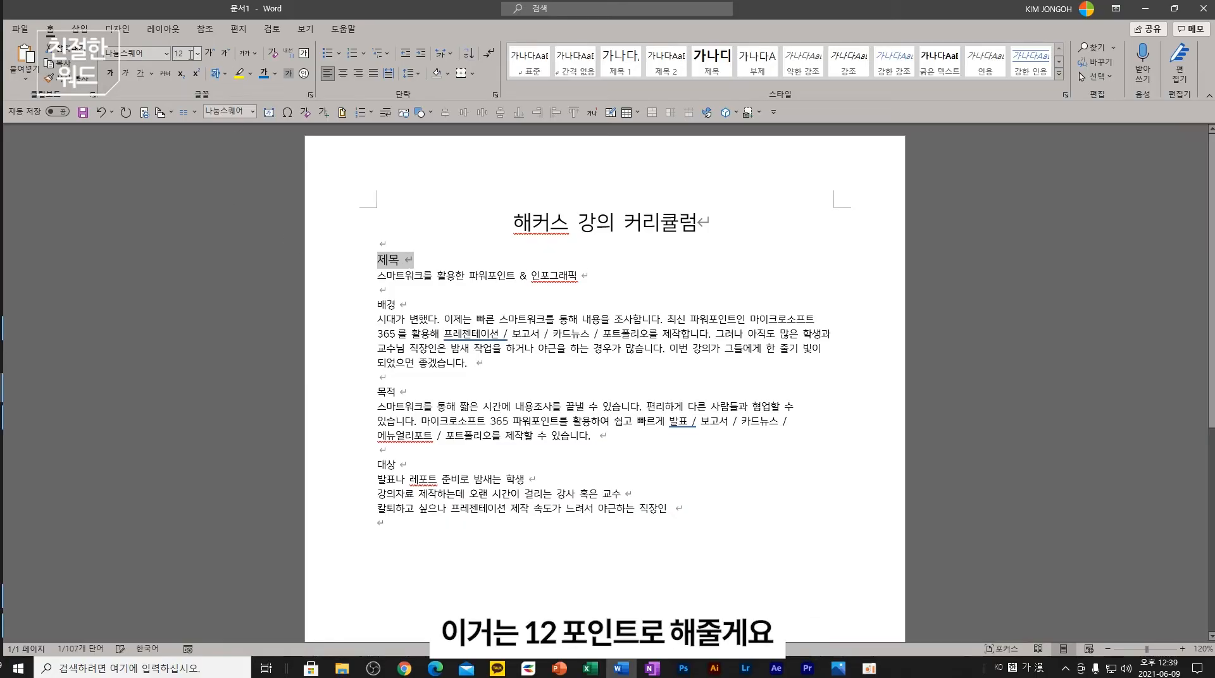
{"action": "left_click", "coordinate": [276, 74]}
{"action": "left_click", "coordinate": [348, 208]}
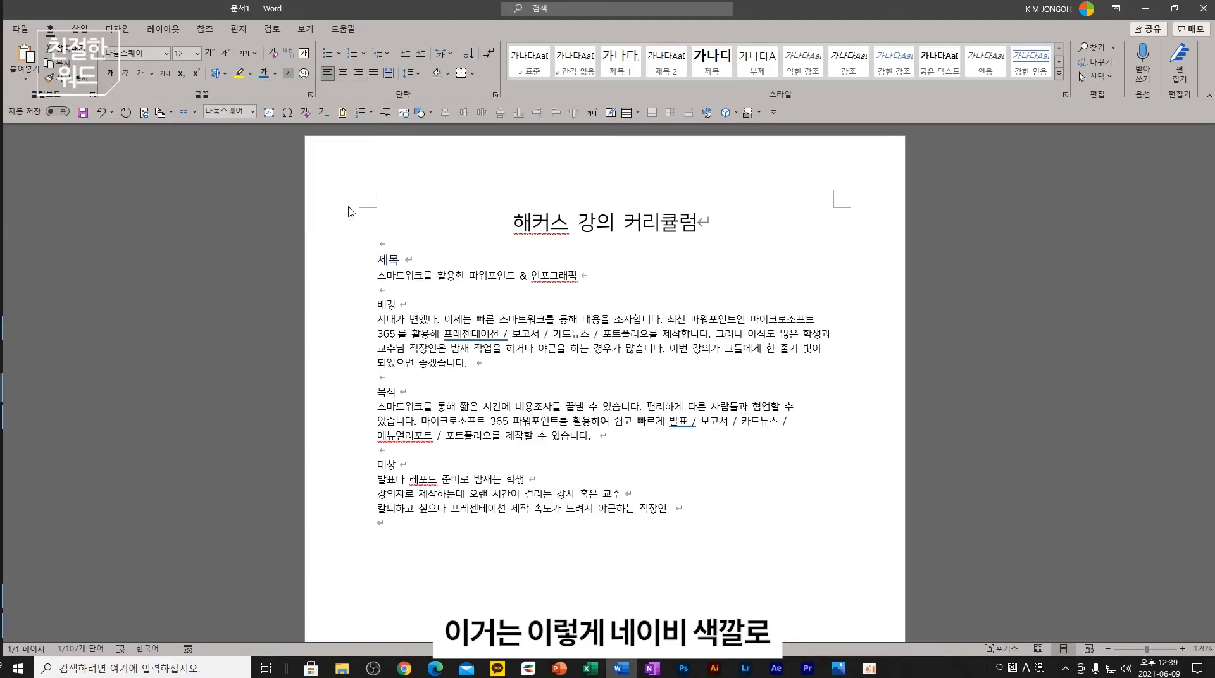
{"action": "left_click", "coordinate": [358, 259]}
{"action": "scroll", "coordinate": [358, 260], "scroll_direction": "up", "scroll_amount": 1}
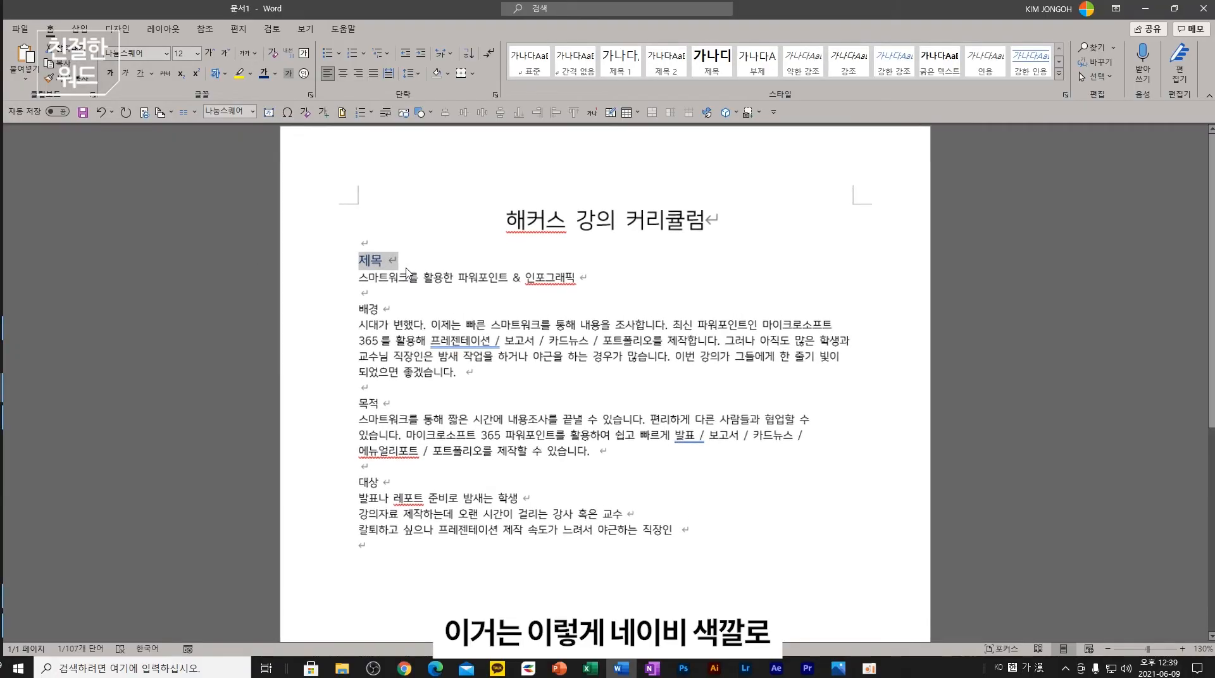
{"action": "left_click", "coordinate": [167, 55]}
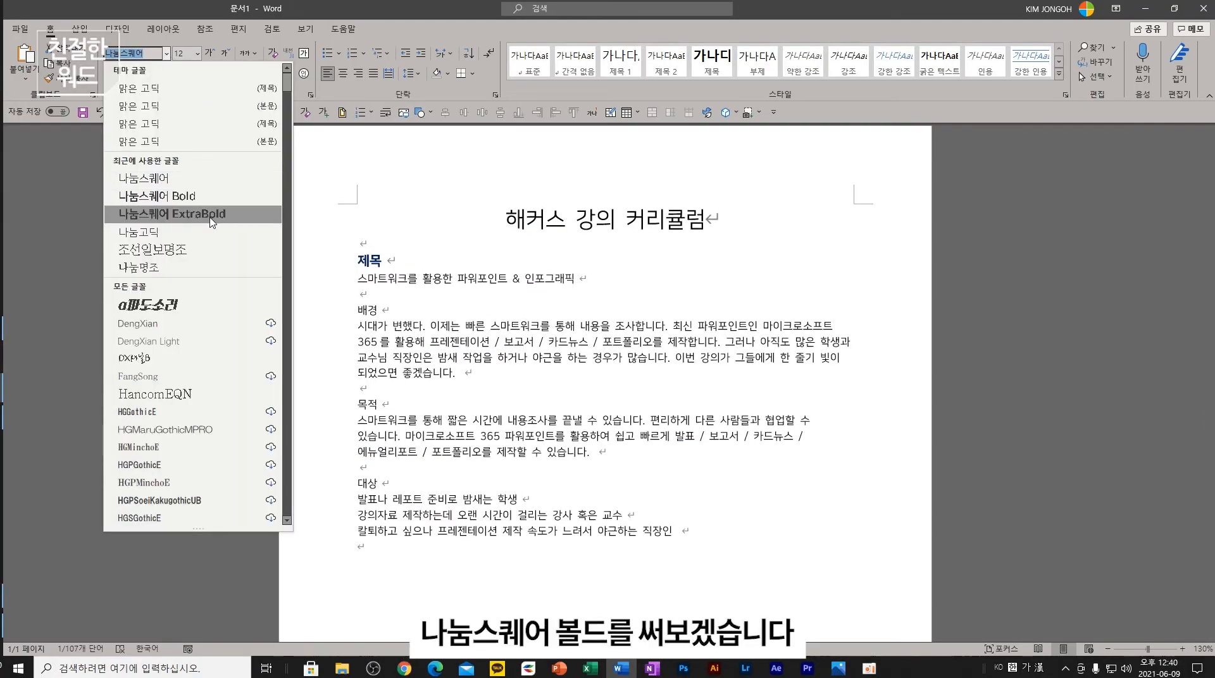
{"action": "left_click", "coordinate": [183, 219]}
{"action": "left_click", "coordinate": [412, 318]}
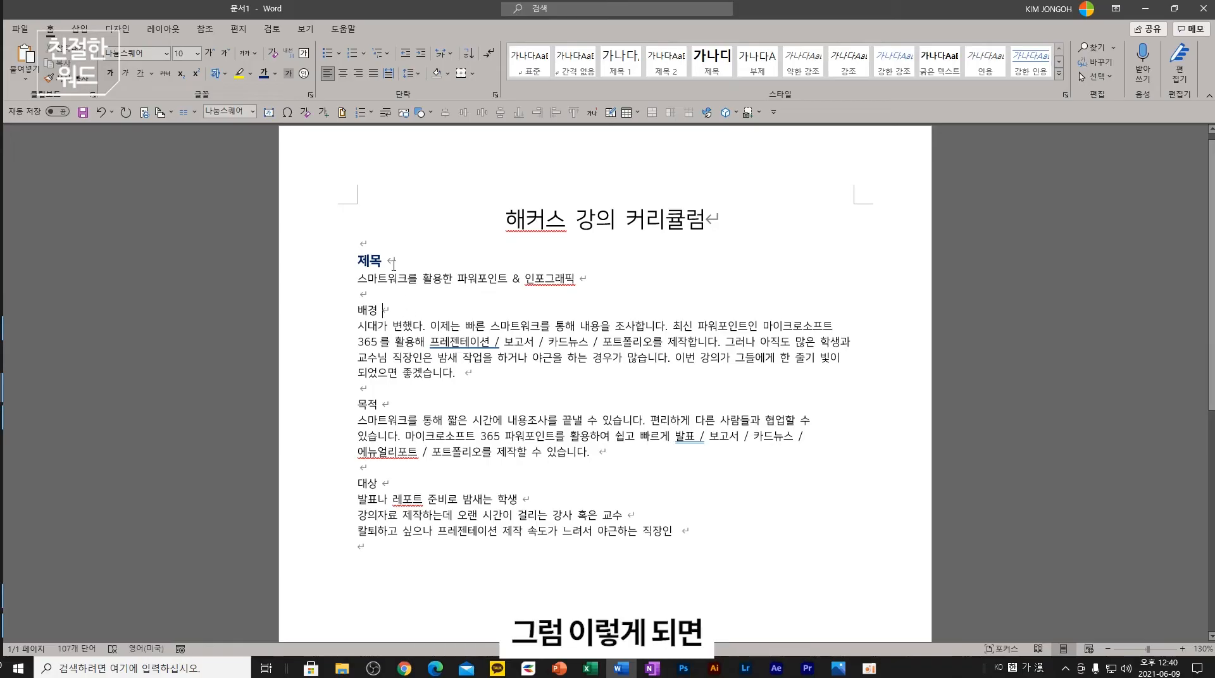
- Try Grow Font on the 배경 heading, undo it, and reselect the 제목 heading
{"action": "left_click_drag", "start_coordinate": [392, 312], "coordinate": [314, 315]}
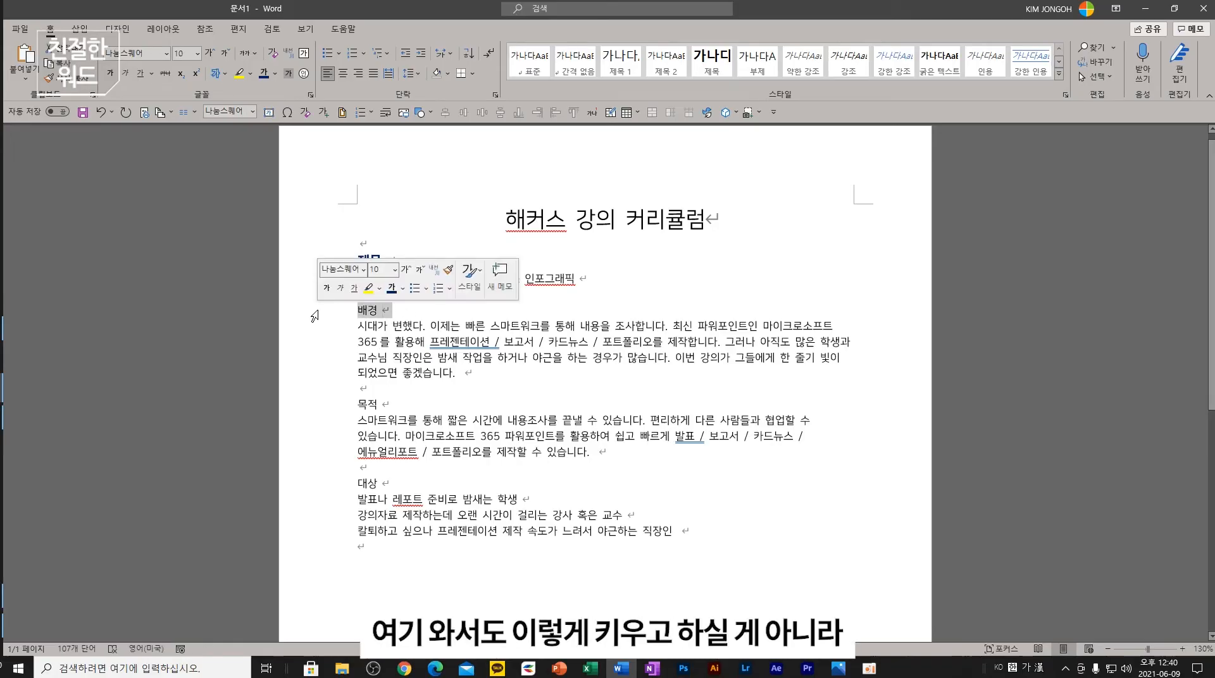
{"action": "left_click", "coordinate": [212, 57]}
{"action": "key", "text": "ctrl+z"}
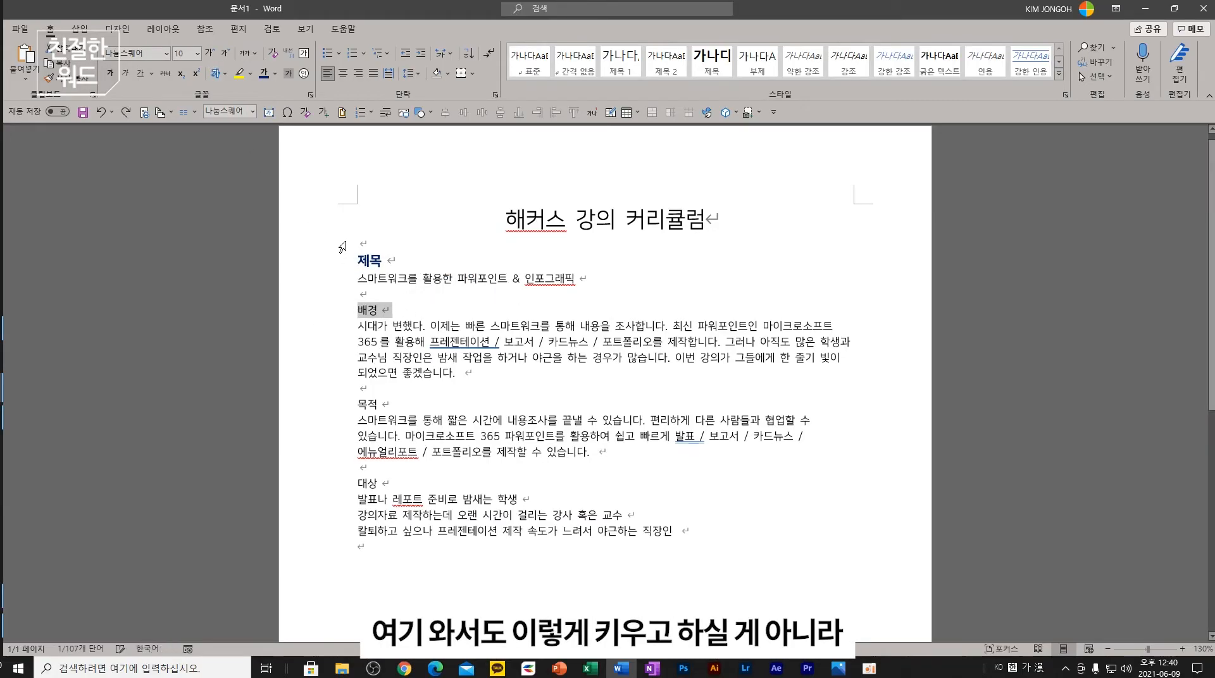
{"action": "left_click", "coordinate": [438, 296]}
{"action": "triple_click", "coordinate": [367, 261]}
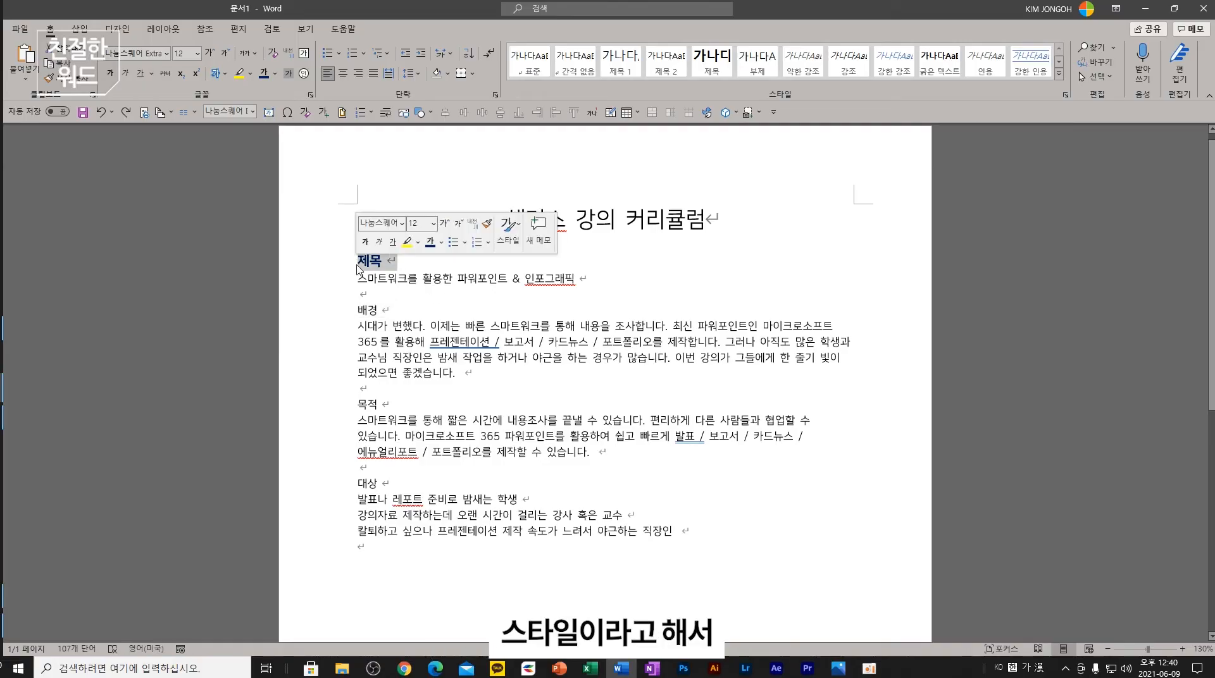
- Create a new style named 부재목네이비스타일 from the 제목 heading's navy formatting
{"action": "left_click", "coordinate": [1059, 74]}
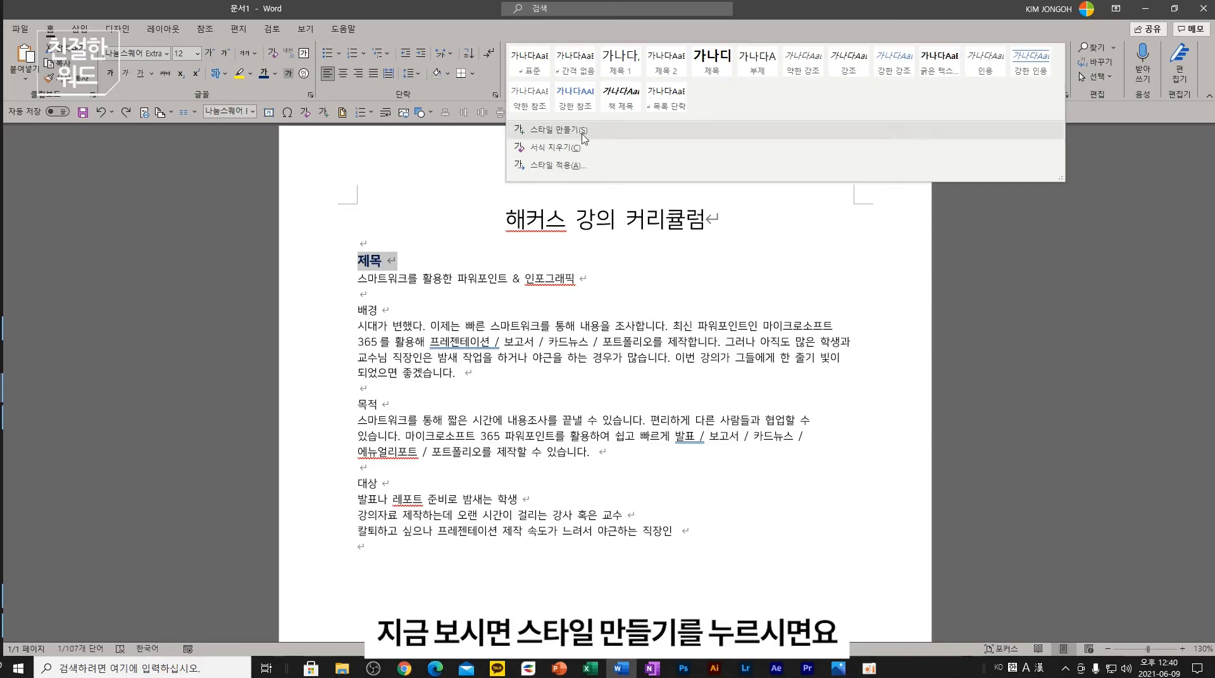
{"action": "left_click", "coordinate": [1074, 114]}
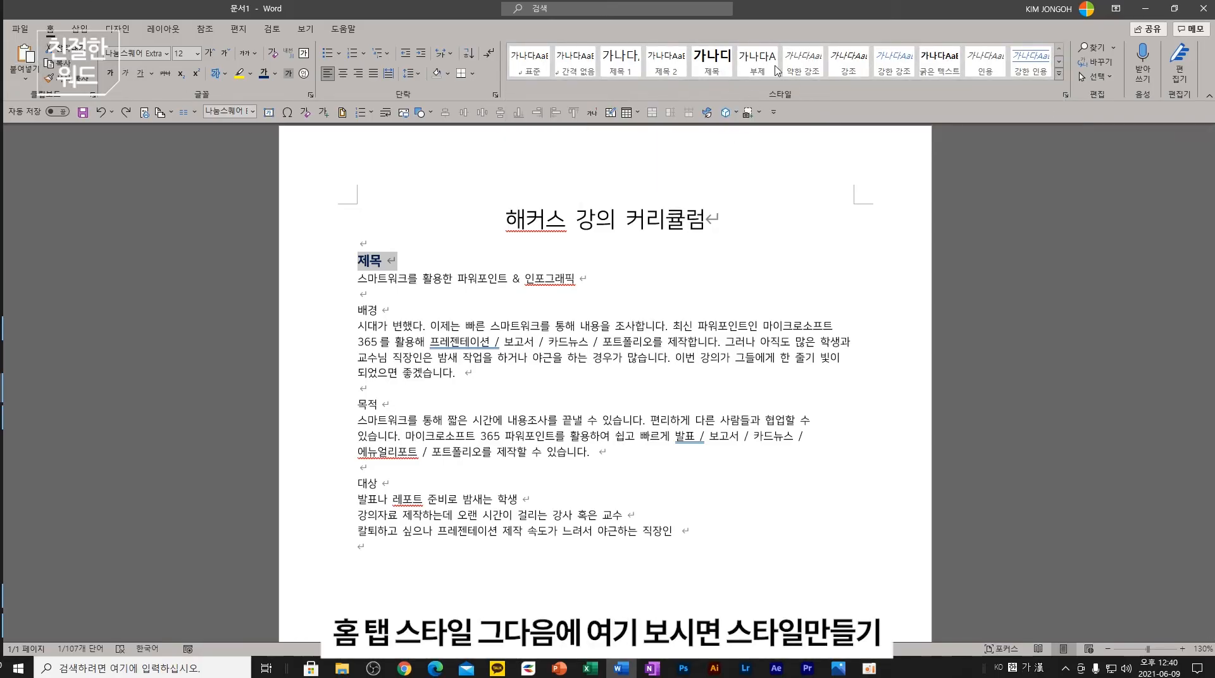
{"action": "left_click", "coordinate": [1058, 74]}
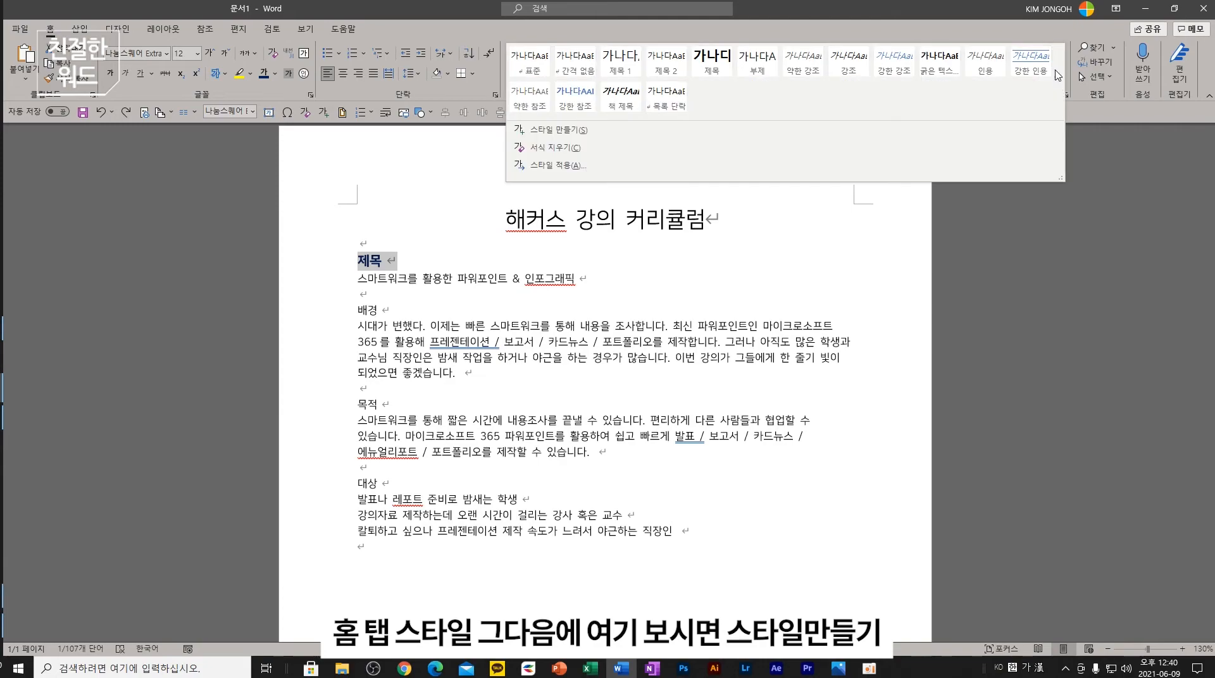
{"action": "left_click", "coordinate": [567, 131]}
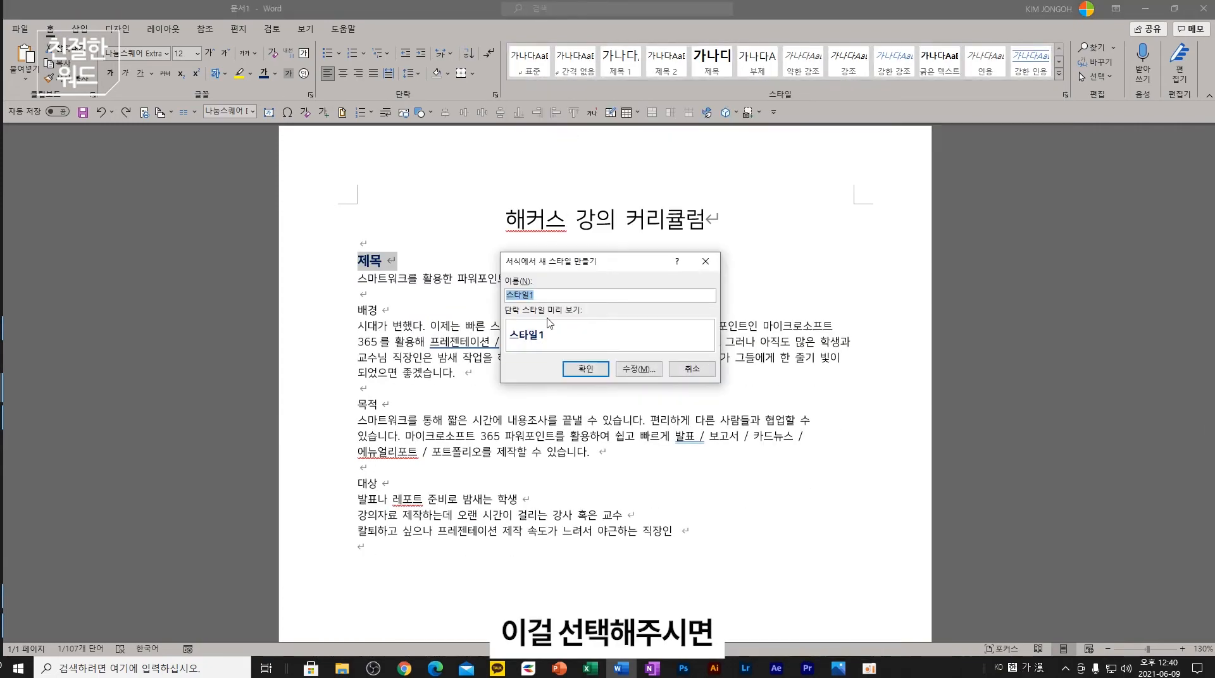
{"action": "type", "text": "부재"}
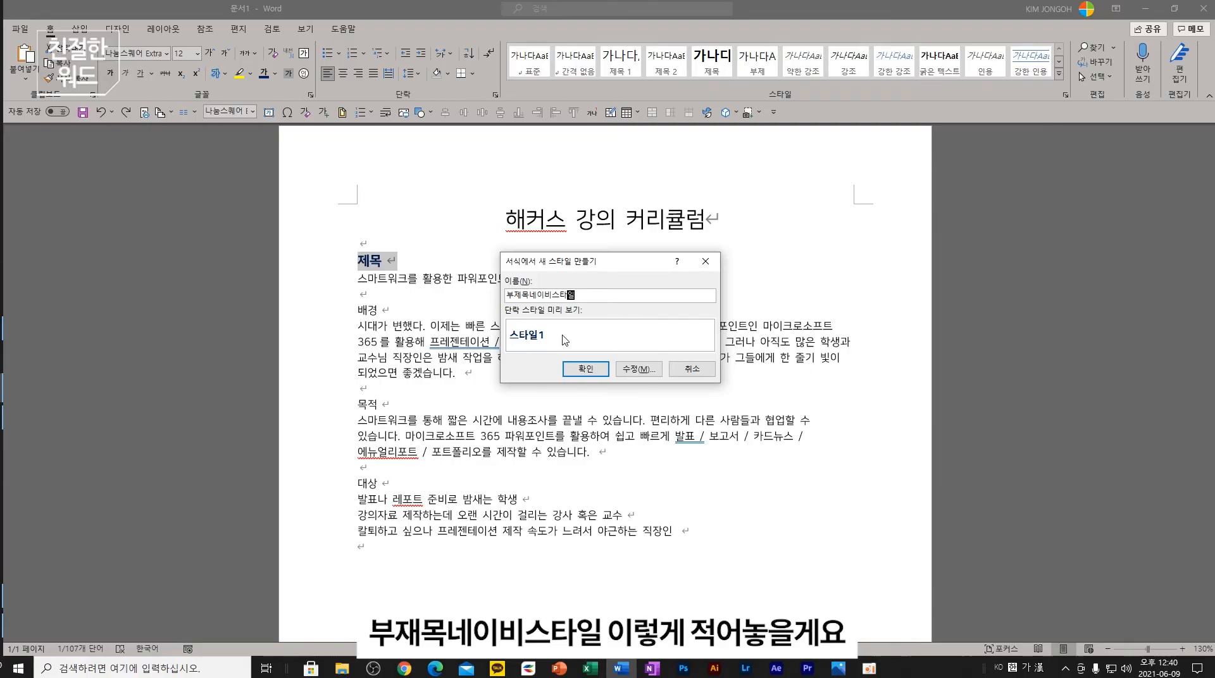
{"action": "type", "text": "목네이비스타일"}
{"action": "key", "text": "Return"}
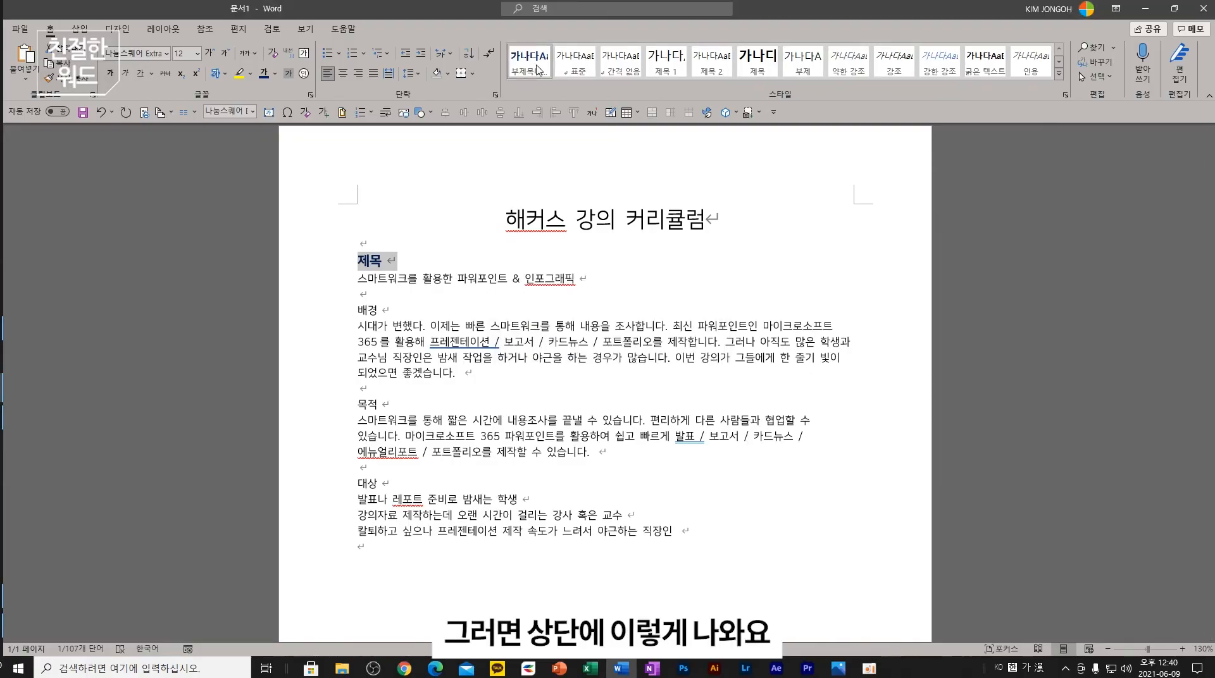
- Apply 부재목네이비스타일 to the 배경, 목적 and 대상 headings together
{"action": "left_click", "coordinate": [388, 310]}
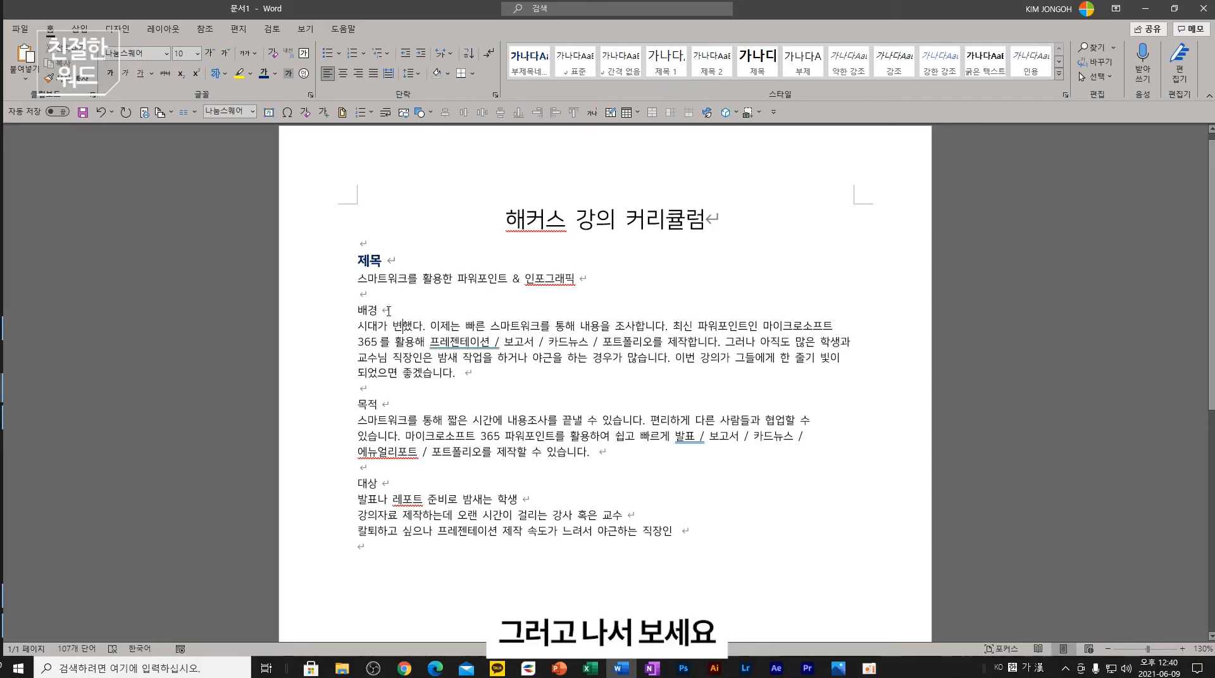
{"action": "double_click", "coordinate": [389, 311]}
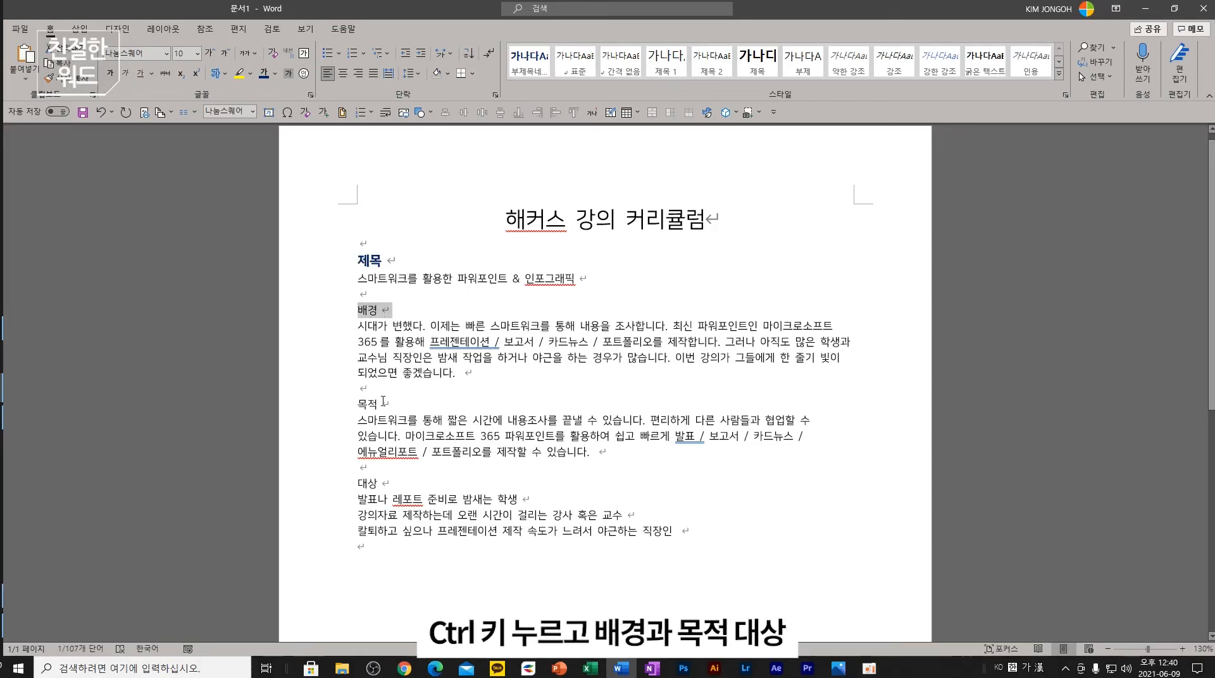
{"action": "left_click_drag", "start_coordinate": [382, 401], "coordinate": [335, 401]}
{"action": "left_click_drag", "start_coordinate": [385, 491], "coordinate": [357, 482]}
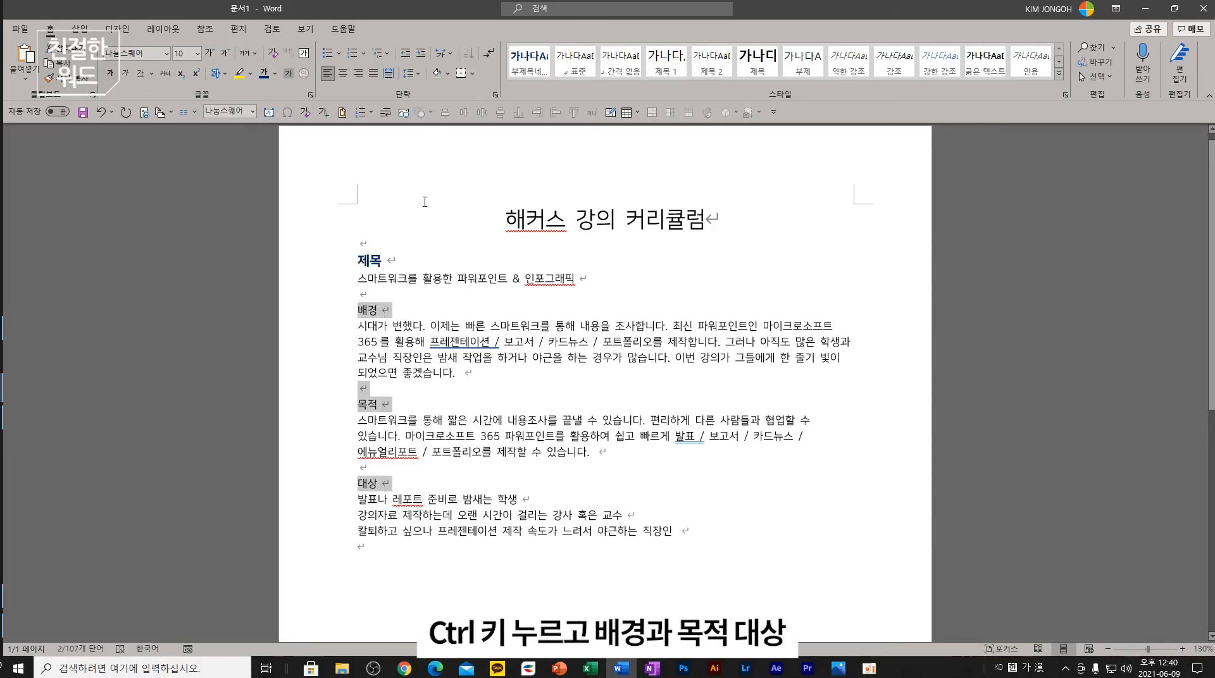
{"action": "left_click", "coordinate": [533, 67]}
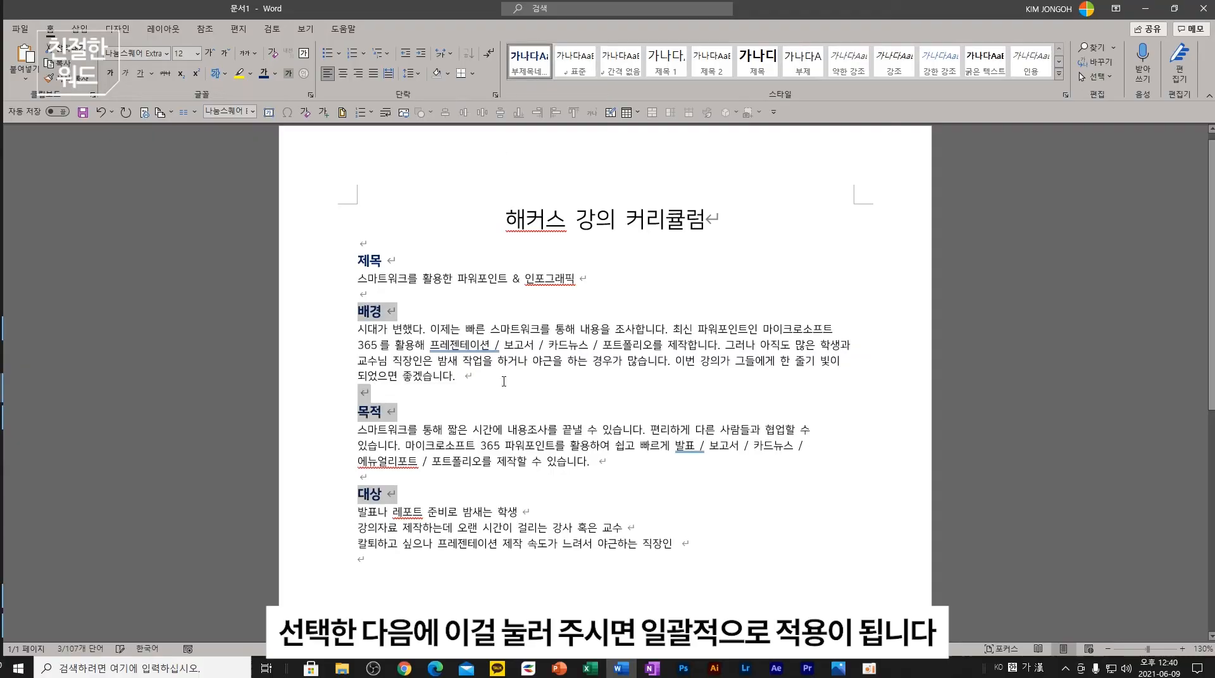
{"action": "left_click", "coordinate": [456, 389]}
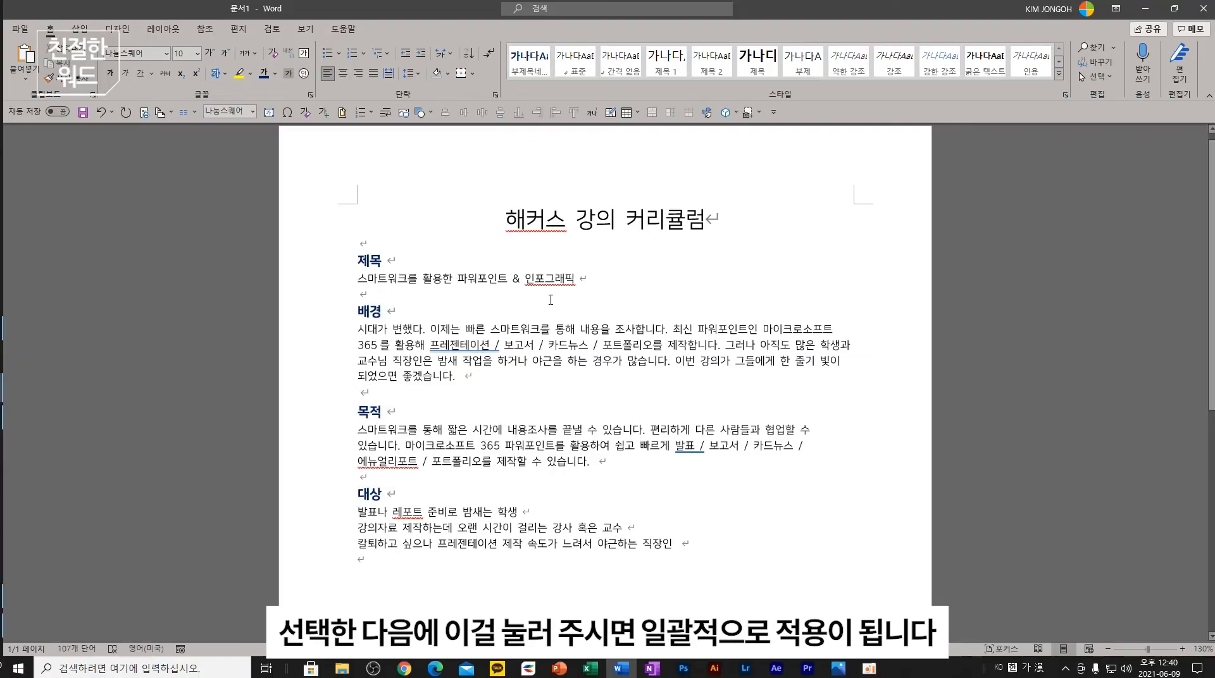
- Indent the 스마트워크를 활용한 파워포인트 & 인포그래픽 line and save it as style 본문내용스타일
{"action": "left_click_drag", "start_coordinate": [588, 278], "coordinate": [358, 278]}
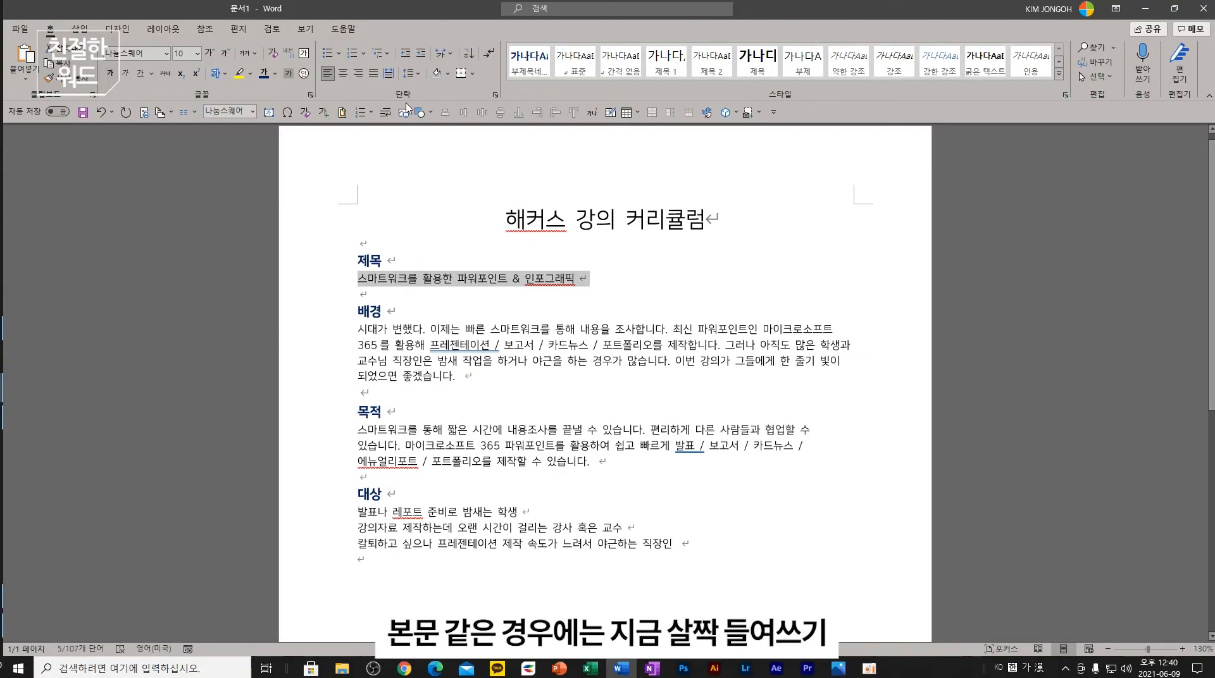
{"action": "left_click", "coordinate": [421, 54]}
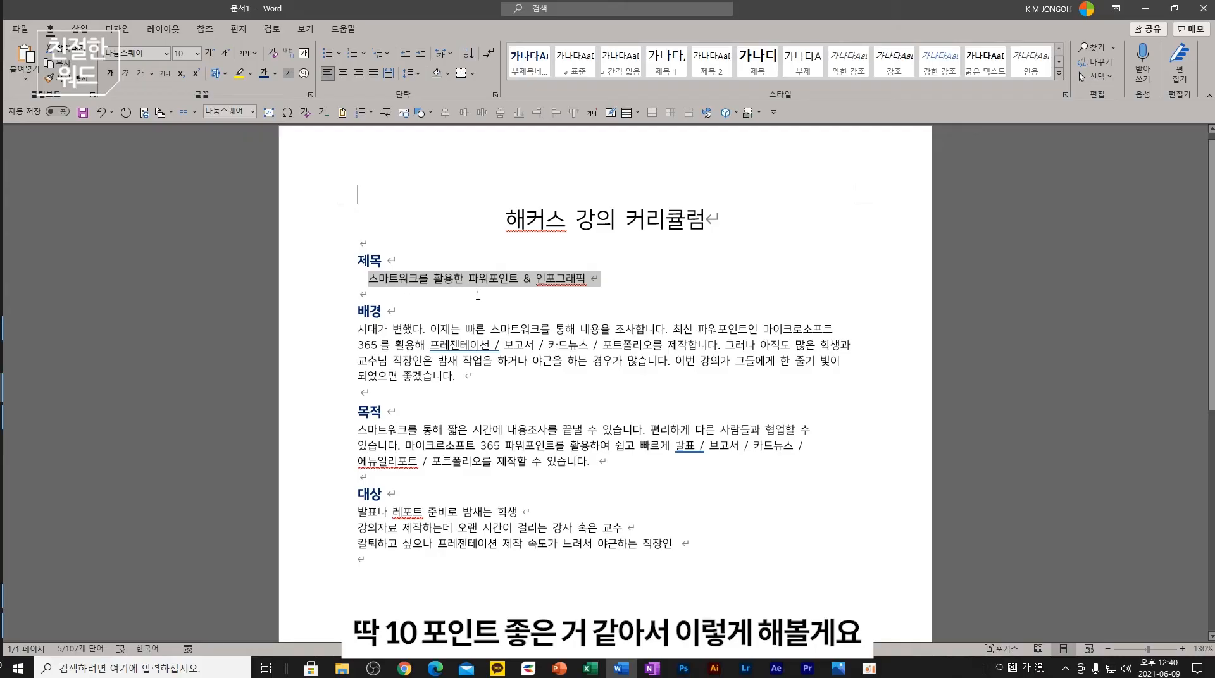
{"action": "left_click", "coordinate": [1059, 73]}
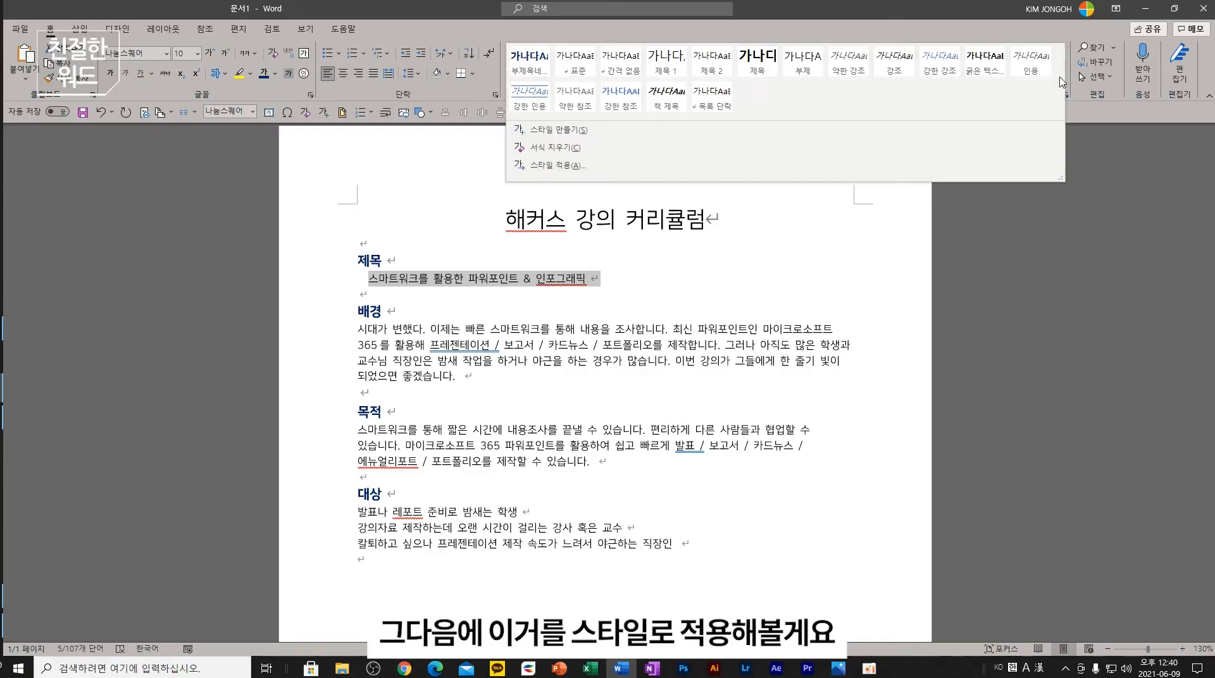
{"action": "left_click", "coordinate": [634, 134]}
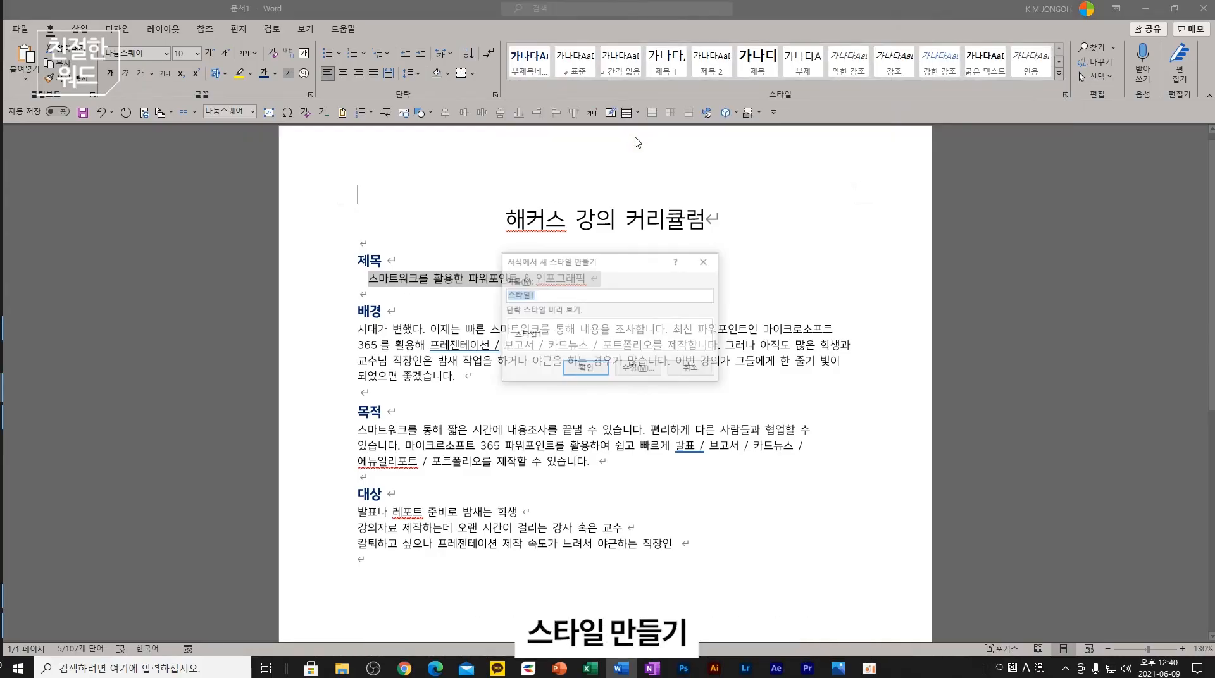
{"action": "left_click", "coordinate": [542, 297]}
{"action": "left_click_drag", "start_coordinate": [542, 297], "coordinate": [429, 307]}
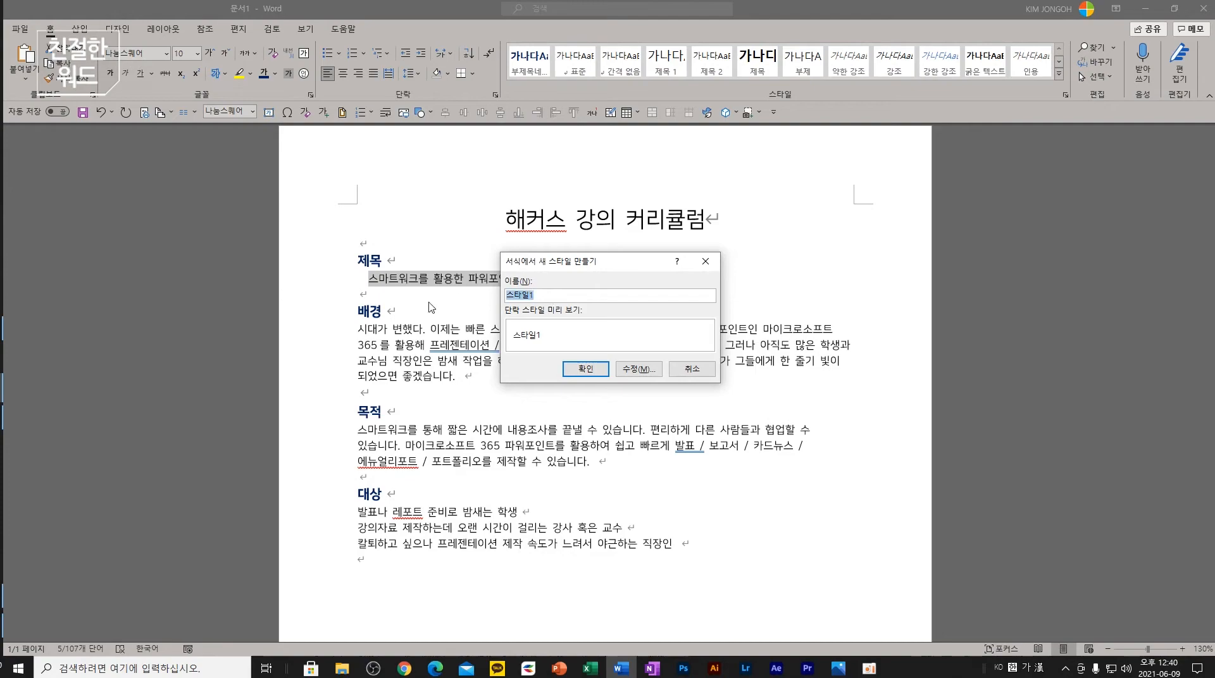
{"action": "type", "text": "본ㅁ"}
{"action": "type", "text": "문내용ㅅ"}
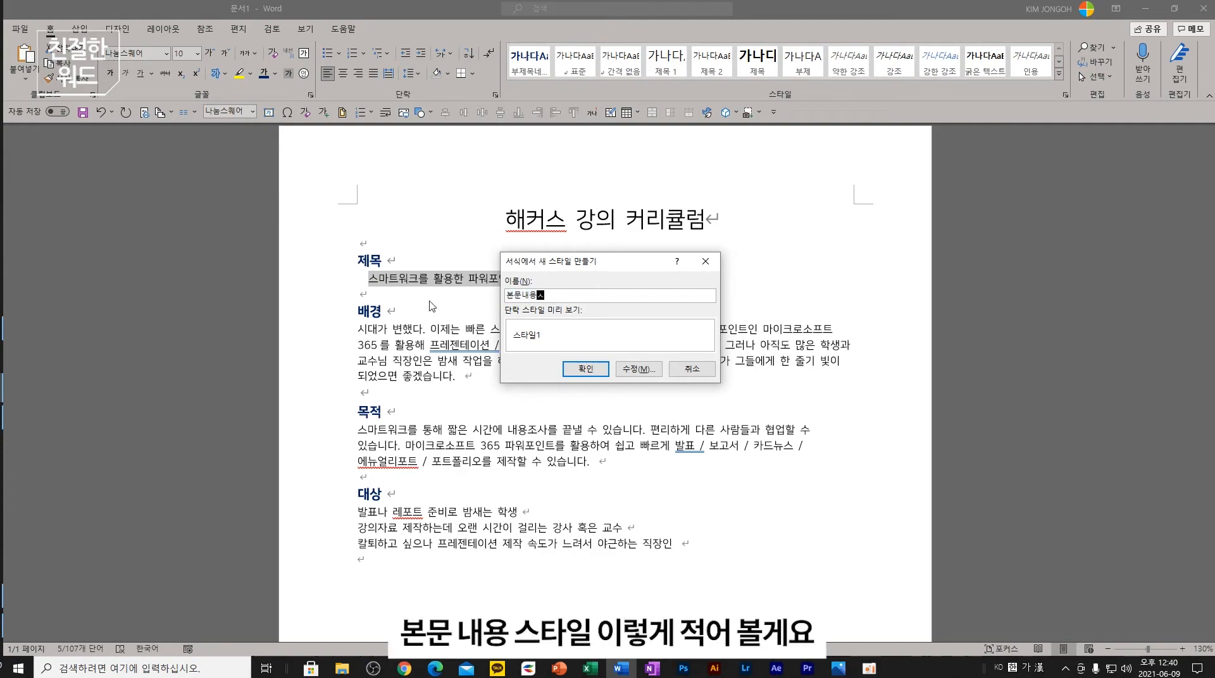
{"action": "type", "text": "스타이ㄹ"}
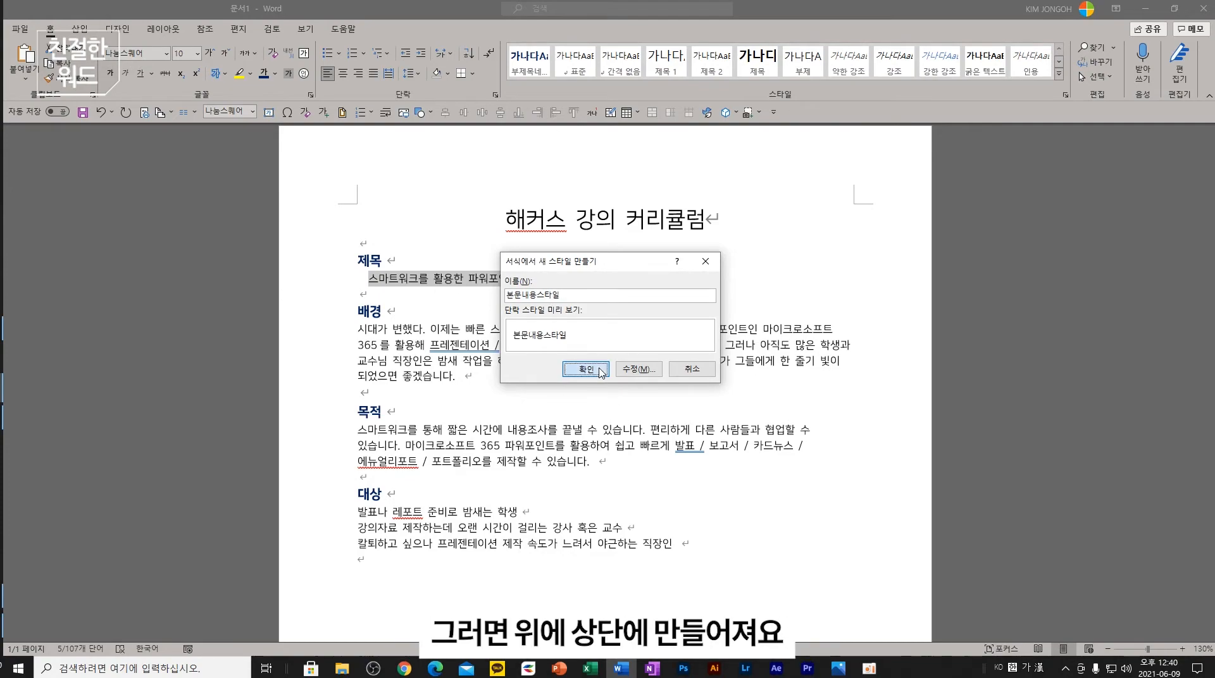
{"action": "left_click", "coordinate": [585, 369]}
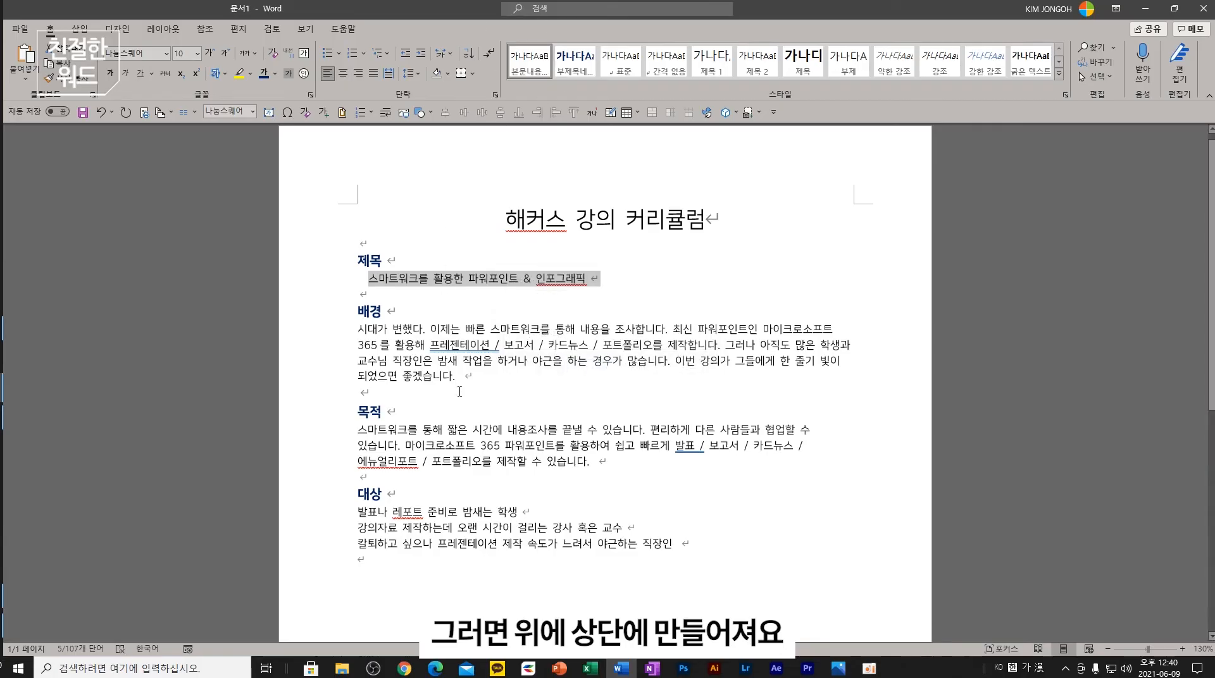
- Apply 본문내용스타일 to the 배경, 목적 and 대상 body text, and add an empty line below the title
{"action": "left_click_drag", "start_coordinate": [472, 377], "coordinate": [346, 330]}
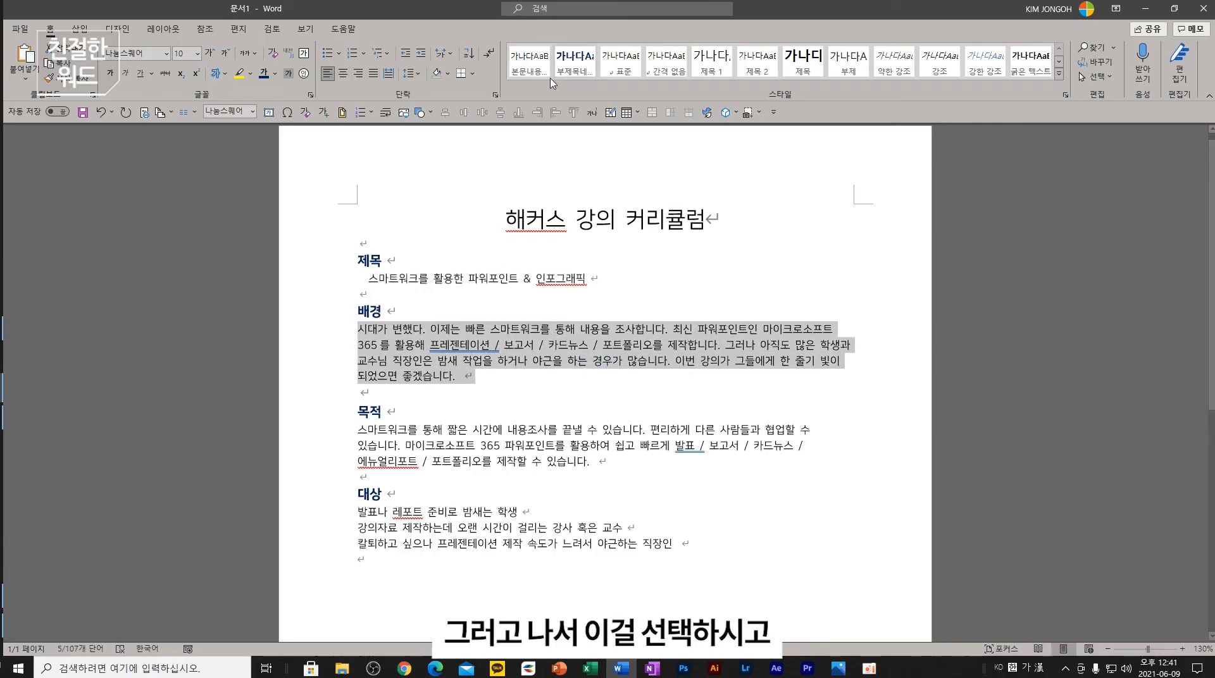
{"action": "left_click", "coordinate": [529, 60]}
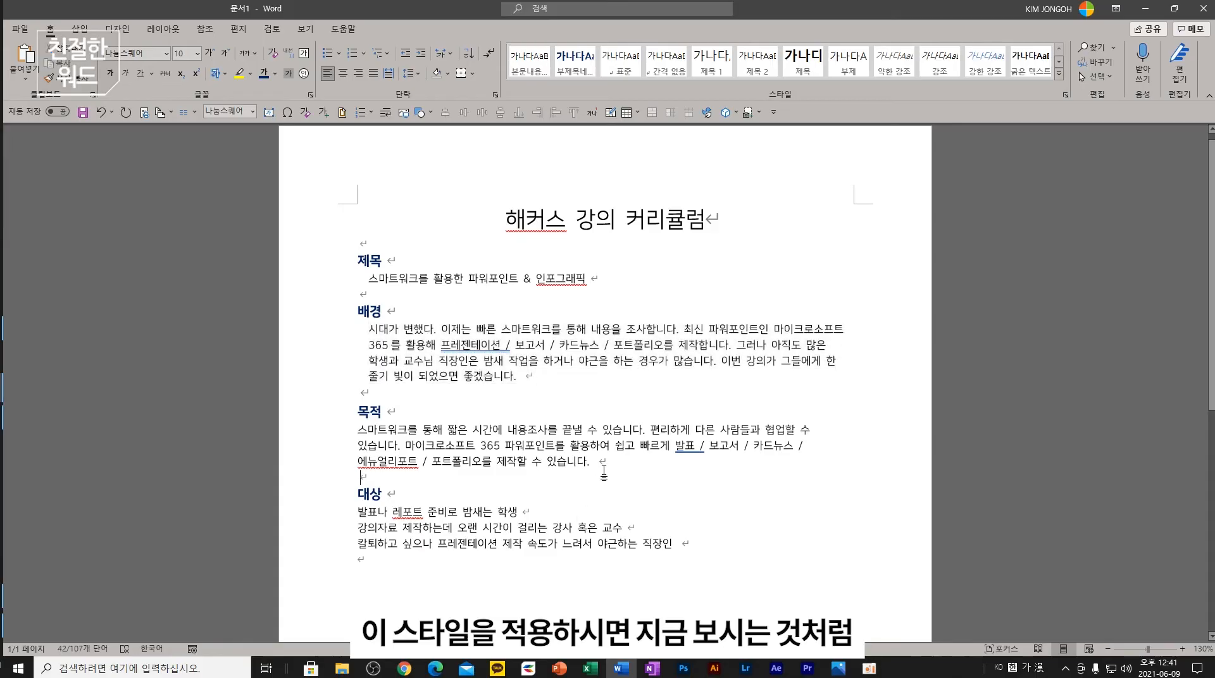
{"action": "left_click_drag", "start_coordinate": [606, 461], "coordinate": [358, 429]}
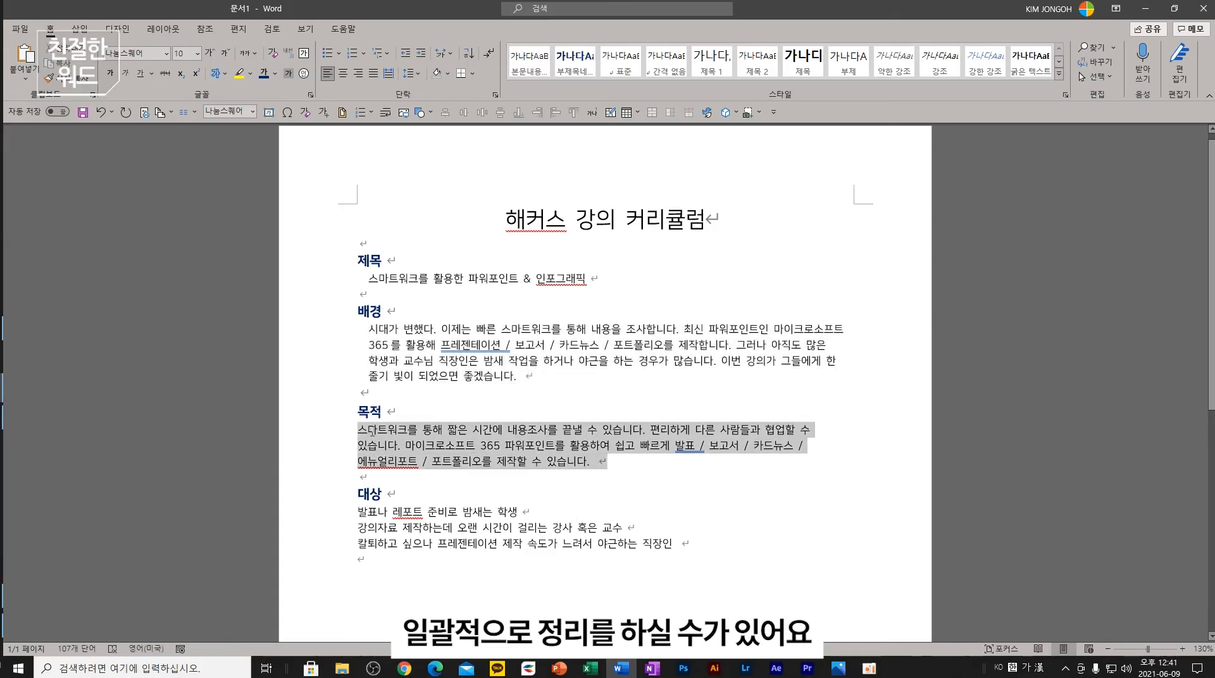
{"action": "left_click", "coordinate": [529, 60]}
{"action": "left_click", "coordinate": [388, 494]}
{"action": "left_click_drag", "start_coordinate": [692, 545], "coordinate": [358, 511]}
{"action": "left_click", "coordinate": [529, 60]}
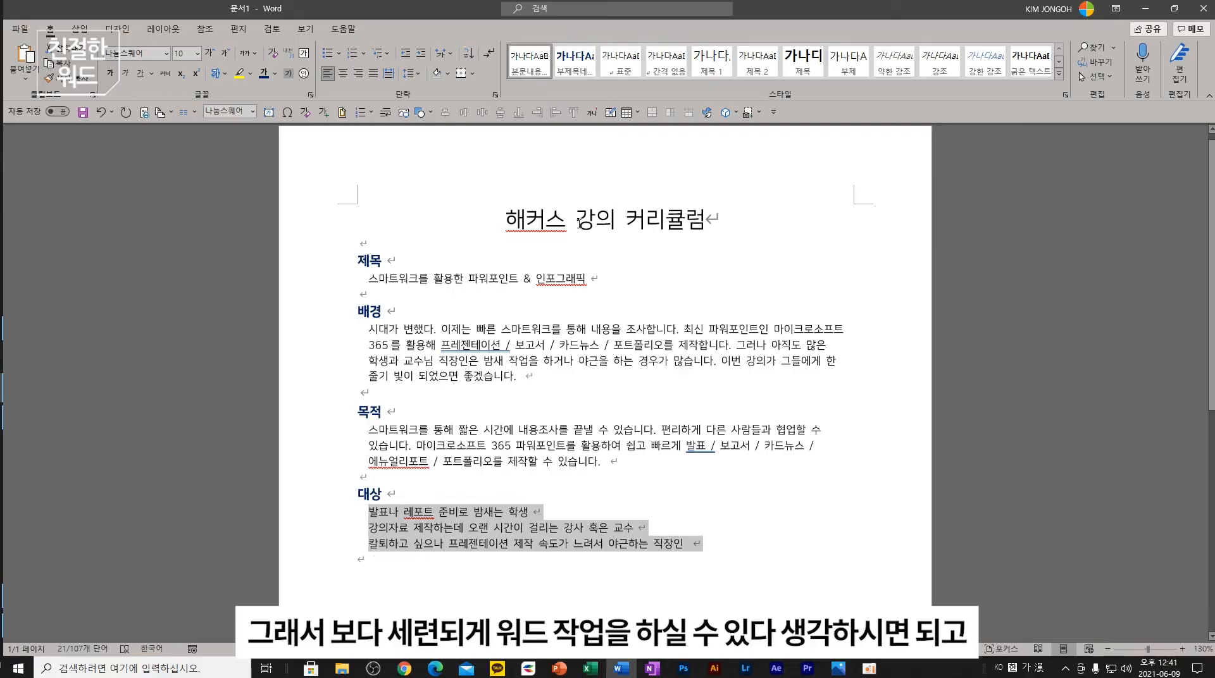
{"action": "left_click", "coordinate": [729, 221]}
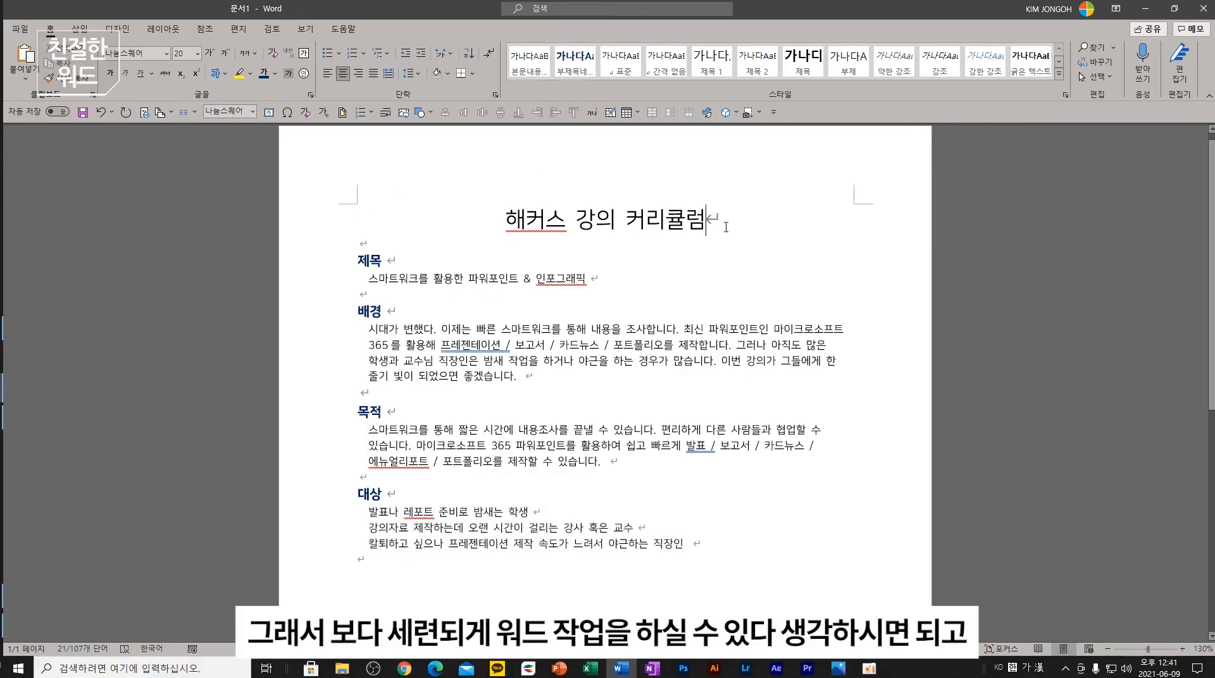
{"action": "key", "text": "Return"}
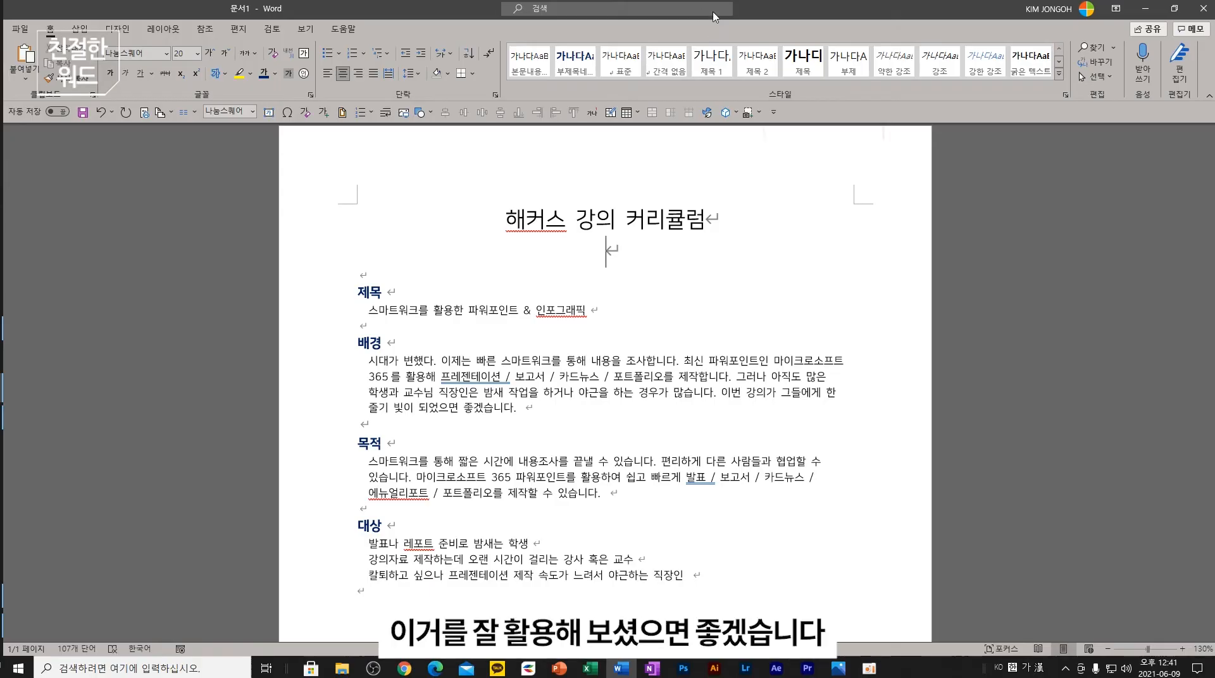
- View PowerPoint slide 5 on inserting symbols, then return to the Word curriculum document
{"action": "left_click", "coordinate": [559, 668]}
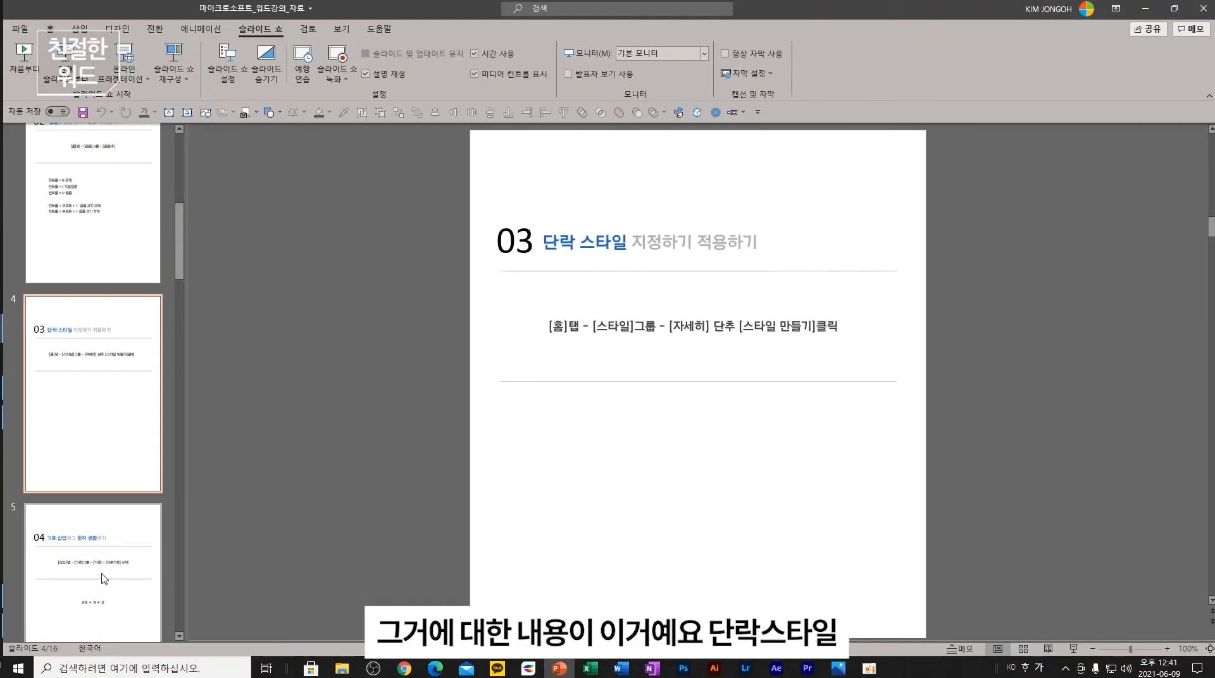
{"action": "left_click", "coordinate": [89, 535]}
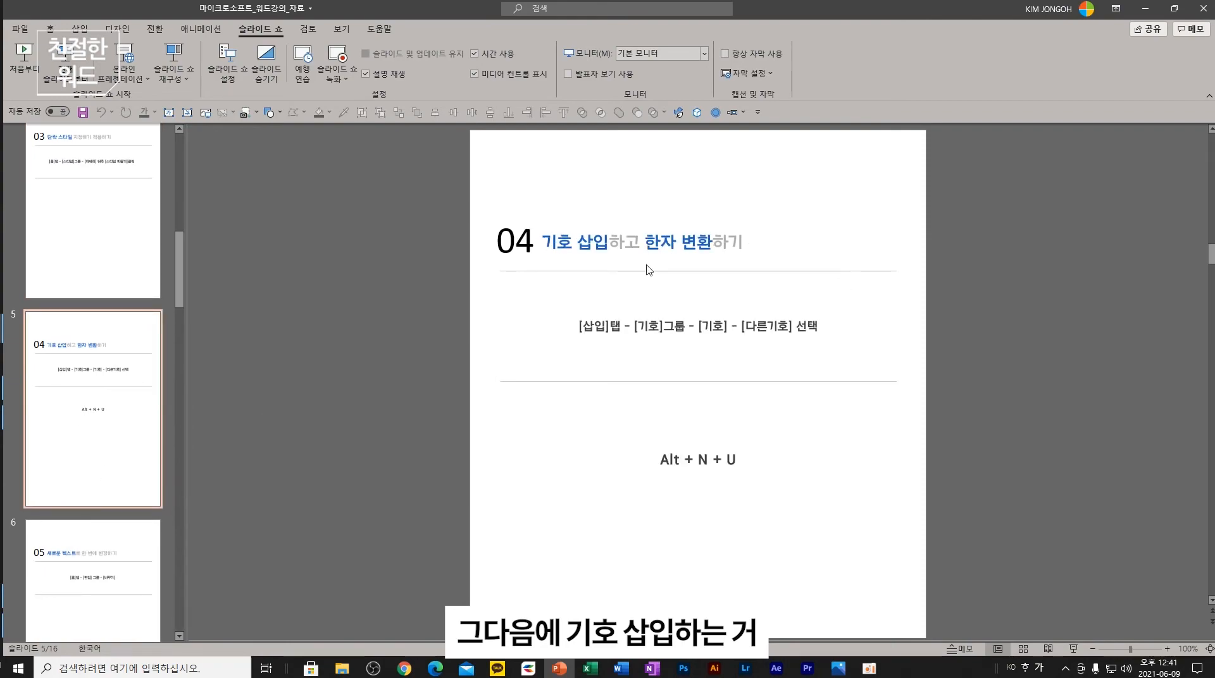
{"action": "left_click", "coordinate": [565, 669]}
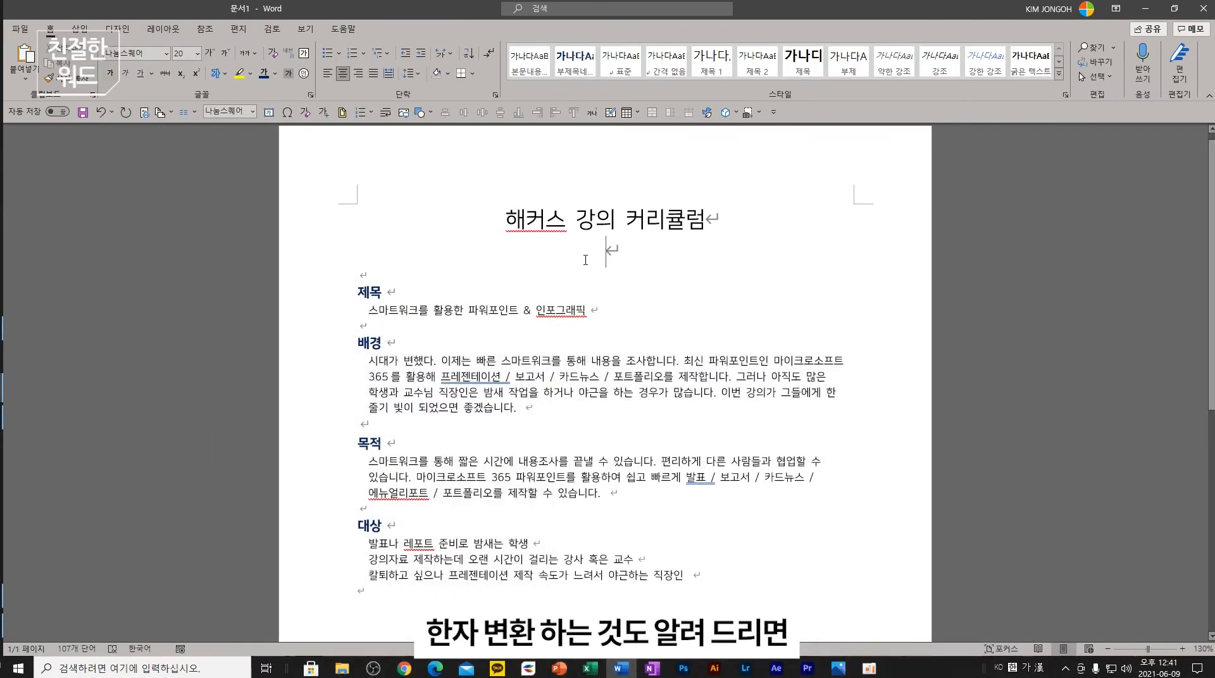
- Create a new blank document and type a person's name on the first line
{"action": "left_click", "coordinate": [20, 28]}
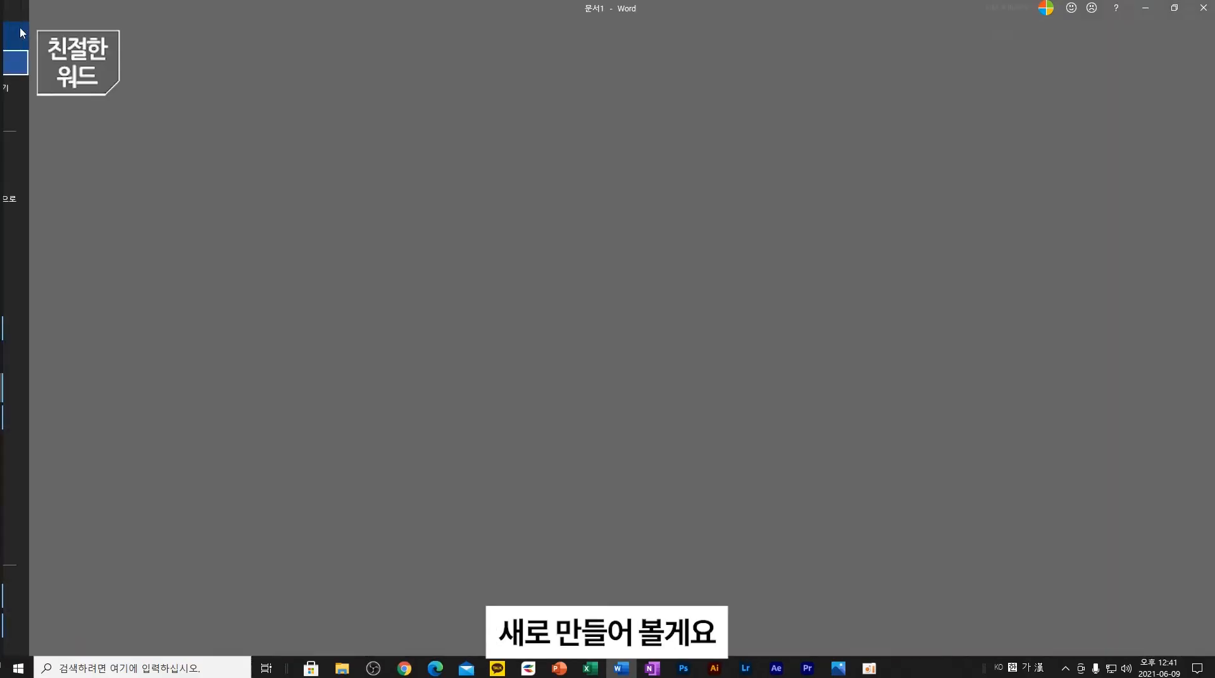
{"action": "left_click", "coordinate": [166, 131]}
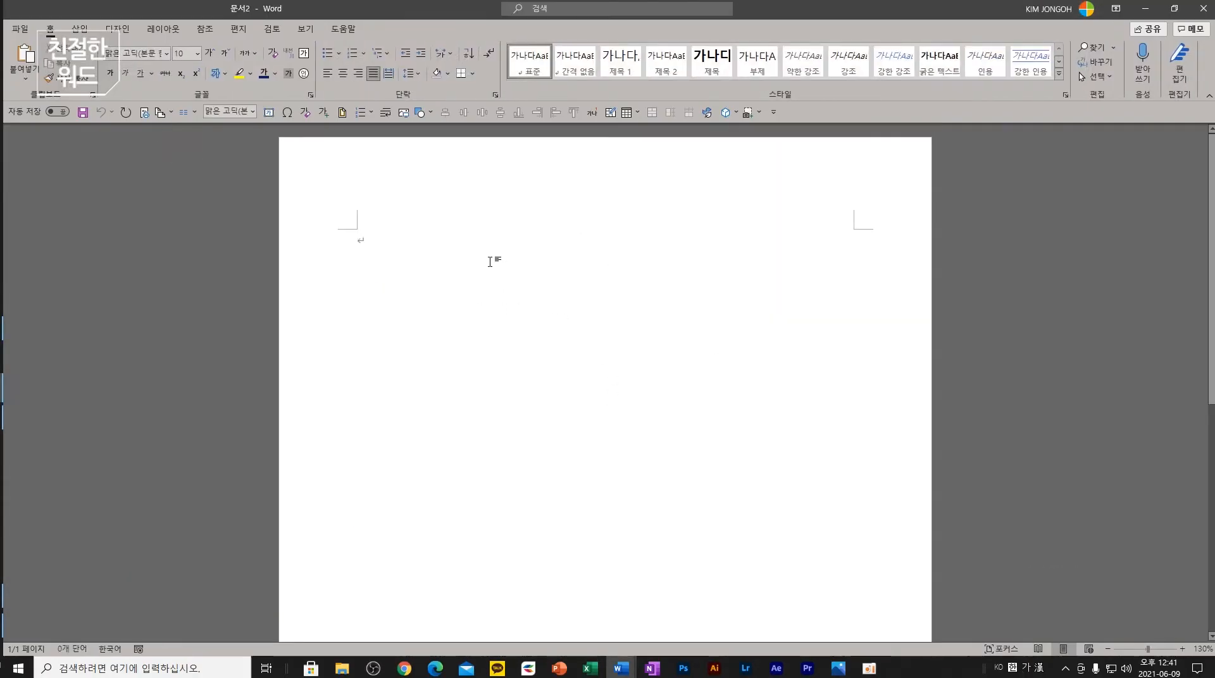
{"action": "left_click", "coordinate": [458, 246]}
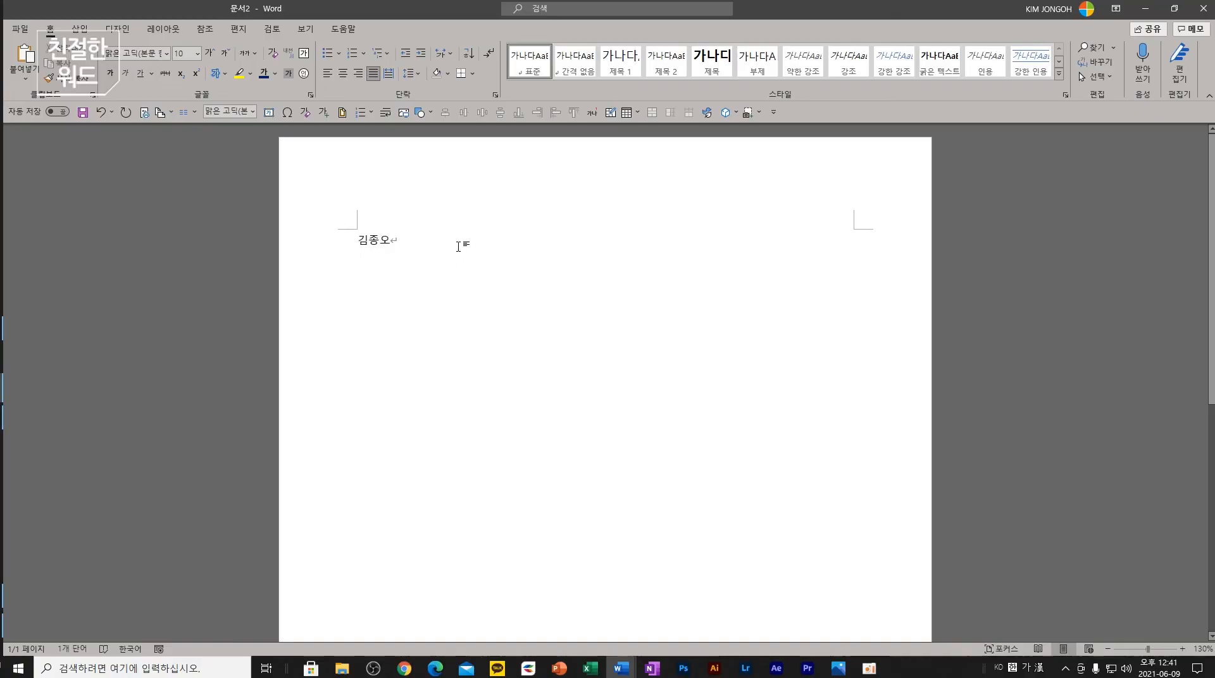
- Centre the name on the page
{"action": "left_click_drag", "start_coordinate": [393, 243], "coordinate": [346, 244]}
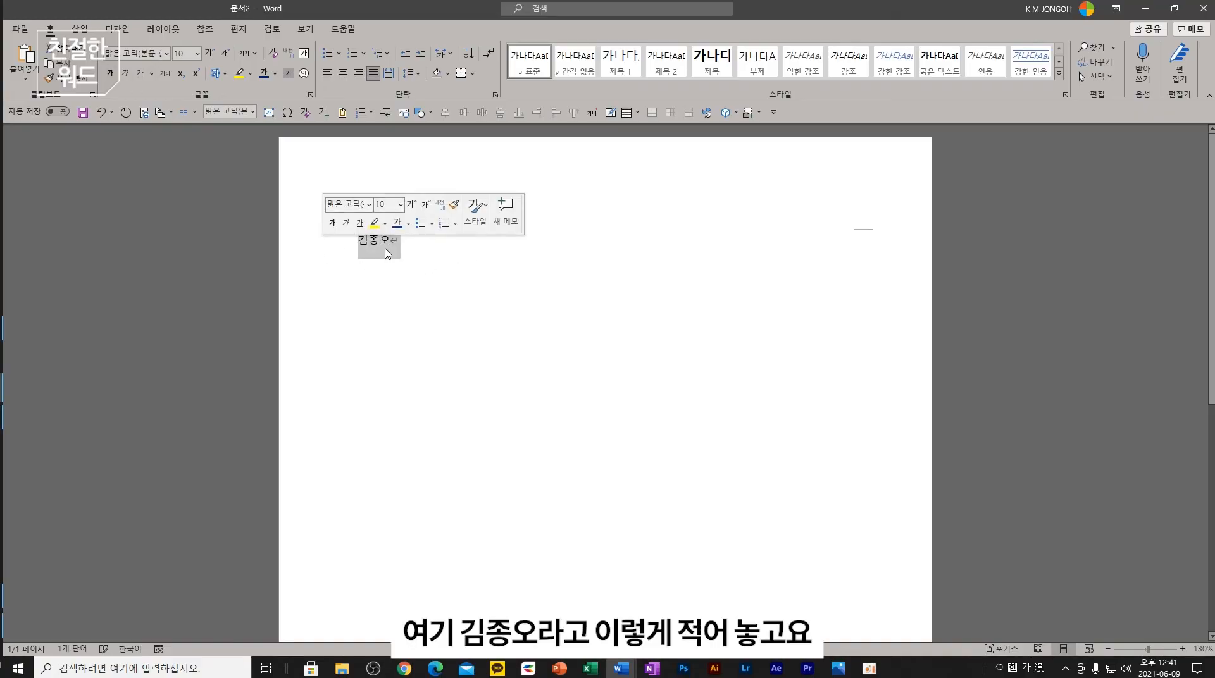
{"action": "left_click", "coordinate": [342, 72]}
{"action": "left_click", "coordinate": [609, 252]}
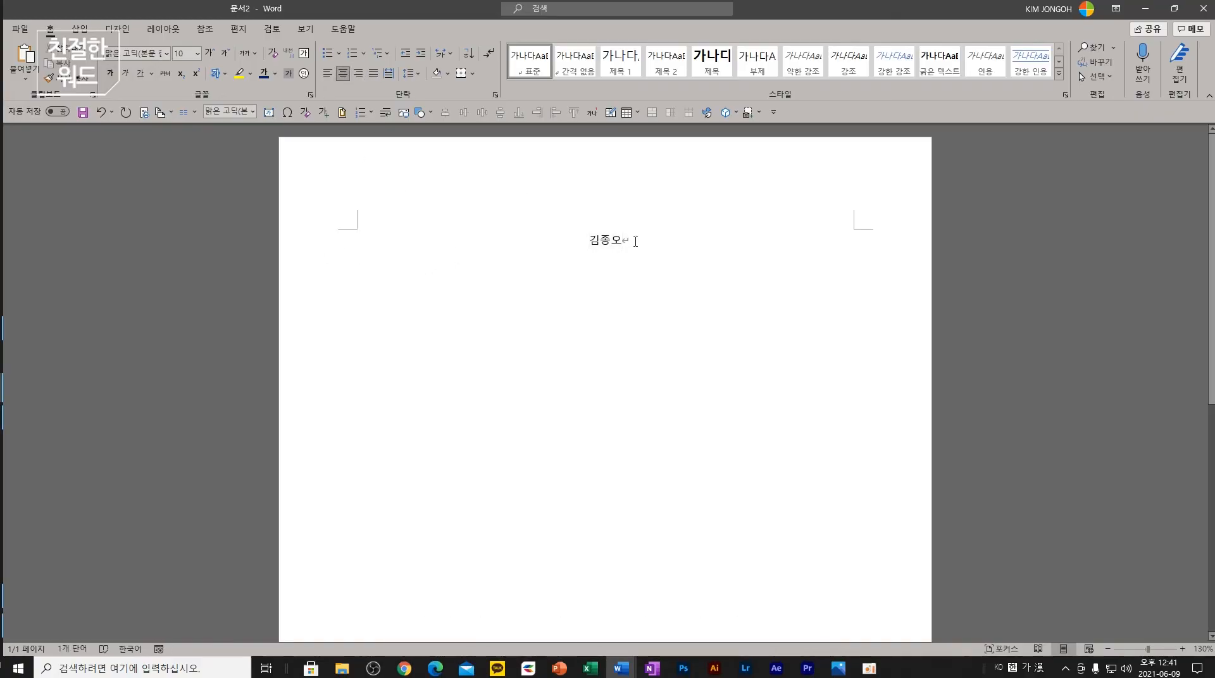
{"action": "left_click_drag", "start_coordinate": [635, 241], "coordinate": [590, 242]}
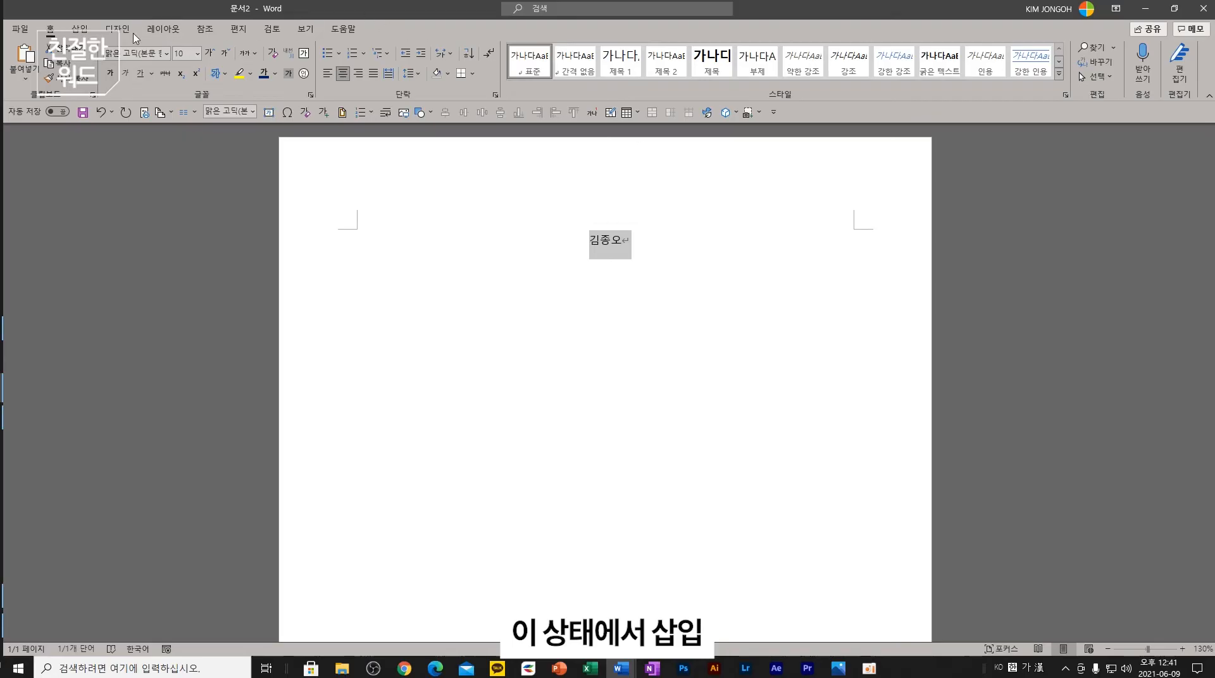
{"action": "left_click", "coordinate": [79, 28]}
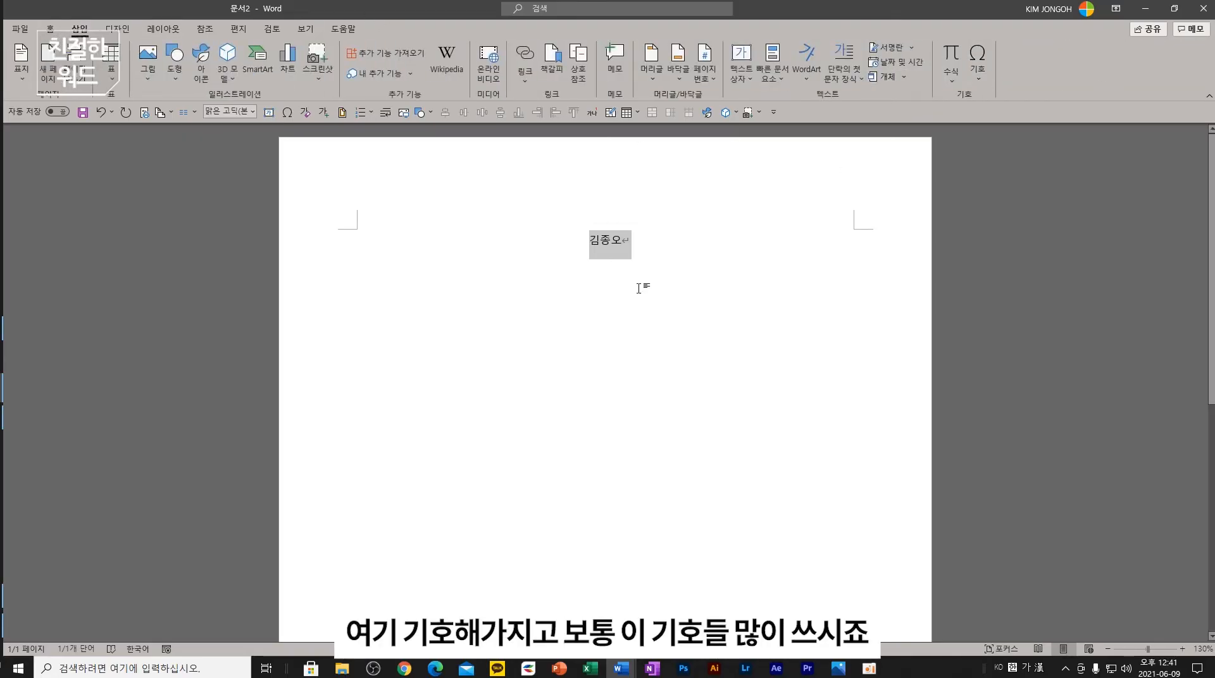
- Open the full Symbol dialog and browse the currency and enclosed alphanumerics subsets
{"action": "left_click", "coordinate": [613, 273]}
{"action": "left_click", "coordinate": [977, 63]}
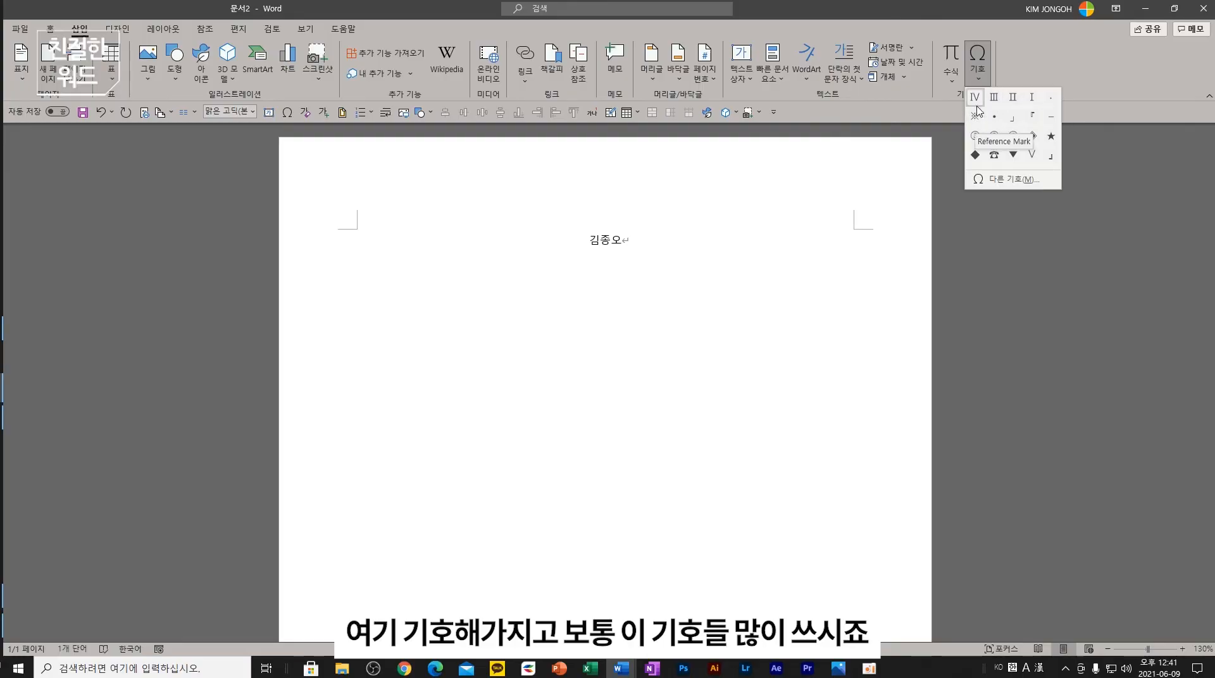
{"action": "left_click", "coordinate": [1013, 180]}
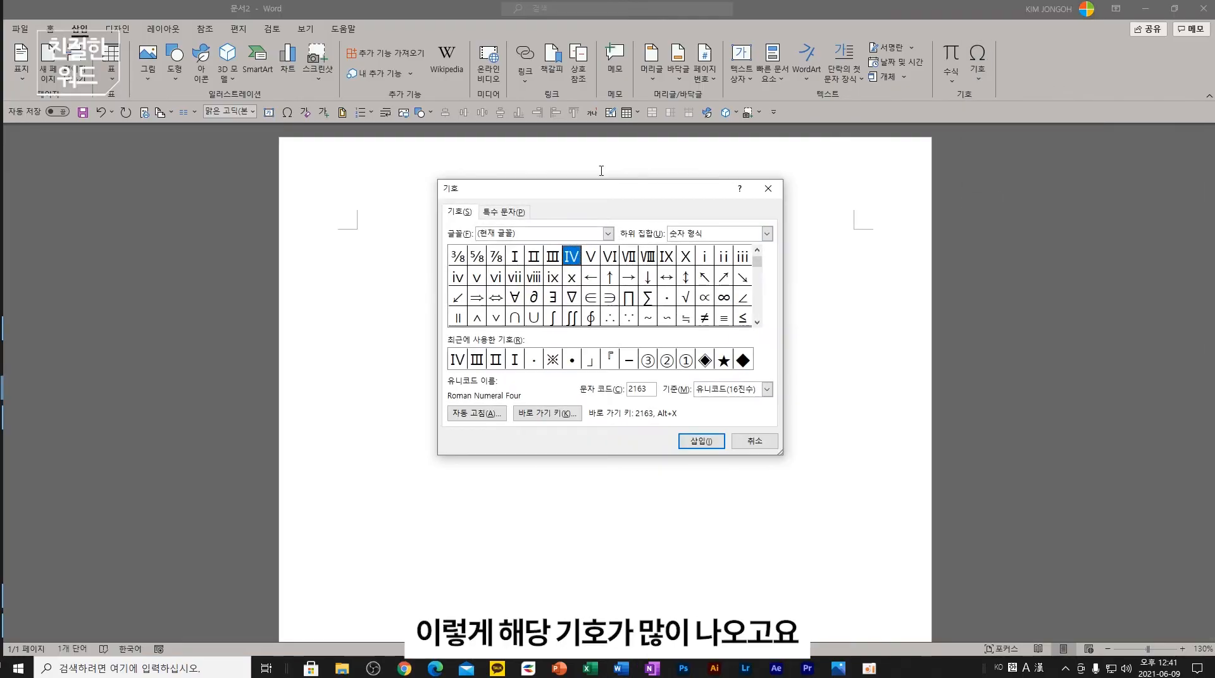
{"action": "left_click", "coordinate": [735, 240]}
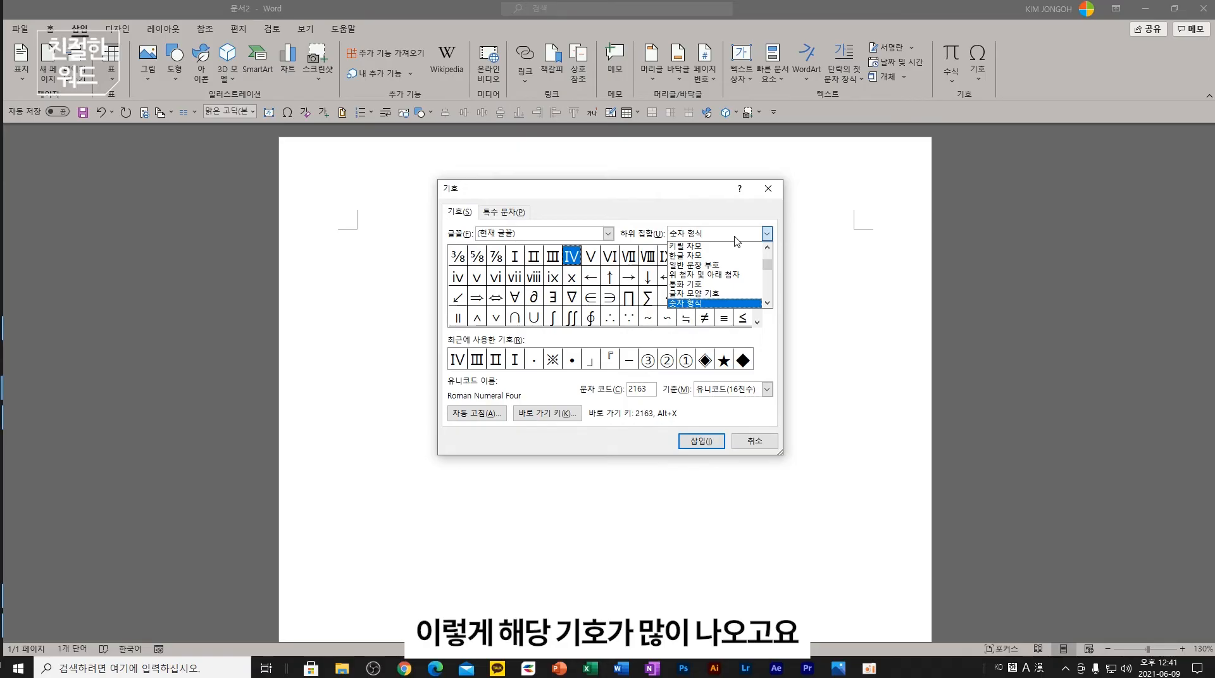
{"action": "left_click", "coordinate": [689, 282]}
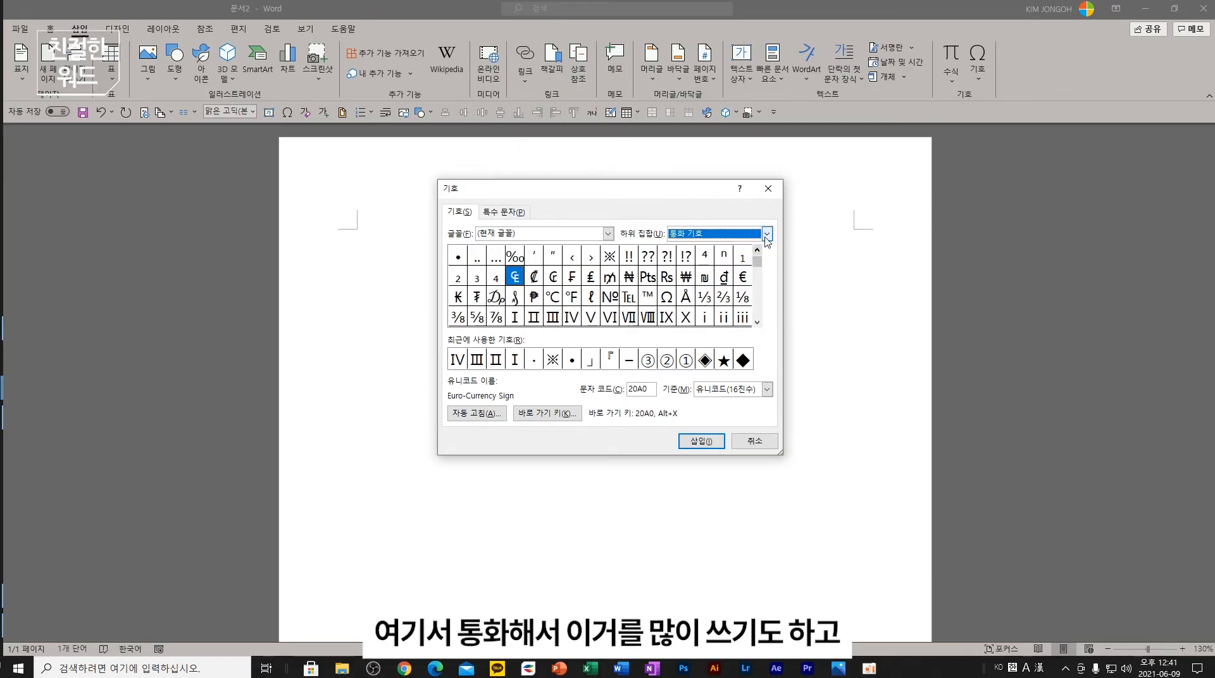
{"action": "left_click", "coordinate": [767, 233]}
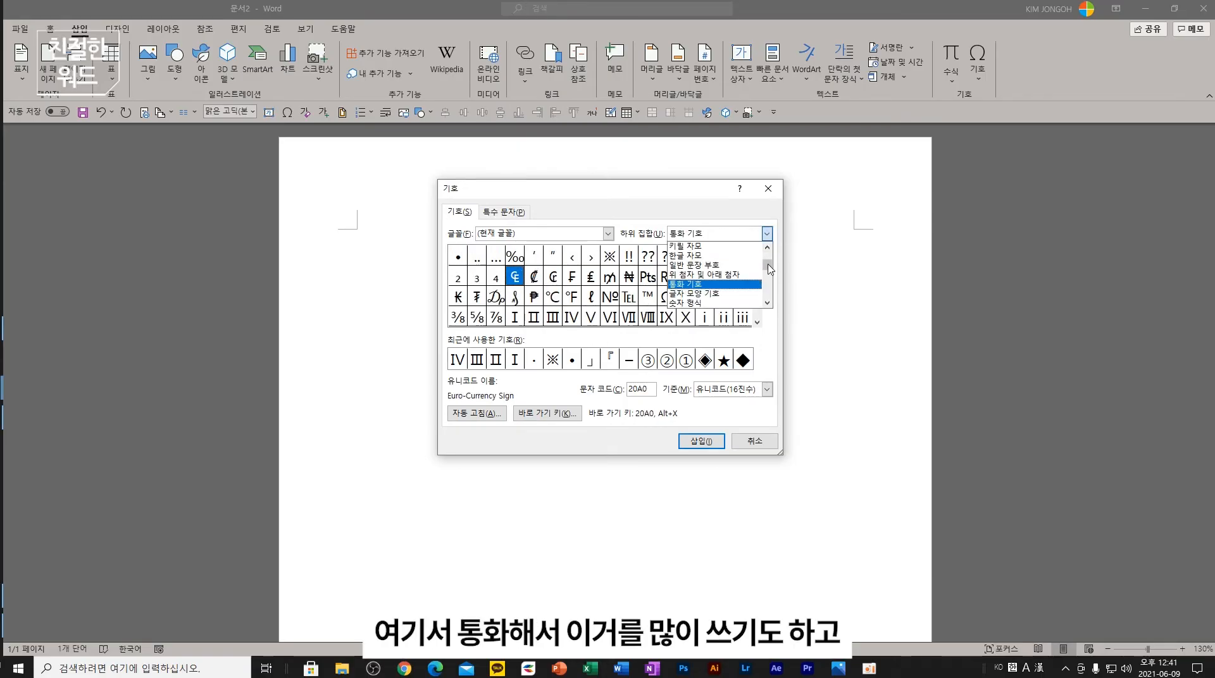
{"action": "scroll", "coordinate": [767, 271], "scroll_direction": "down", "scroll_amount": 3}
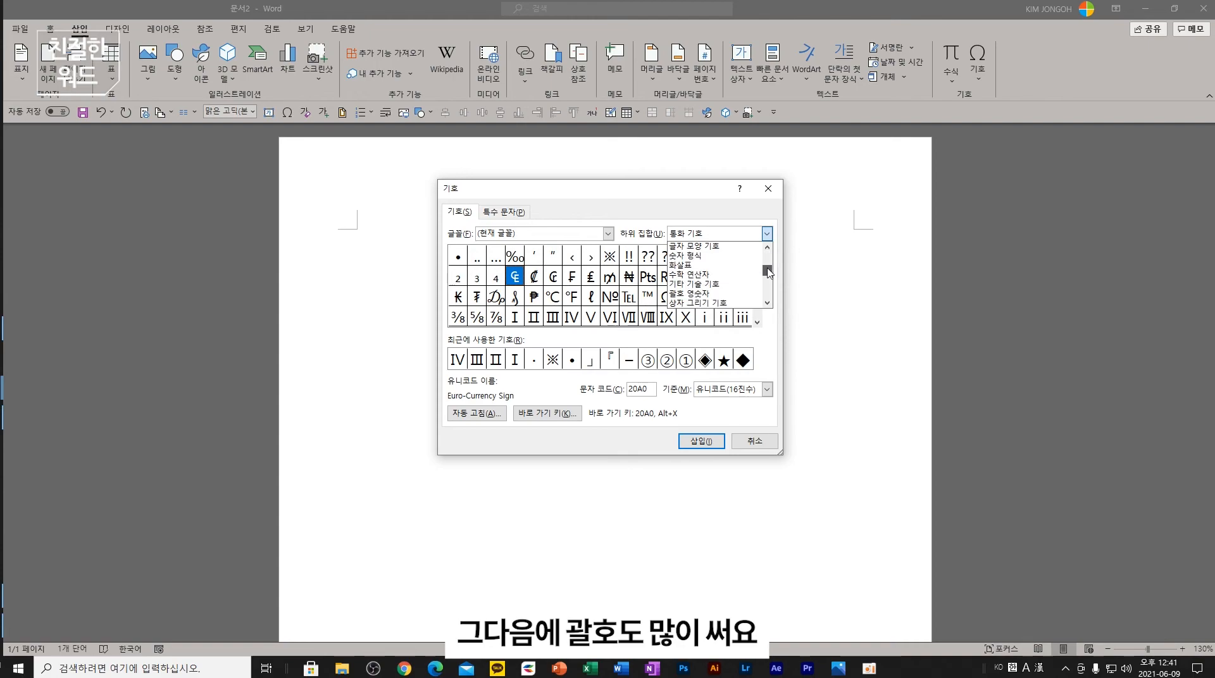
{"action": "left_click", "coordinate": [689, 293]}
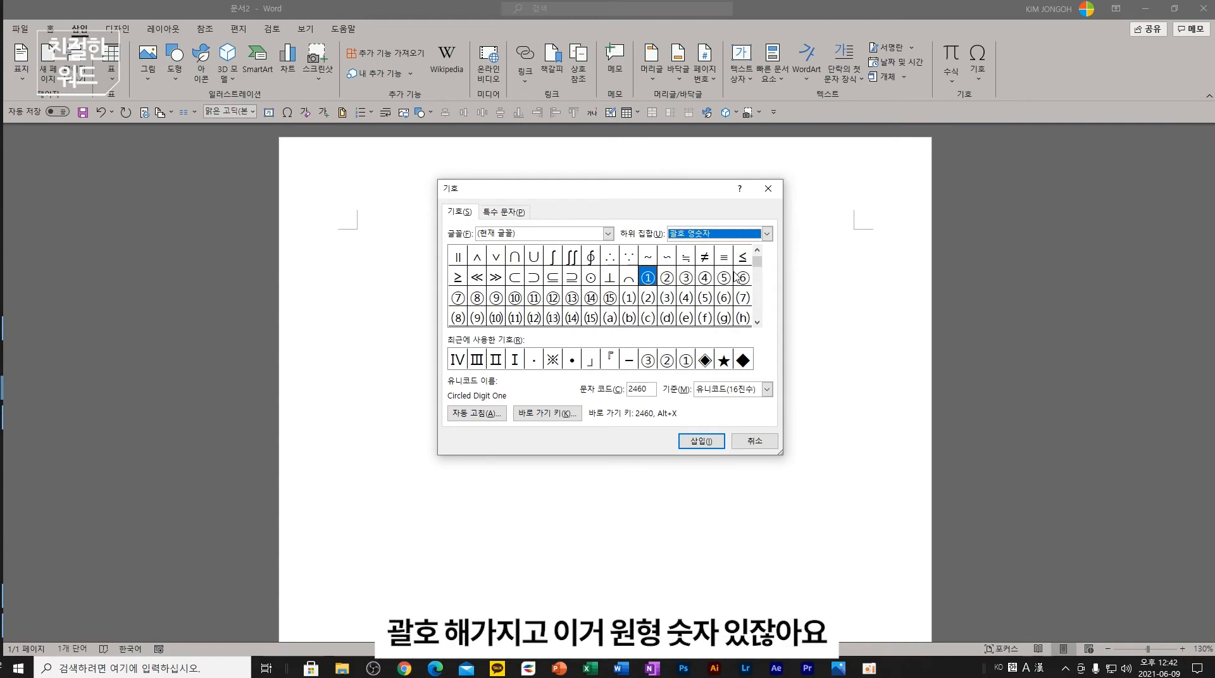
- Browse the number forms, math operators, basic Latin, Latin-1 and Latin Extended-A subsets
{"action": "left_click", "coordinate": [766, 234]}
{"action": "left_click", "coordinate": [686, 256]}
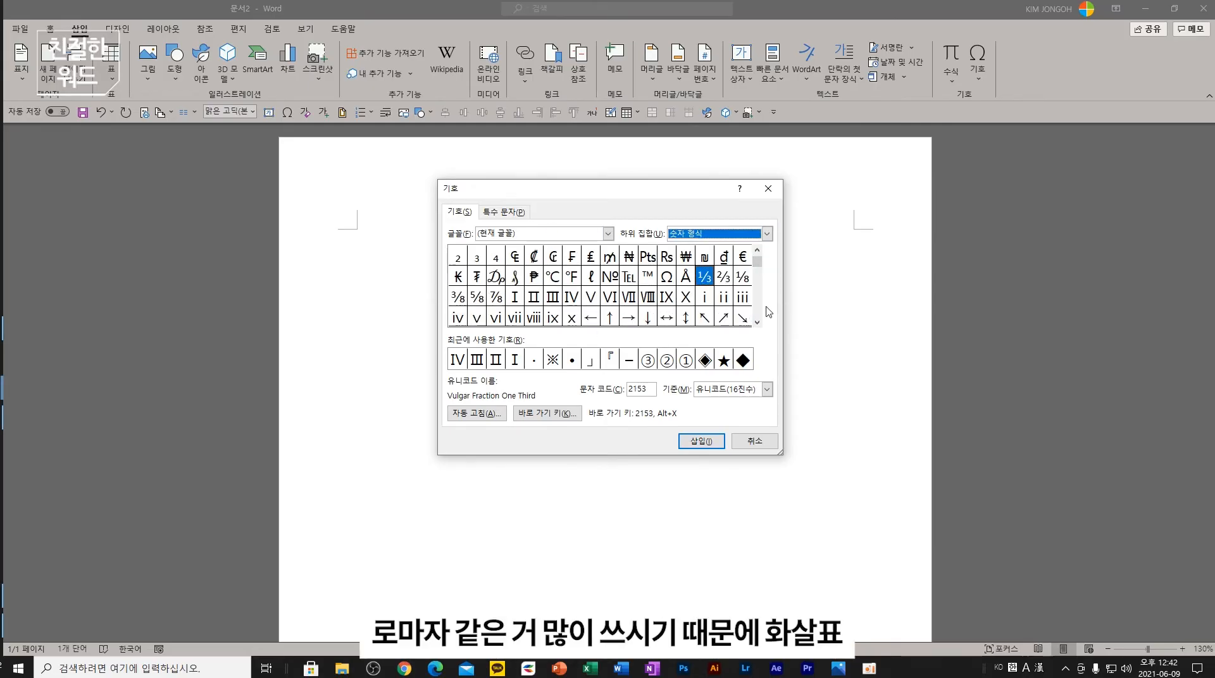
{"action": "left_click", "coordinate": [766, 234]}
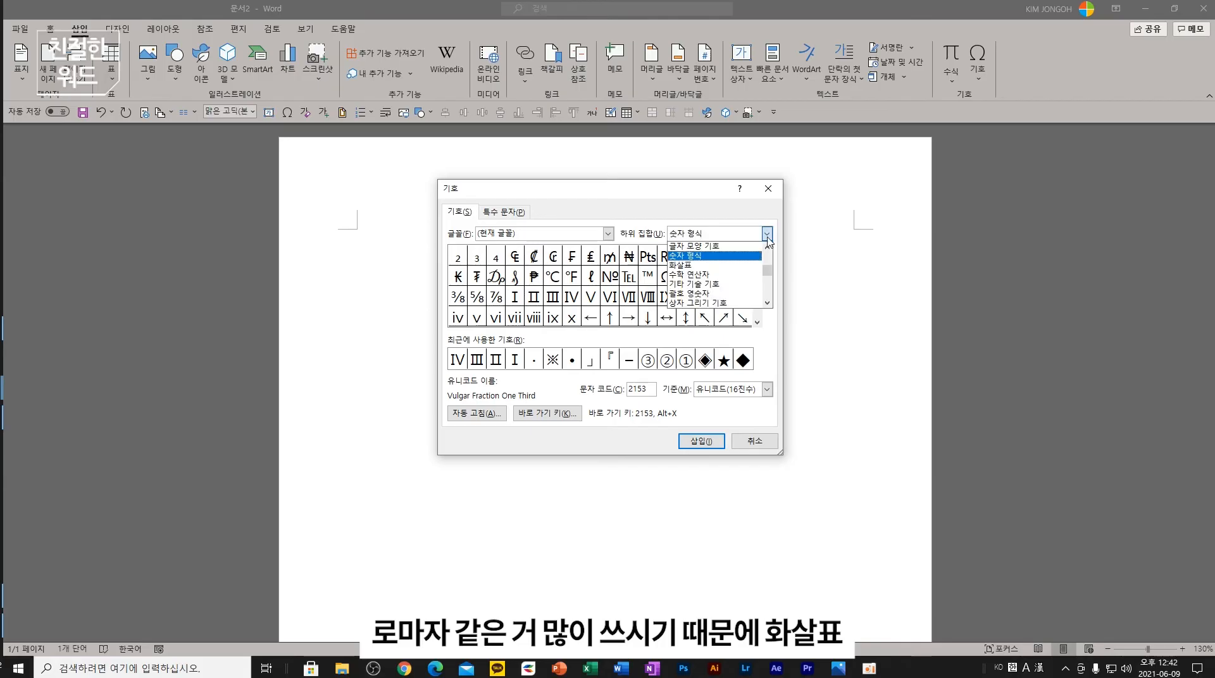
{"action": "left_click", "coordinate": [729, 274]}
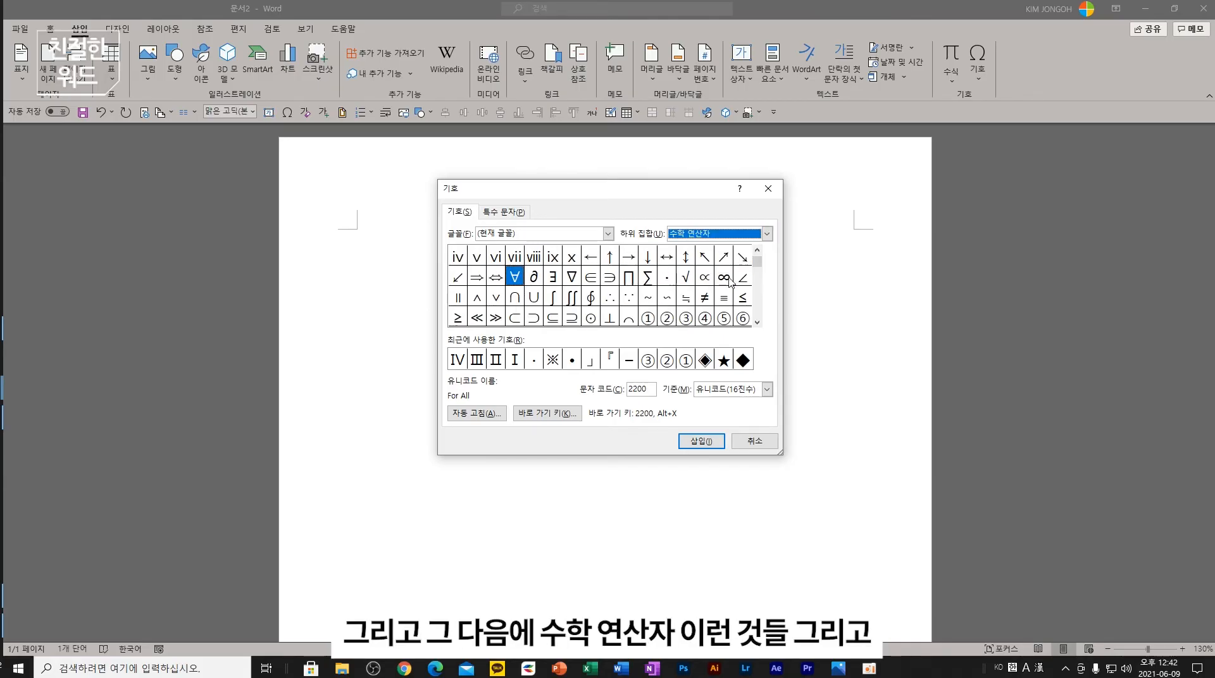
{"action": "left_click", "coordinate": [767, 233]}
{"action": "scroll", "coordinate": [747, 266], "scroll_direction": "up", "scroll_amount": 5}
{"action": "left_click", "coordinate": [725, 252]}
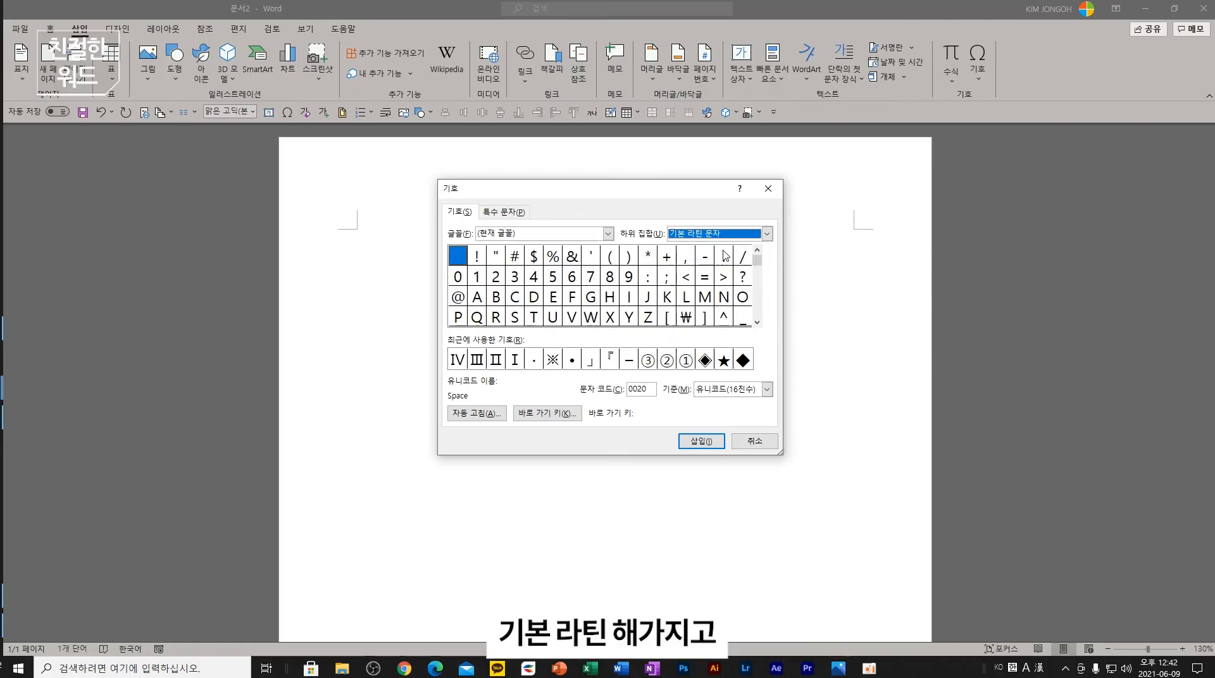
{"action": "left_click", "coordinate": [767, 234]}
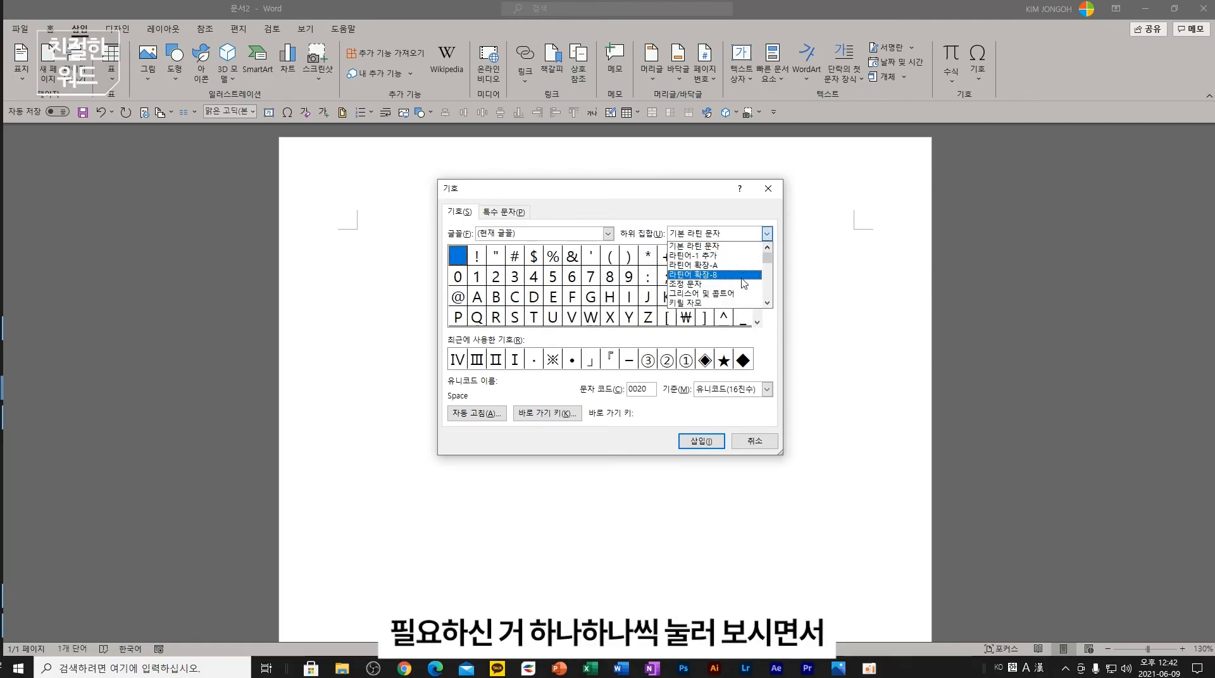
{"action": "left_click", "coordinate": [744, 256]}
{"action": "left_click", "coordinate": [767, 234]}
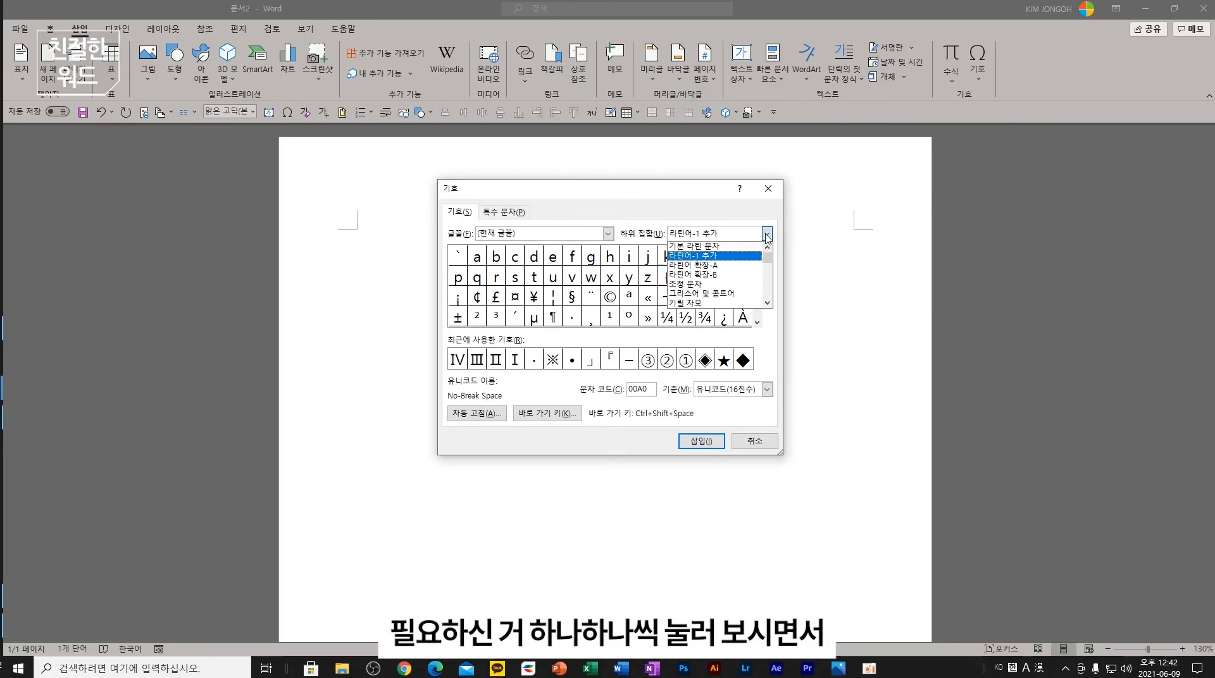
{"action": "left_click", "coordinate": [752, 265]}
- Browse Latin Extended-B, spacing modifiers, letterlike, math and currency subsets, then select ※
{"action": "left_click", "coordinate": [766, 233]}
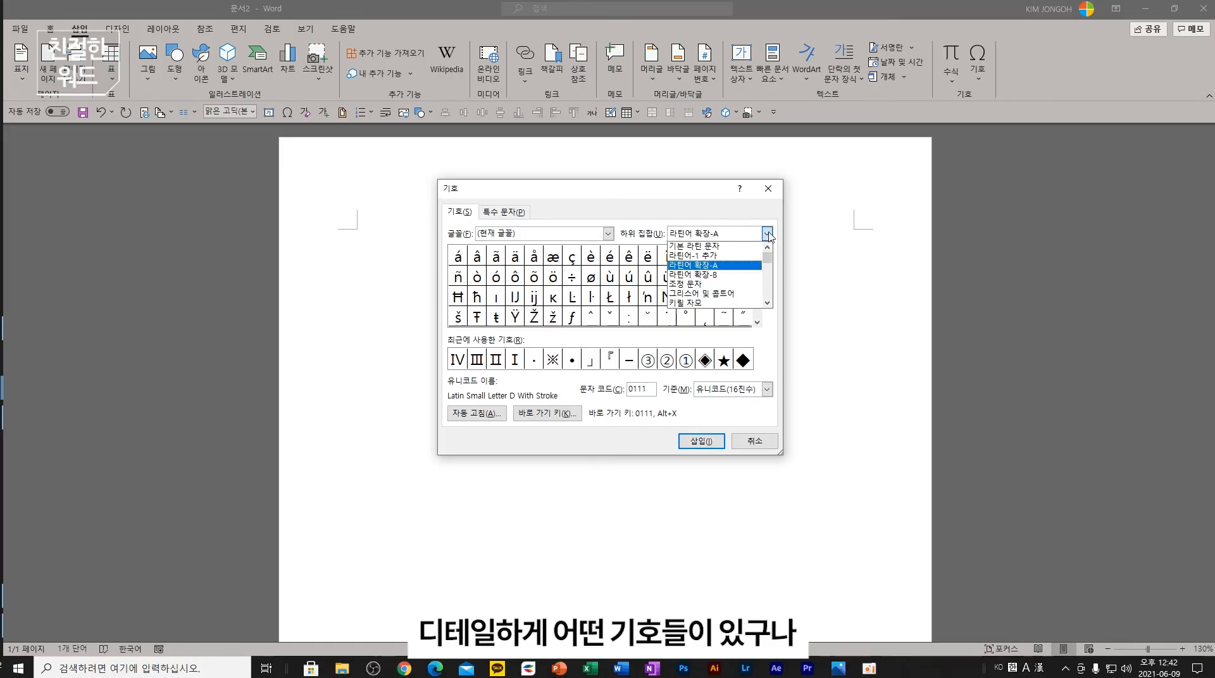
{"action": "left_click", "coordinate": [751, 275]}
{"action": "left_click", "coordinate": [767, 233]}
{"action": "left_click", "coordinate": [754, 282]}
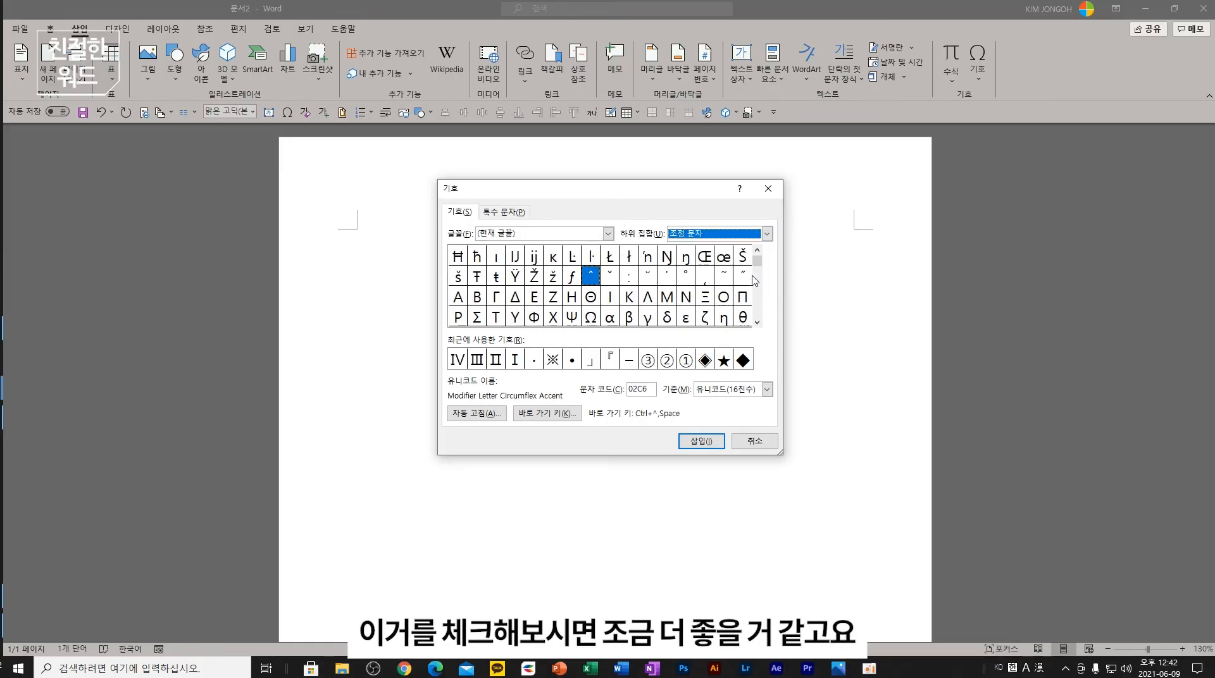
{"action": "left_click", "coordinate": [767, 234]}
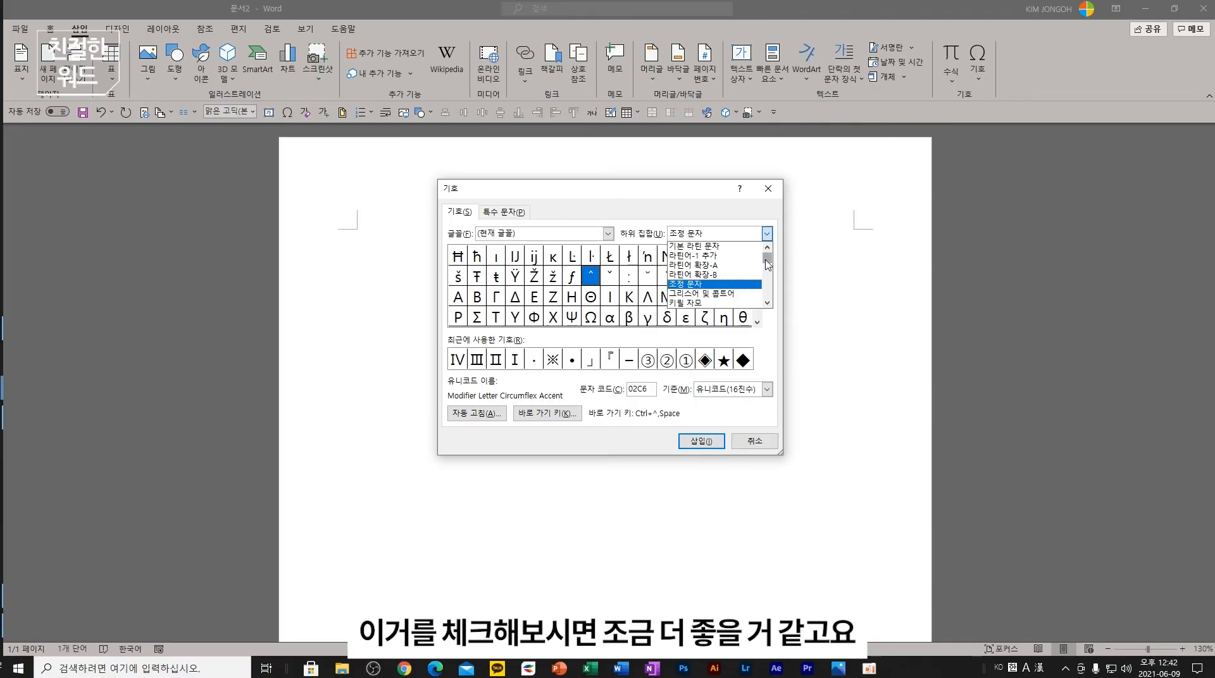
{"action": "scroll", "coordinate": [769, 271], "scroll_direction": "down", "scroll_amount": 1}
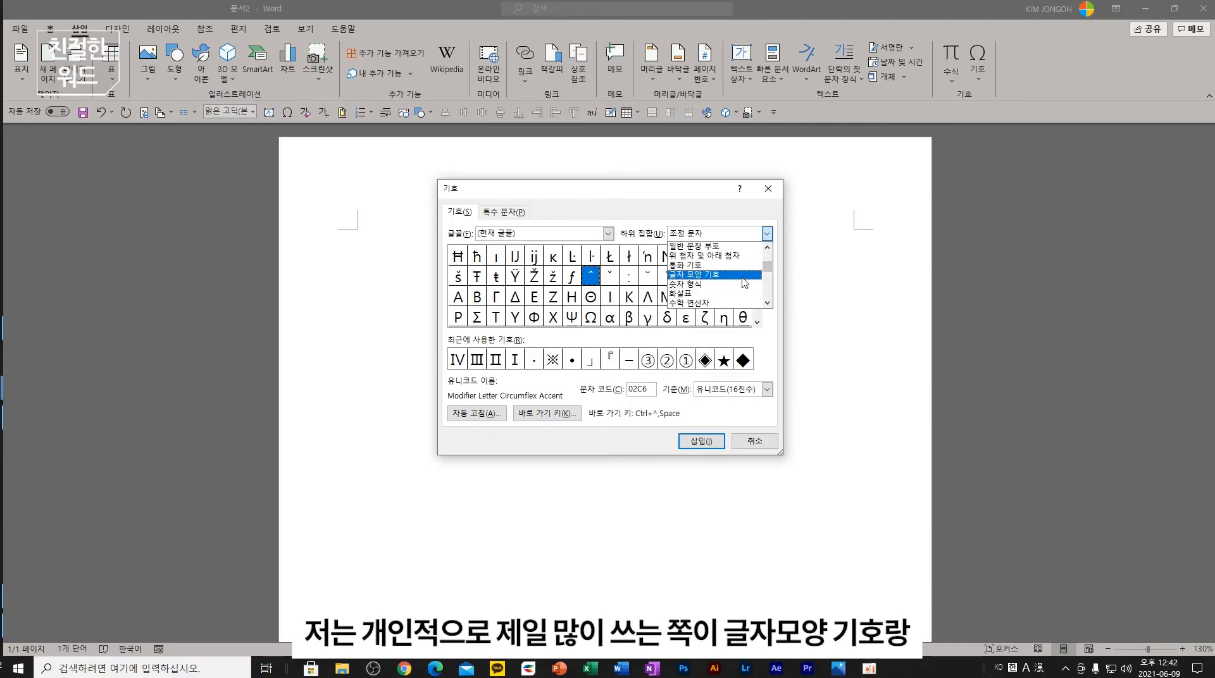
{"action": "left_click", "coordinate": [741, 291]}
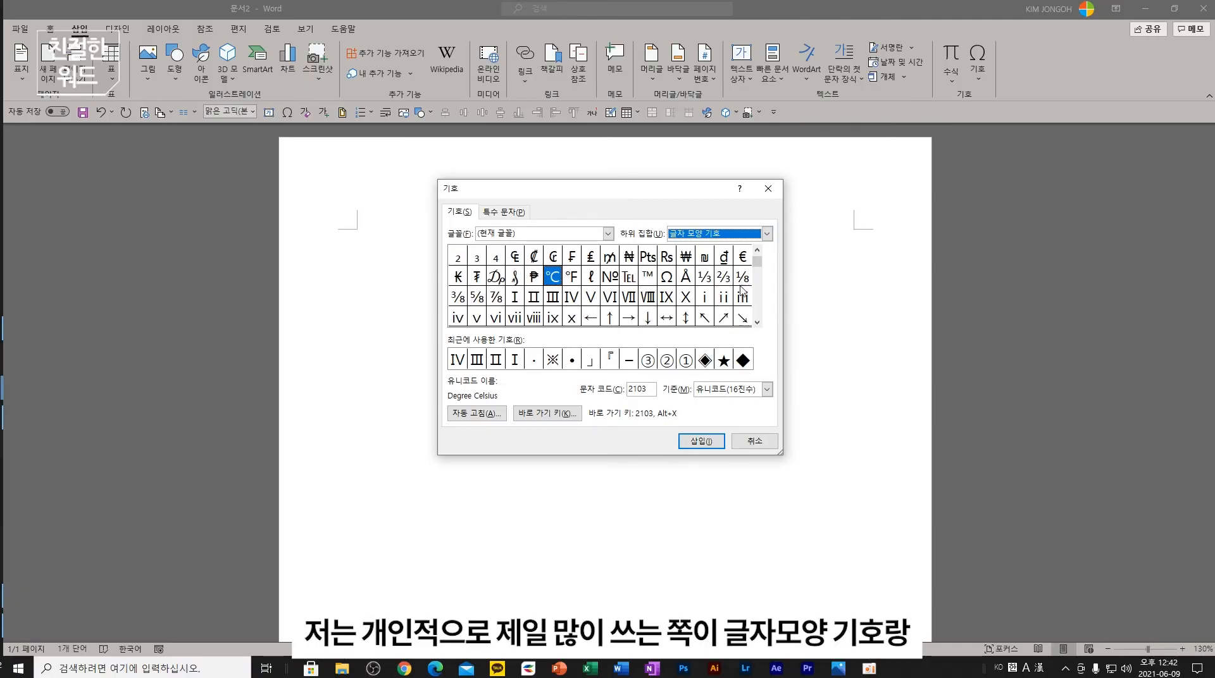
{"action": "left_click", "coordinate": [767, 234]}
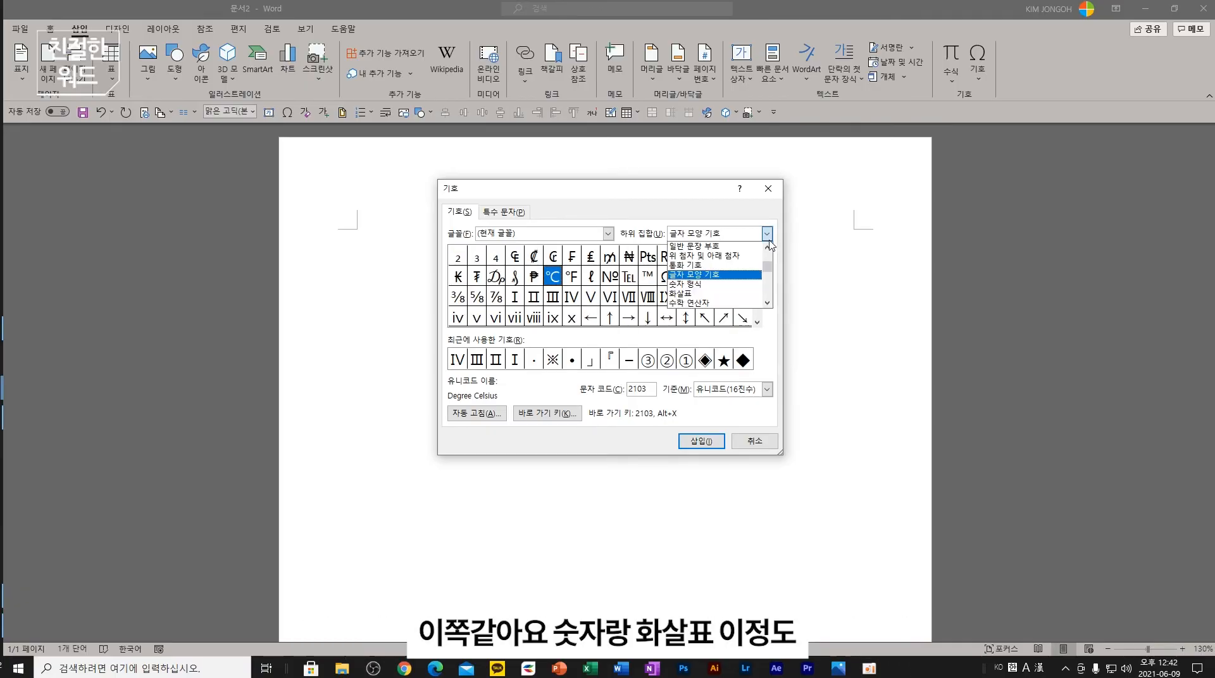
{"action": "left_click", "coordinate": [749, 303]}
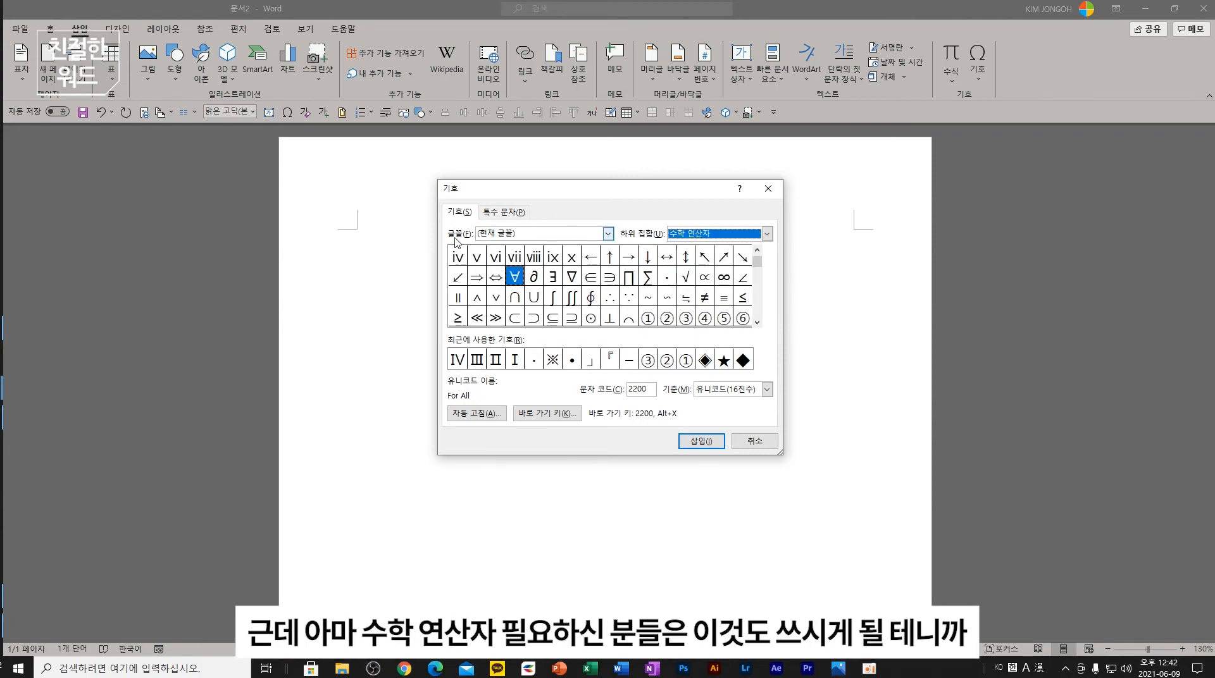
{"action": "left_click", "coordinate": [766, 234]}
{"action": "left_click", "coordinate": [748, 266]}
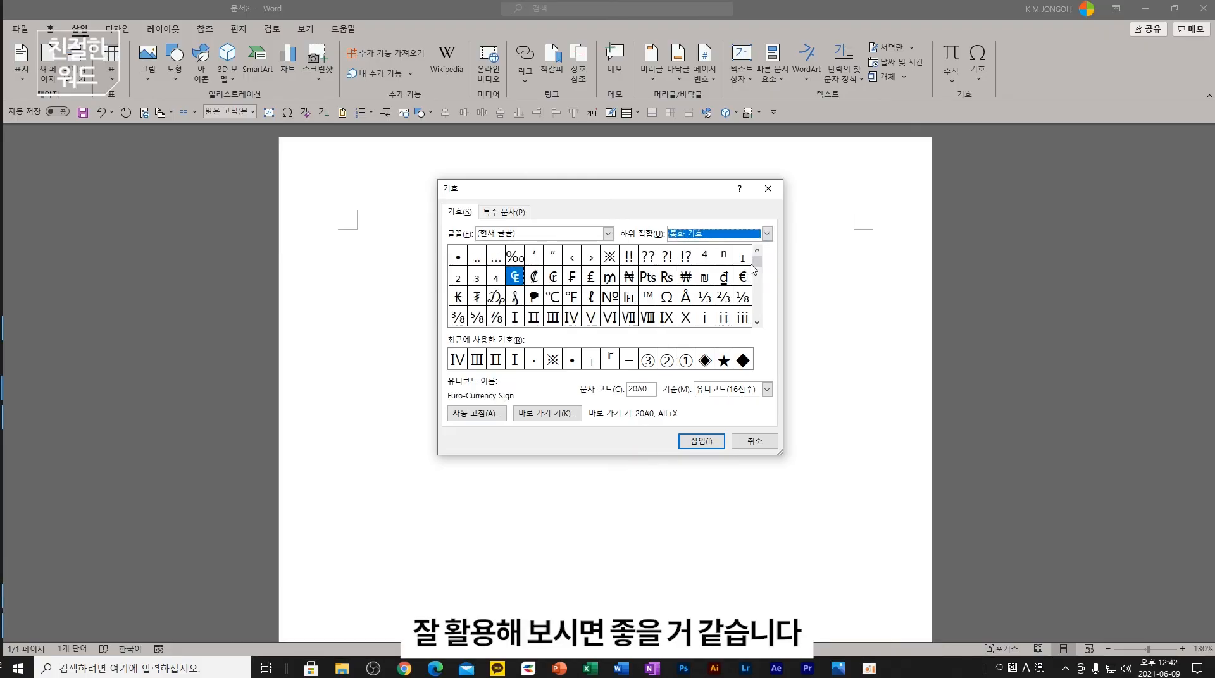
{"action": "left_click", "coordinate": [614, 262]}
- Insert the ※ mark, close the Symbol dialog, then delete the mark again
{"action": "left_click", "coordinate": [701, 441]}
{"action": "left_click", "coordinate": [750, 441]}
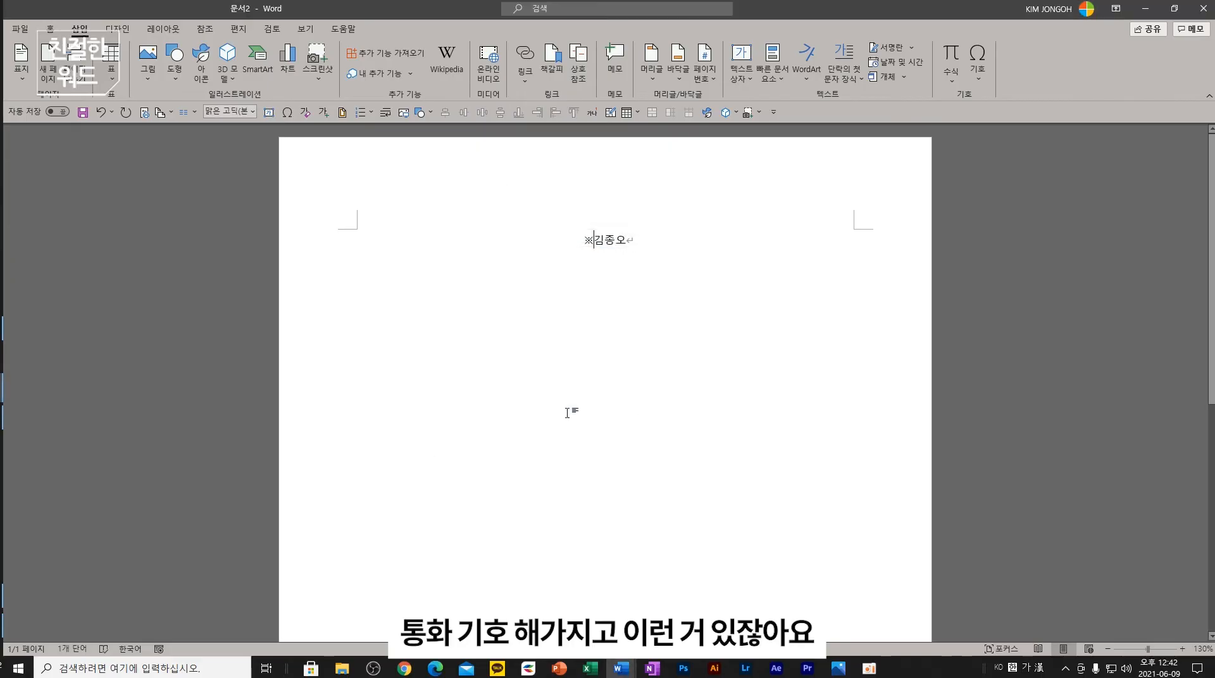
{"action": "key", "text": "BackSpace"}
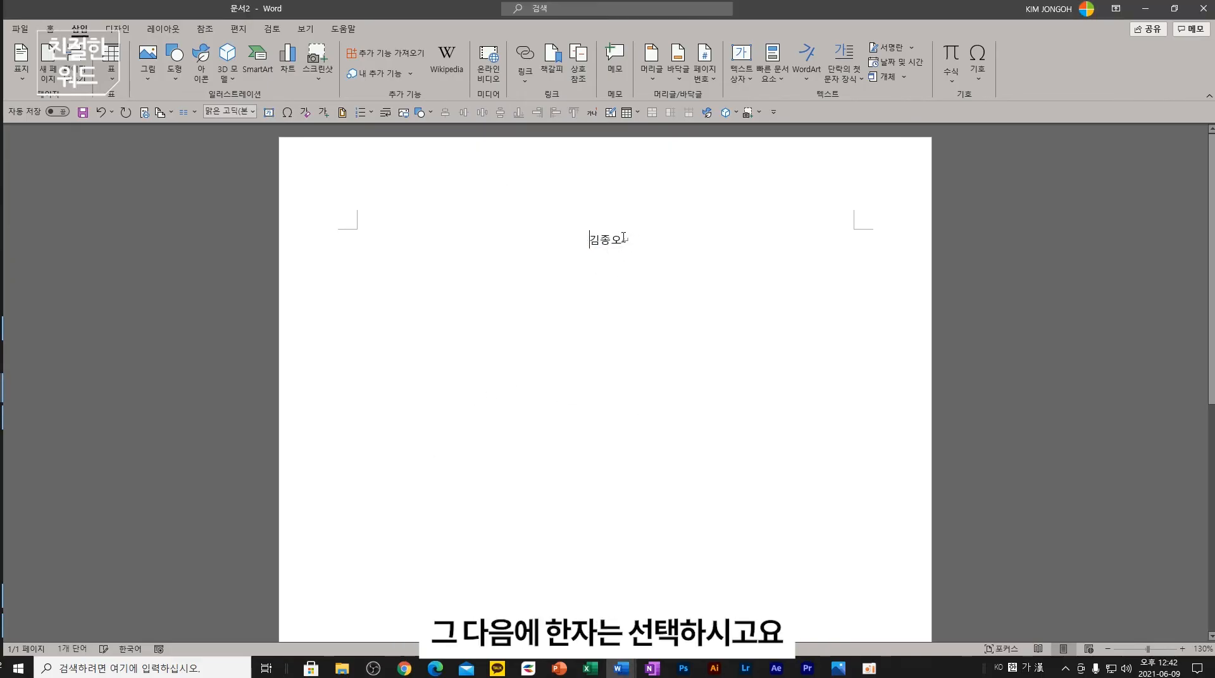
- Convert the name's three syllables to hanja with Hangul/Hanja Convert, then delete the result
{"action": "left_click_drag", "start_coordinate": [623, 241], "coordinate": [583, 233]}
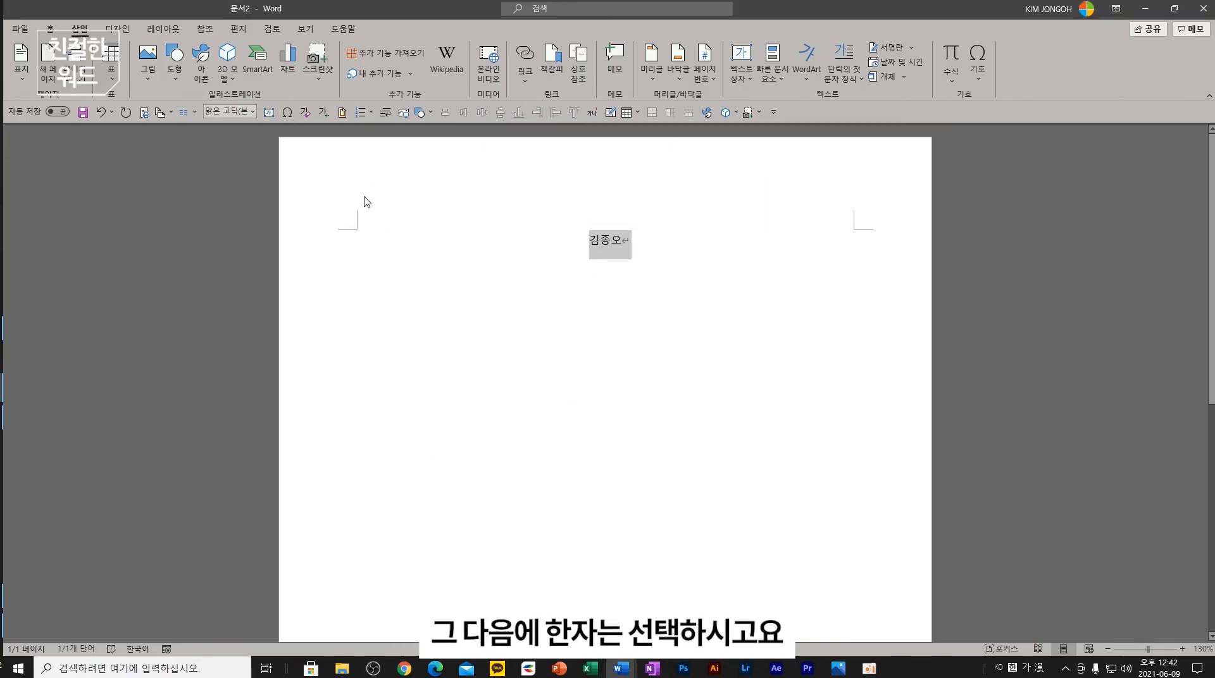
{"action": "left_click", "coordinate": [271, 29]}
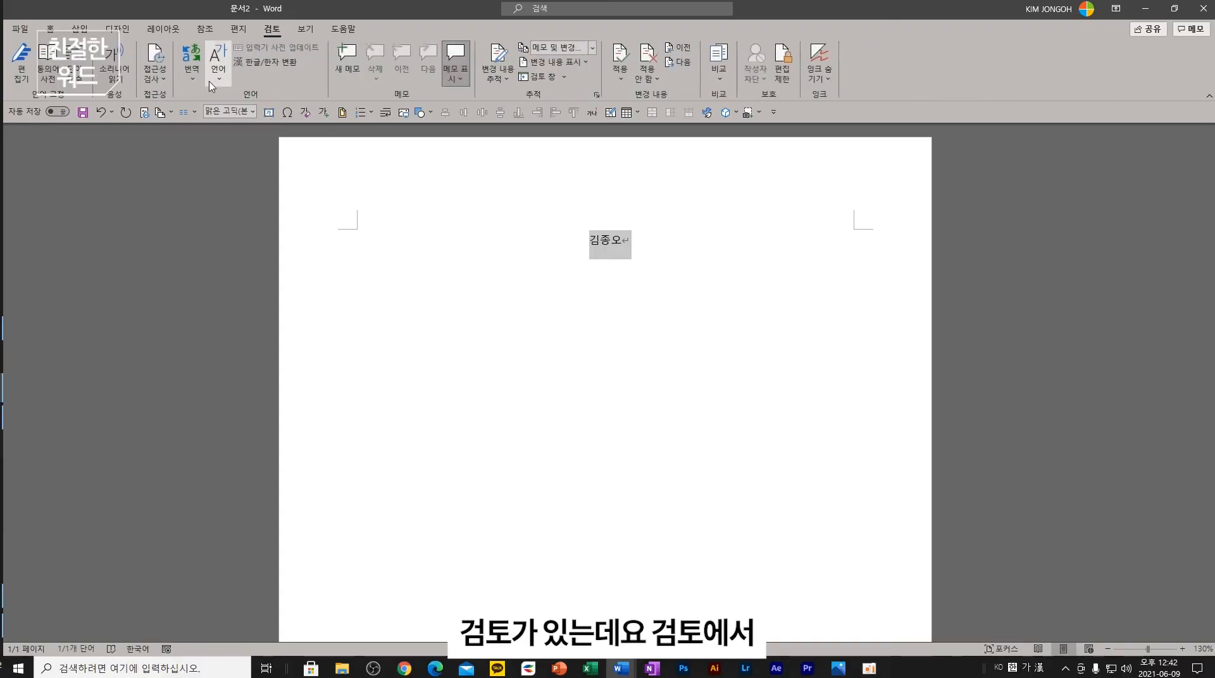
{"action": "left_click", "coordinate": [265, 65]}
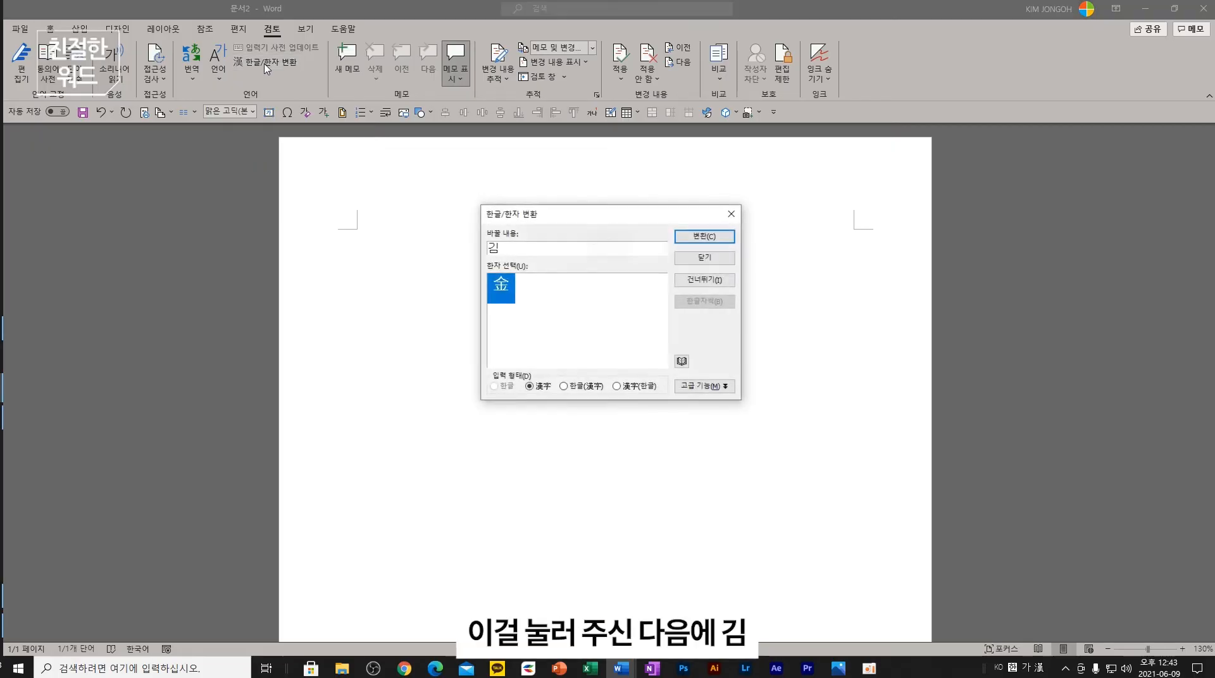
{"action": "left_click", "coordinate": [704, 238]}
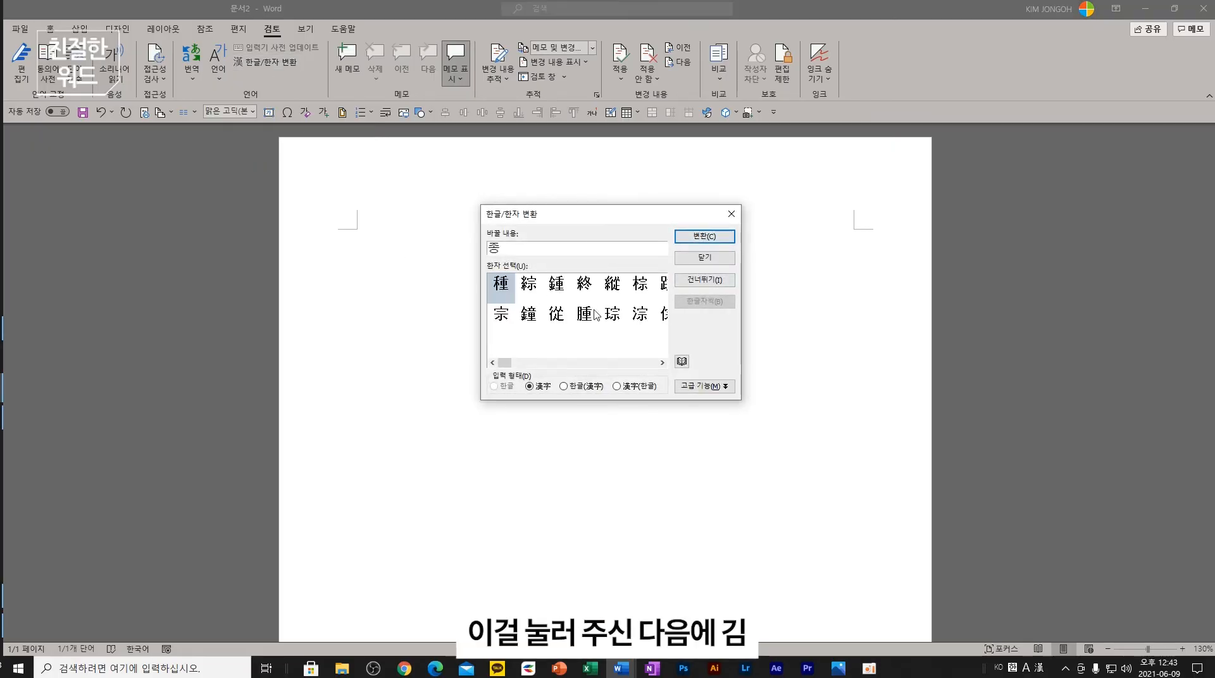
{"action": "left_click", "coordinate": [556, 286]}
{"action": "left_click", "coordinate": [704, 236]}
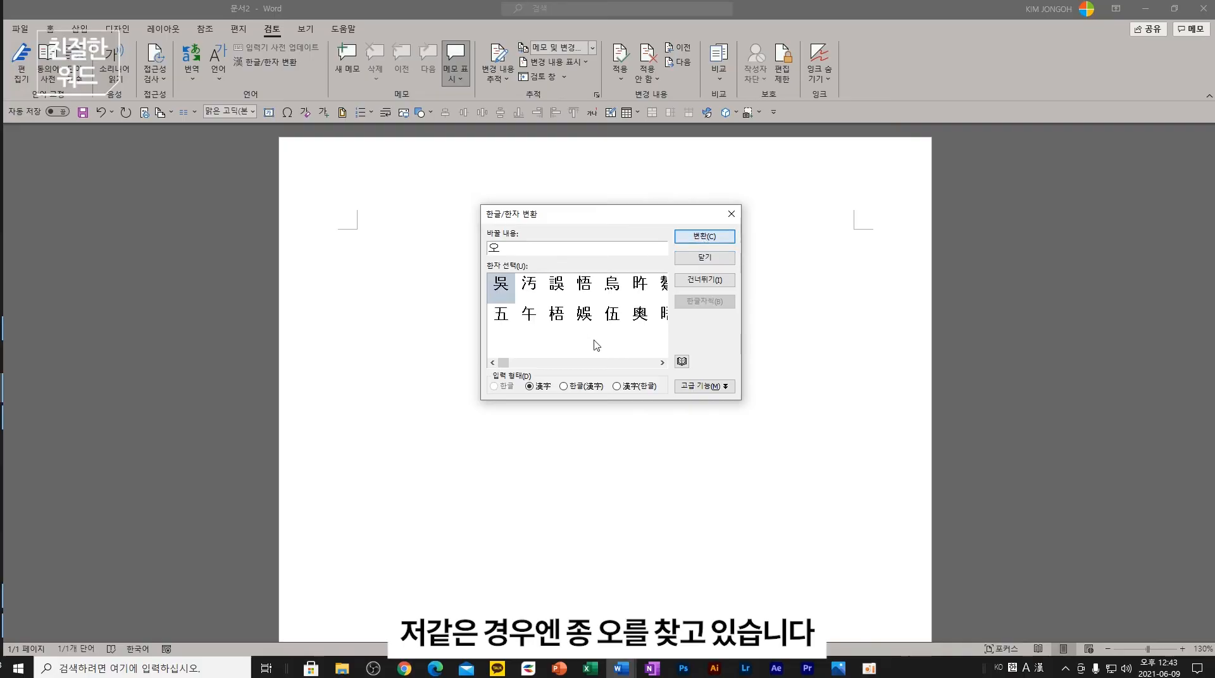
{"action": "left_click", "coordinate": [556, 314]}
{"action": "left_click", "coordinate": [713, 240]}
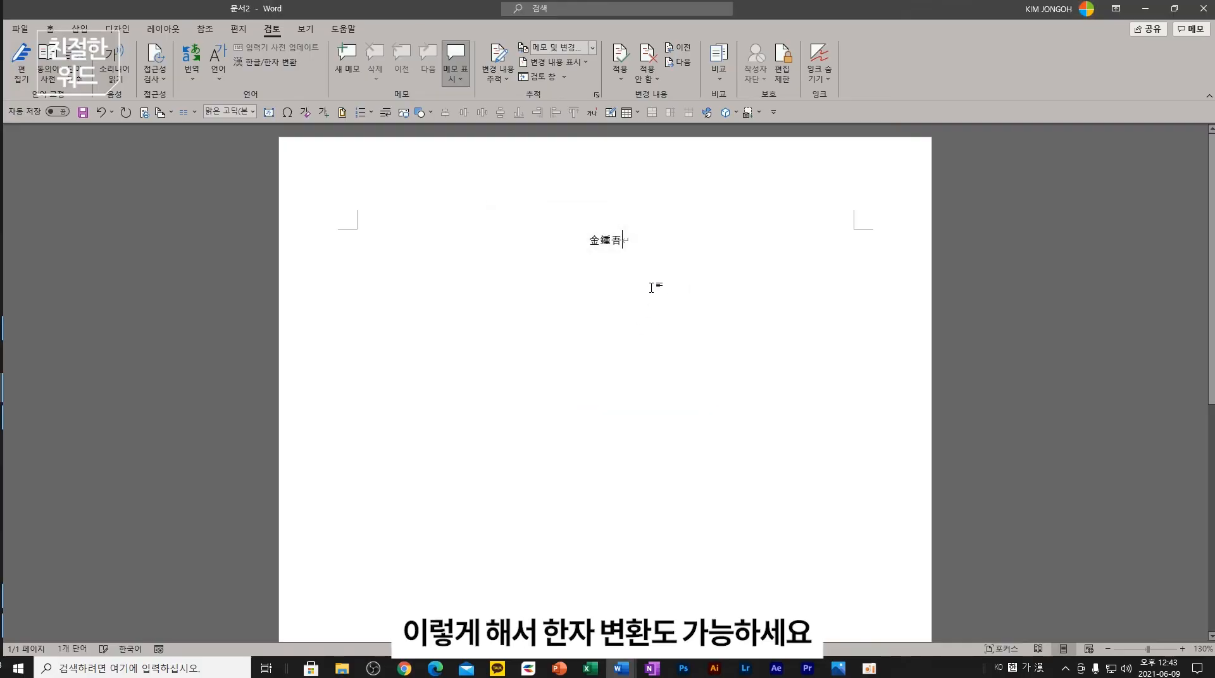
{"action": "left_click_drag", "start_coordinate": [655, 243], "coordinate": [518, 237]}
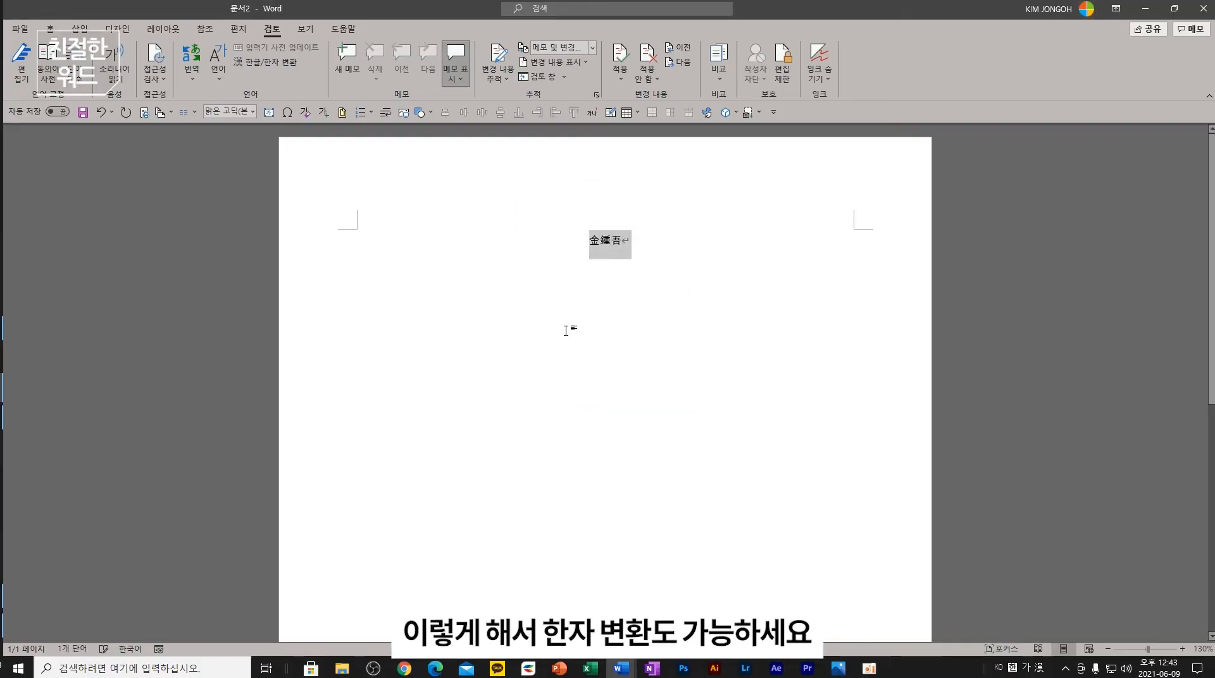
{"action": "key", "text": "Delete"}
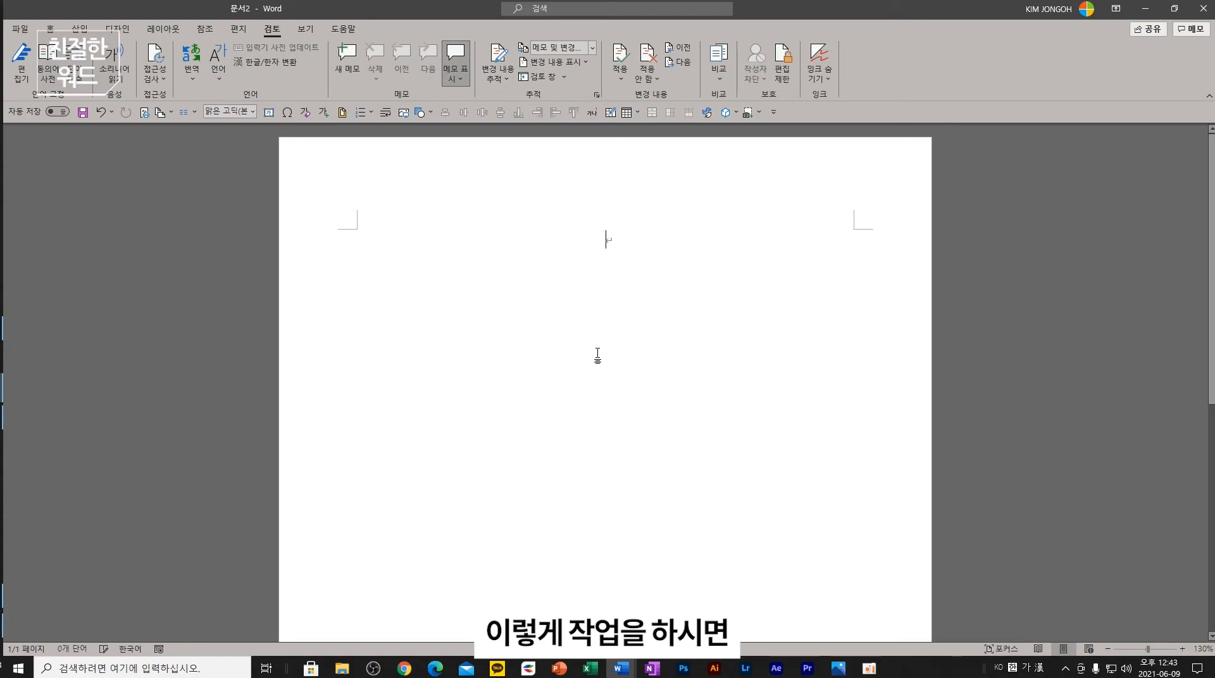
- Show PowerPoint slide 6, '05 새로운 텍스트로 한 번에 변경하기'
{"action": "left_click", "coordinate": [623, 668]}
{"action": "left_click", "coordinate": [559, 668]}
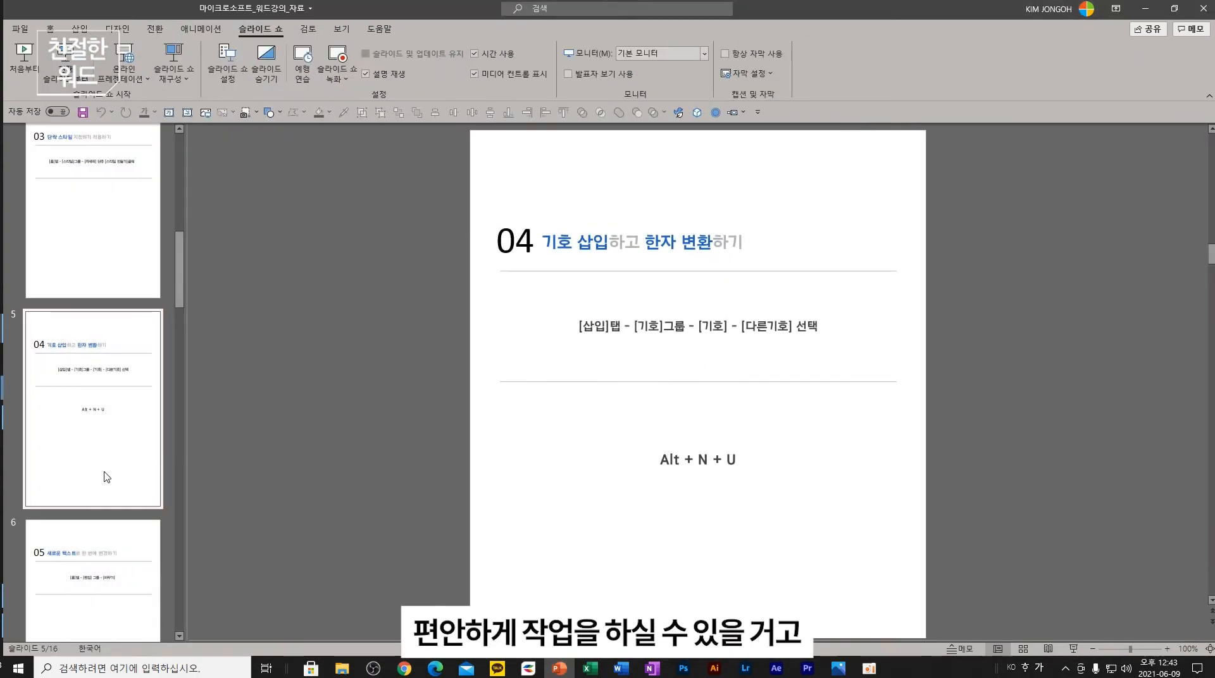
{"action": "scroll", "coordinate": [108, 468], "scroll_direction": "down", "scroll_amount": 3}
{"action": "left_click", "coordinate": [138, 482]}
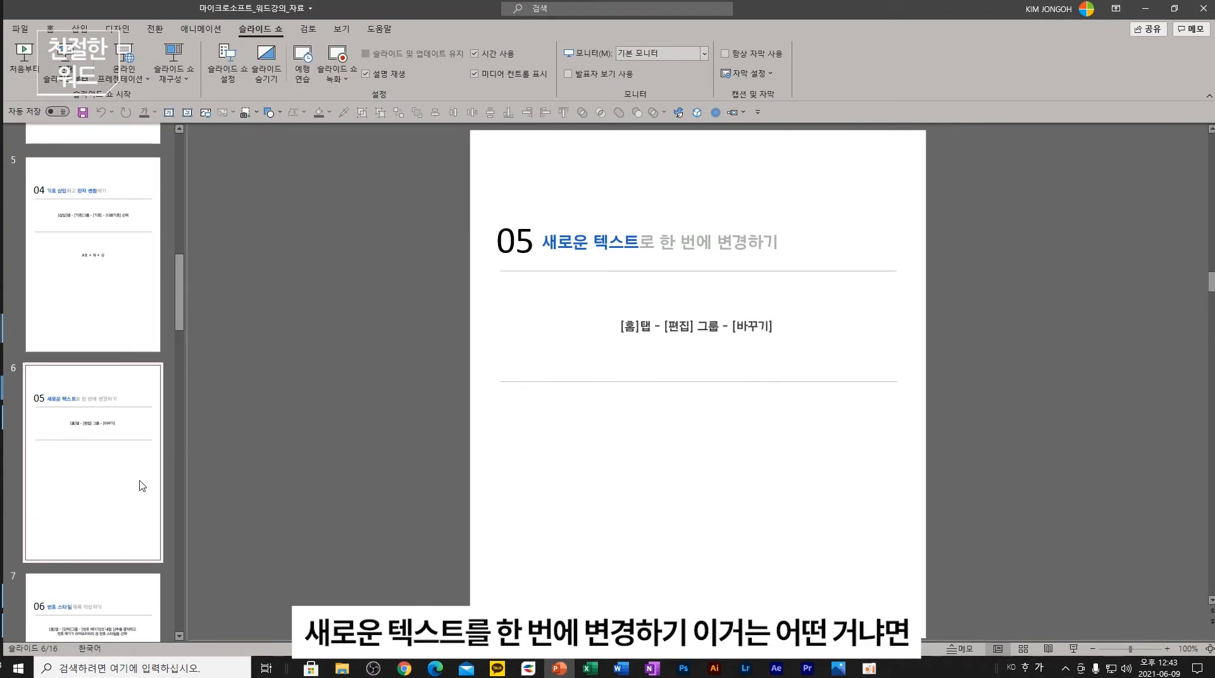
{"action": "left_click", "coordinate": [651, 669]}
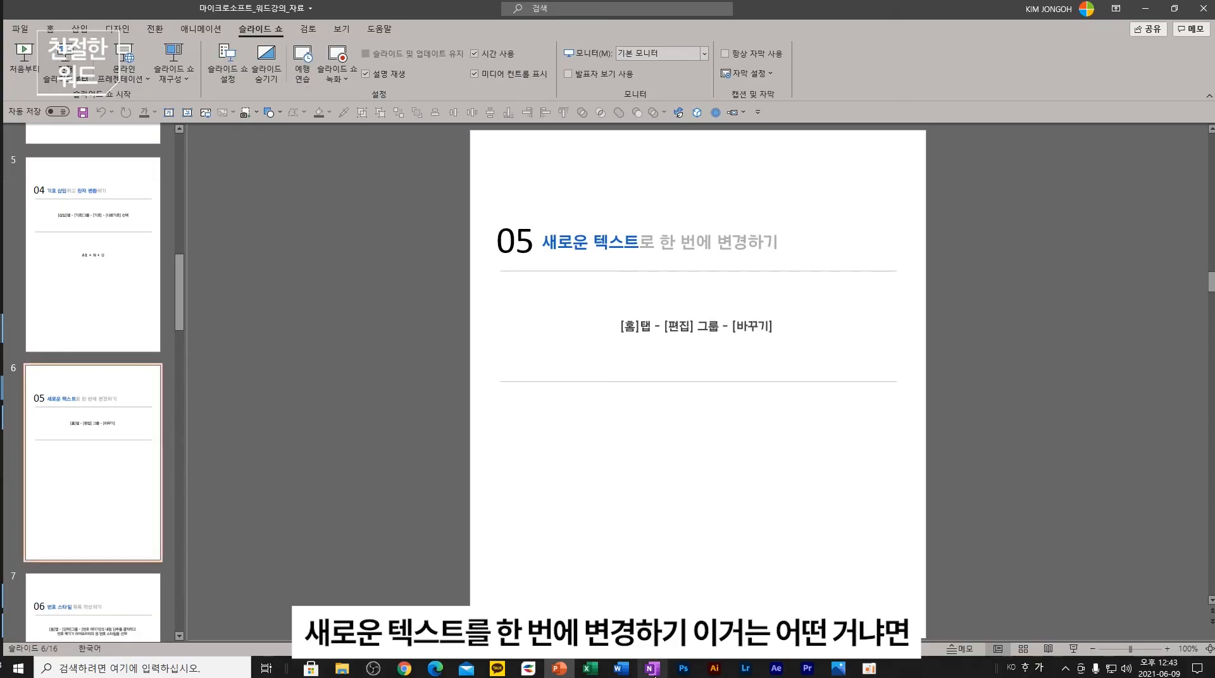
- Select and copy the entire 구글 강의 커리큘럼 outline on the OneNote page
{"action": "scroll", "coordinate": [588, 335], "scroll_direction": "down", "scroll_amount": 5}
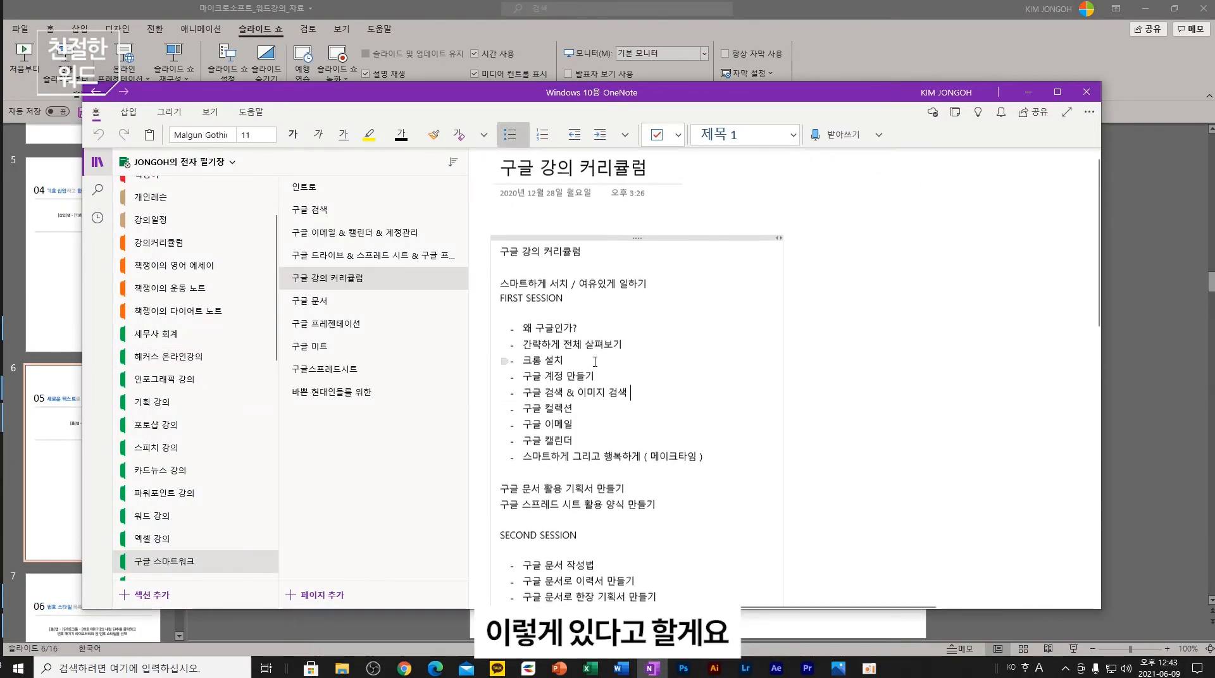
{"action": "scroll", "coordinate": [599, 329], "scroll_direction": "up", "scroll_amount": 4}
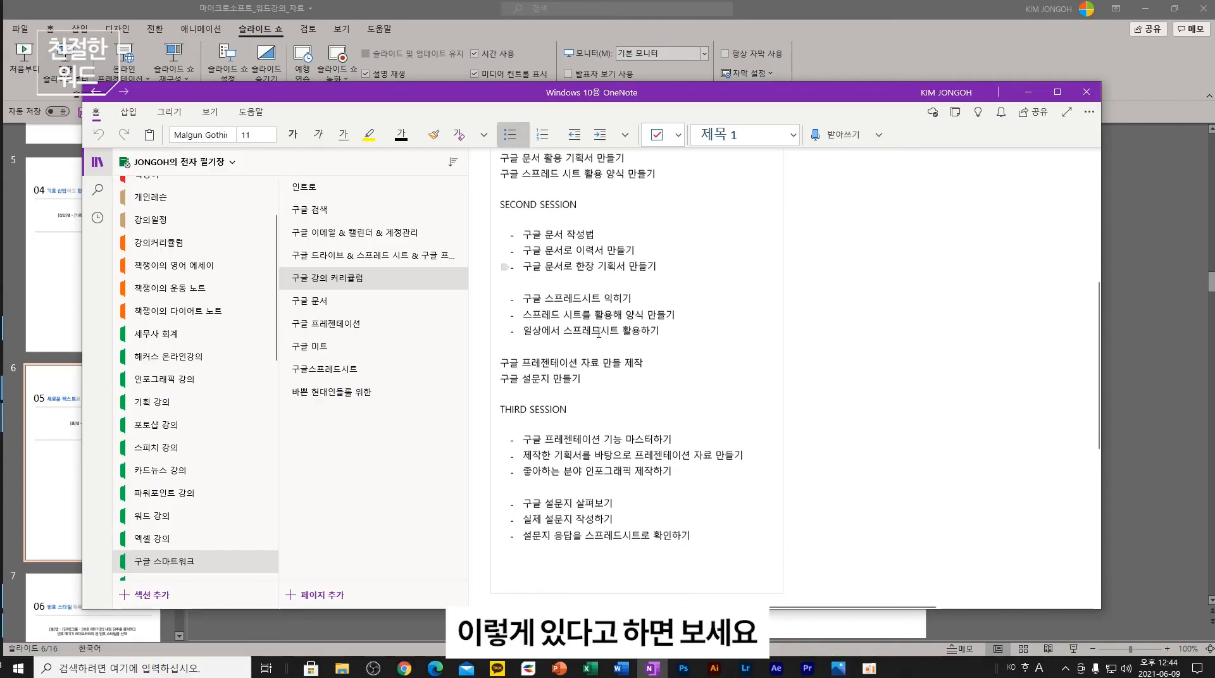
{"action": "key", "text": "ctrl+a"}
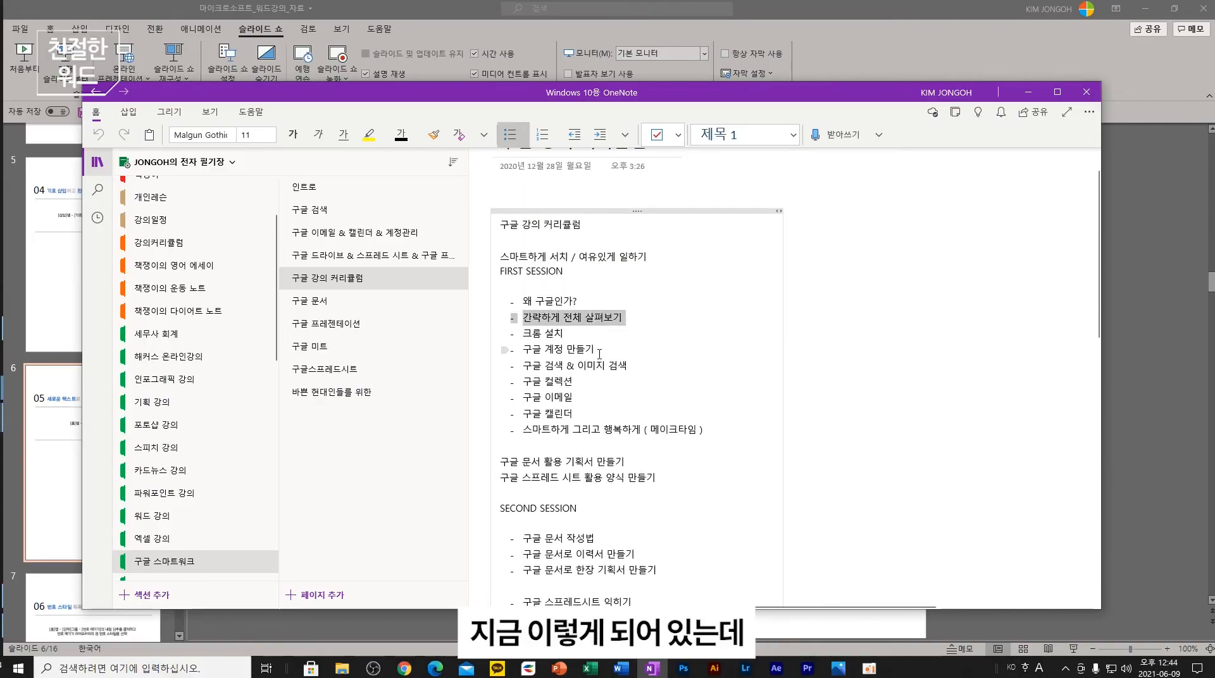
{"action": "key", "text": "ctrl+a"}
{"action": "scroll", "coordinate": [604, 344], "scroll_direction": "down", "scroll_amount": 2}
{"action": "left_click", "coordinate": [634, 411]}
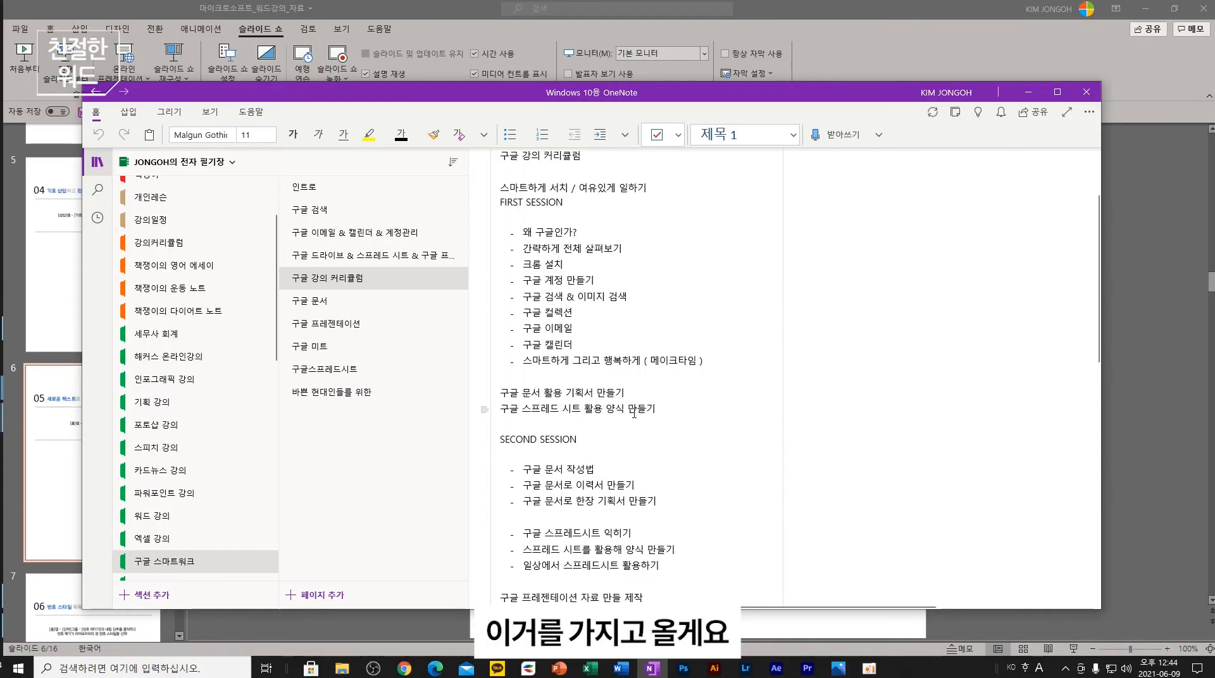
{"action": "key", "text": "ctrl+a"}
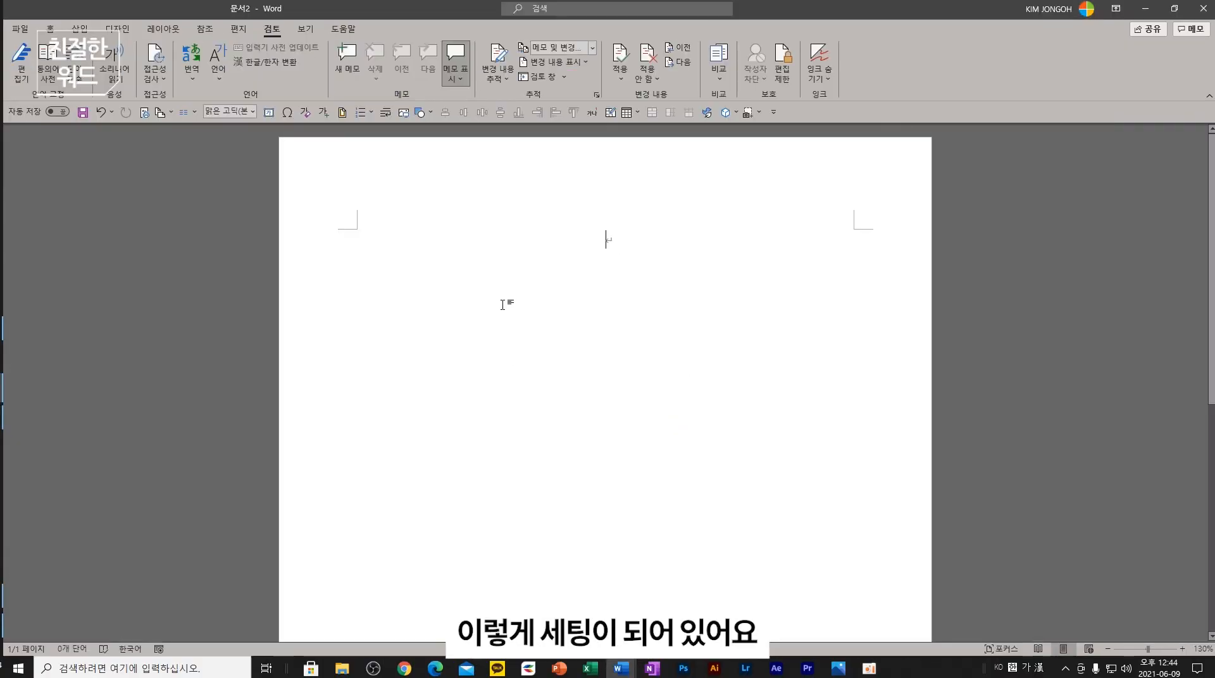
- Paste the OneNote curriculum into the blank document and scroll through both pages
{"action": "key", "text": "ctrl+v"}
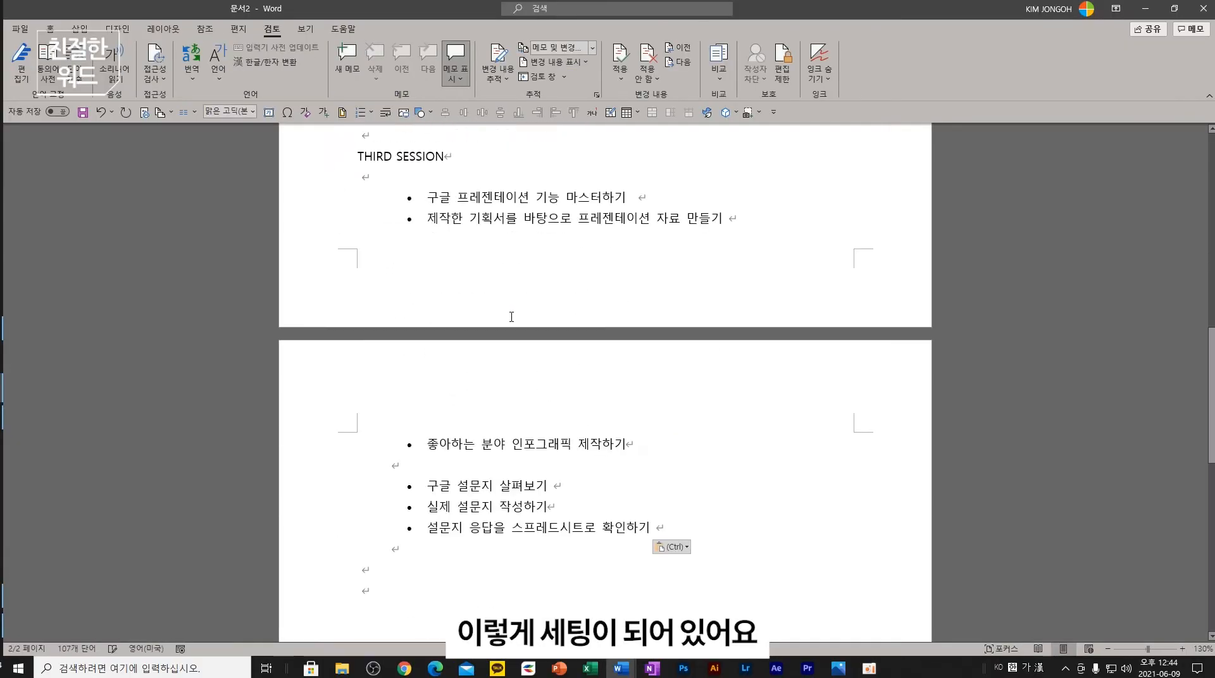
{"action": "scroll", "coordinate": [617, 345], "scroll_direction": "up", "scroll_amount": 1}
{"action": "scroll", "coordinate": [617, 345], "scroll_direction": "down", "scroll_amount": 4, "text": "ctrl"}
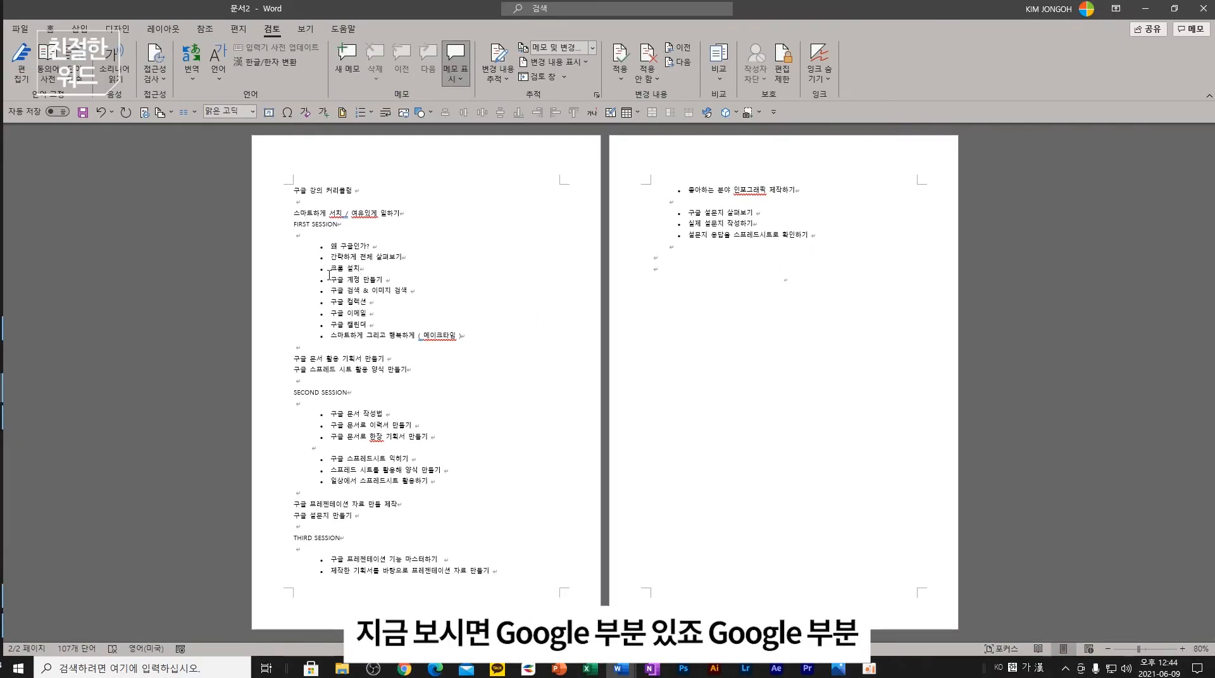
{"action": "scroll", "coordinate": [269, 256], "scroll_direction": "up", "scroll_amount": 2, "text": "ctrl"}
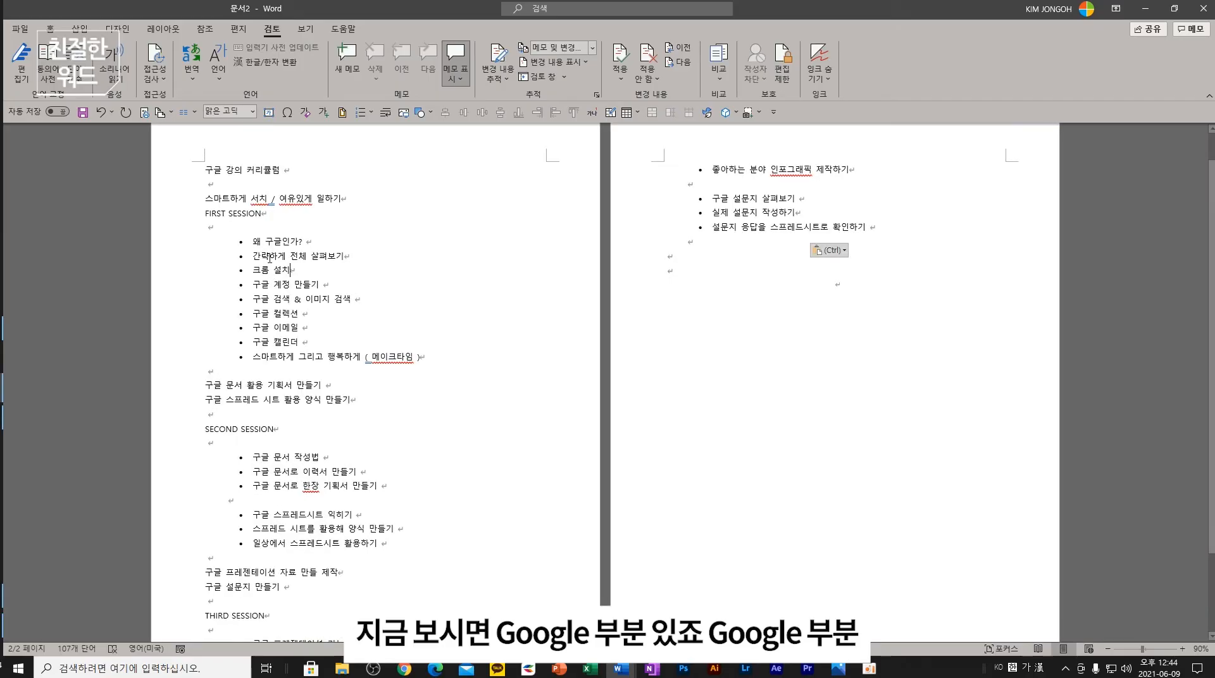
{"action": "left_click", "coordinate": [220, 170]}
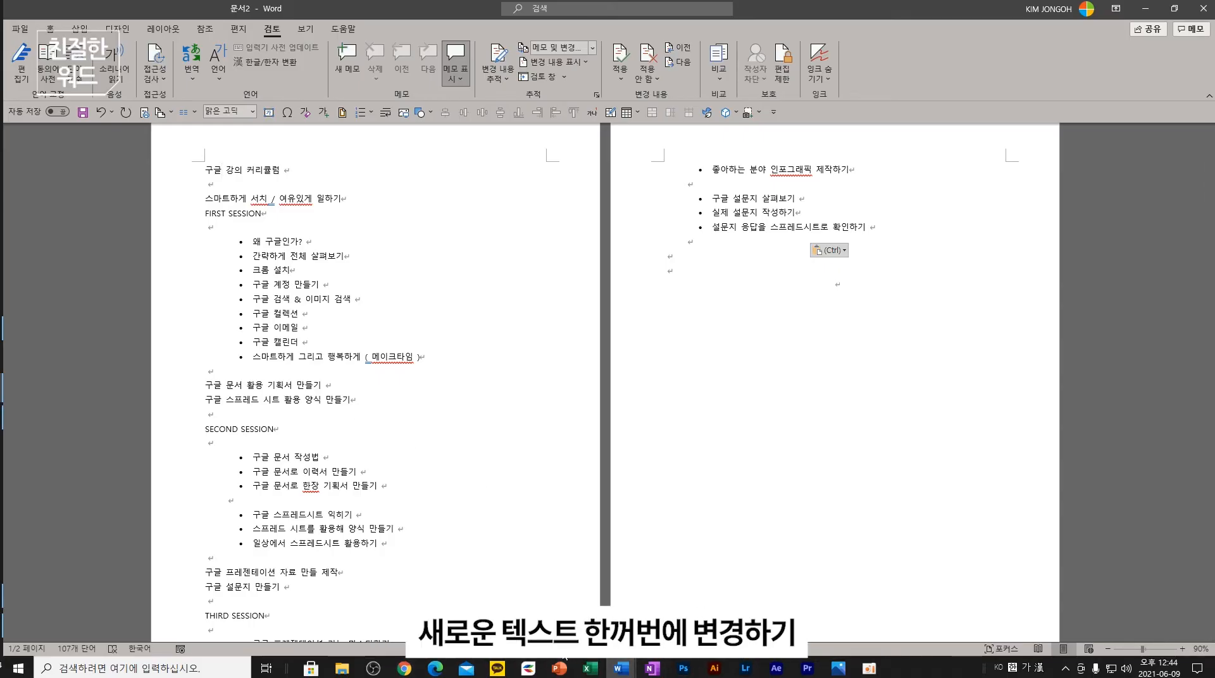
- Review slide 6's [홈]탭 - [편집] 그룹 - [바꾸기] path in PowerPoint, then return to 문서2
{"action": "left_click", "coordinate": [562, 665]}
{"action": "left_click", "coordinate": [571, 239]}
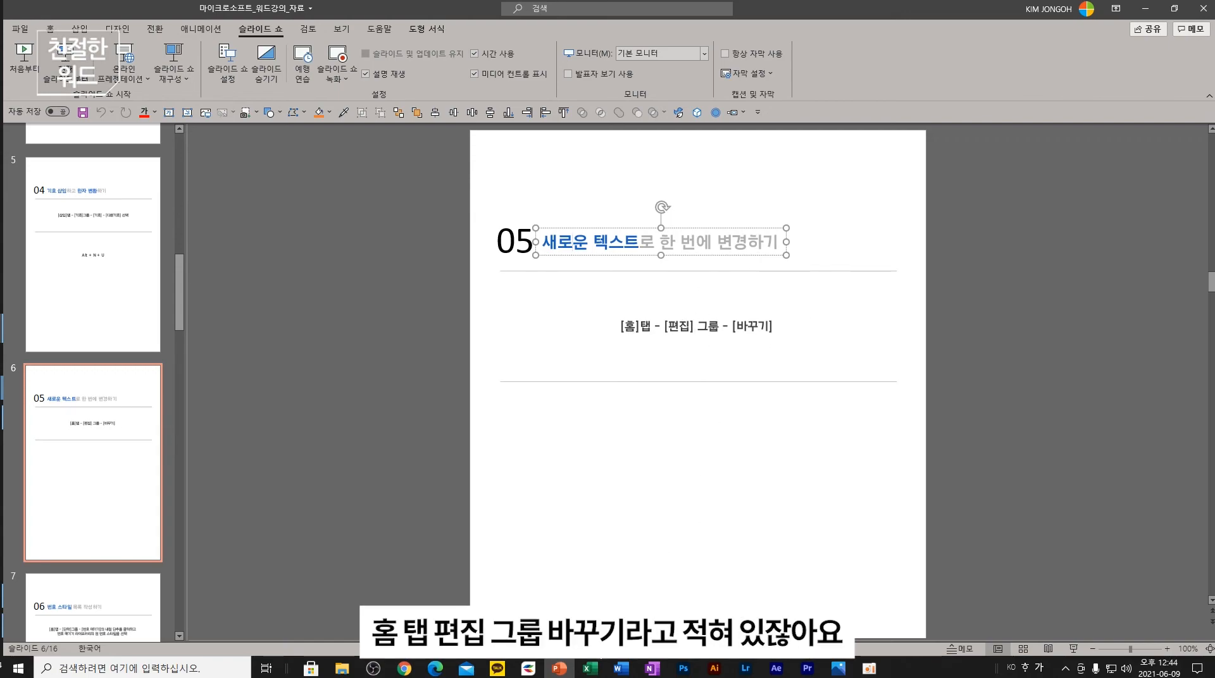
{"action": "left_click", "coordinate": [621, 667]}
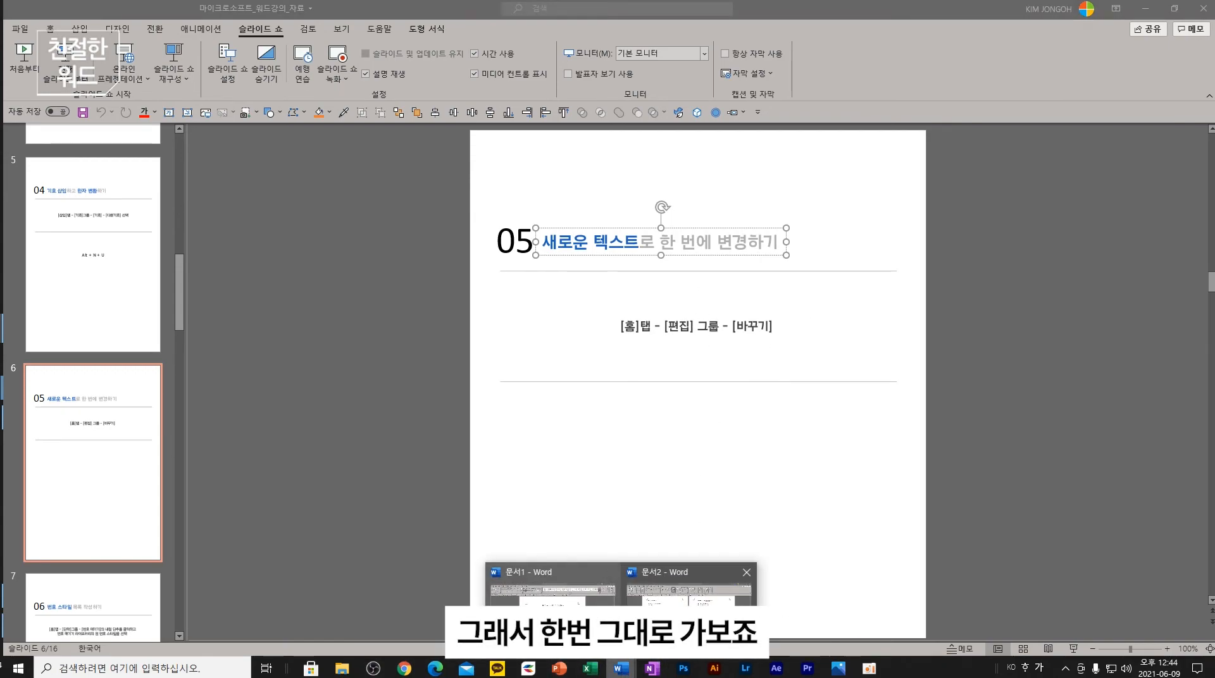
{"action": "left_click", "coordinate": [678, 623]}
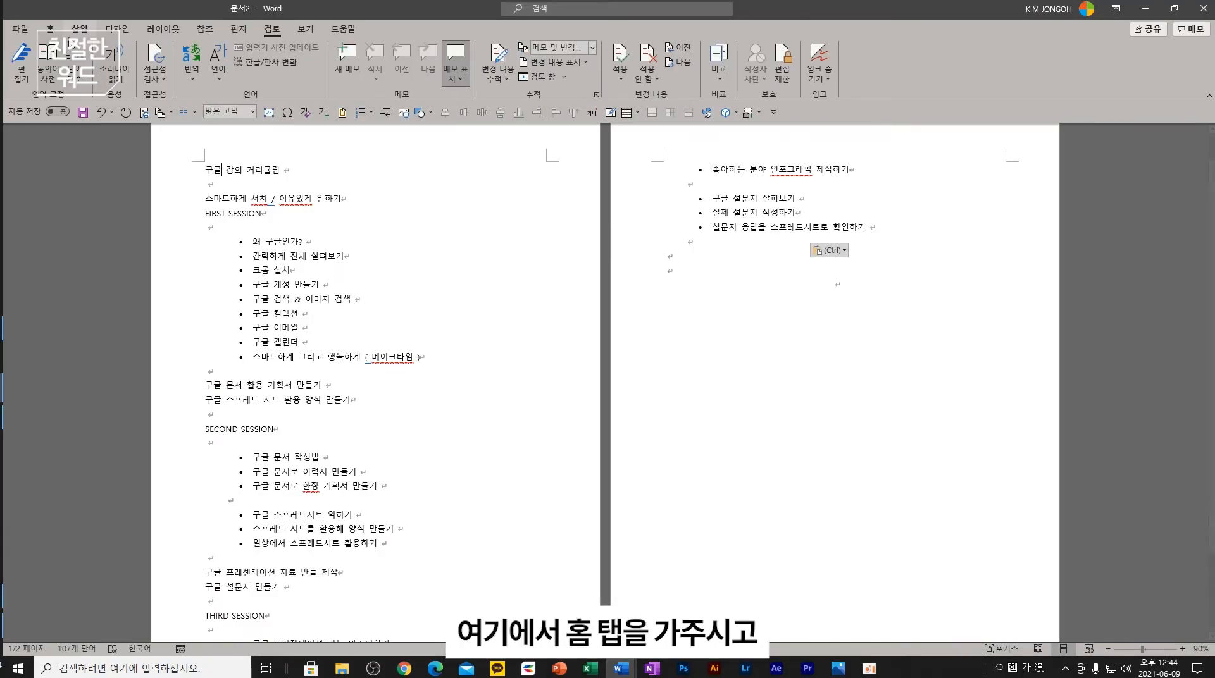
{"action": "left_click", "coordinate": [51, 29]}
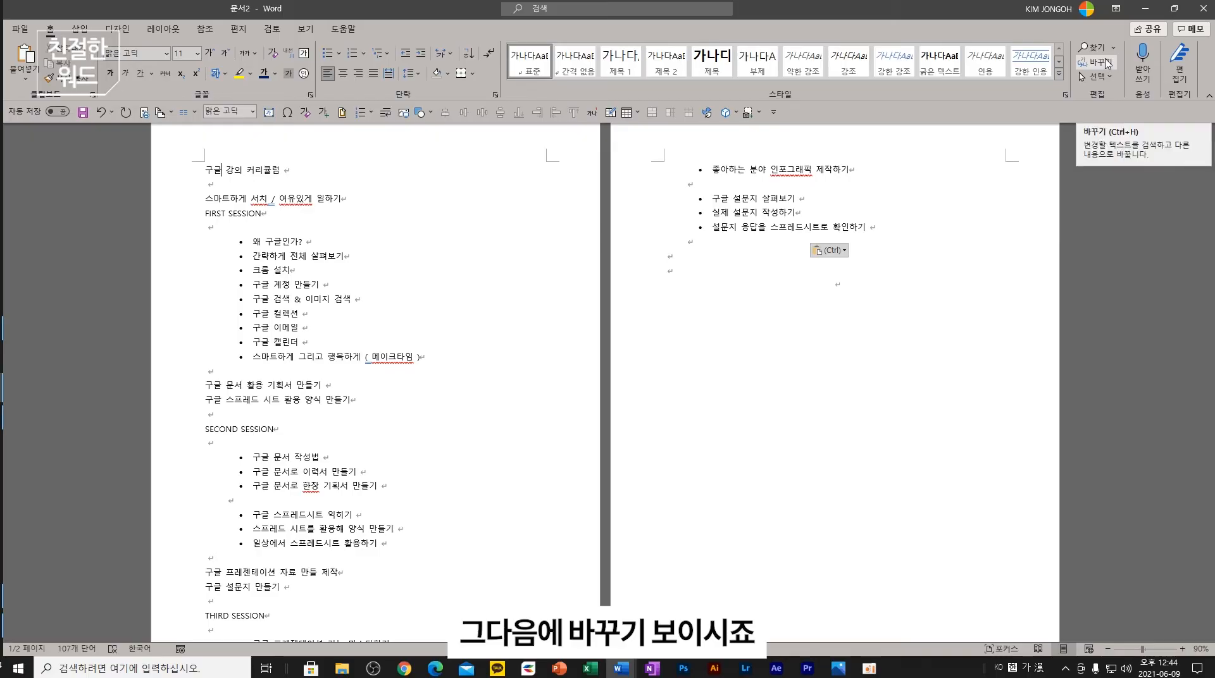
- Replace all 17 occurrences of 구글 with Google, then undo the replacement
{"action": "left_click", "coordinate": [1101, 62]}
{"action": "left_click_drag", "start_coordinate": [342, 180], "coordinate": [659, 183]}
{"action": "type", "text": "구글"}
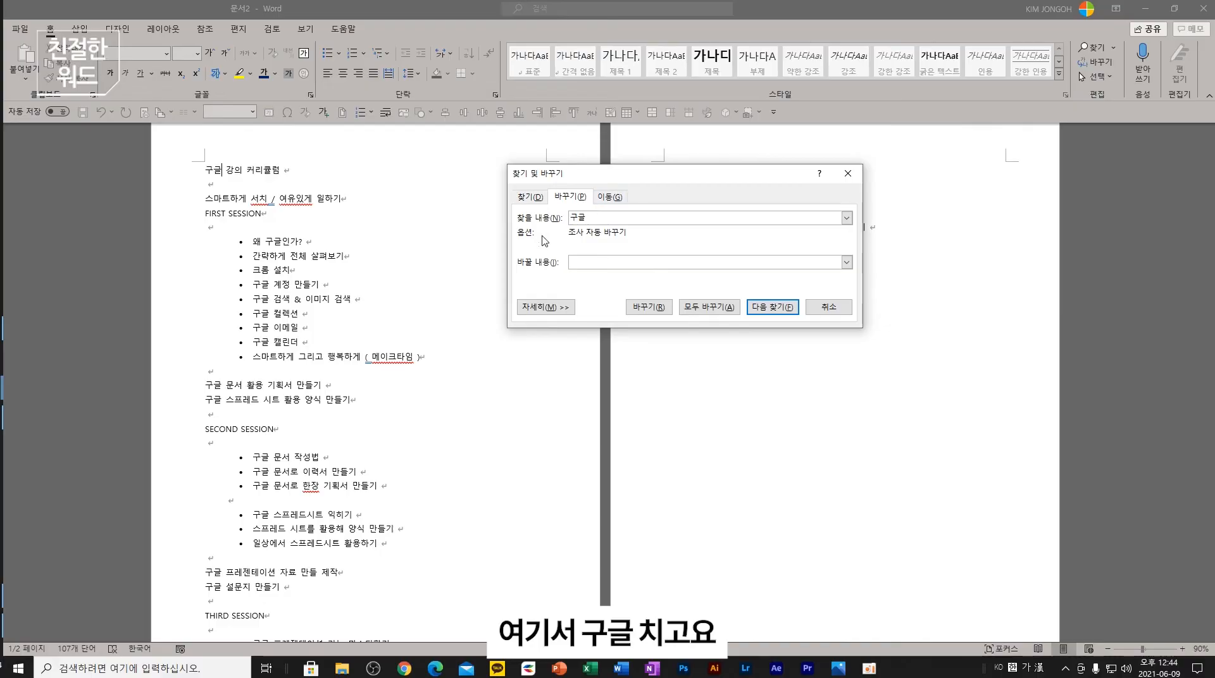
{"action": "left_click", "coordinate": [607, 265]}
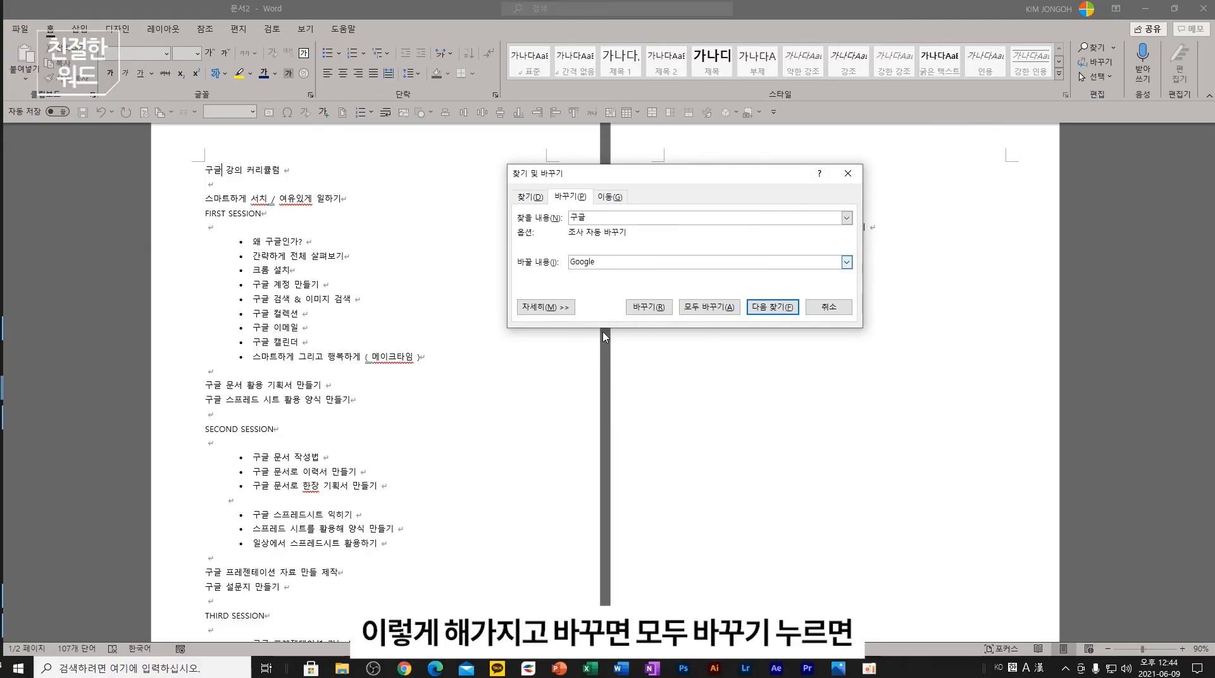
{"action": "left_click", "coordinate": [711, 310]}
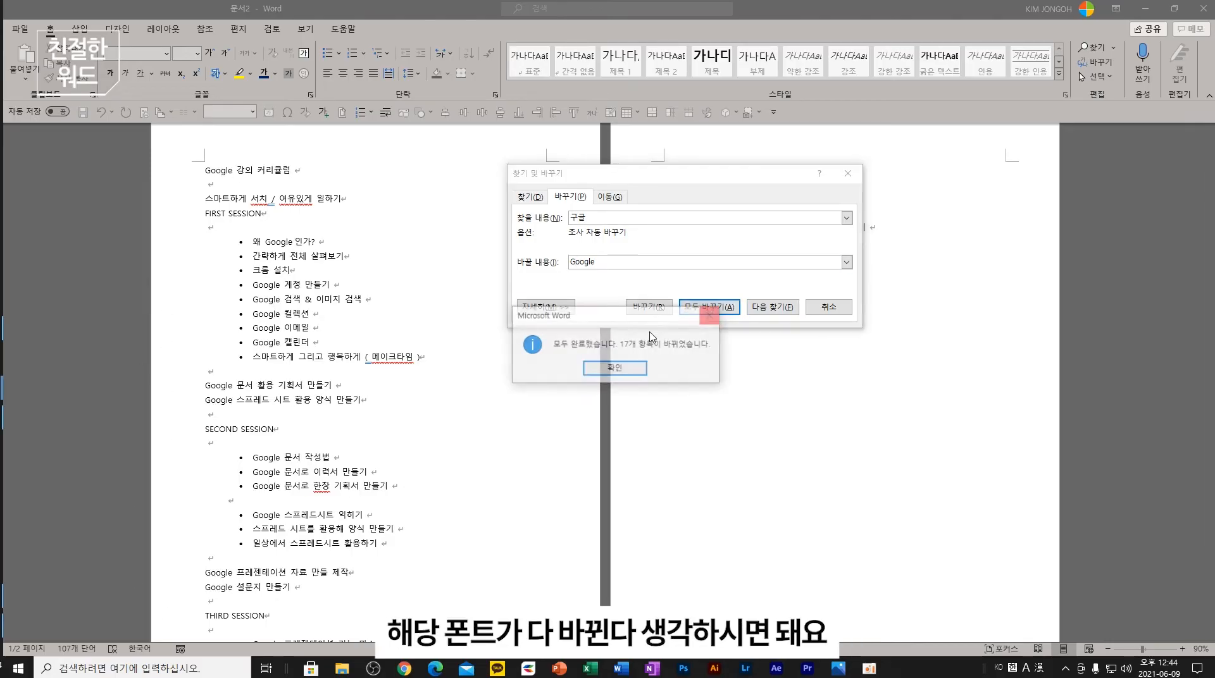
{"action": "left_click", "coordinate": [637, 369]}
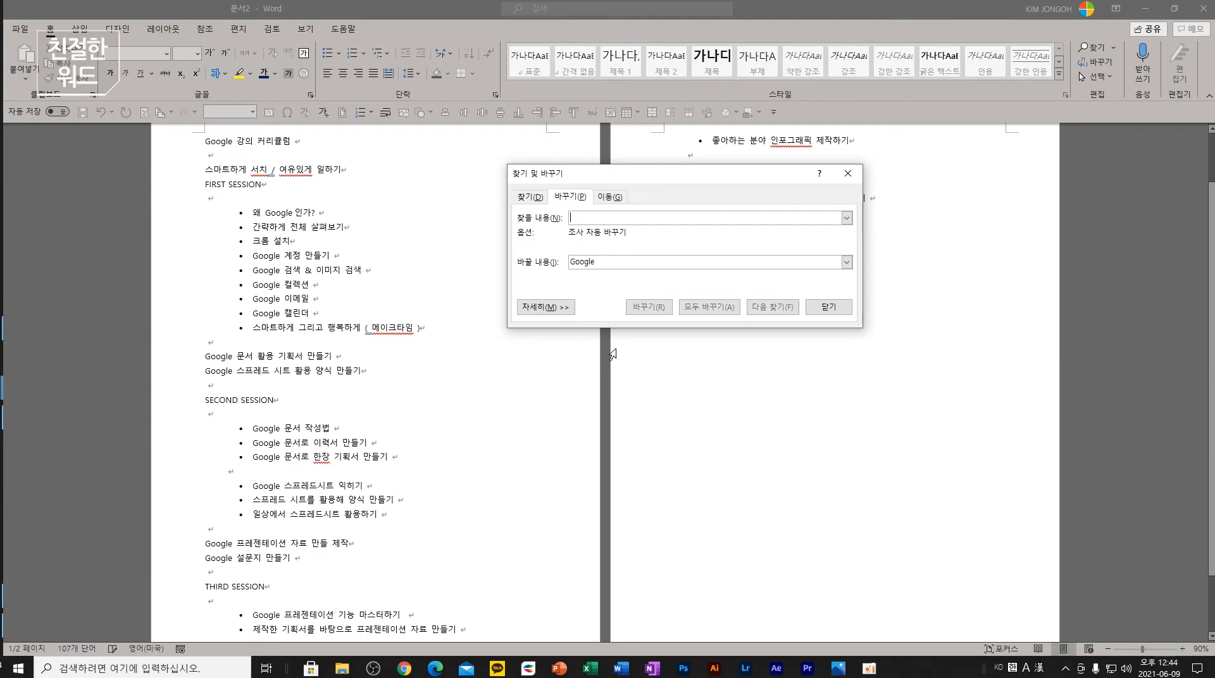
{"action": "left_click", "coordinate": [828, 307]}
{"action": "key", "text": "ctrl+z"}
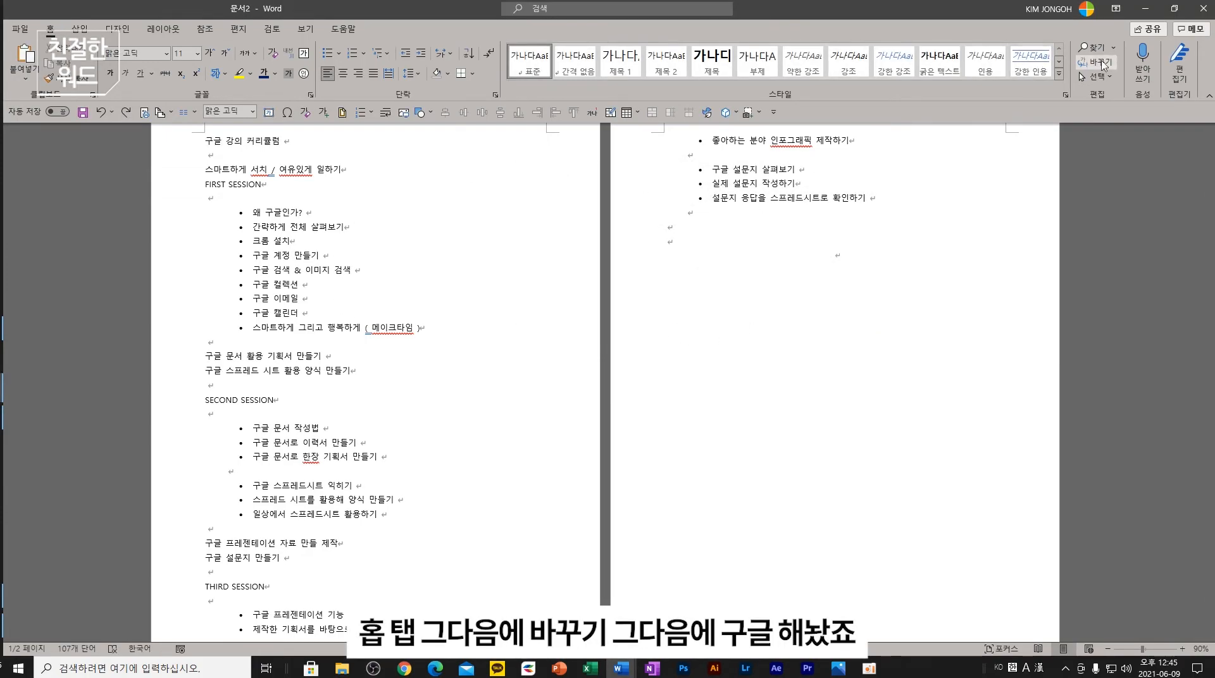
- Replace all 17 instances of 구글 with Google throughout the curriculum and check the result
{"action": "left_click", "coordinate": [1100, 63]}
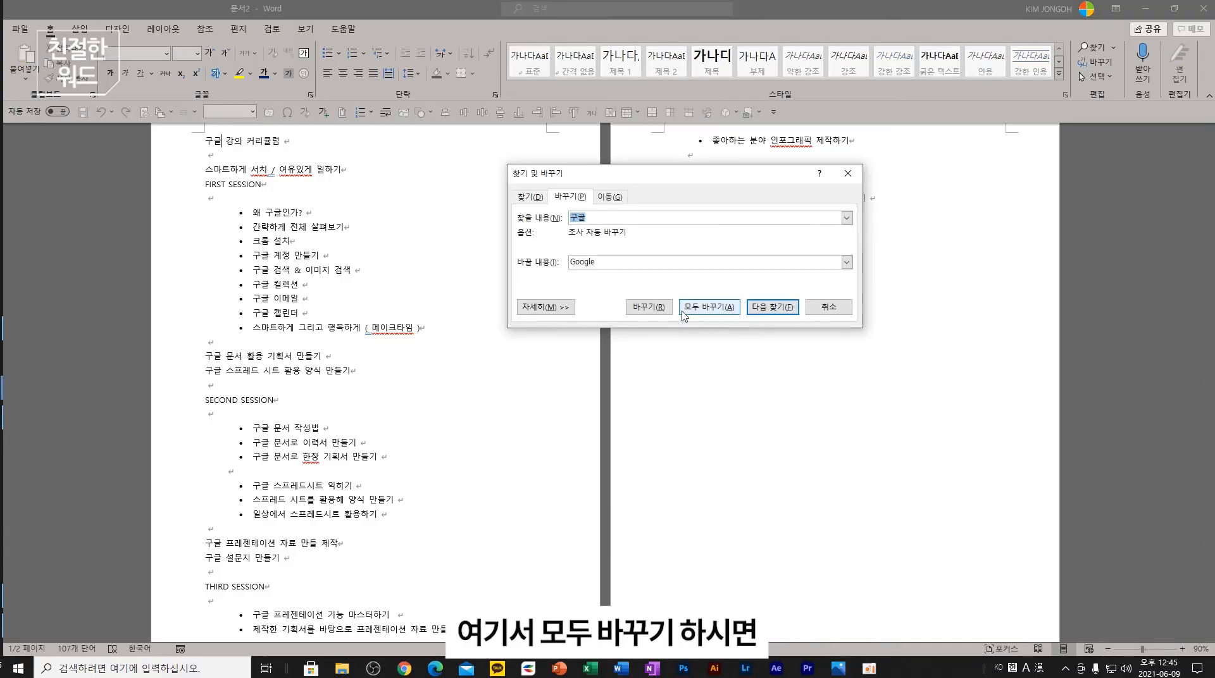
{"action": "left_click", "coordinate": [706, 307]}
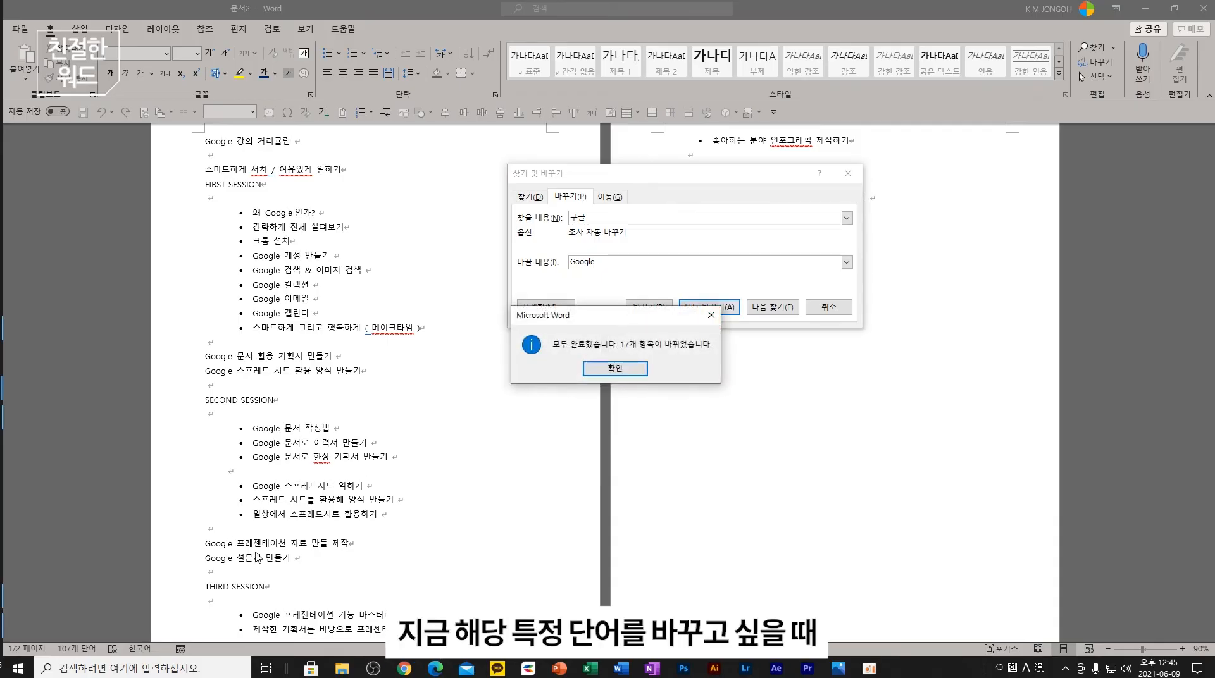
{"action": "left_click", "coordinate": [614, 369]}
{"action": "left_click", "coordinate": [848, 173]}
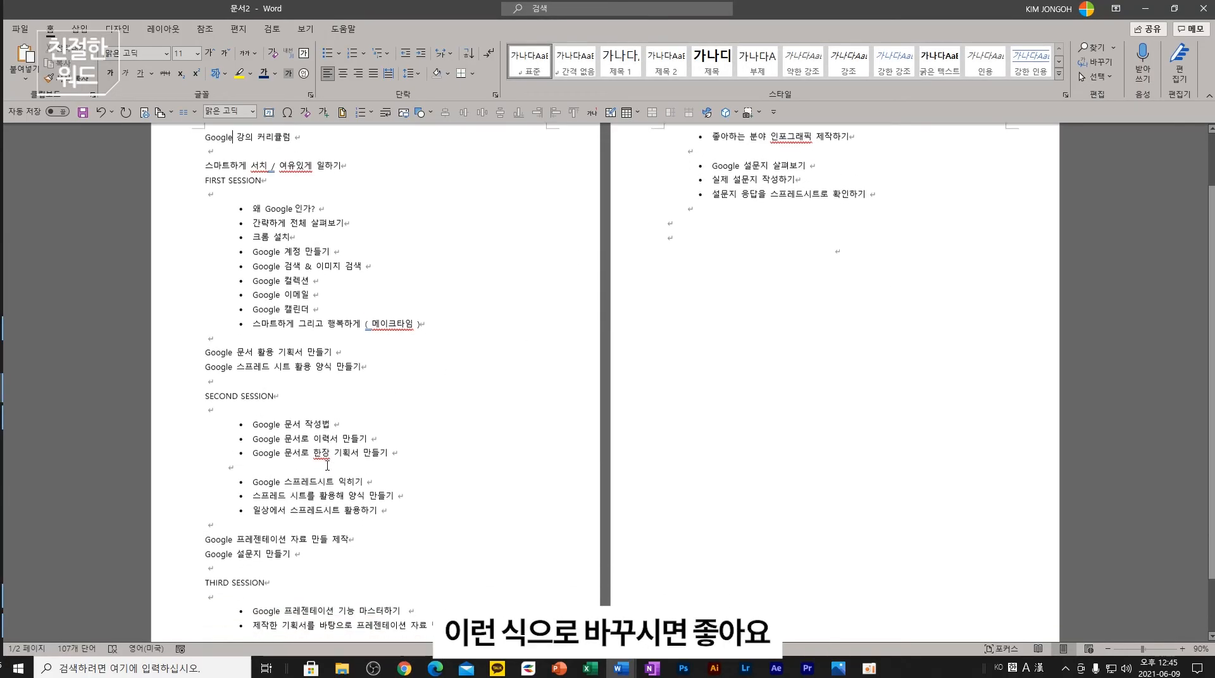
{"action": "scroll", "coordinate": [317, 500], "scroll_direction": "down", "scroll_amount": 2}
{"action": "scroll", "coordinate": [314, 513], "scroll_direction": "up", "scroll_amount": 2}
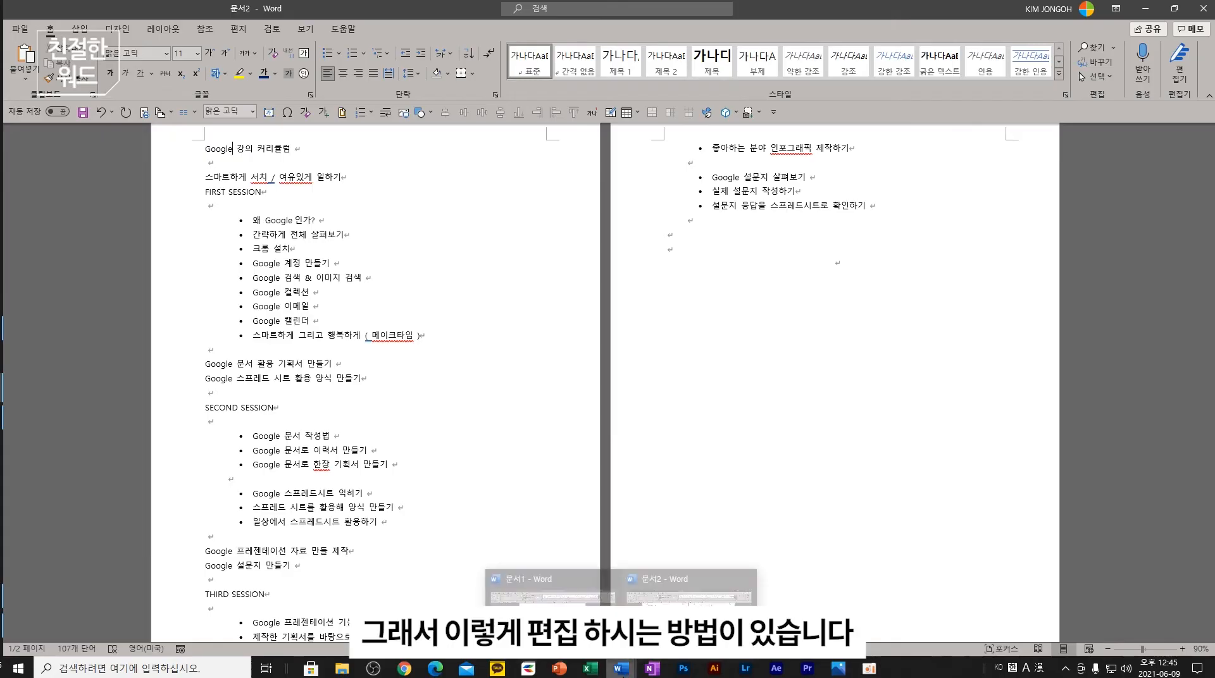
- Review PowerPoint slide 7 on numbering-style lists, then return to the Word document 문서2
{"action": "left_click", "coordinate": [559, 668]}
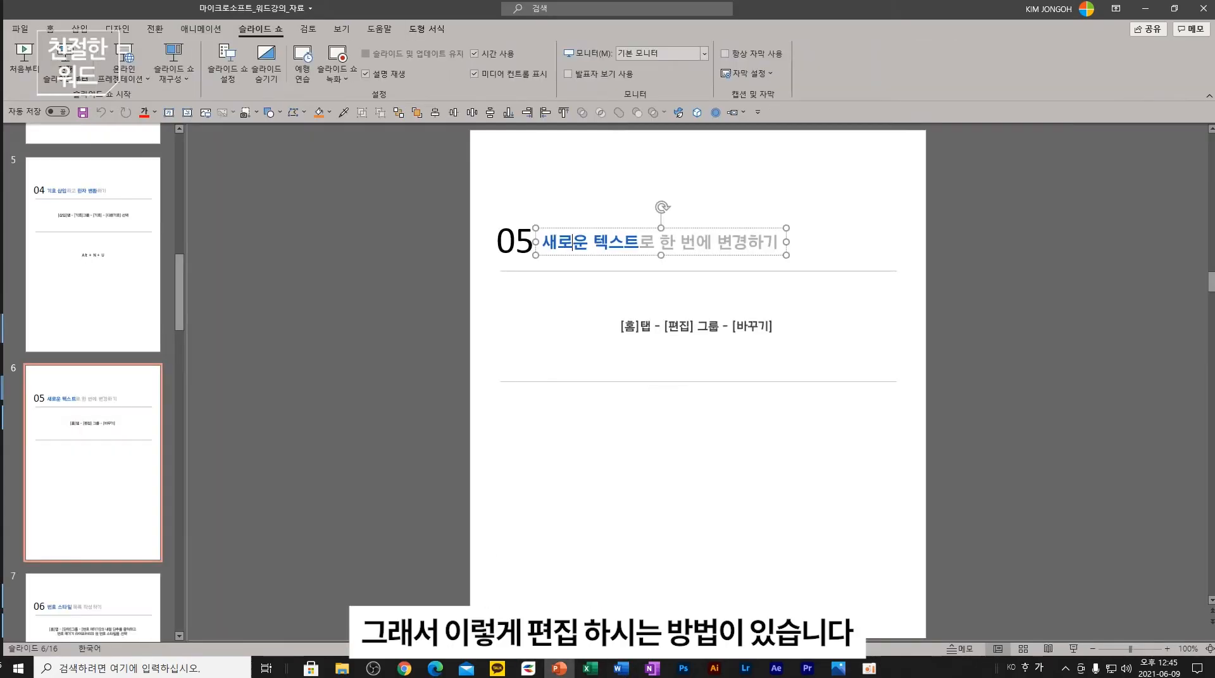
{"action": "scroll", "coordinate": [113, 467], "scroll_direction": "down", "scroll_amount": 5}
{"action": "left_click", "coordinate": [84, 288]}
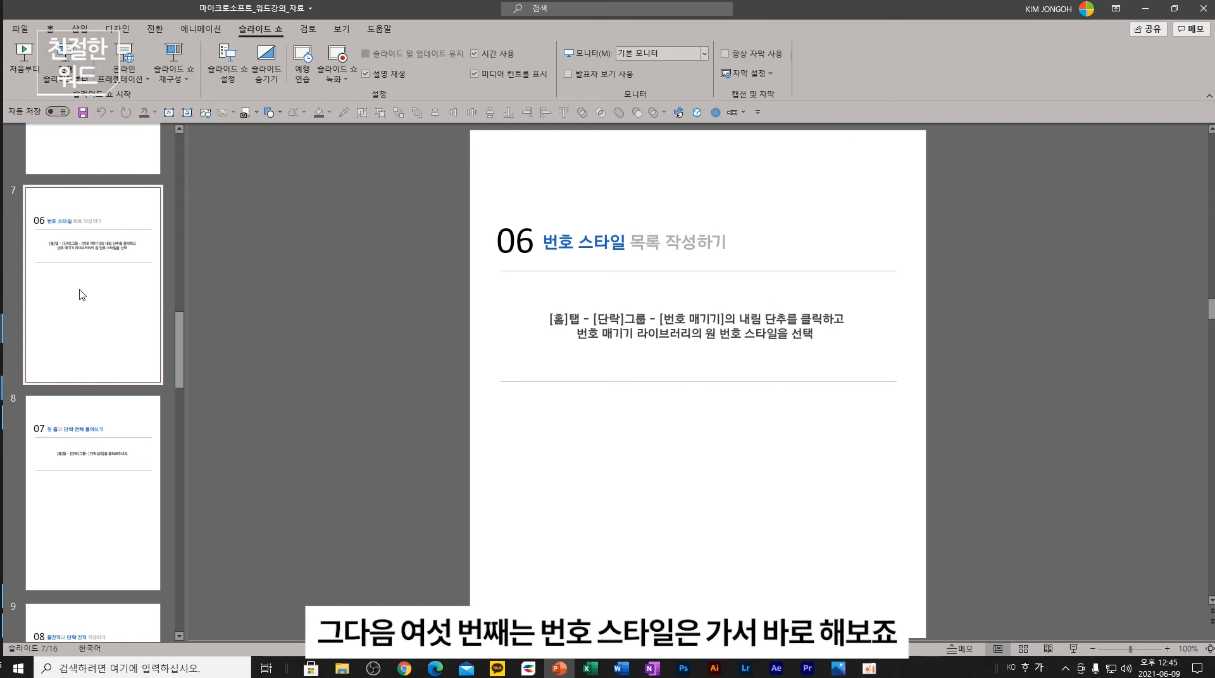
{"action": "left_click", "coordinate": [621, 670]}
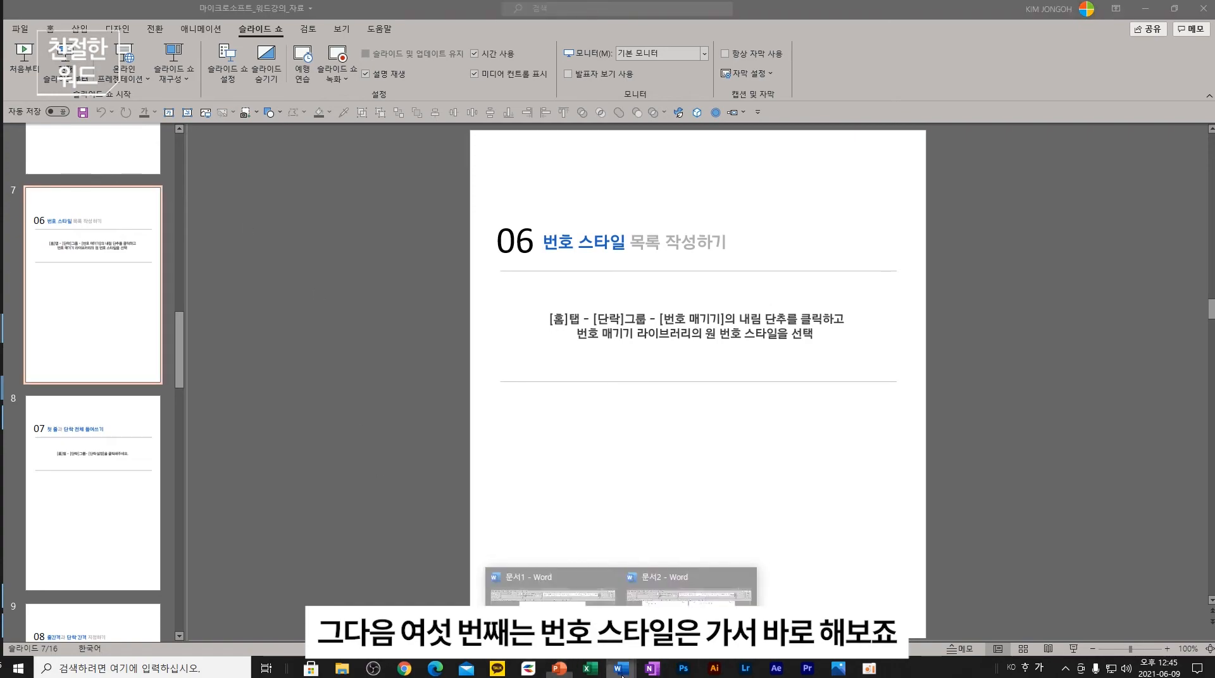
{"action": "left_click", "coordinate": [689, 589]}
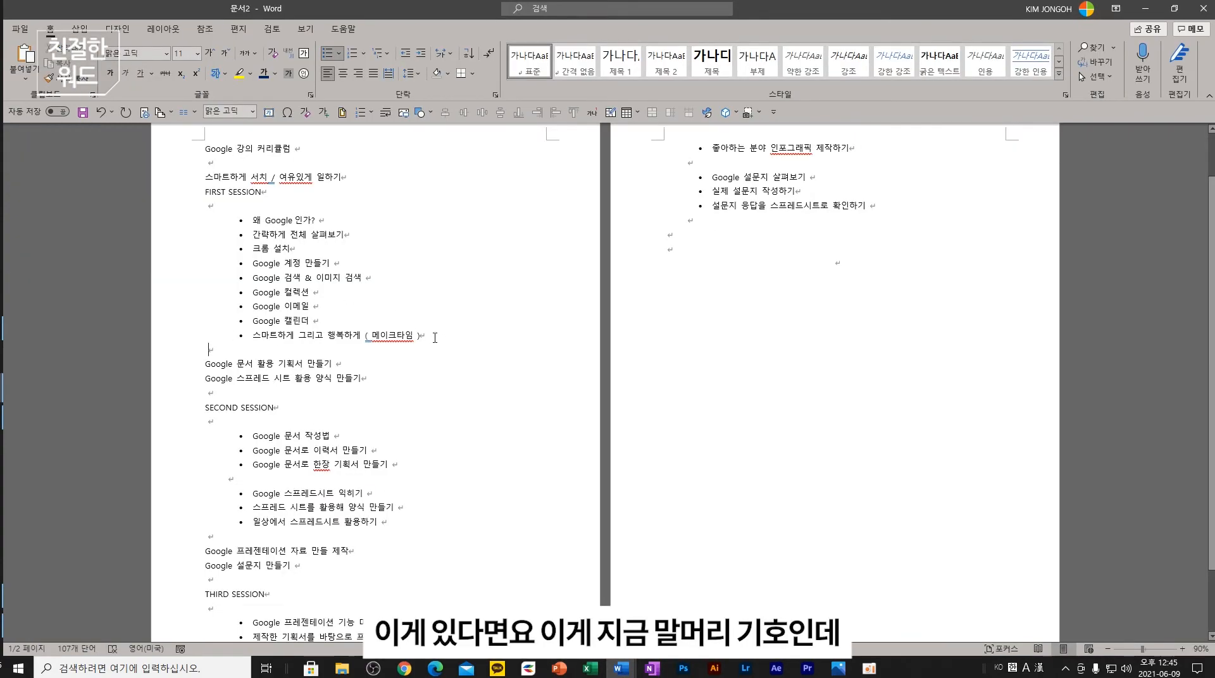
- Try diamond bullets and then roman numerals i.–ix. on the nine FIRST SESSION items
{"action": "left_click_drag", "start_coordinate": [434, 348], "coordinate": [252, 220]}
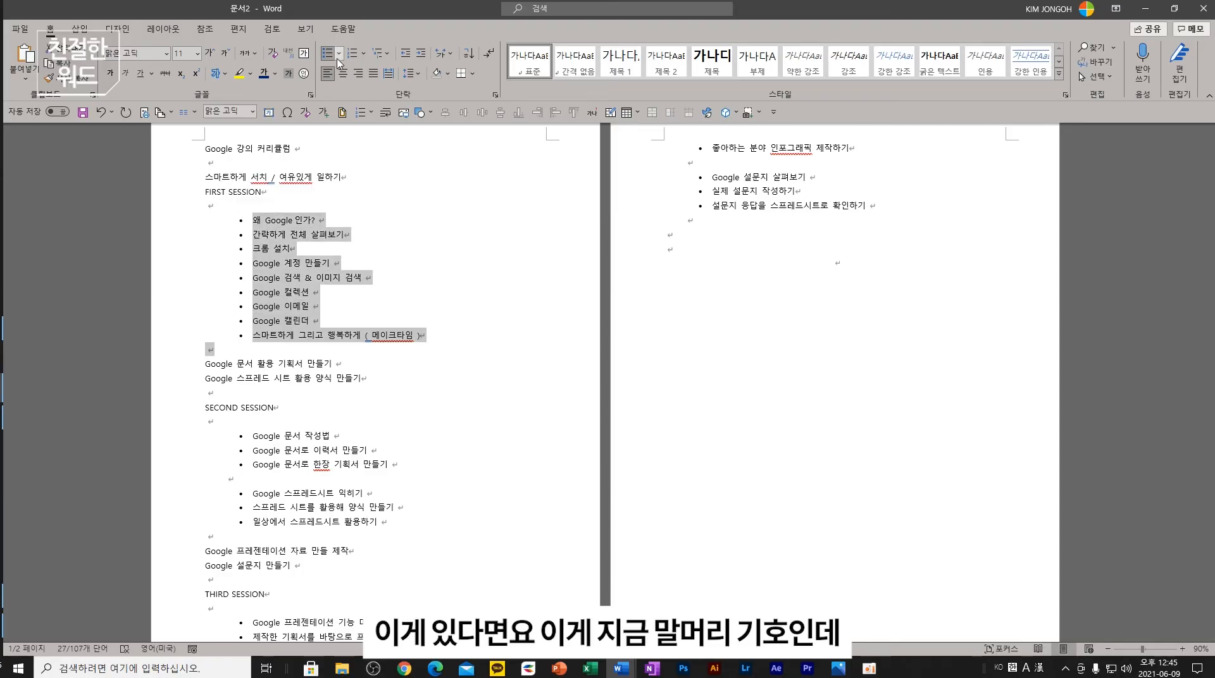
{"action": "left_click", "coordinate": [363, 54]}
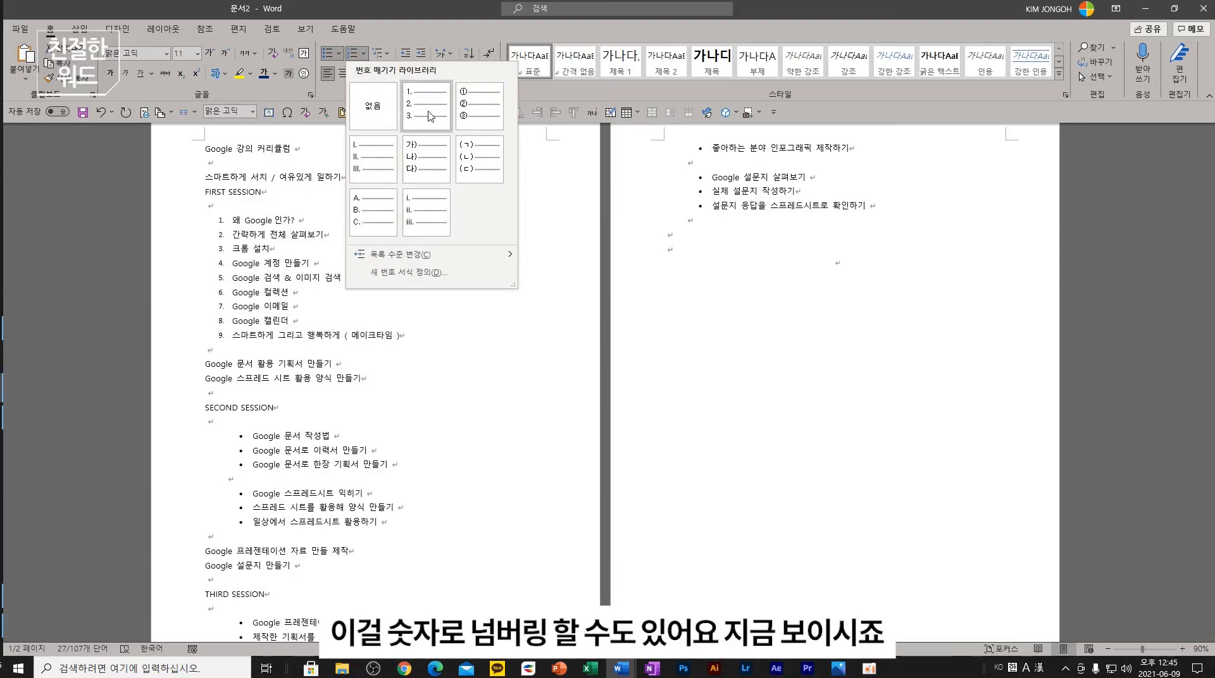
{"action": "left_click", "coordinate": [355, 124]}
{"action": "left_click", "coordinate": [339, 55]}
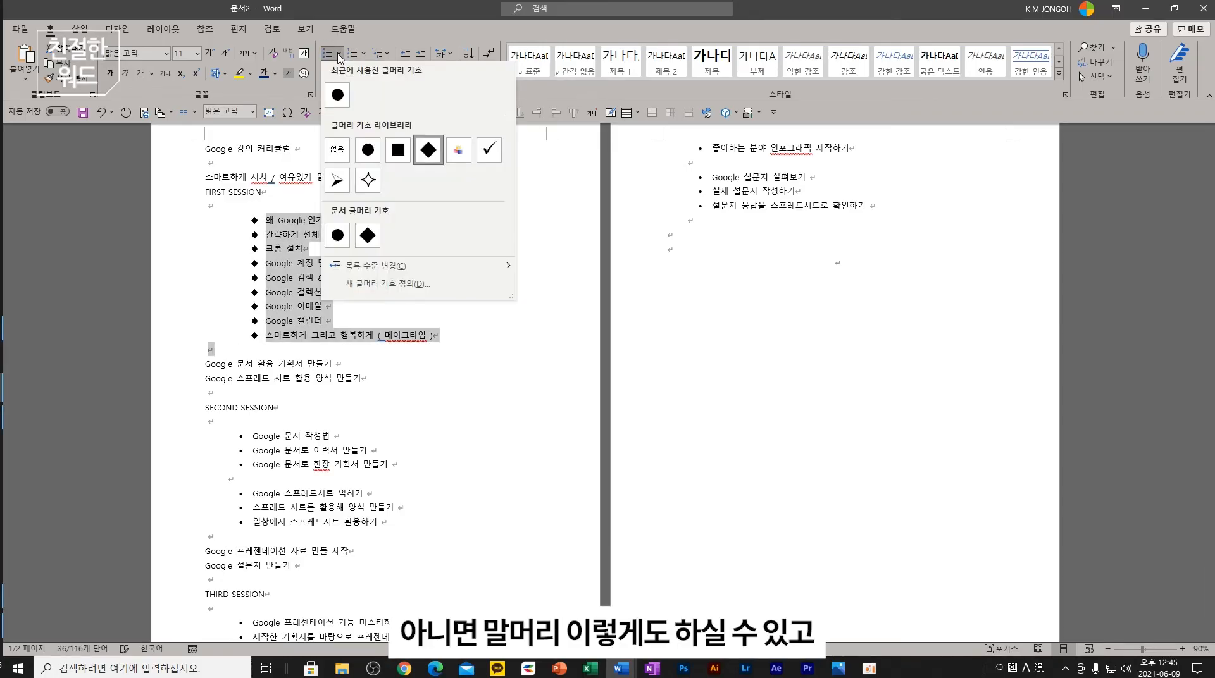
{"action": "left_click", "coordinate": [339, 55]}
{"action": "left_click", "coordinate": [339, 55]}
{"action": "left_click", "coordinate": [343, 98]}
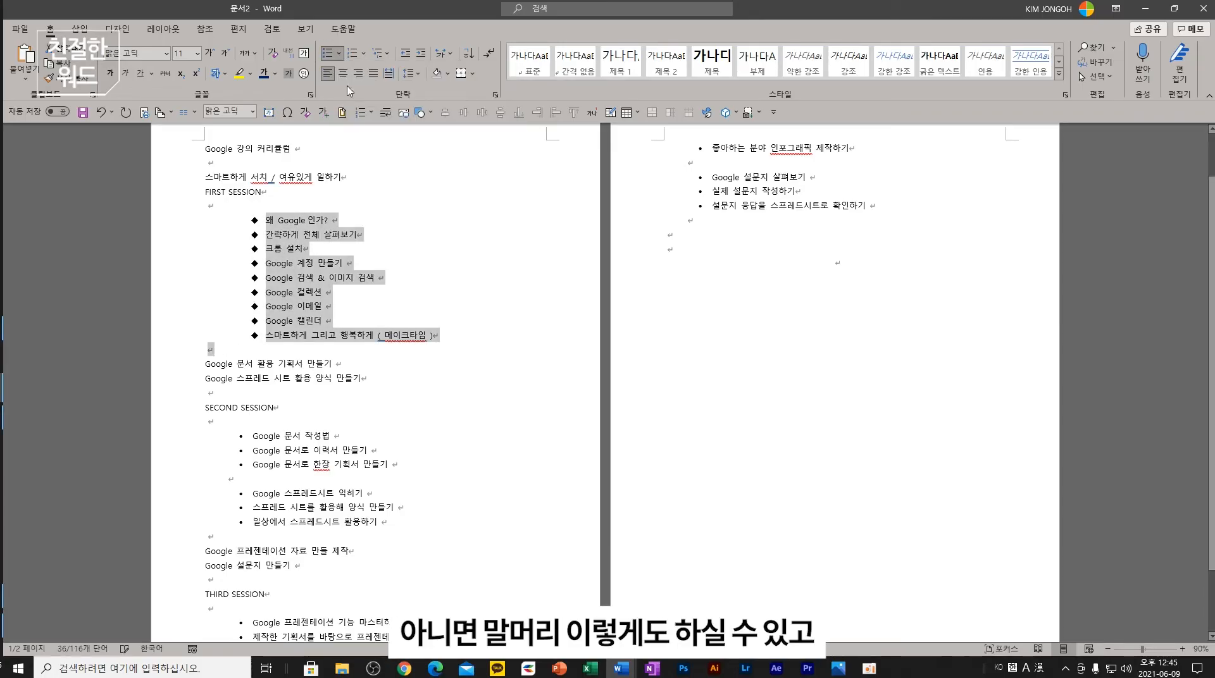
{"action": "left_click", "coordinate": [364, 53]}
{"action": "left_click", "coordinate": [426, 106]}
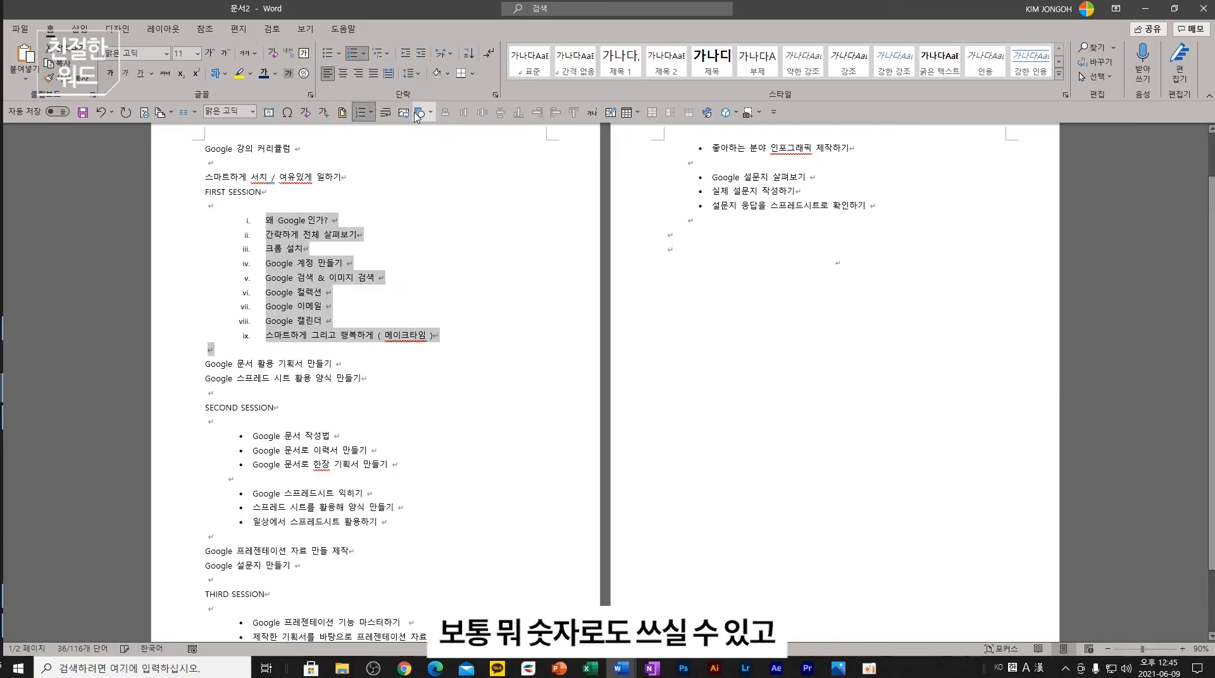
{"action": "left_click", "coordinate": [364, 53]}
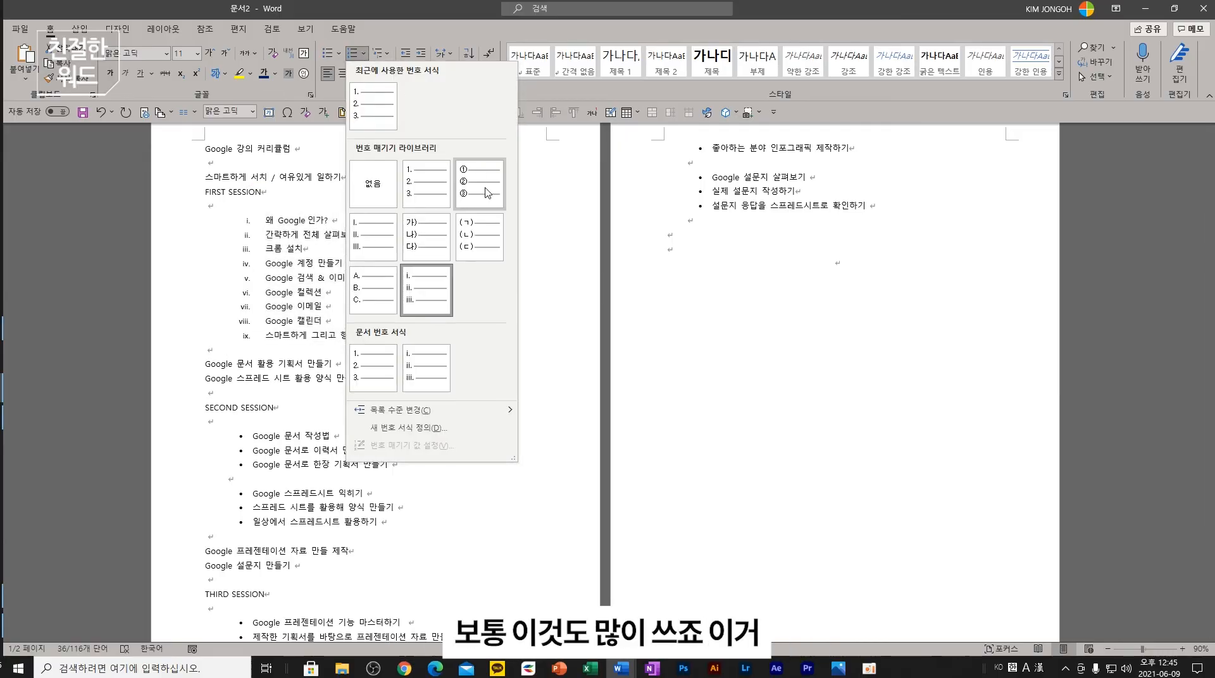
{"action": "key", "text": "Escape"}
- Replace the roman numerals with circled numbers ①–⑨ and trial the list's indent levels
{"action": "left_click", "coordinate": [434, 295]}
{"action": "left_click_drag", "start_coordinate": [436, 335], "coordinate": [265, 220]}
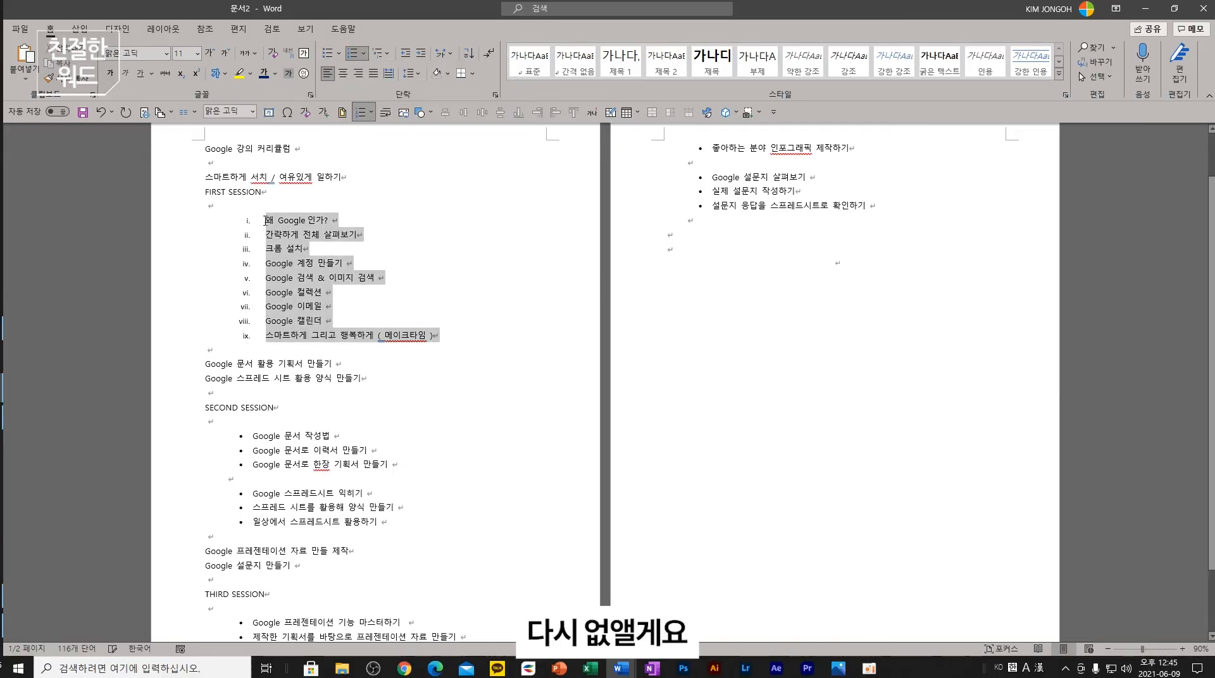
{"action": "left_click", "coordinate": [364, 53]}
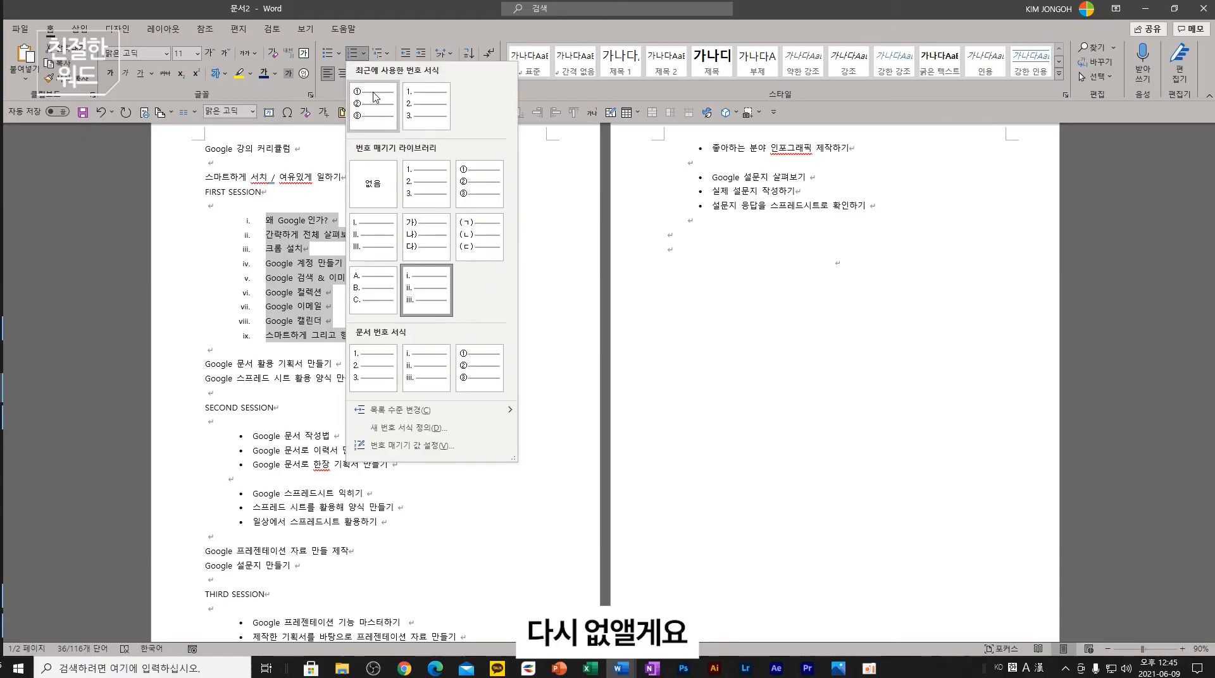
{"action": "left_click", "coordinate": [383, 190]}
{"action": "left_click", "coordinate": [364, 53]}
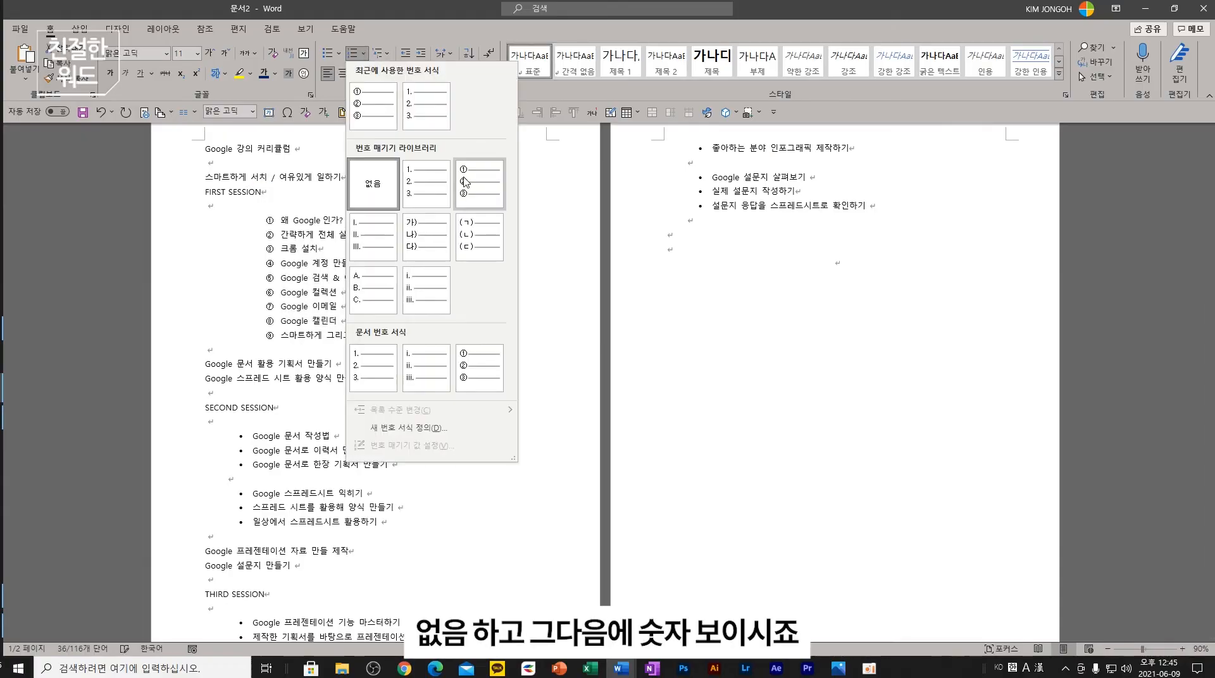
{"action": "left_click", "coordinate": [465, 183]}
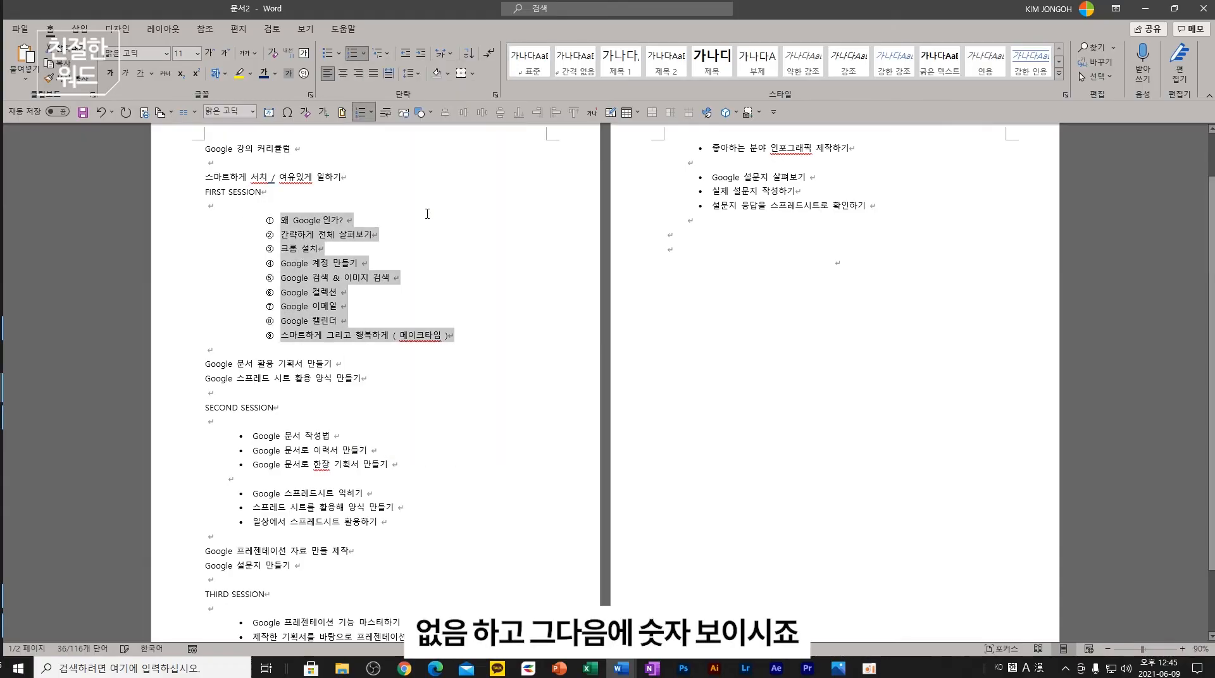
{"action": "left_click", "coordinate": [405, 53]}
{"action": "left_click", "coordinate": [405, 53]}
{"action": "left_click", "coordinate": [415, 57]}
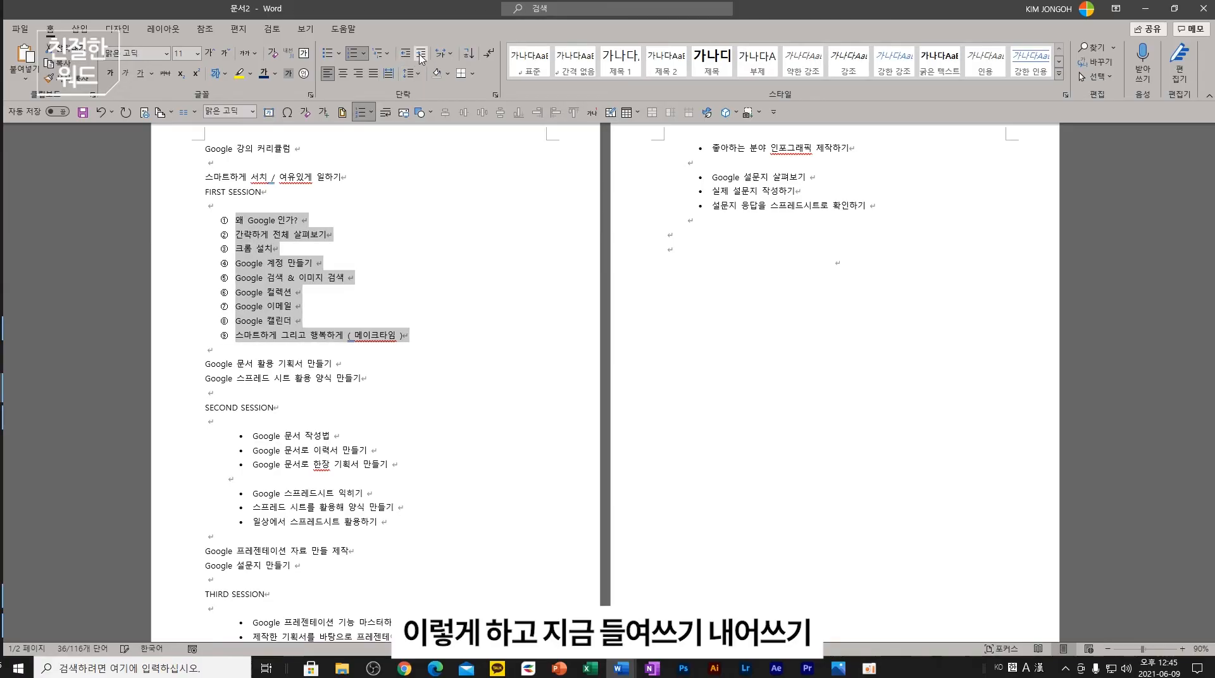
{"action": "left_click", "coordinate": [416, 57]}
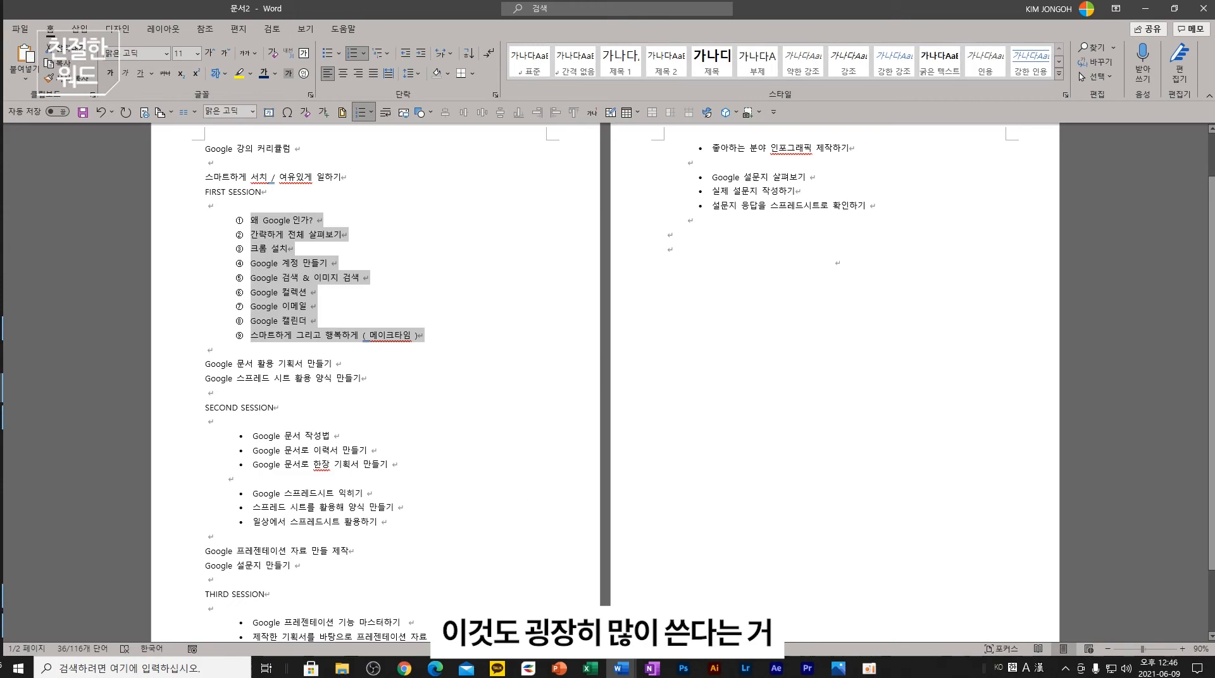
- Check the lecture slides, then reselect items ① to ⑨ in Word
{"action": "left_click", "coordinate": [559, 668]}
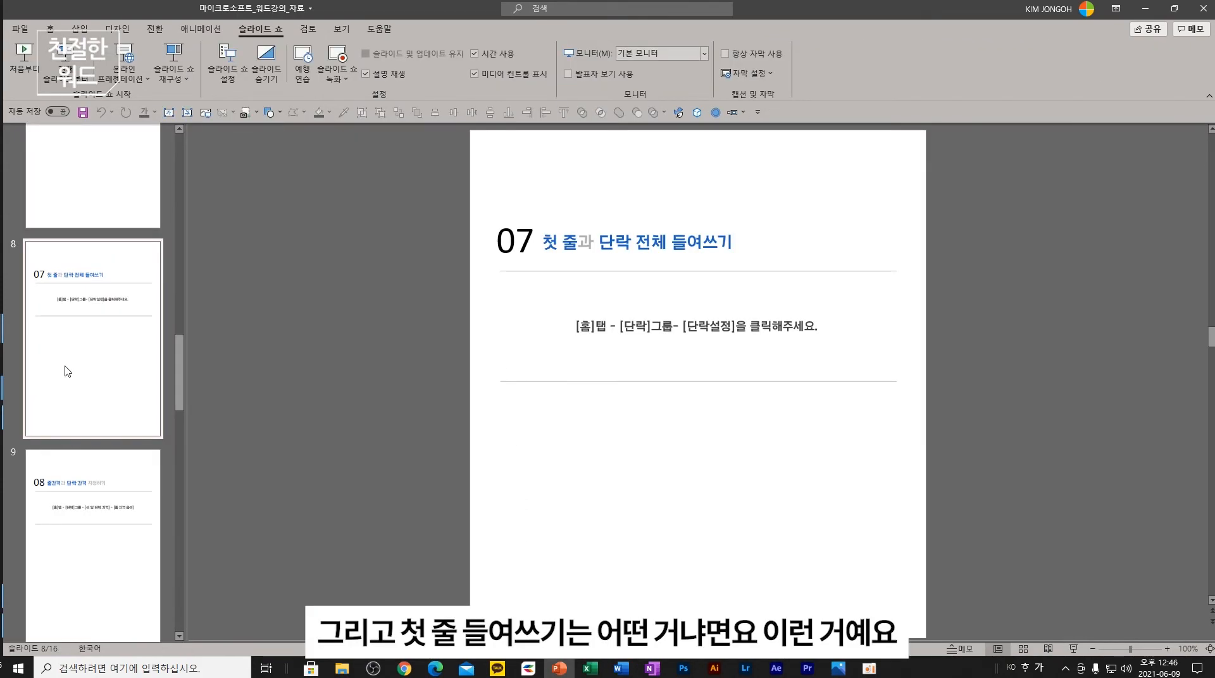
{"action": "left_click", "coordinate": [1145, 9]}
{"action": "left_click_drag", "start_coordinate": [424, 335], "coordinate": [247, 227]}
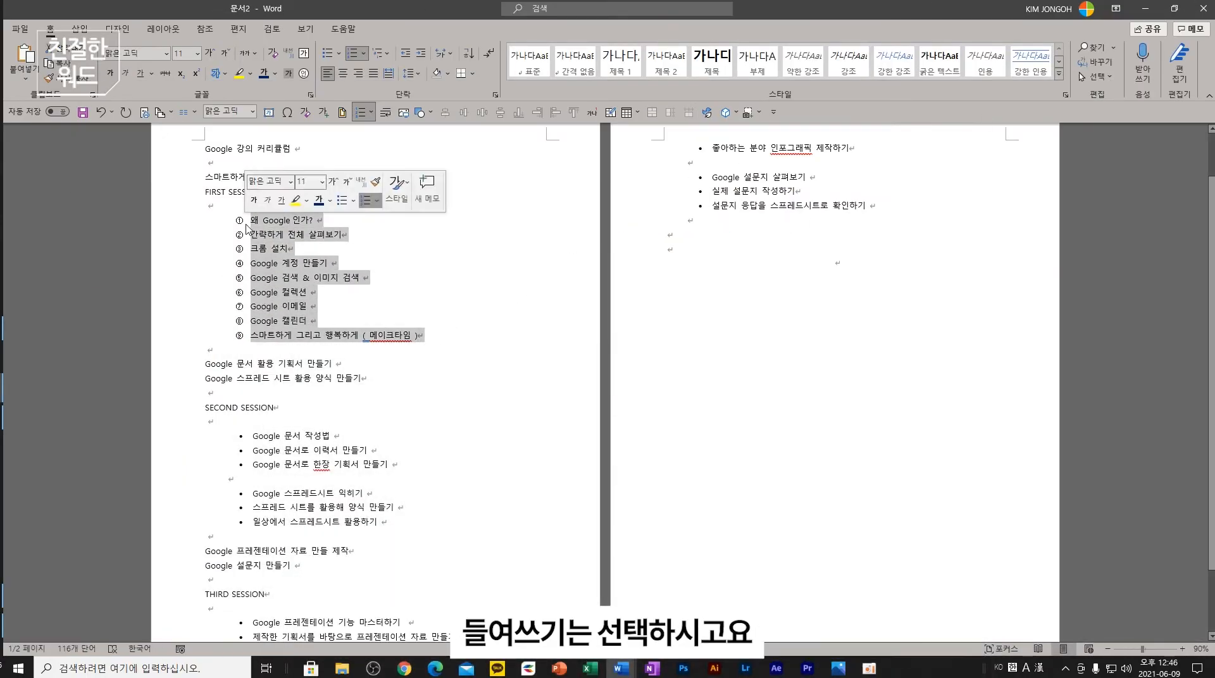
- Fine-tune the FIRST SESSION indent, then strip the bullets from the six SECOND SESSION lines
{"action": "left_click", "coordinate": [406, 56]}
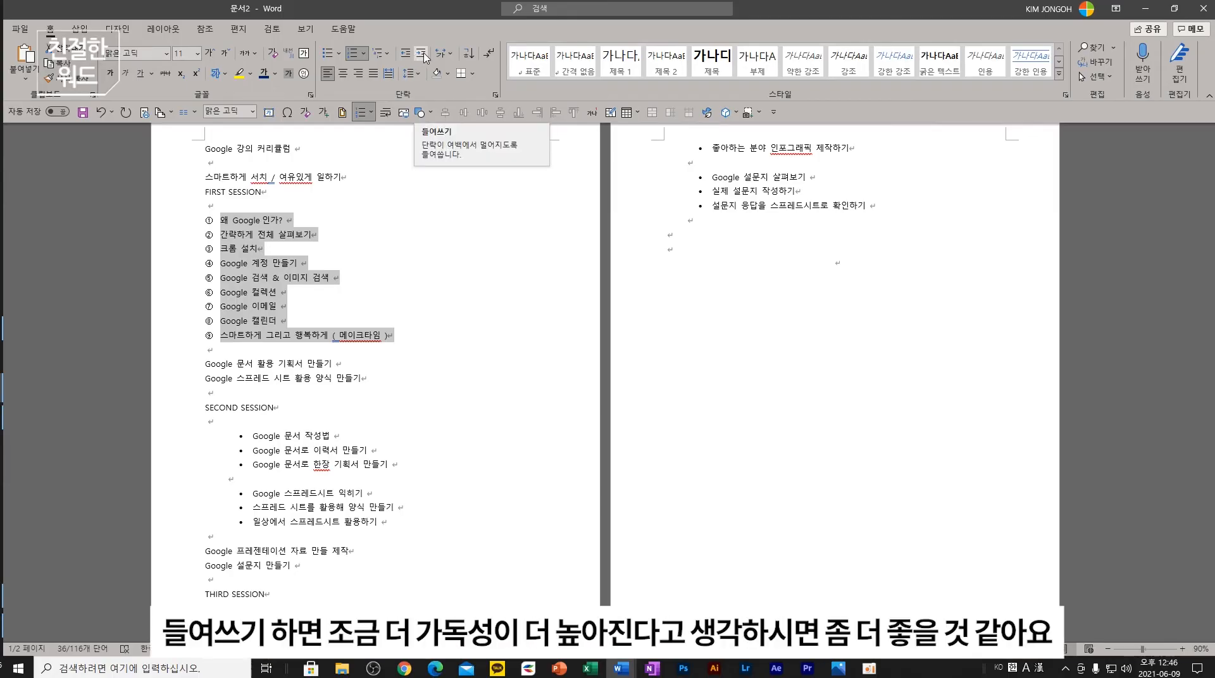
{"action": "left_click", "coordinate": [421, 54]}
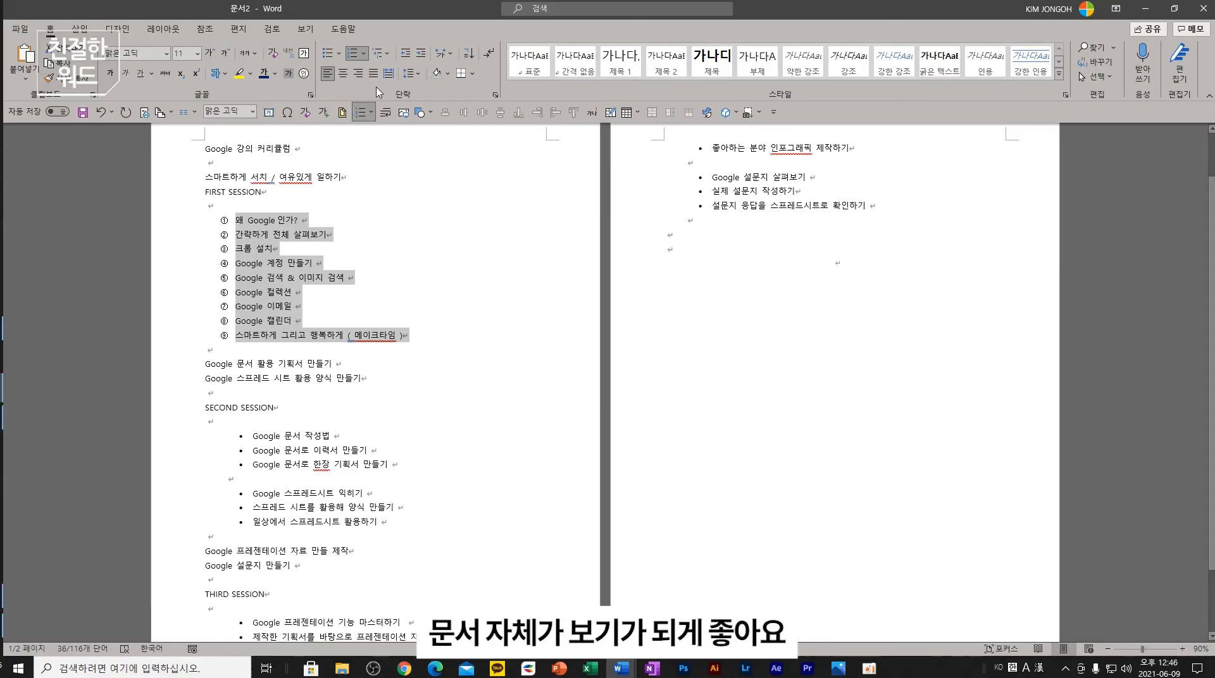
{"action": "left_click", "coordinate": [207, 365]}
{"action": "left_click_drag", "start_coordinate": [433, 525], "coordinate": [250, 436]}
{"action": "left_click", "coordinate": [341, 54]}
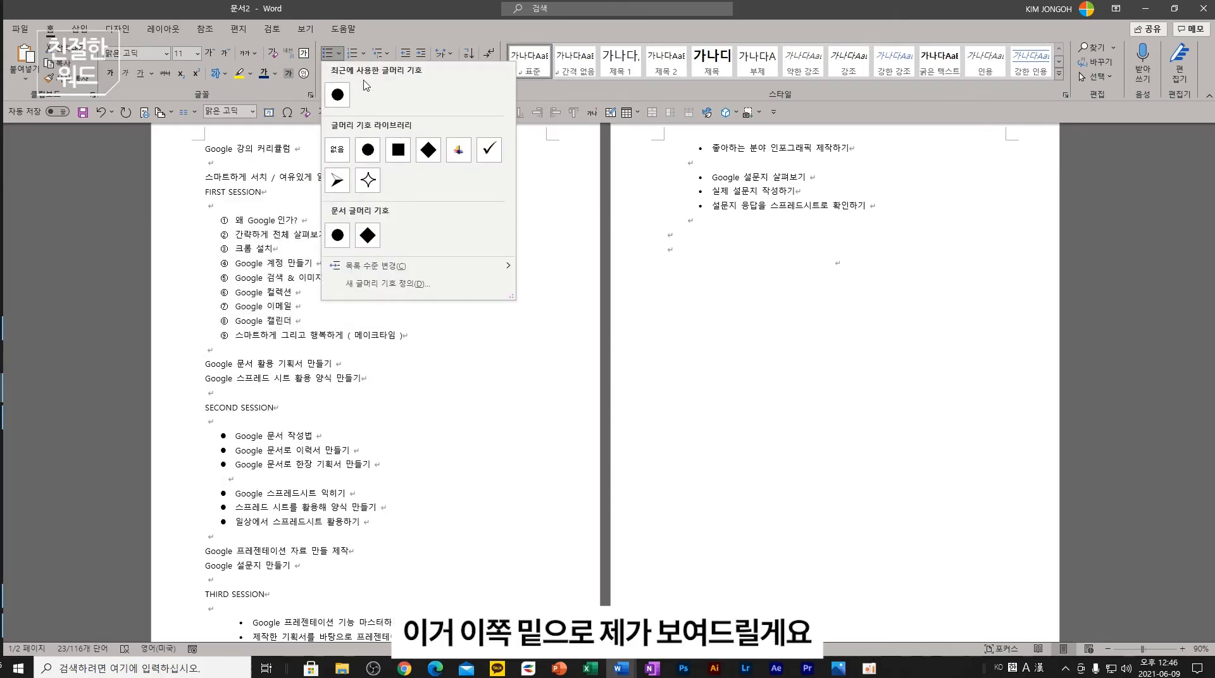
{"action": "left_click", "coordinate": [363, 53]}
{"action": "left_click", "coordinate": [373, 181]}
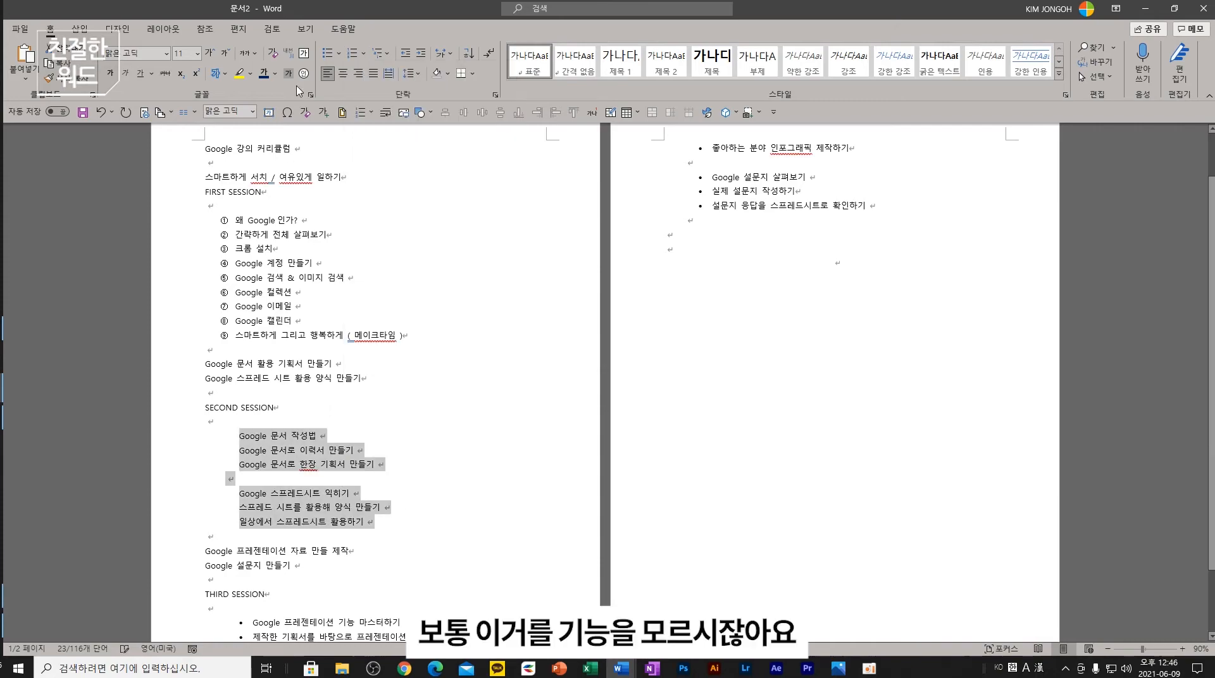
{"action": "left_click", "coordinate": [406, 55]}
{"action": "left_click", "coordinate": [209, 426]}
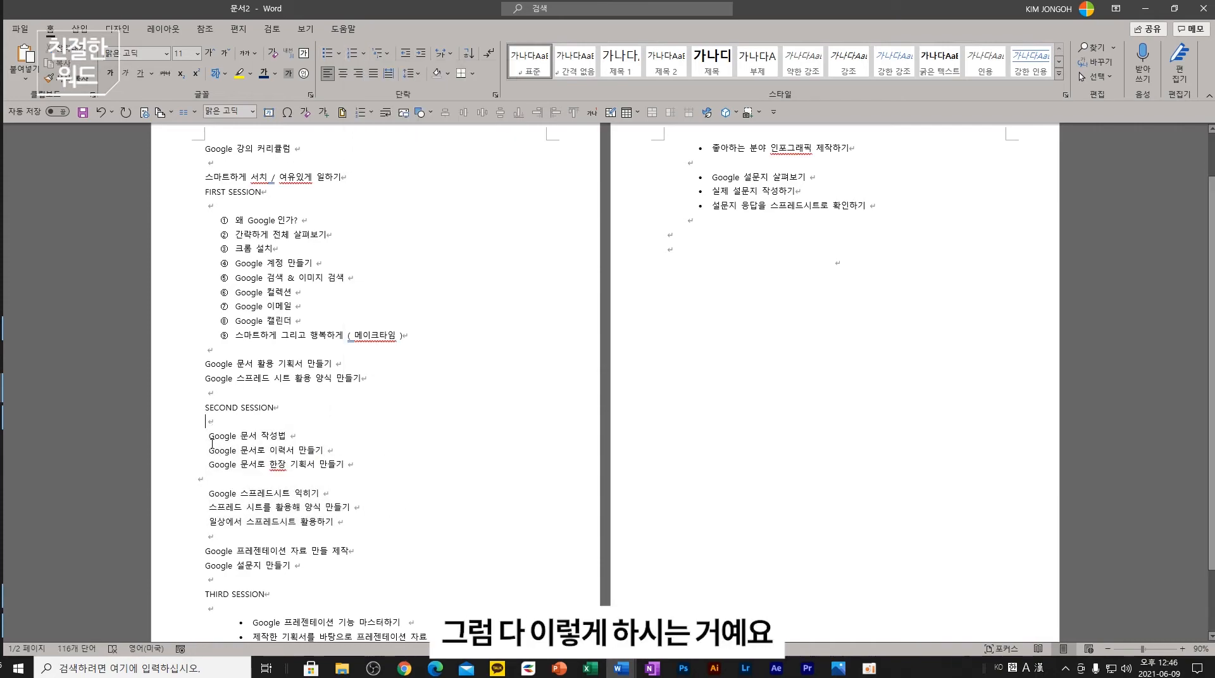
- Delete the leading spaces from the 작성법, 이력서 and 한장 기획서 lines
{"action": "left_click", "coordinate": [210, 436]}
{"action": "left_click", "coordinate": [212, 454]}
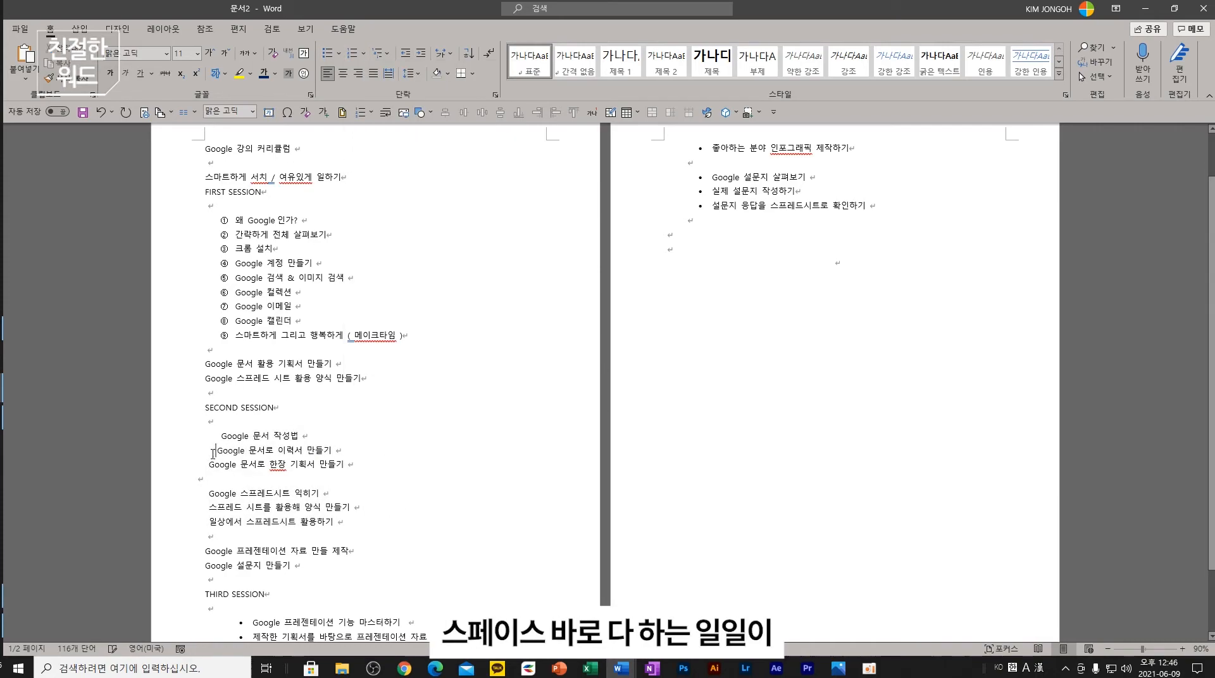
{"action": "left_click", "coordinate": [210, 465]}
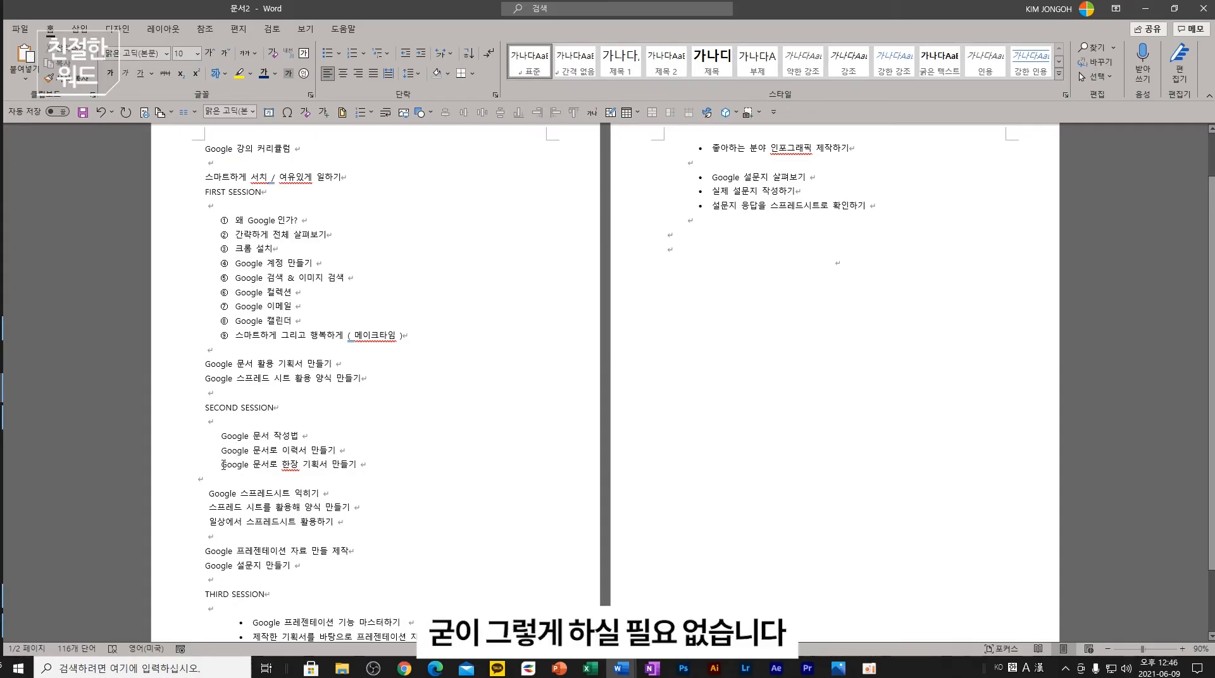
{"action": "key", "text": "BackSpace"}
{"action": "key", "text": "BackSpace"}
{"action": "key", "text": "BackSpace"}
{"action": "key", "text": "Up"}
{"action": "key", "text": "BackSpace"}
{"action": "key", "text": "BackSpace"}
{"action": "key", "text": "BackSpace"}
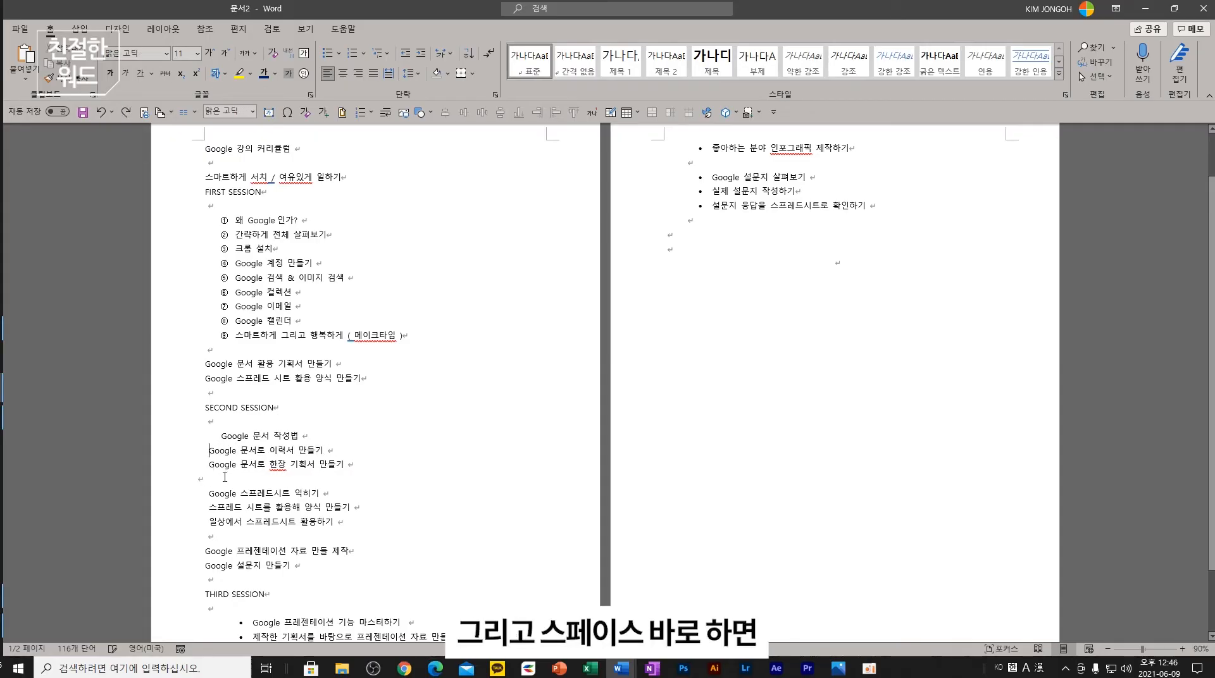
{"action": "key", "text": "Up"}
{"action": "key", "text": "BackSpace"}
{"action": "key", "text": "BackSpace"}
{"action": "key", "text": "BackSpace"}
{"action": "left_click", "coordinate": [368, 520]}
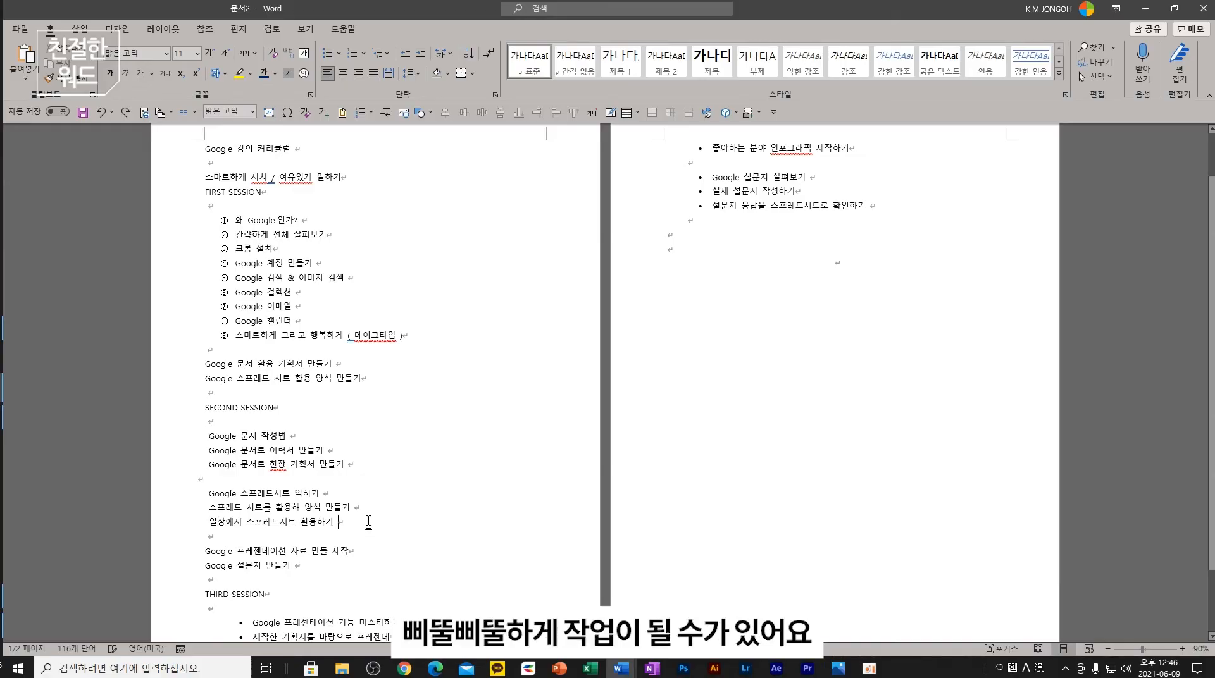
- Number the six SECOND SESSION lines ①–⑥ with circled numbers, then show the line-spacing slide
{"action": "left_click_drag", "start_coordinate": [349, 518], "coordinate": [207, 435]}
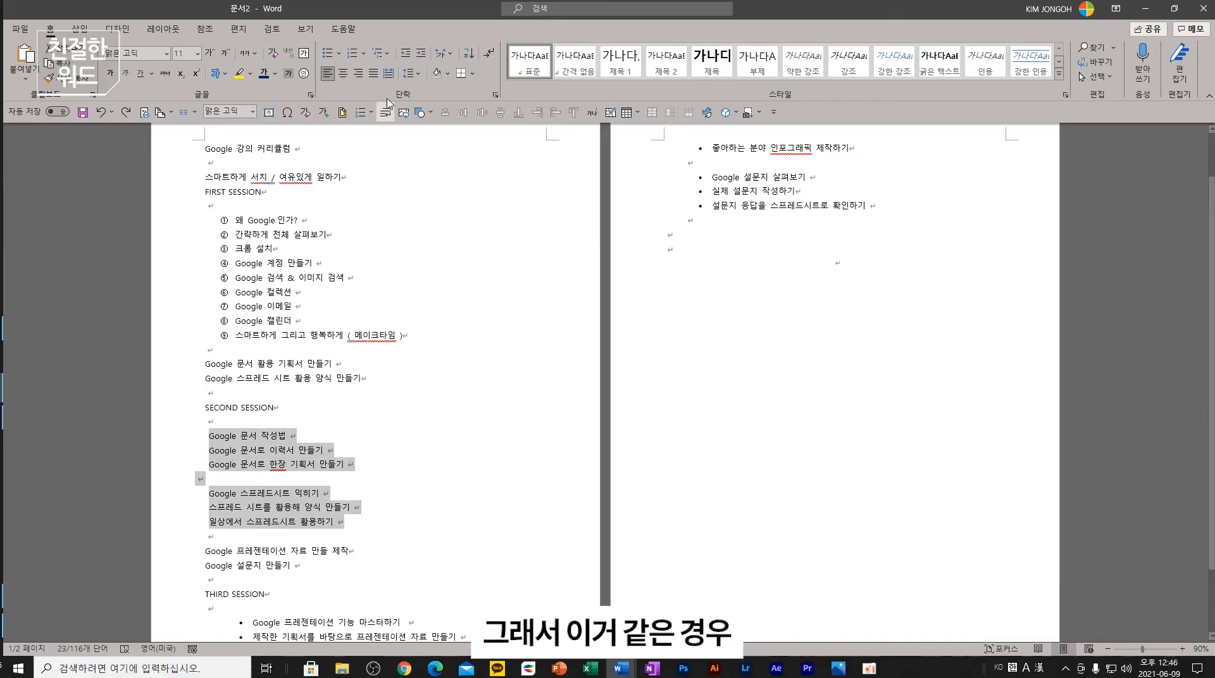
{"action": "left_click", "coordinate": [420, 54]}
{"action": "left_click", "coordinate": [405, 54]}
{"action": "left_click", "coordinate": [406, 56]}
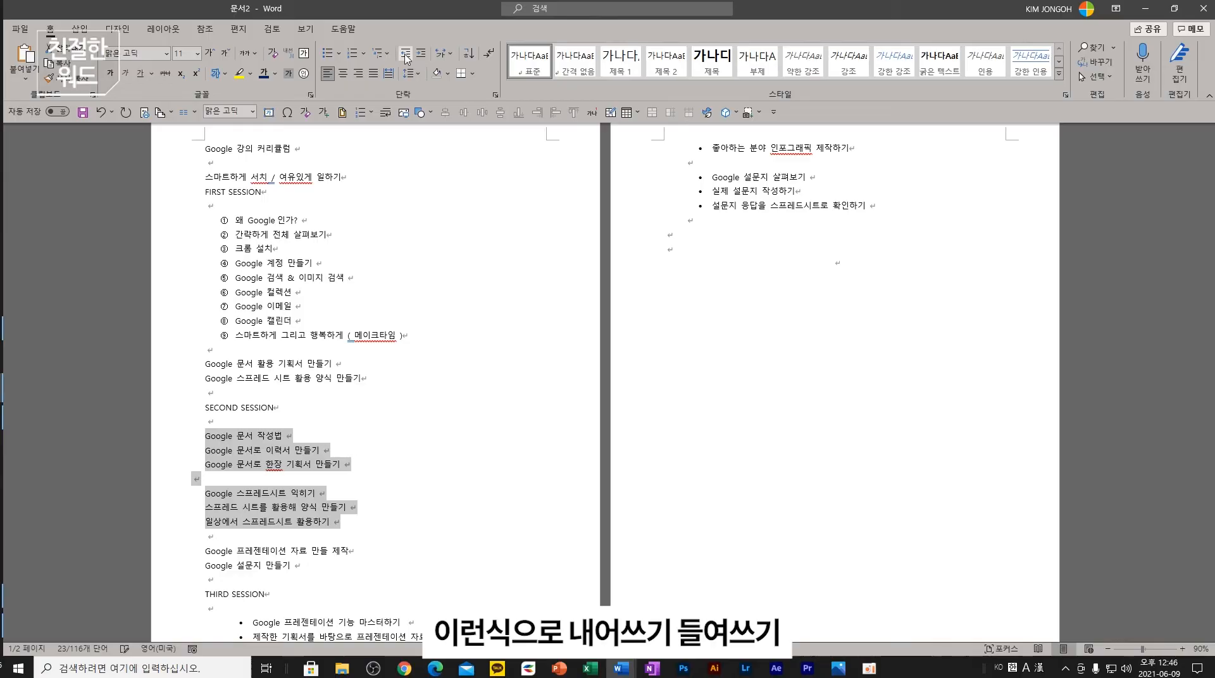
{"action": "left_click", "coordinate": [420, 54]}
{"action": "left_click", "coordinate": [420, 55]}
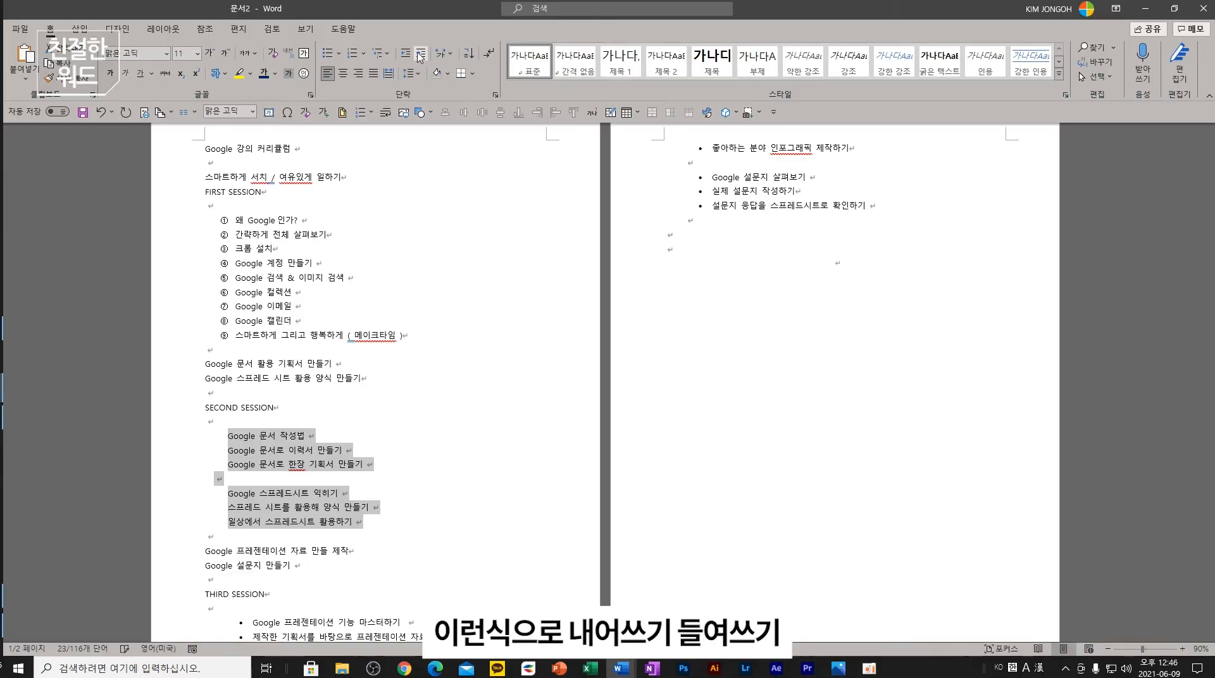
{"action": "left_click", "coordinate": [406, 55]}
{"action": "left_click", "coordinate": [407, 55]}
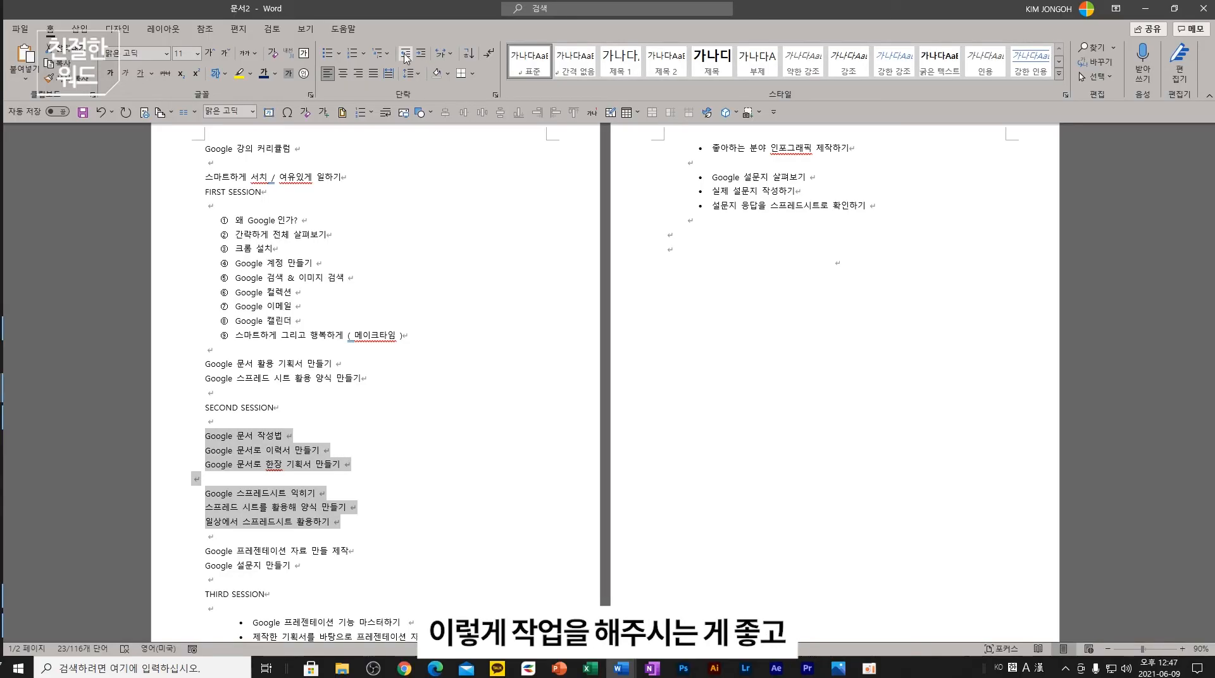
{"action": "left_click", "coordinate": [364, 53]}
{"action": "left_click", "coordinate": [473, 180]}
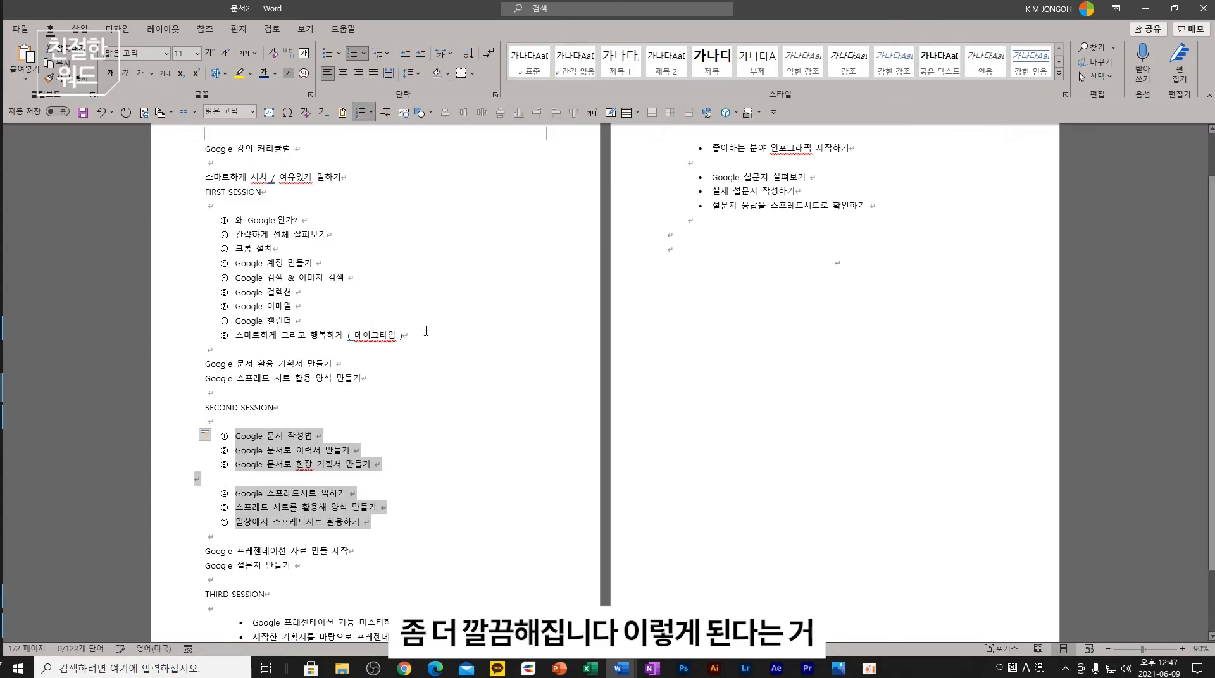
{"action": "left_click", "coordinate": [448, 394]}
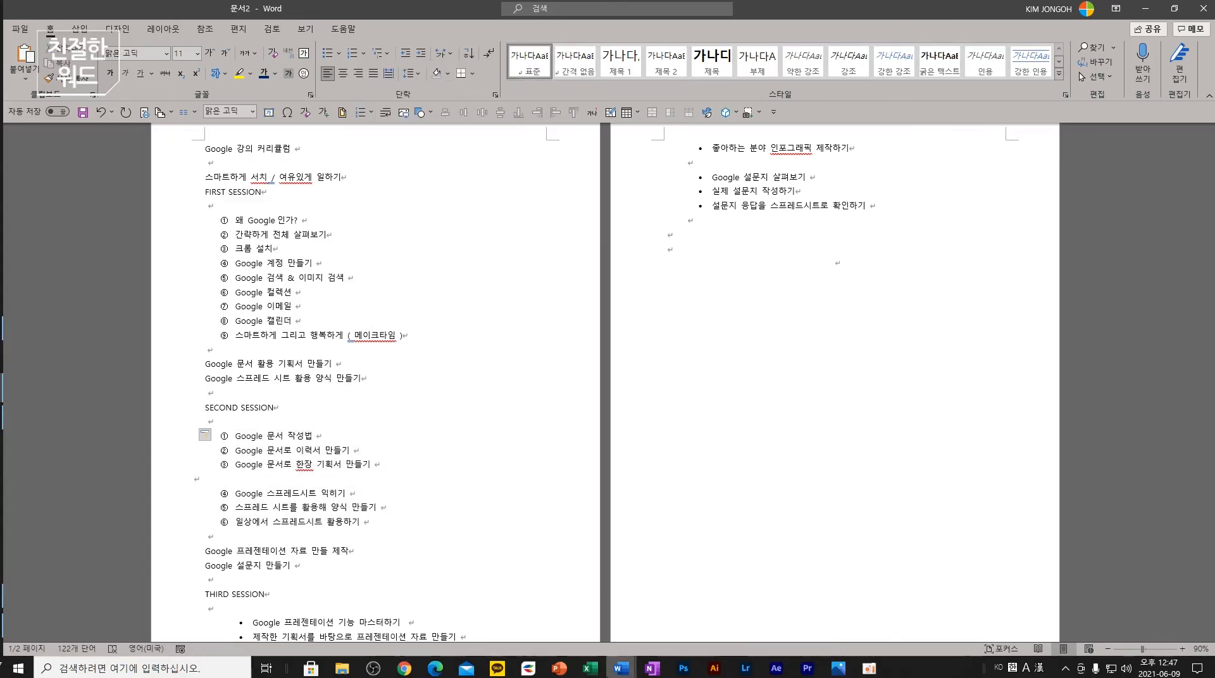
{"action": "left_click", "coordinate": [559, 669]}
{"action": "left_click", "coordinate": [99, 481]}
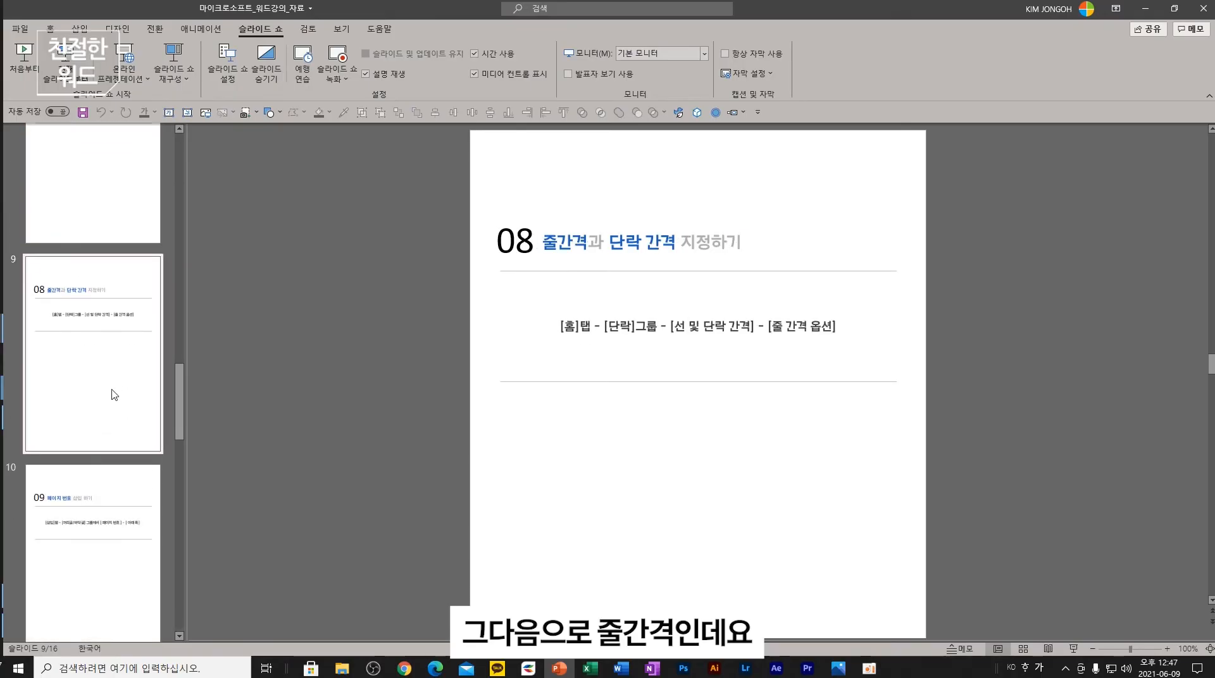
- Inspect the line spacing options for items ① to ⑨, leaving spacing at 1.0
{"action": "left_click", "coordinate": [1145, 9]}
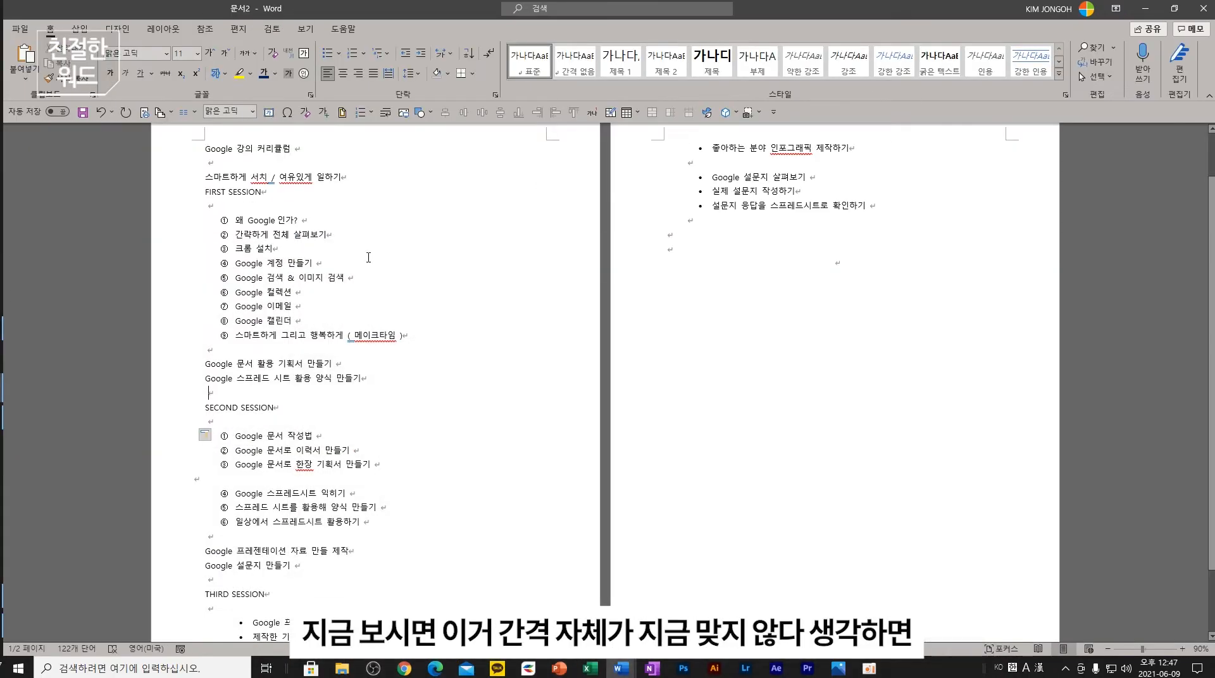
{"action": "left_click", "coordinate": [397, 340]}
{"action": "left_click_drag", "start_coordinate": [441, 337], "coordinate": [226, 213]}
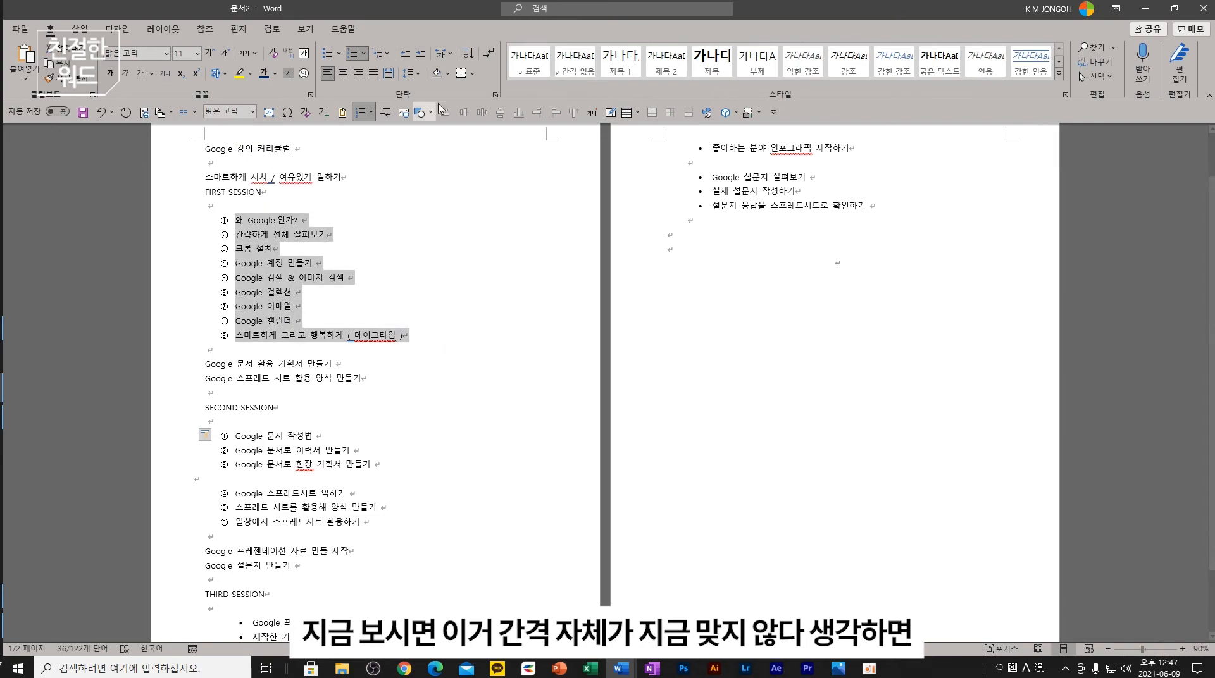
{"action": "left_click", "coordinate": [421, 75]}
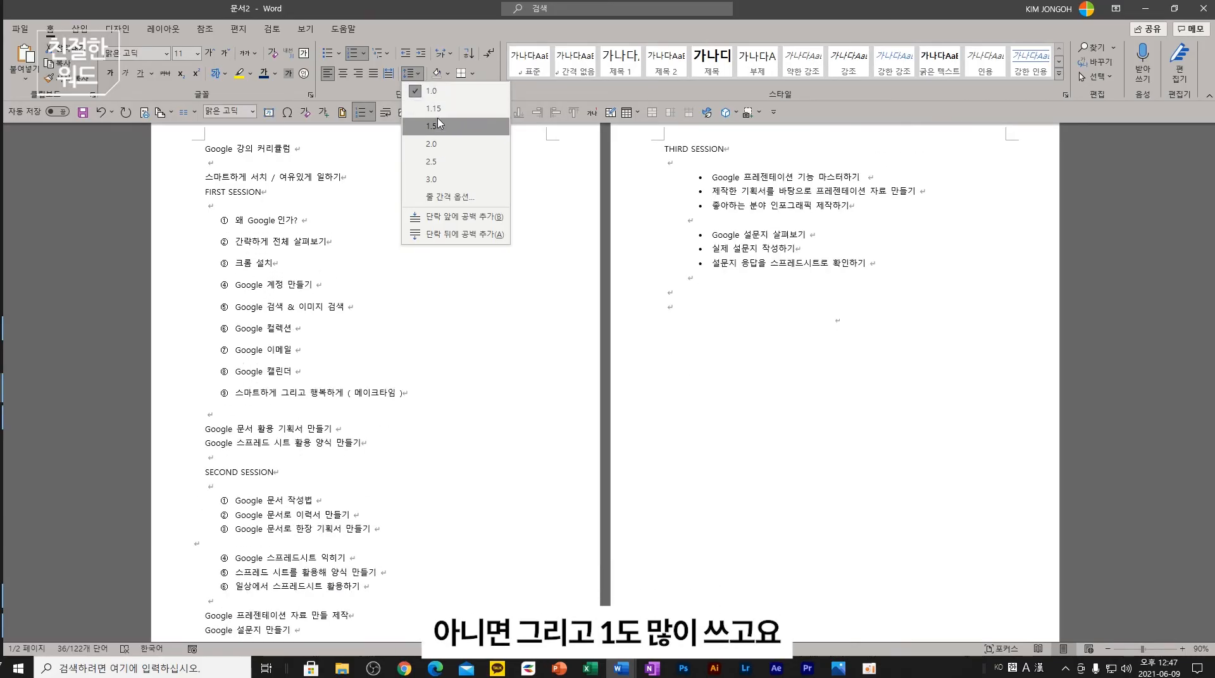
{"action": "left_click", "coordinate": [455, 198]}
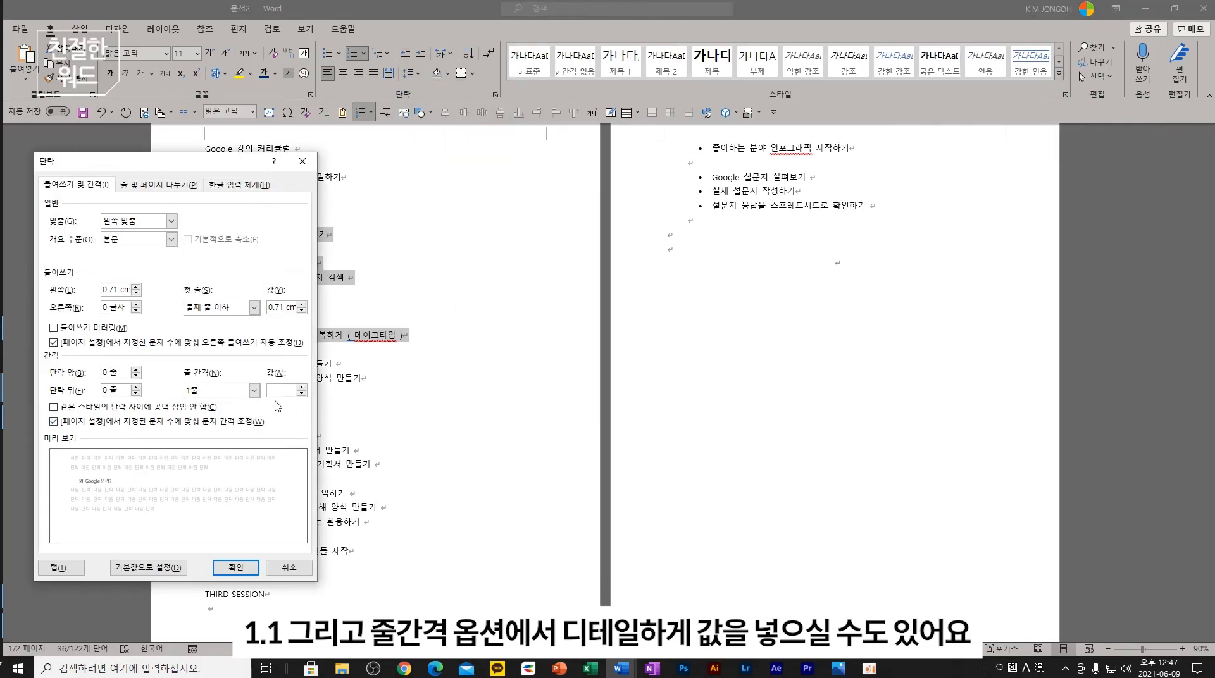
{"action": "left_click", "coordinate": [289, 567]}
{"action": "left_click", "coordinate": [345, 418]}
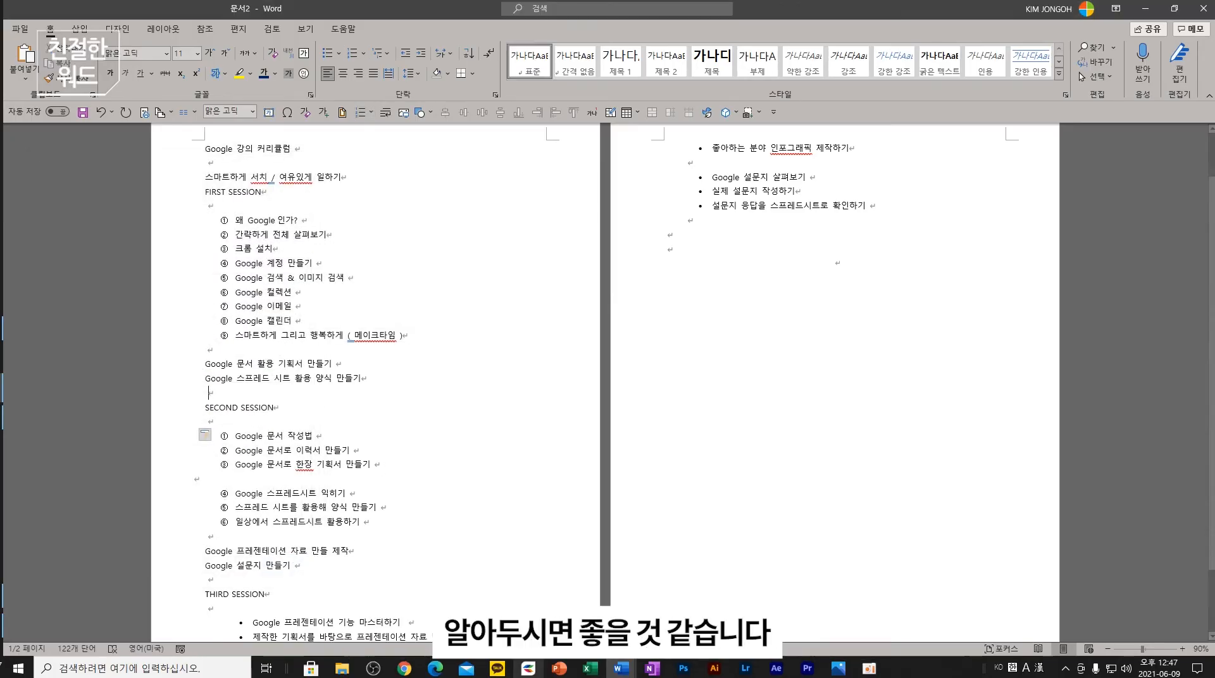
- Look at PowerPoint's page-number slide, then return to the Word document
{"action": "left_click", "coordinate": [559, 668]}
{"action": "left_click", "coordinate": [114, 515]}
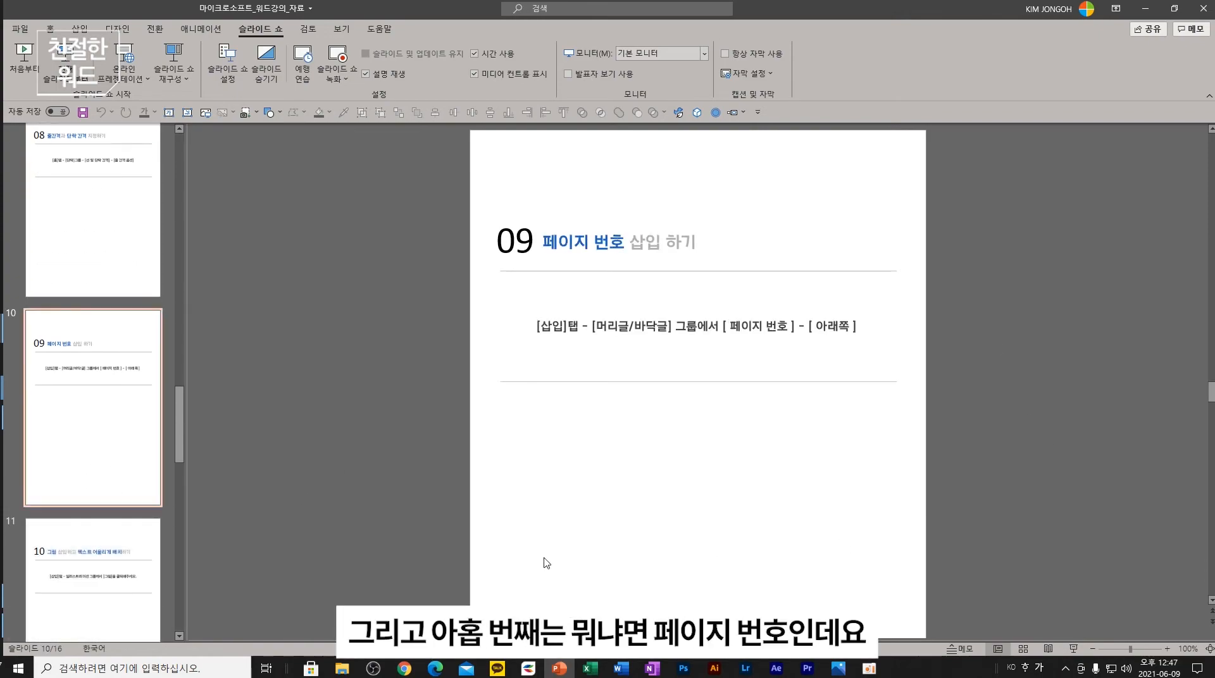
{"action": "left_click", "coordinate": [556, 670]}
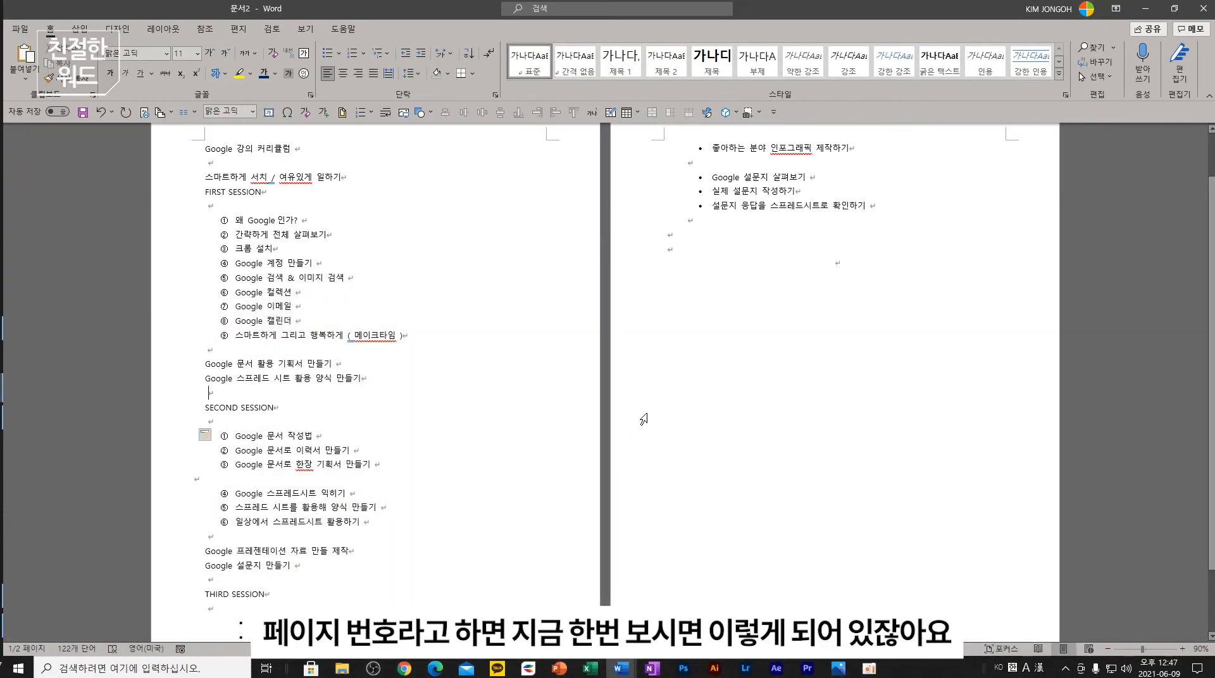
{"action": "scroll", "coordinate": [643, 418], "scroll_direction": "down", "scroll_amount": 3, "text": "ctrl"}
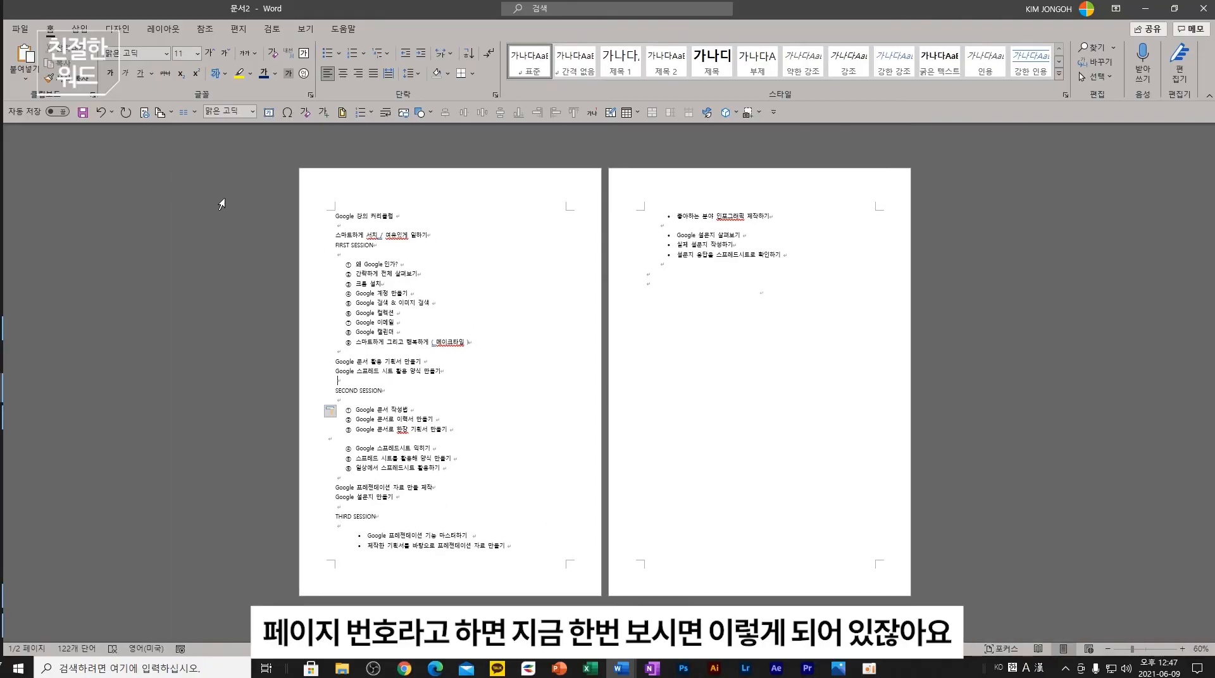
{"action": "left_click", "coordinate": [80, 28]}
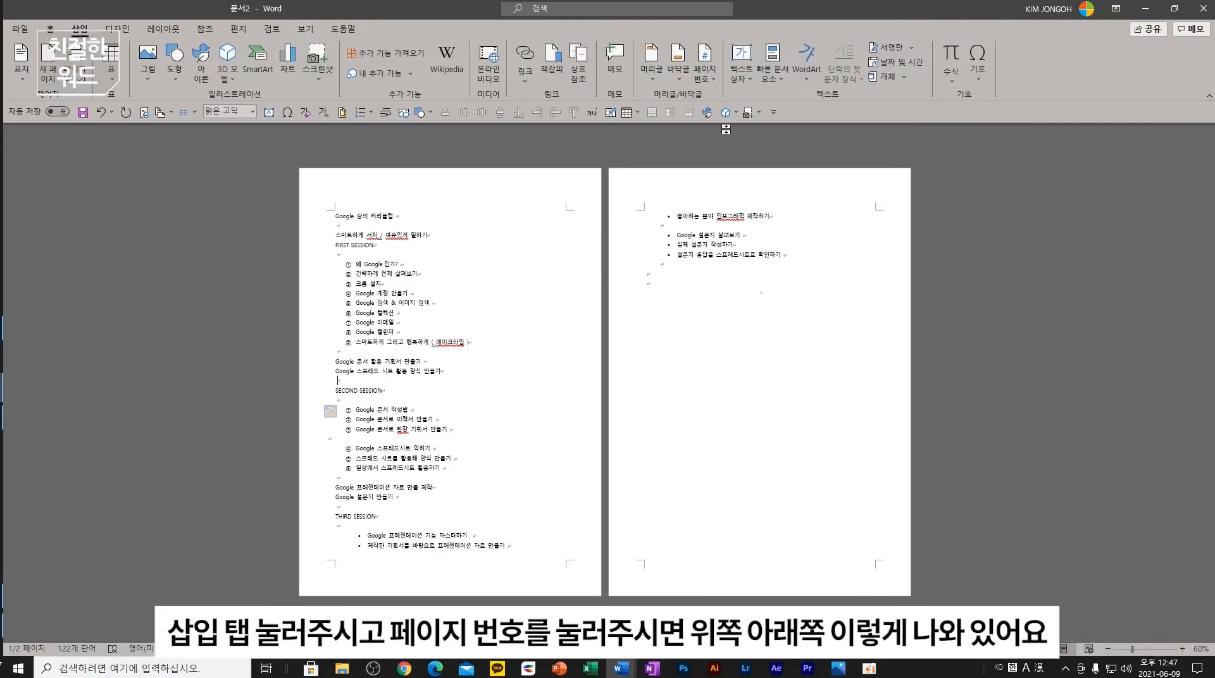
- Insert a page number at the top of the page, then undo it
{"action": "left_click", "coordinate": [708, 76]}
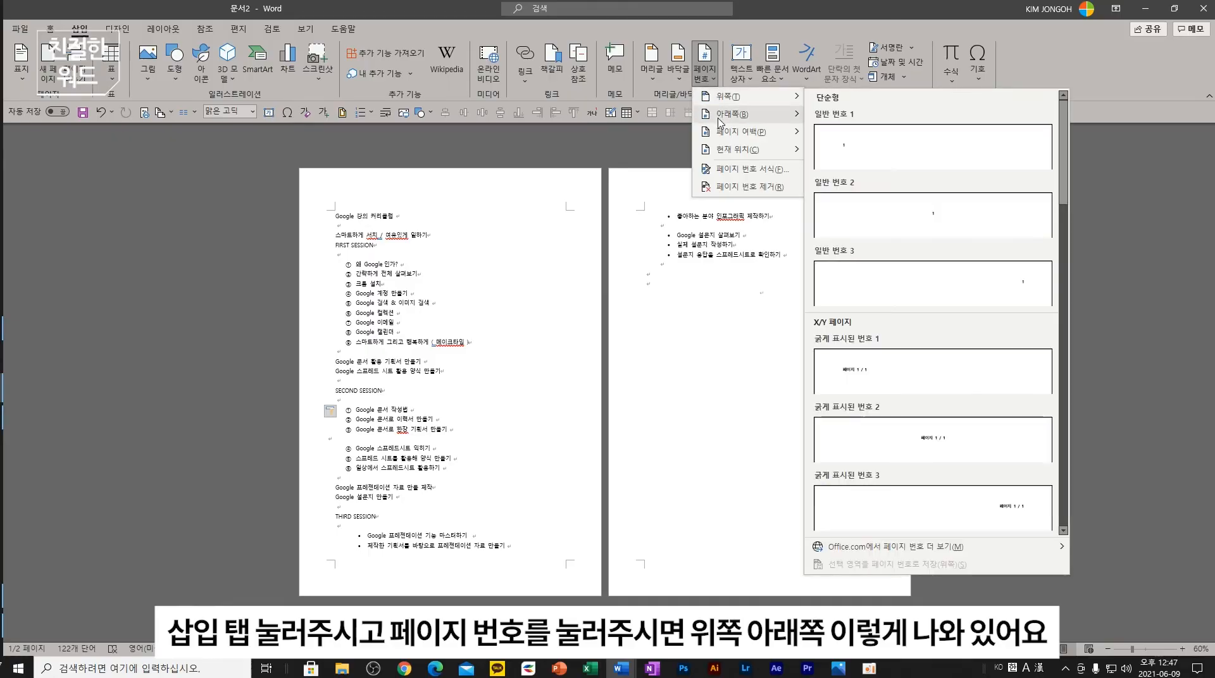
{"action": "mouse_move", "coordinate": [728, 117]}
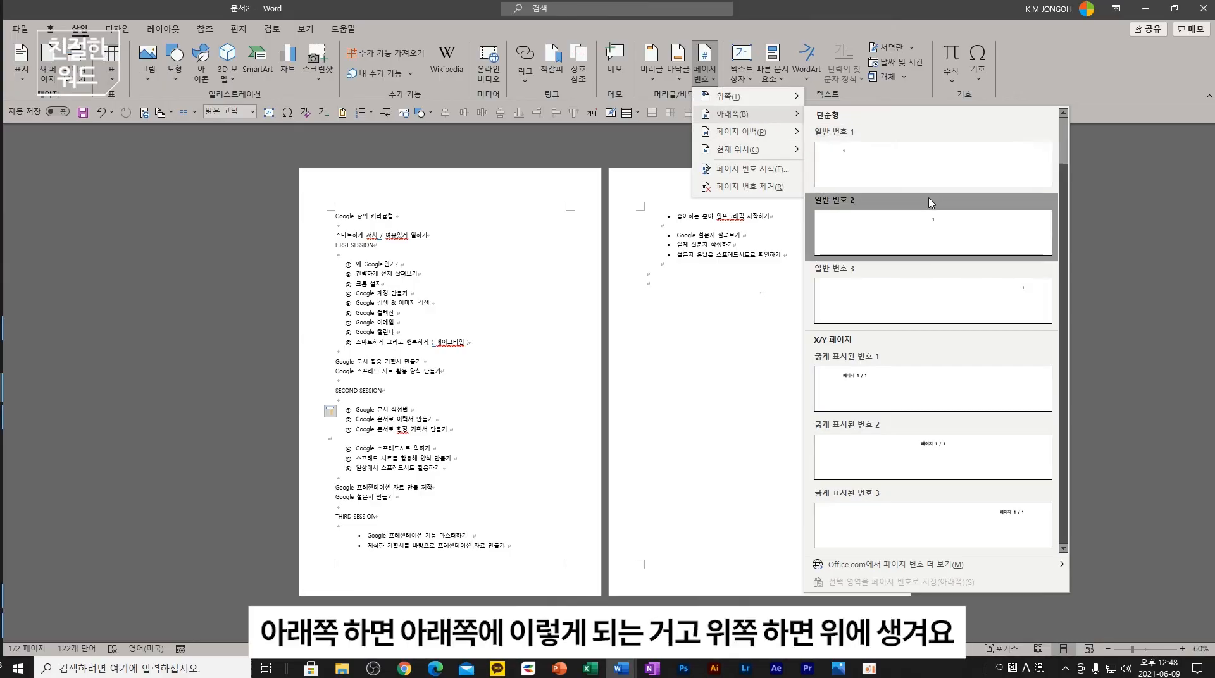
{"action": "mouse_move", "coordinate": [727, 96]}
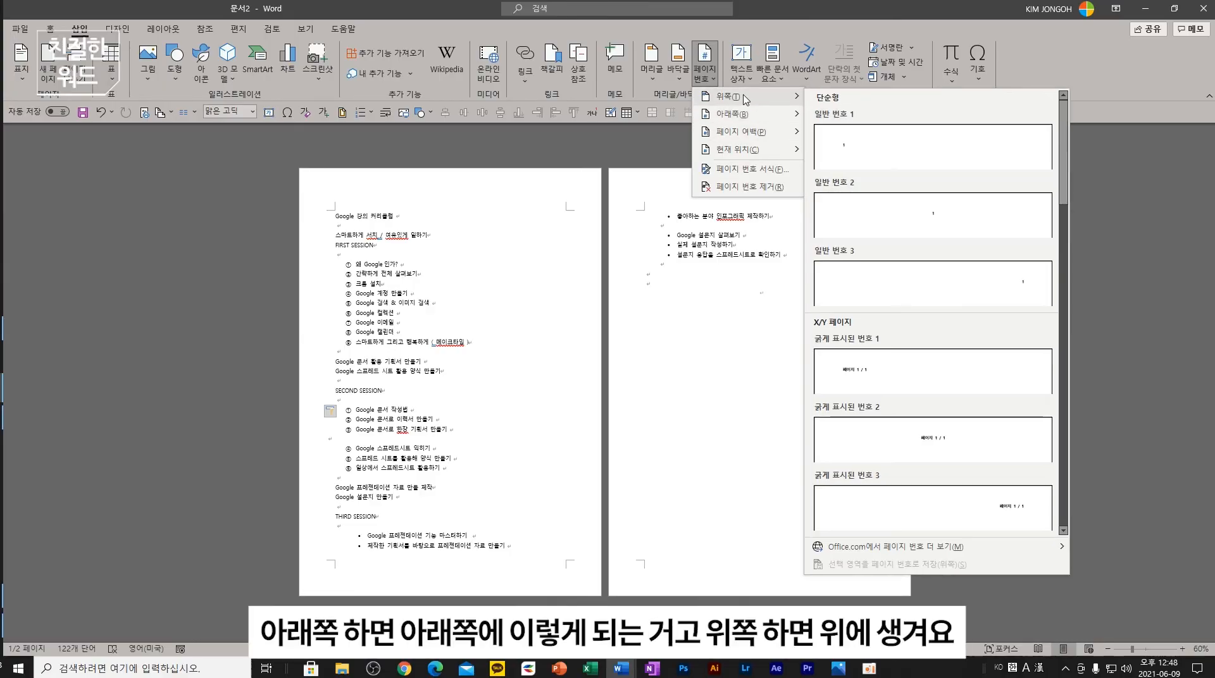
{"action": "left_click", "coordinate": [863, 139]}
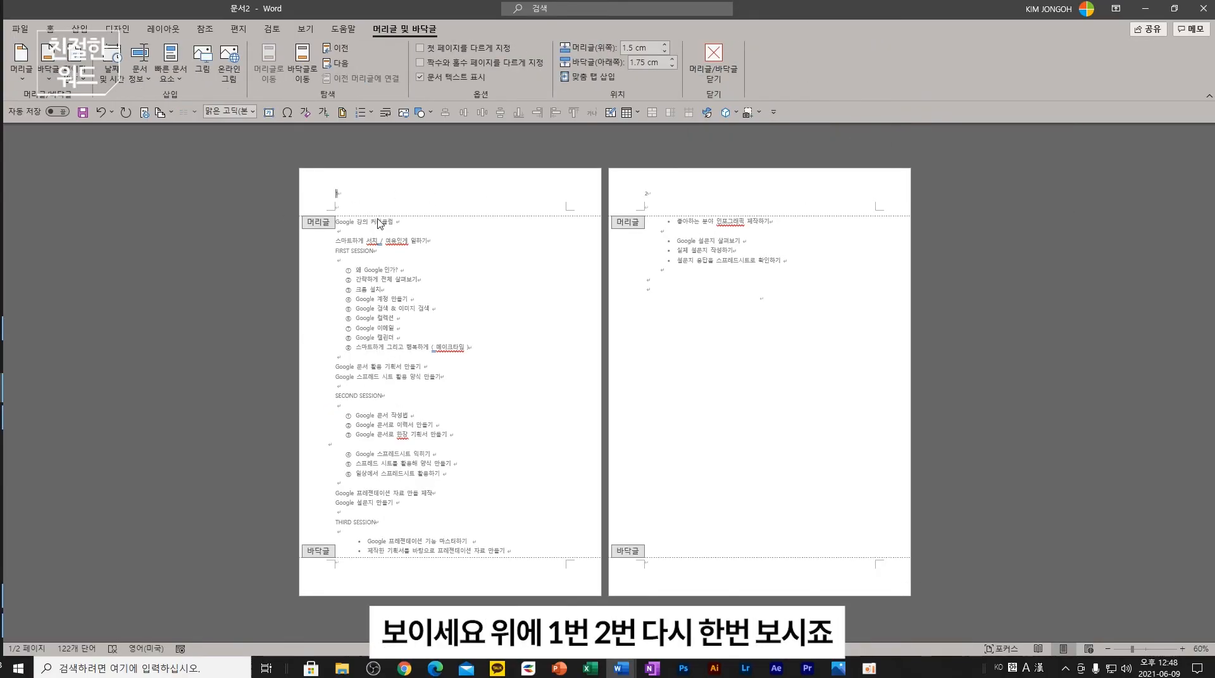
{"action": "key", "text": "ctrl+z"}
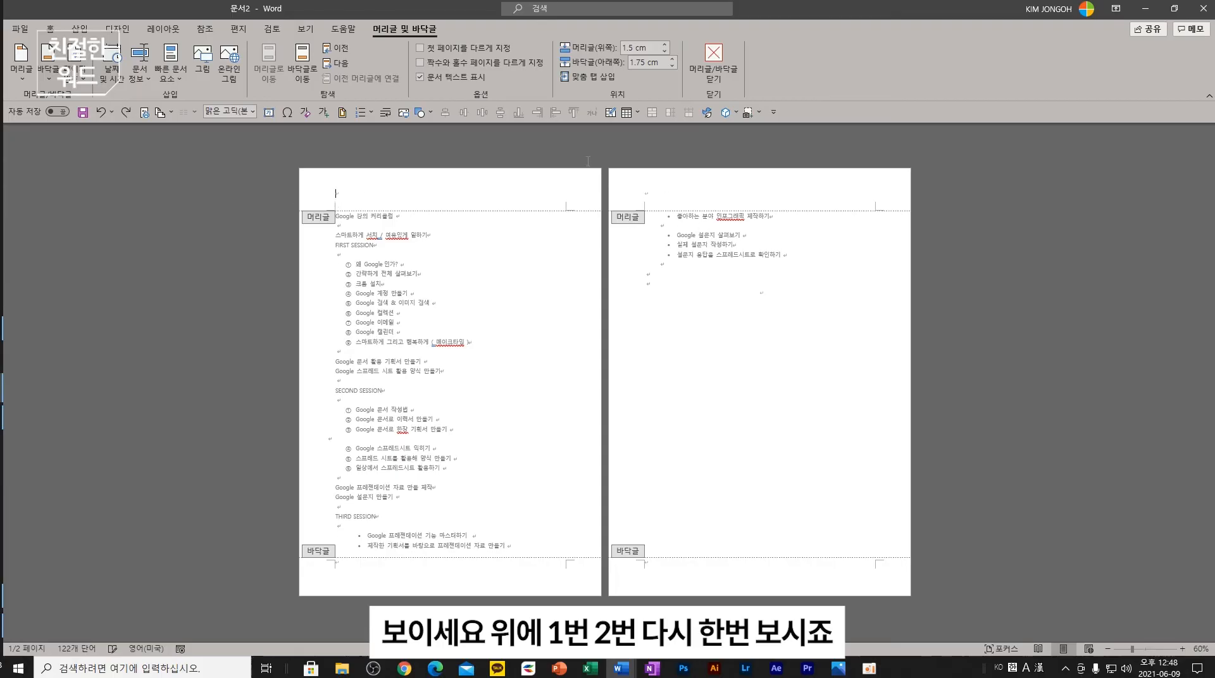
- Add a bottom-centred Plain Number 2 page number, undo it, and close header and footer editing
{"action": "left_click", "coordinate": [50, 28]}
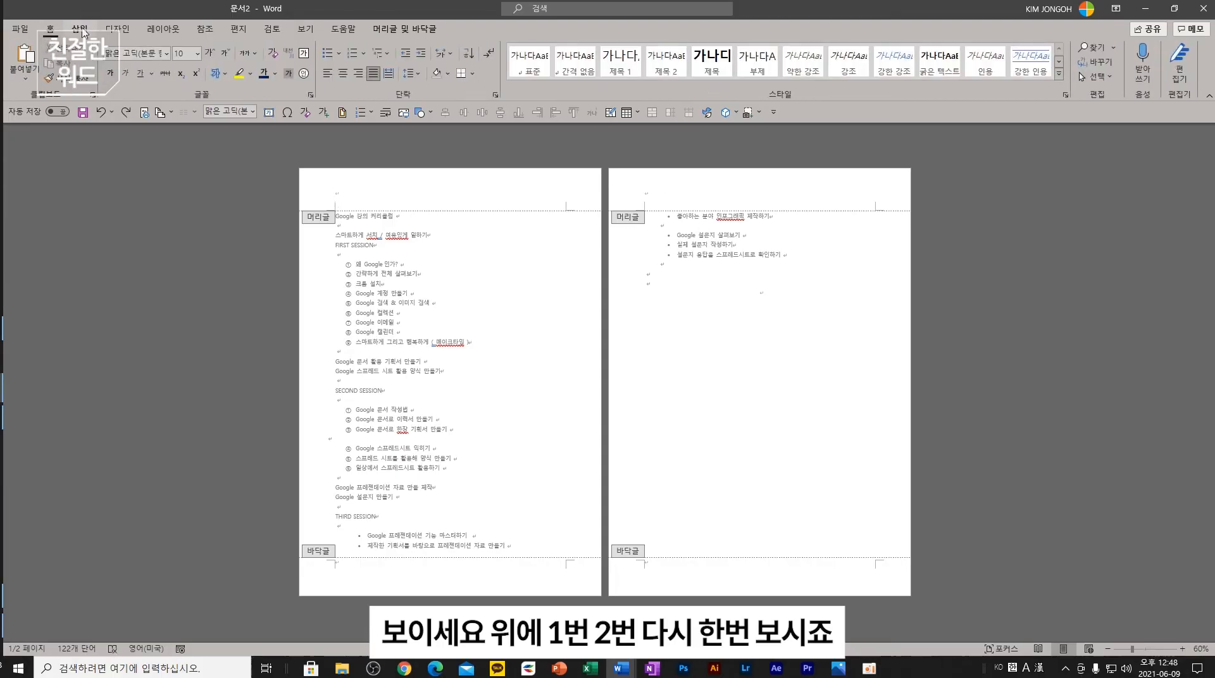
{"action": "left_click", "coordinate": [74, 34]}
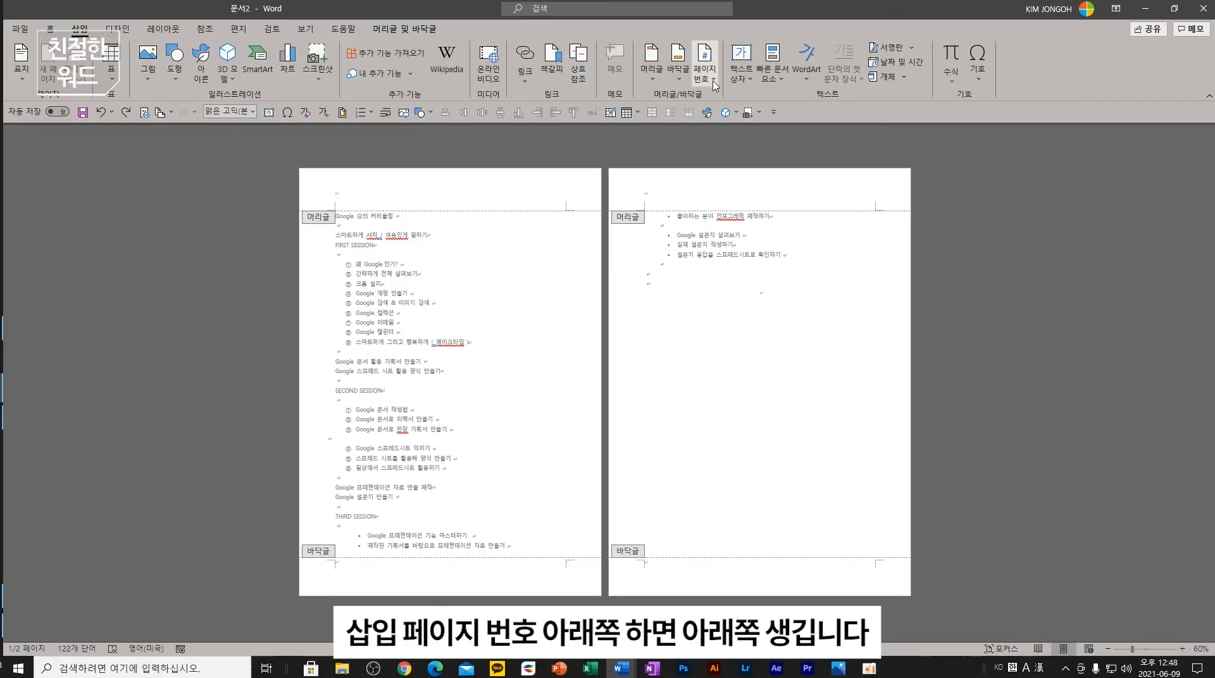
{"action": "left_click", "coordinate": [704, 67]}
{"action": "mouse_move", "coordinate": [731, 116]}
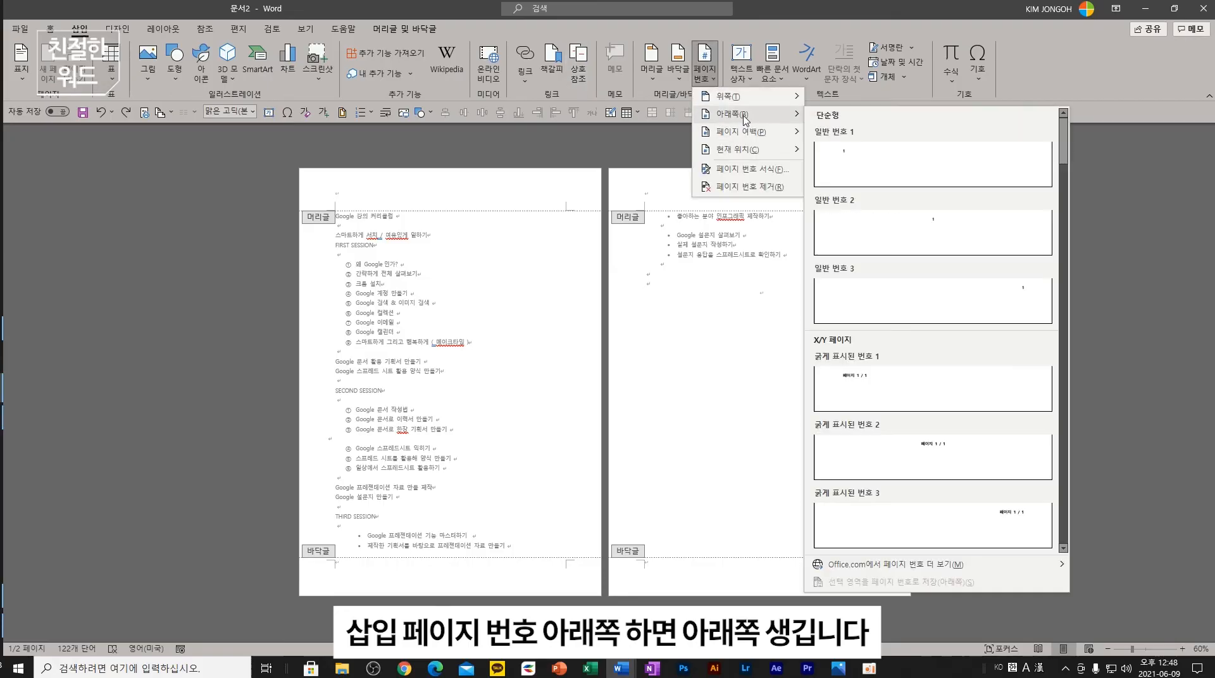
{"action": "left_click", "coordinate": [911, 228]}
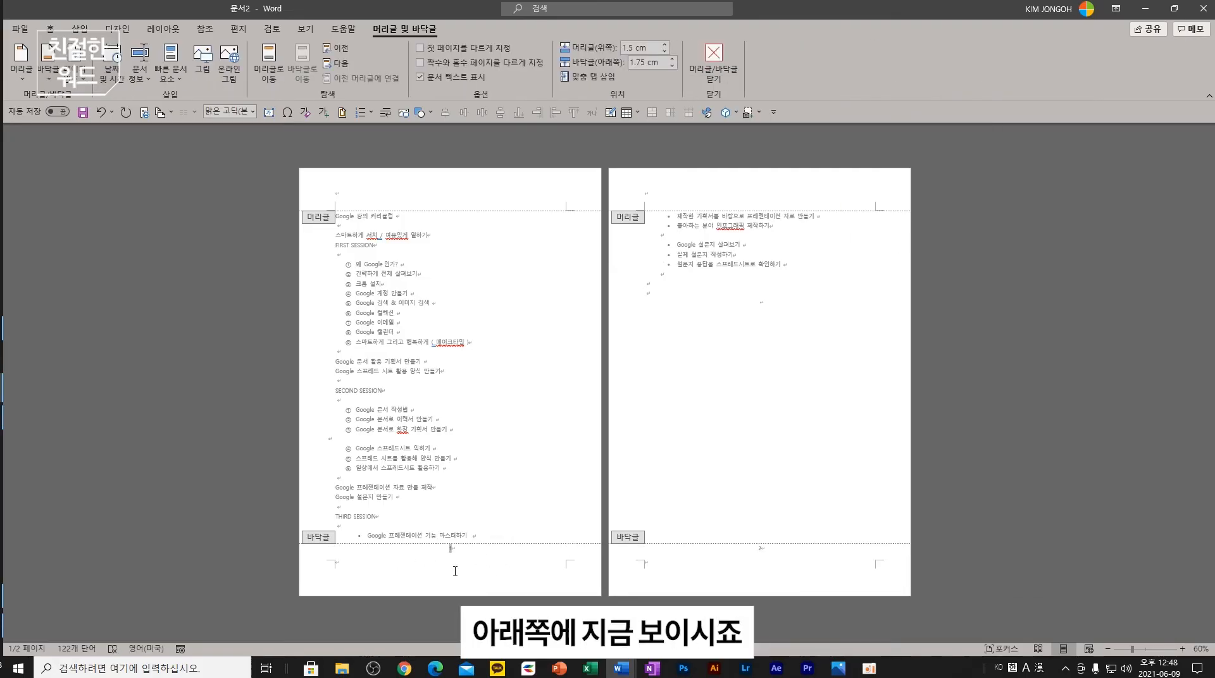
{"action": "key", "text": "ctrl+z"}
{"action": "key", "text": "ctrl+z"}
{"action": "key", "text": "ctrl+z"}
{"action": "key", "text": "ctrl+z"}
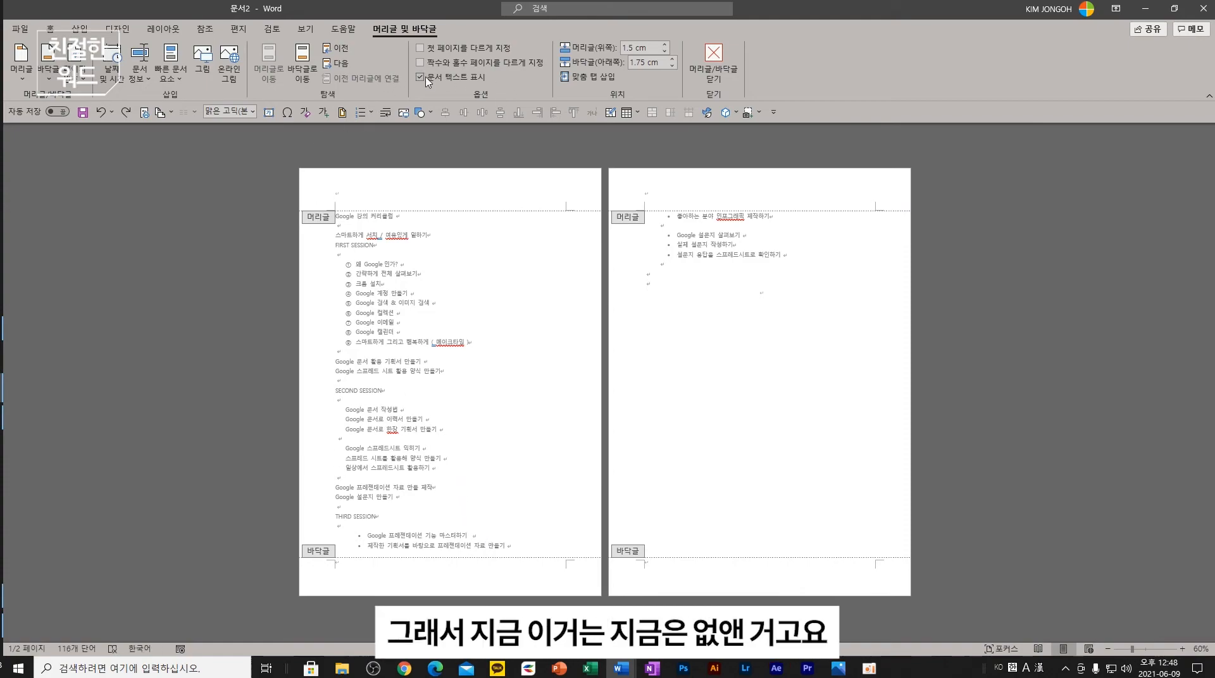
{"action": "left_click", "coordinate": [713, 60]}
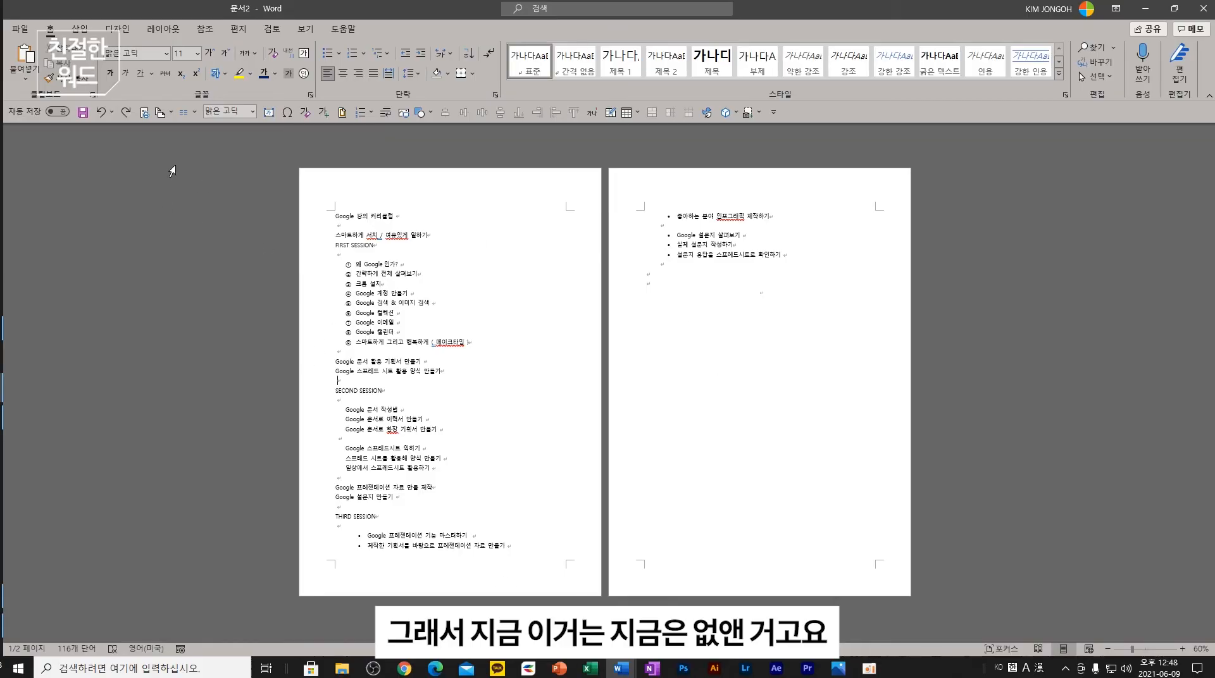
- Add a Bold Numbers page X of Y header, undo it, and switch to the picture-insertion slide
{"action": "left_click", "coordinate": [79, 29]}
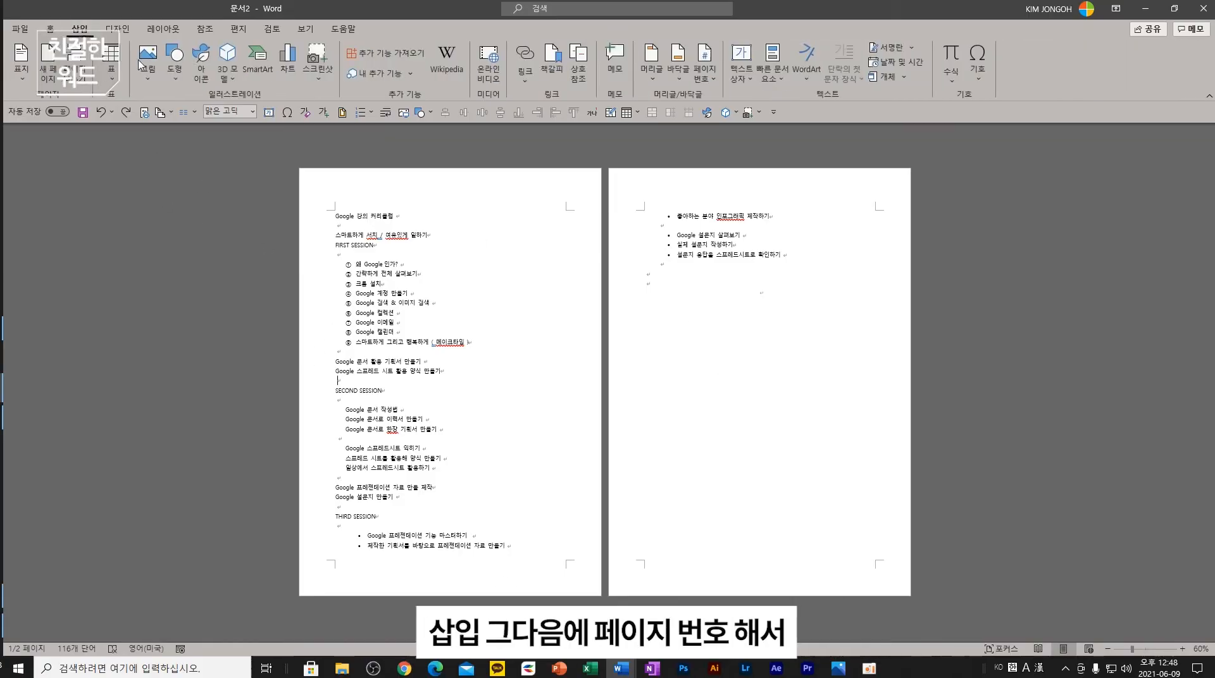
{"action": "left_click", "coordinate": [713, 79]}
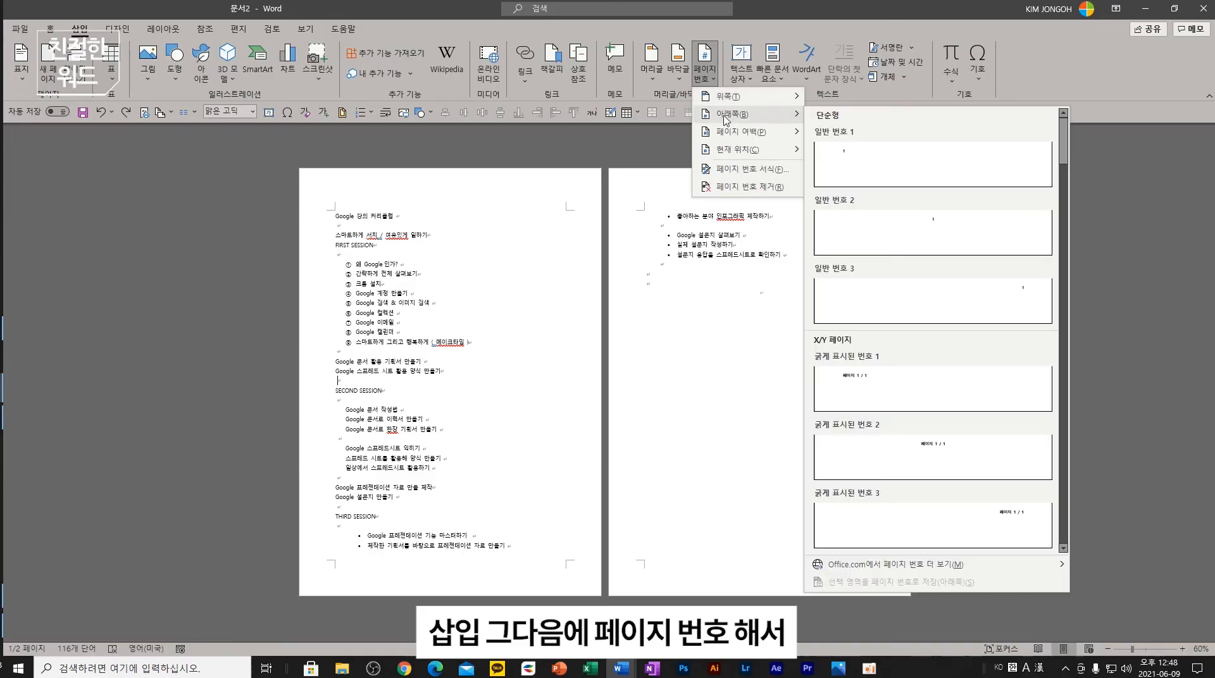
{"action": "mouse_move", "coordinate": [727, 135]}
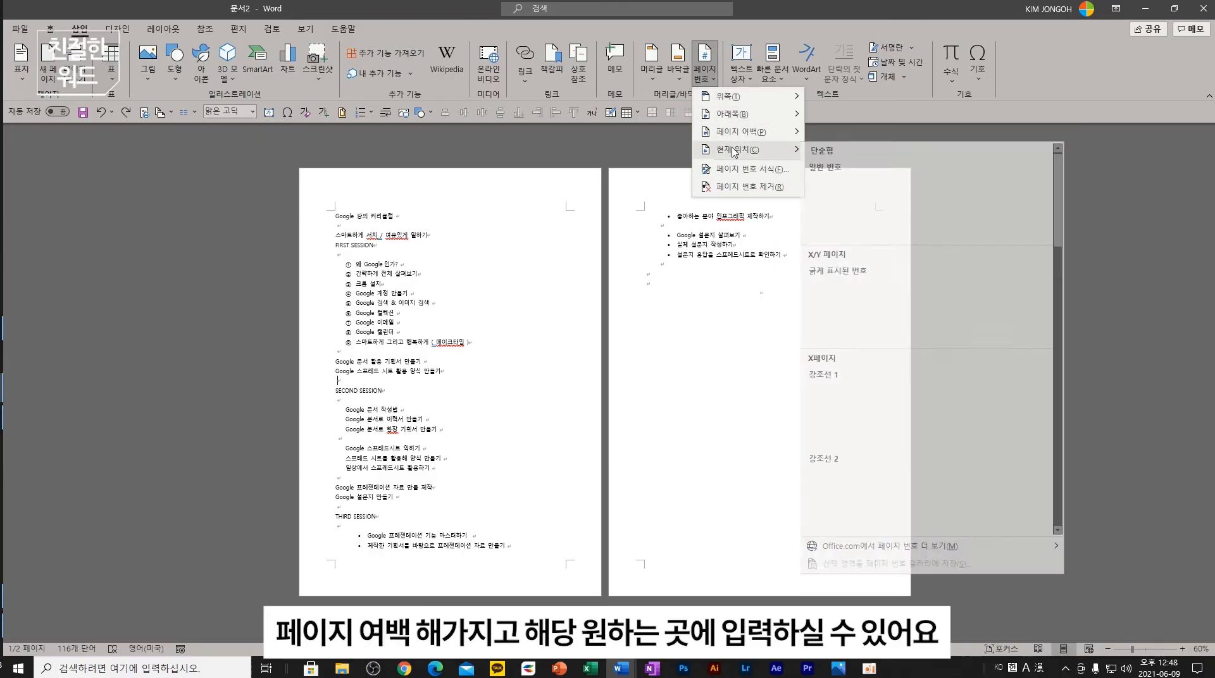
{"action": "mouse_move", "coordinate": [747, 102]}
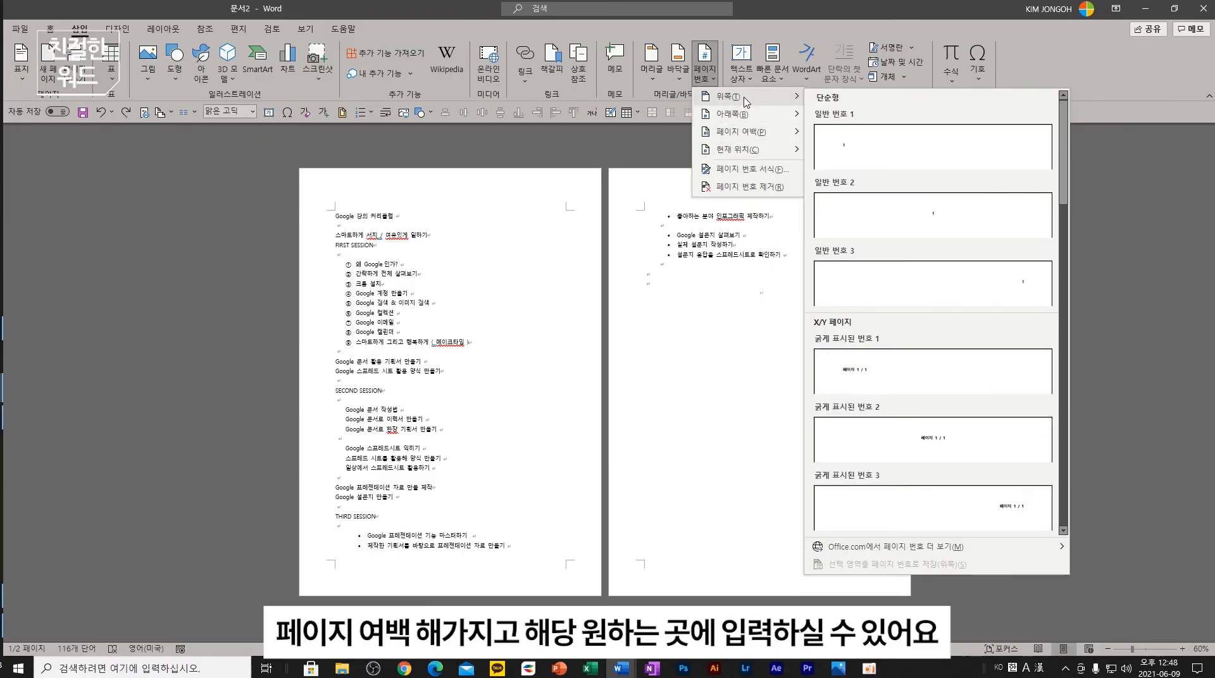
{"action": "left_click", "coordinate": [873, 365]}
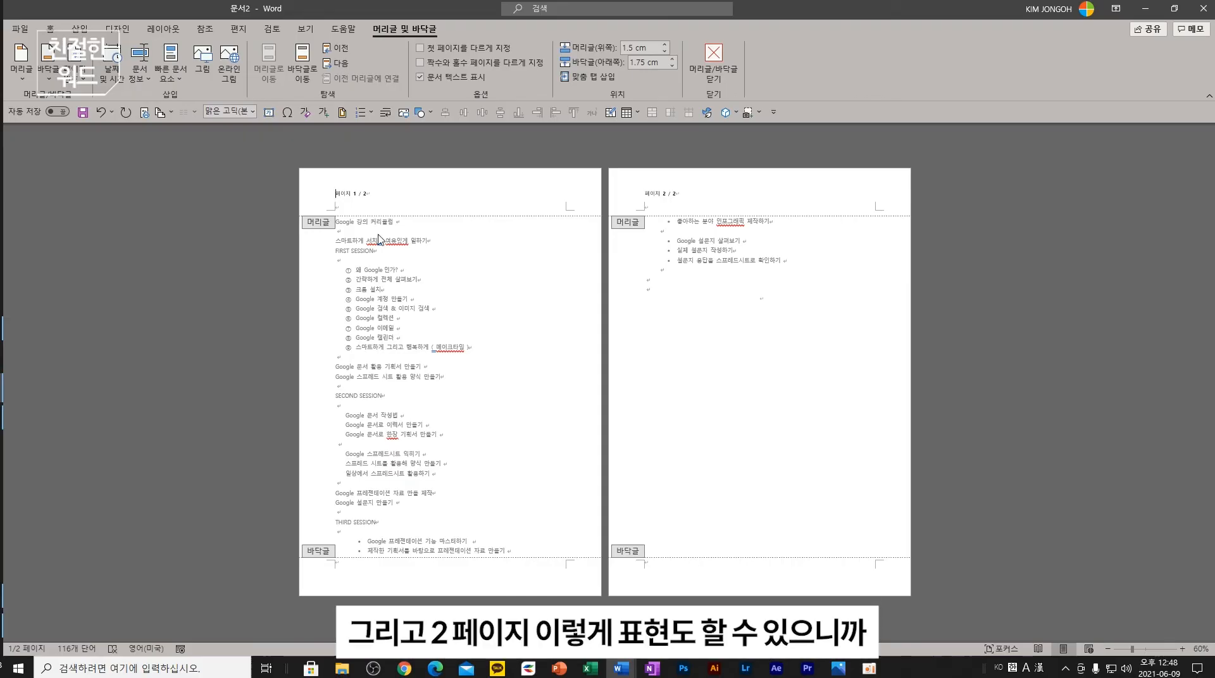
{"action": "key", "text": "ctrl+z"}
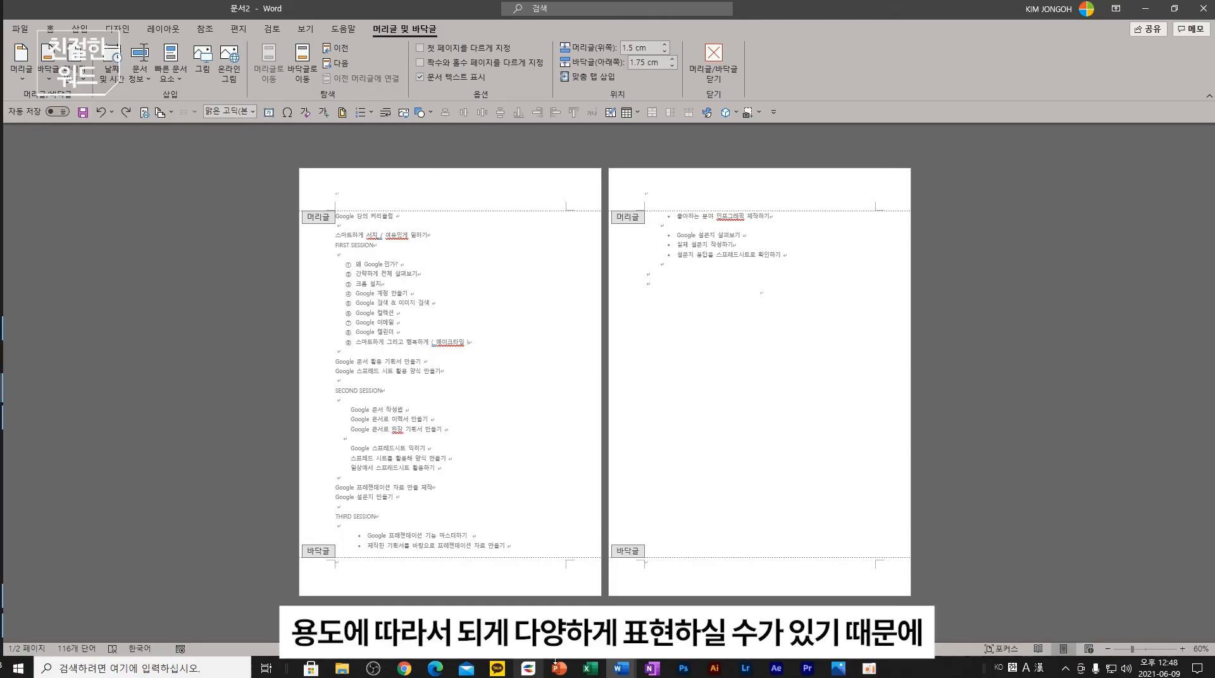
{"action": "mouse_move", "coordinate": [623, 670]}
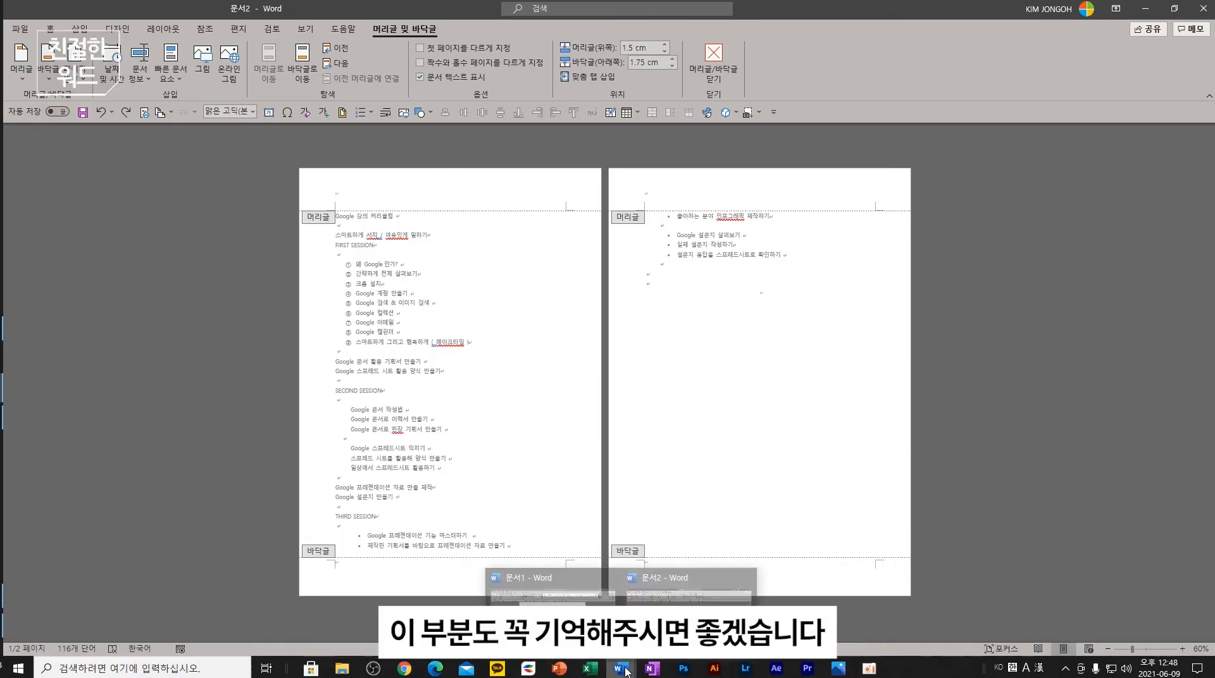
{"action": "left_click", "coordinate": [506, 582]}
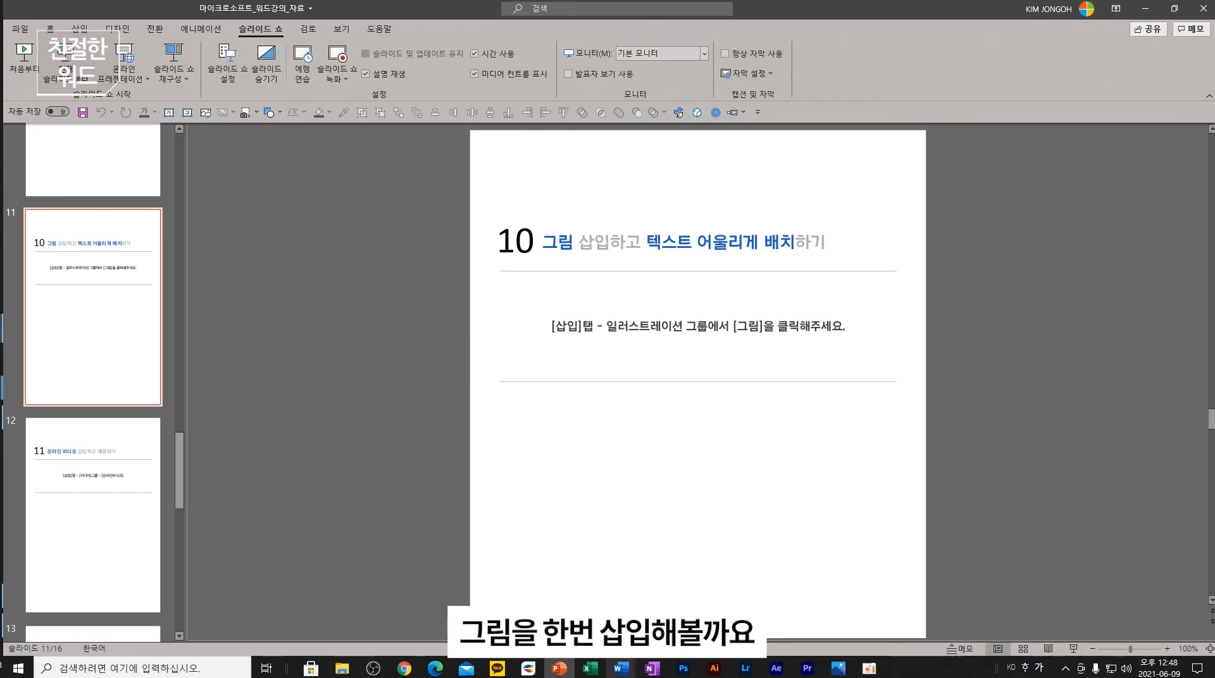
- Return to the curriculum, close header editing, and add blank lines above the title
{"action": "mouse_move", "coordinate": [622, 669]}
{"action": "left_click", "coordinate": [689, 582]}
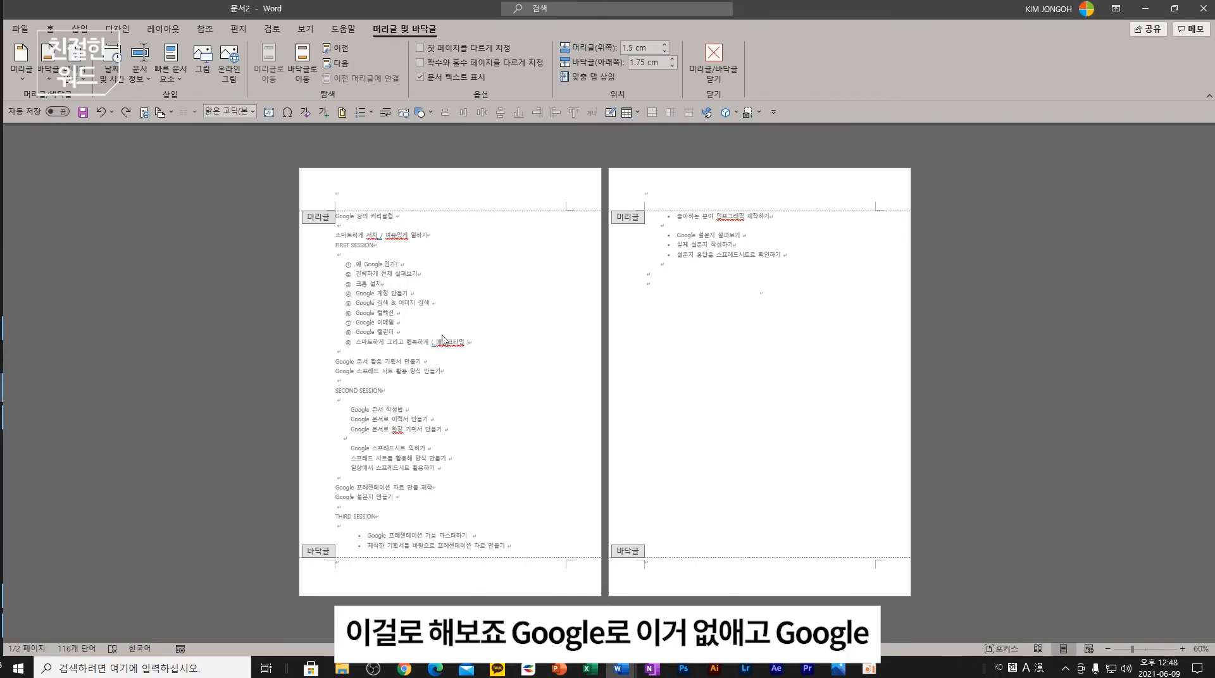
{"action": "scroll", "coordinate": [442, 329], "scroll_direction": "up", "scroll_amount": 2, "text": "ctrl"}
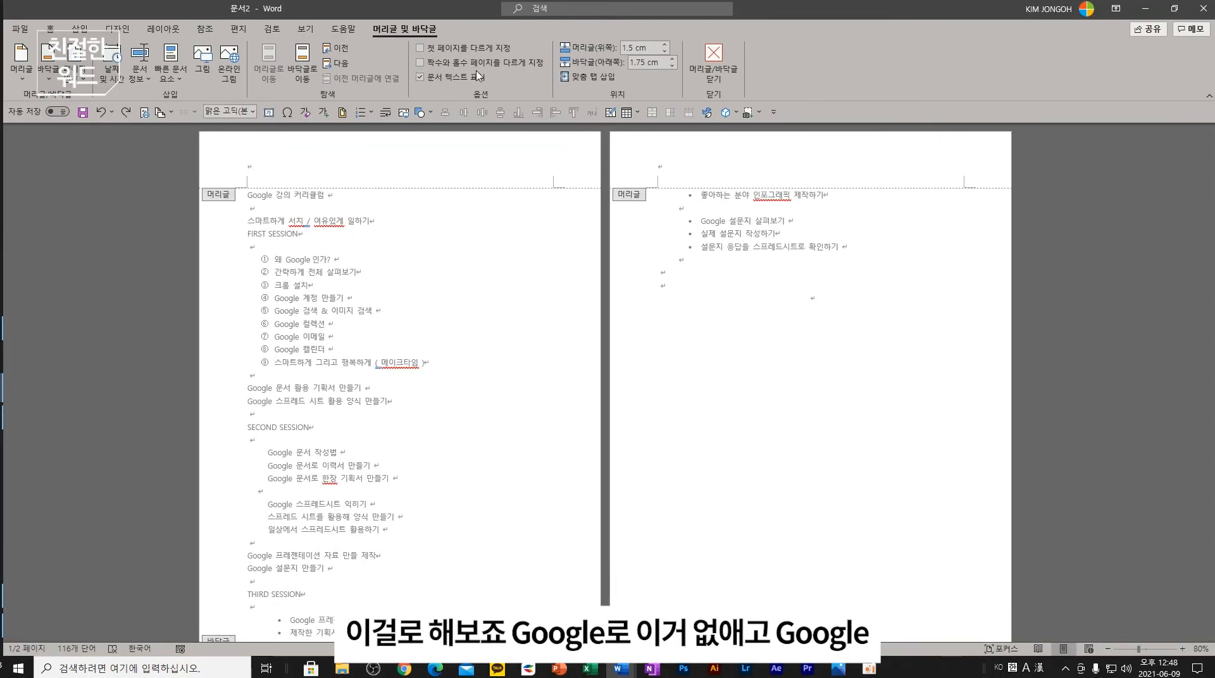
{"action": "left_click", "coordinate": [714, 61]}
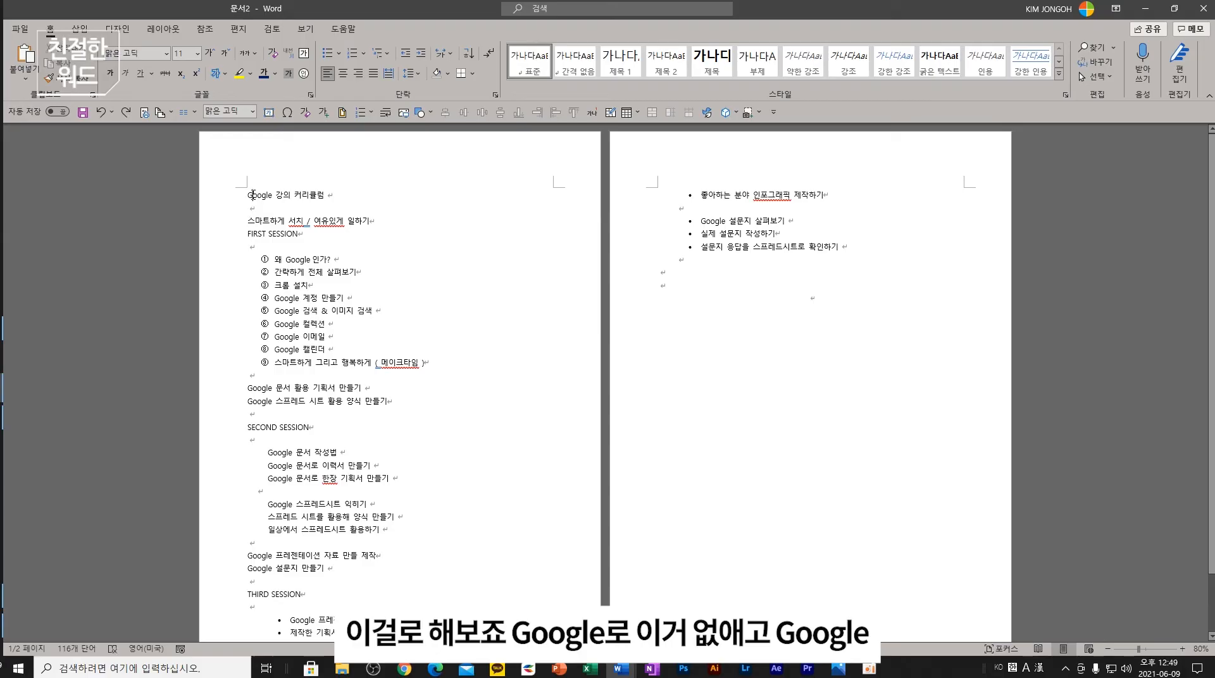
{"action": "key", "text": "Return"}
{"action": "key", "text": "Return"}
{"action": "key", "text": "Return"}
{"action": "key", "text": "Return"}
{"action": "key", "text": "Up"}
{"action": "key", "text": "Up"}
{"action": "key", "text": "Up"}
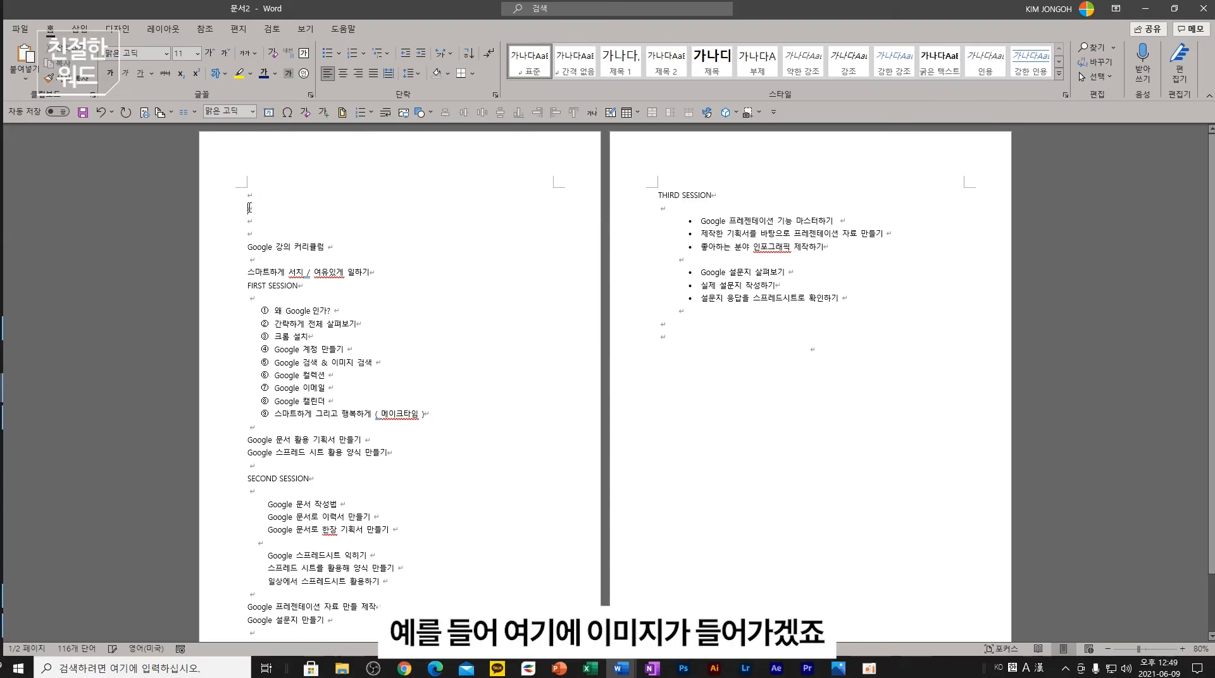
- Insert a stock photo of a woman looking at her phone from the 인터넷 search results
{"action": "left_click", "coordinate": [79, 28]}
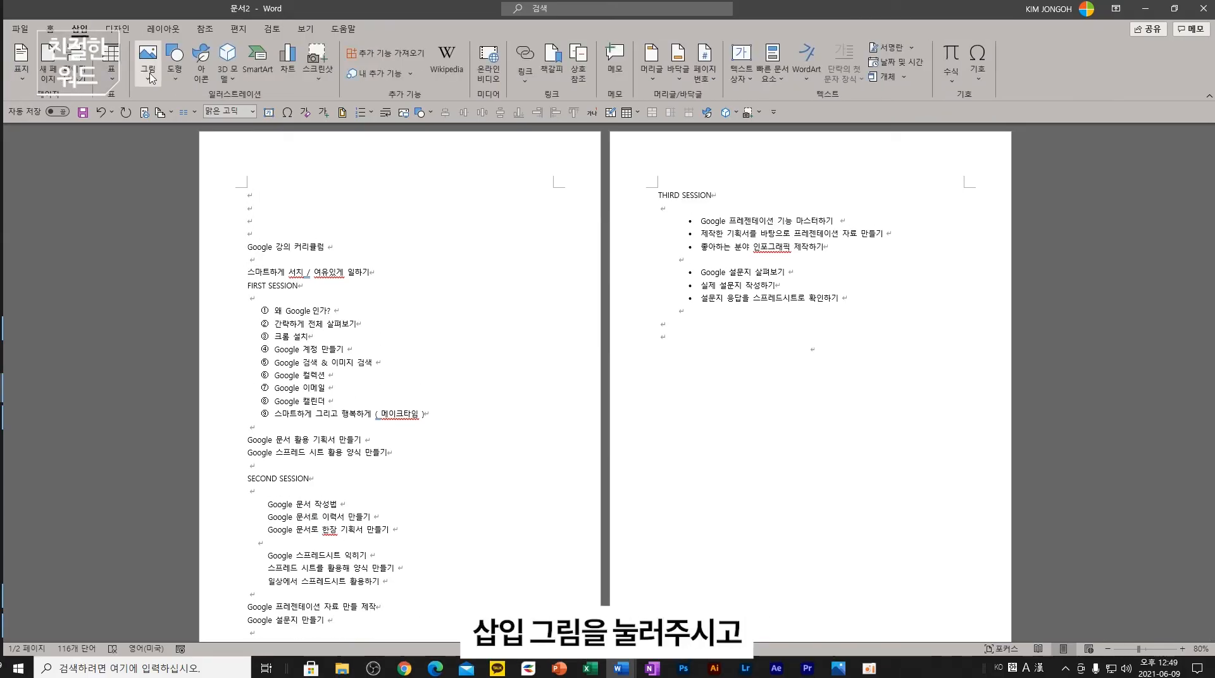
{"action": "left_click", "coordinate": [150, 73]}
{"action": "left_click", "coordinate": [186, 133]}
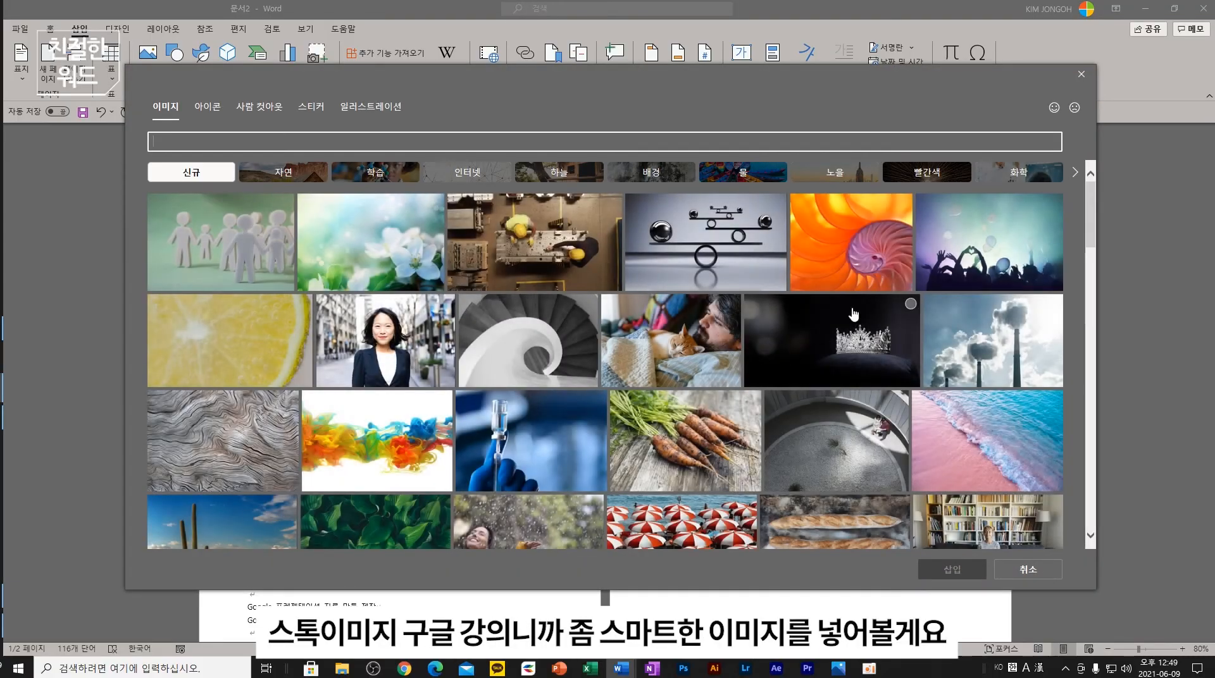
{"action": "left_click_drag", "start_coordinate": [1091, 203], "coordinate": [1086, 339]}
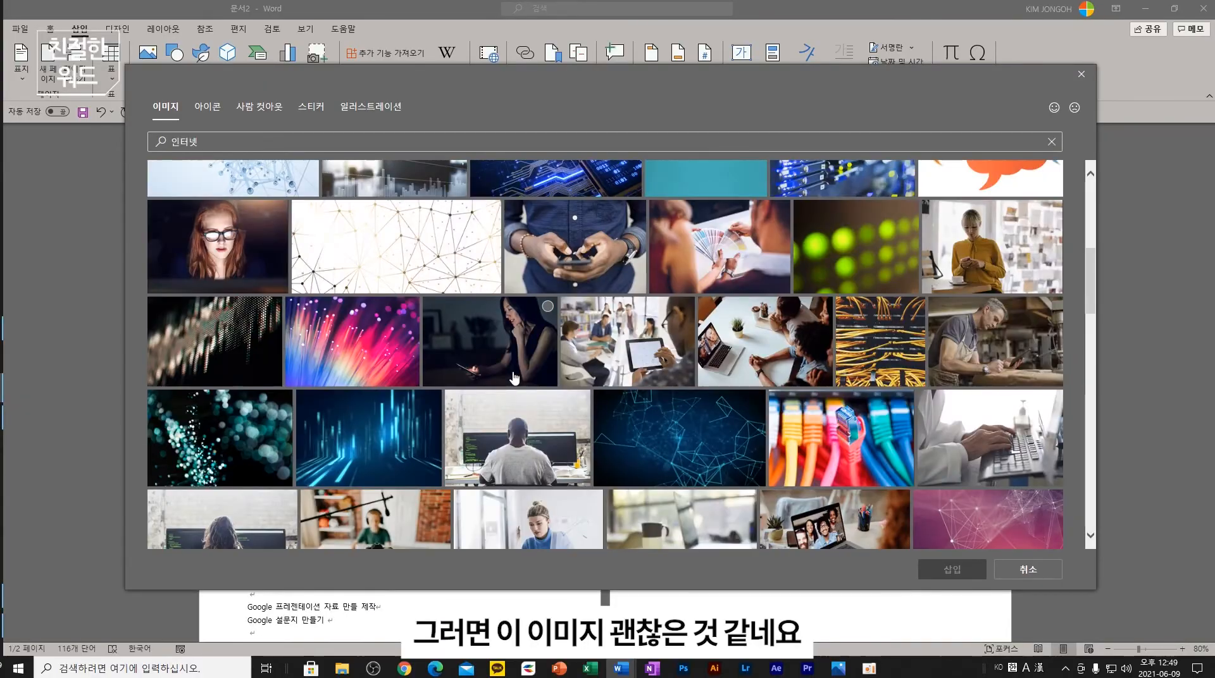
{"action": "left_click", "coordinate": [531, 367]}
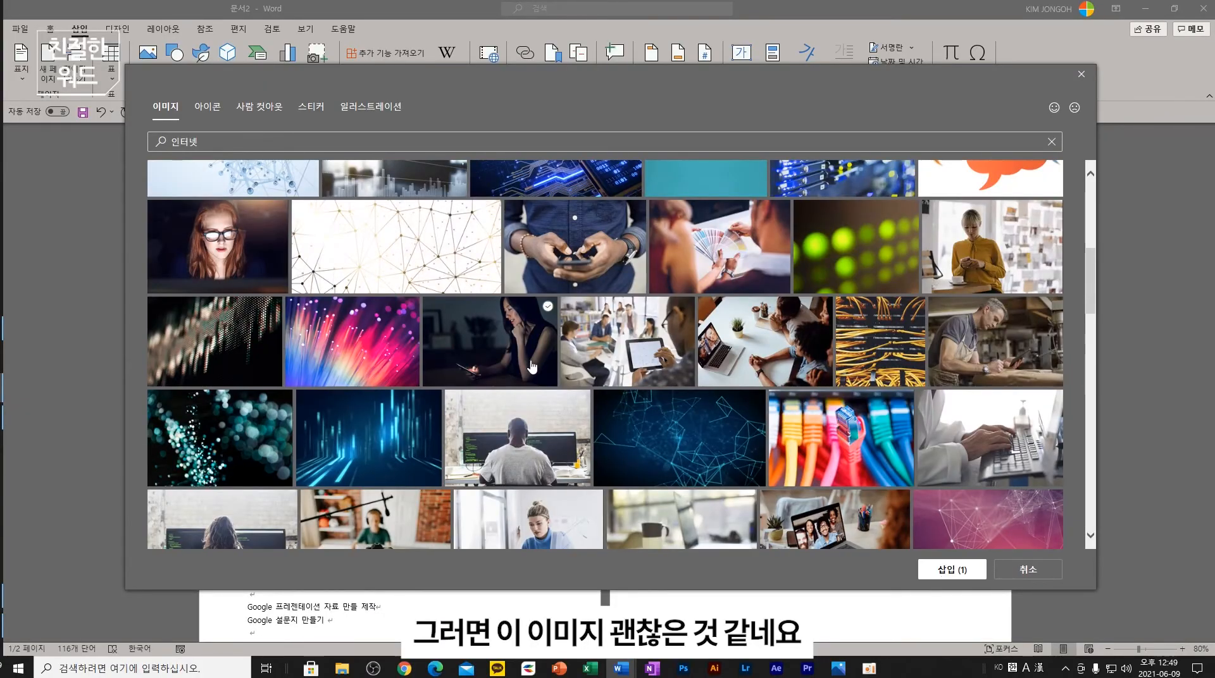
{"action": "left_click", "coordinate": [970, 577]}
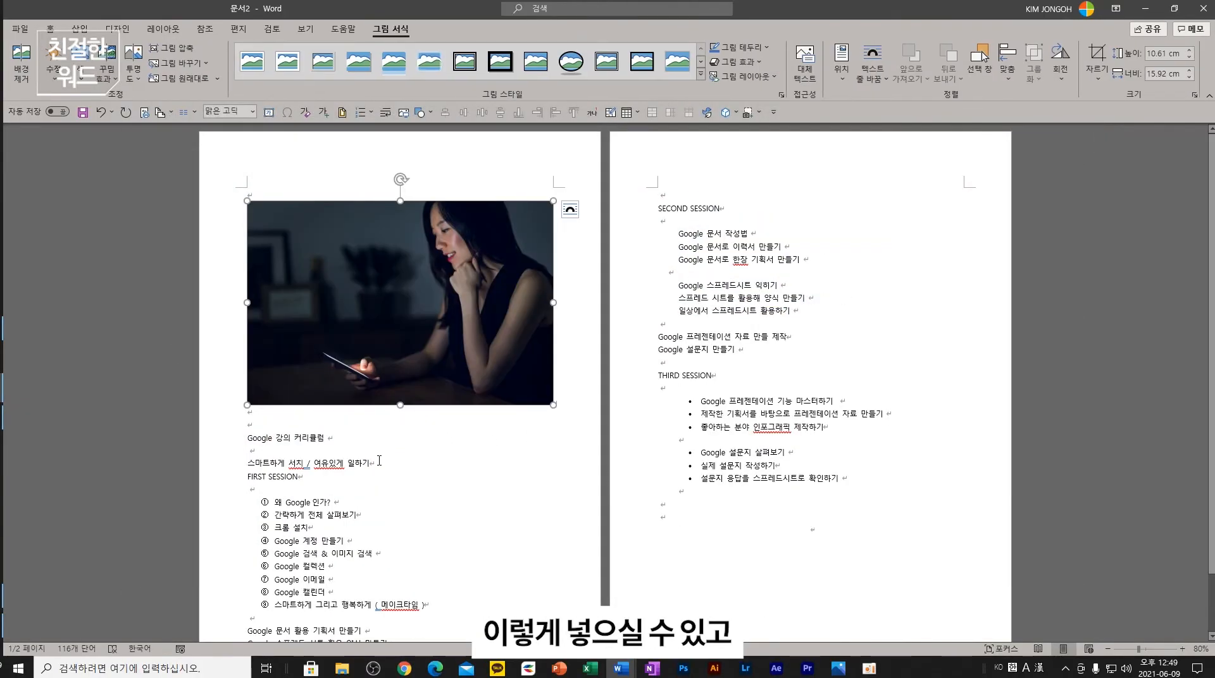
- Set the photo's text wrapping to In Line with Text in the layout settings
{"action": "left_click", "coordinate": [572, 211]}
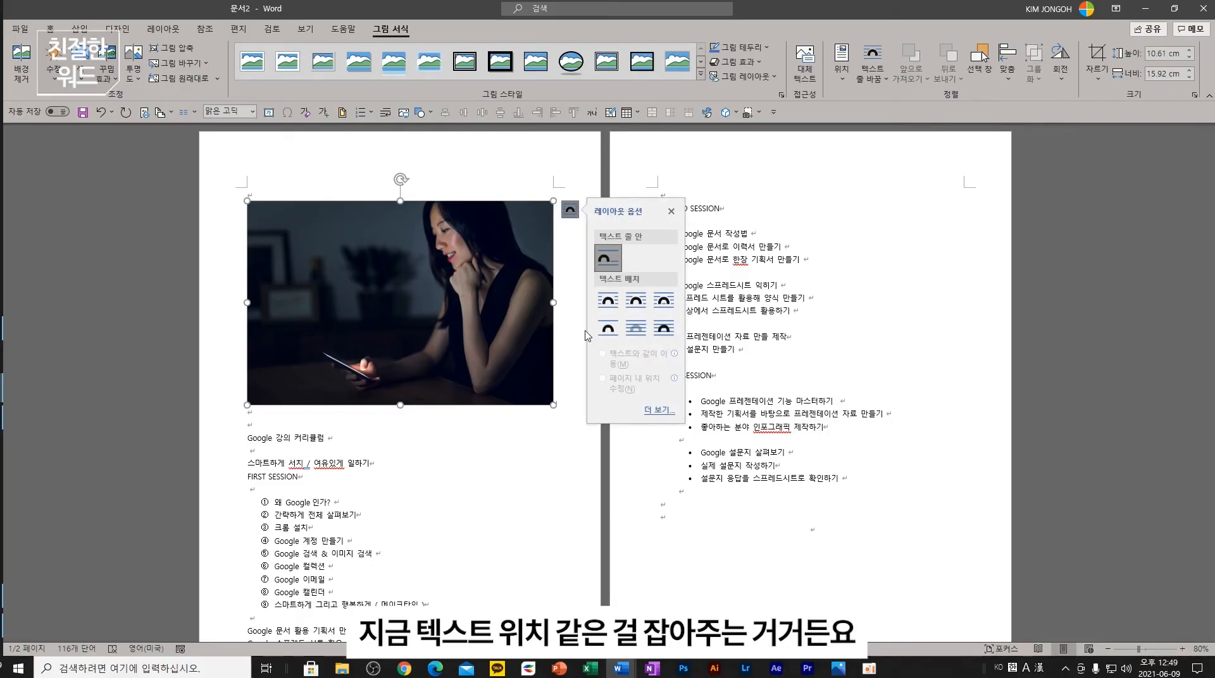
{"action": "left_click", "coordinate": [659, 412]}
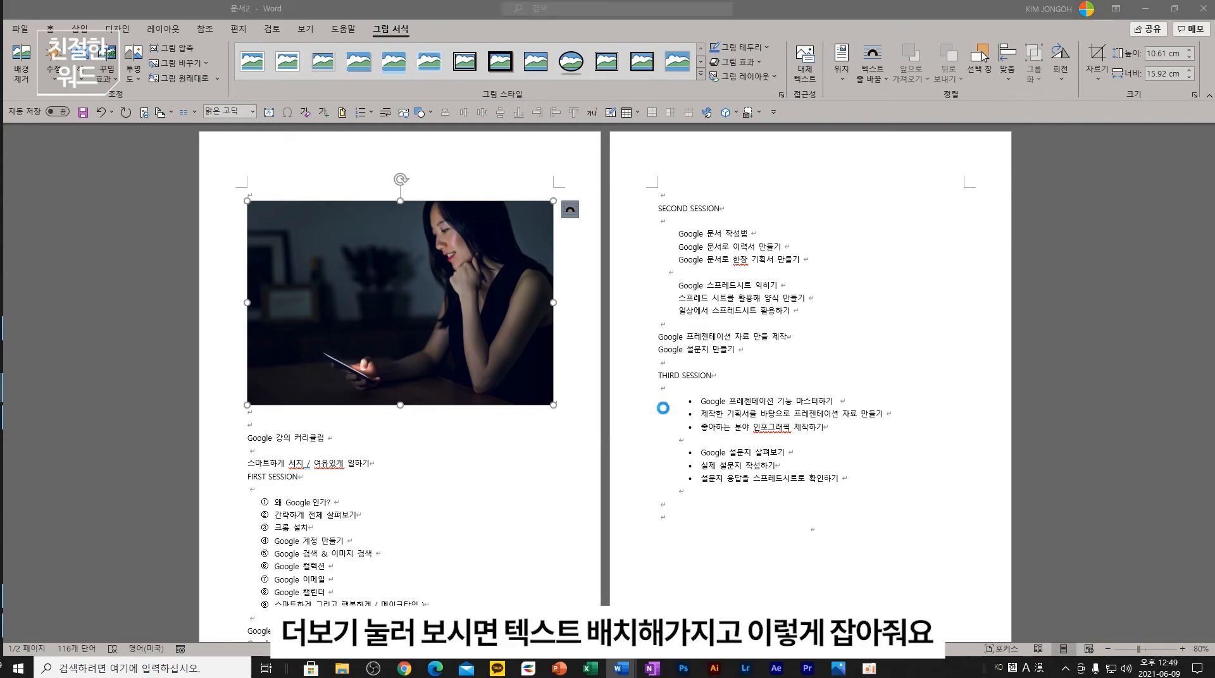
{"action": "left_click", "coordinate": [526, 183]}
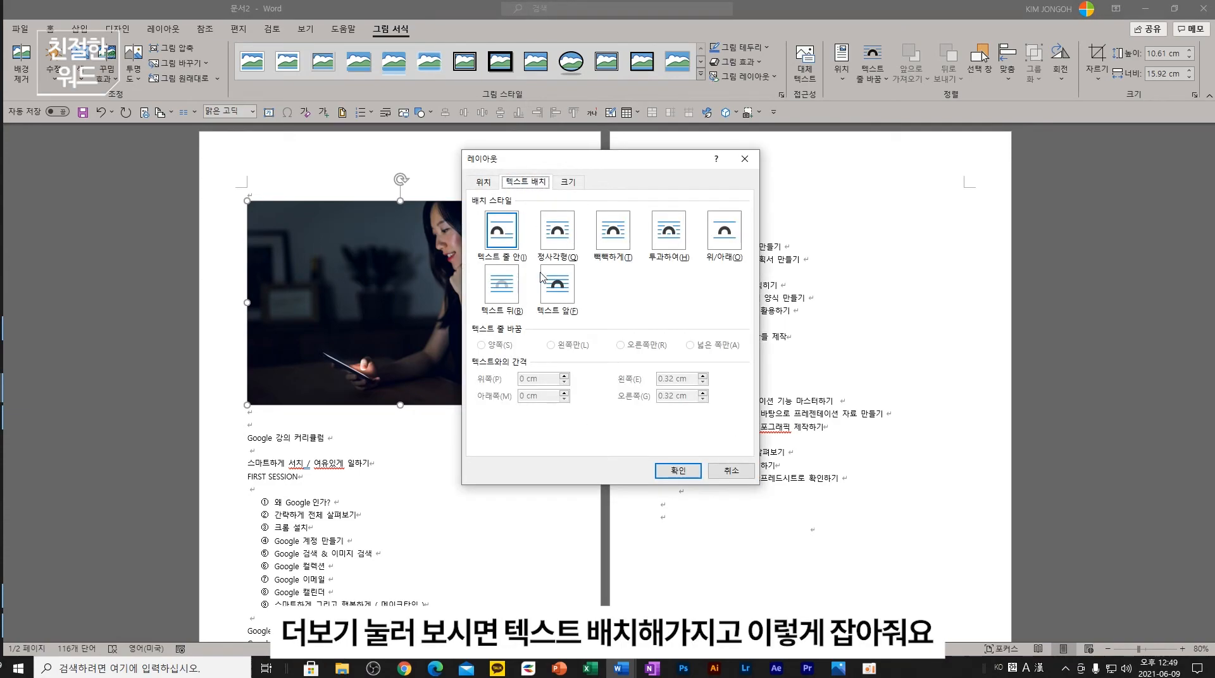
{"action": "left_click", "coordinate": [504, 235]}
{"action": "left_click", "coordinate": [677, 476]}
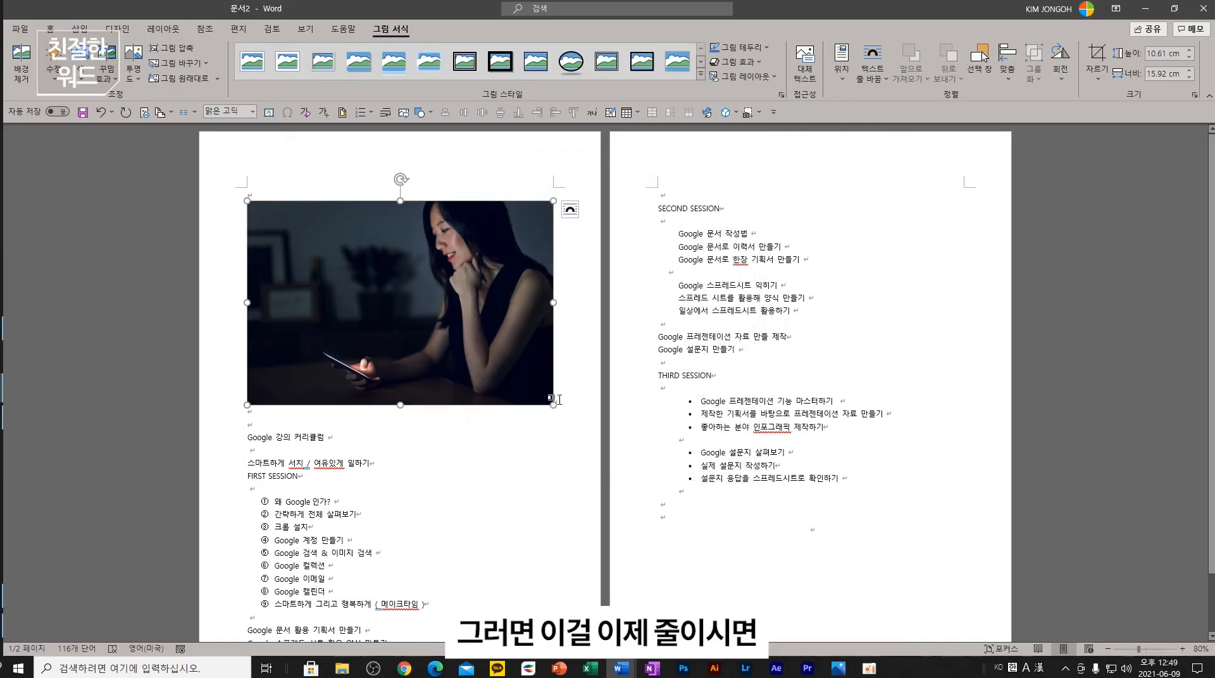
- Shrink the photo to about two-thirds size, try moving it beside the title, and undo the move
{"action": "left_click_drag", "start_coordinate": [553, 405], "coordinate": [457, 341]}
{"action": "left_click", "coordinate": [316, 373]}
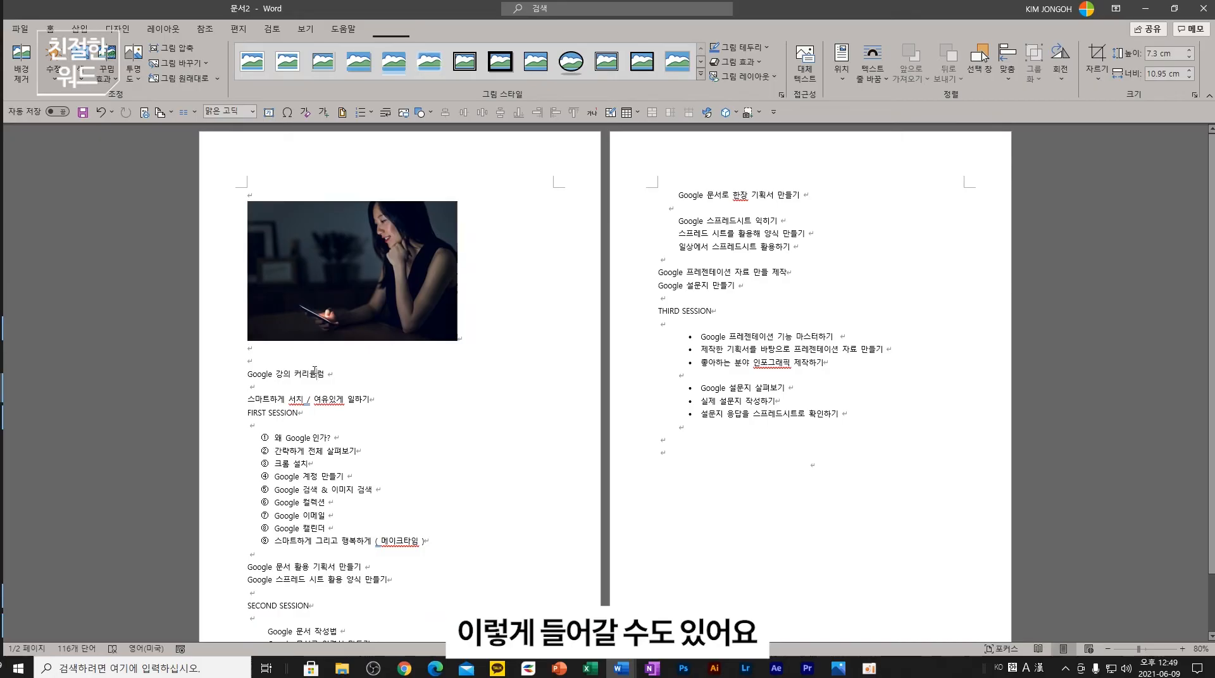
{"action": "left_click", "coordinate": [427, 284]}
{"action": "left_click_drag", "start_coordinate": [426, 284], "coordinate": [250, 375]}
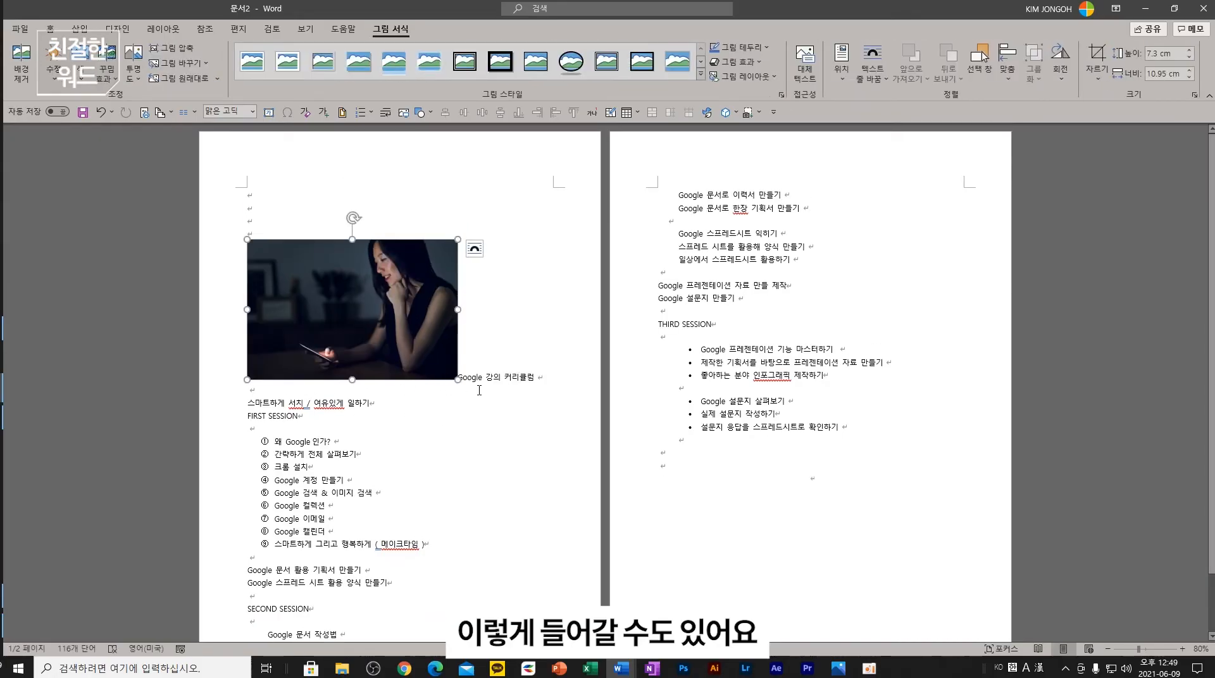
{"action": "key", "text": "ctrl+z"}
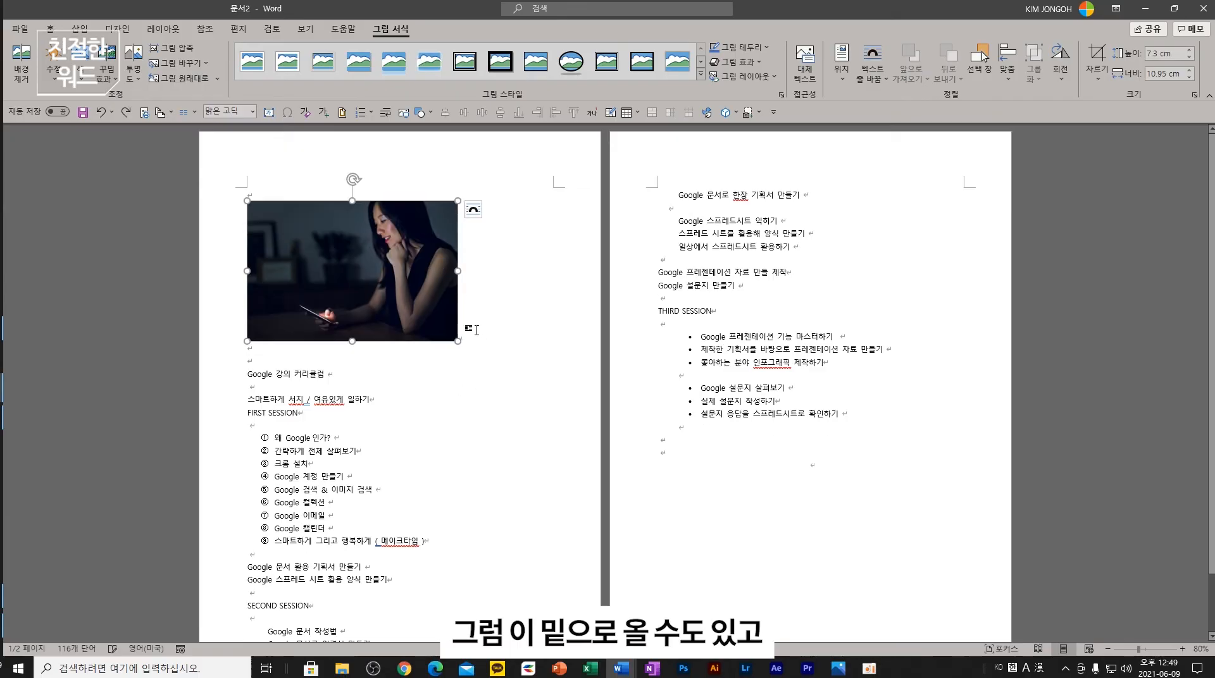
{"action": "left_click", "coordinate": [475, 209]}
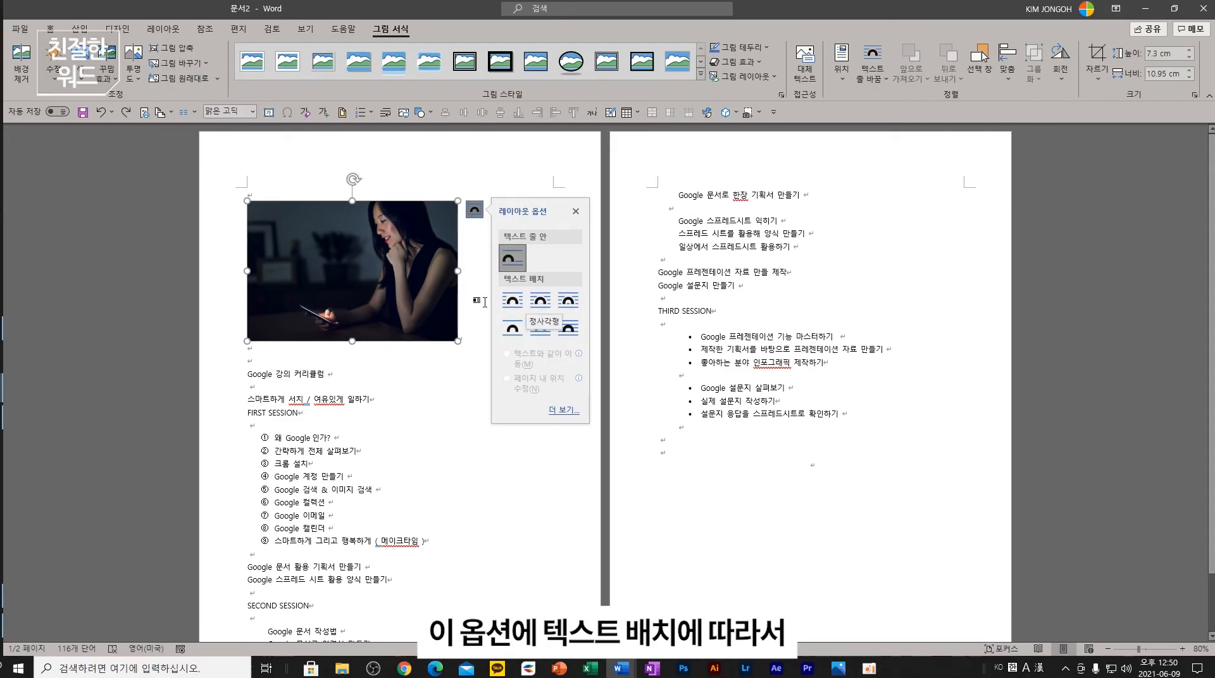
{"action": "left_click", "coordinate": [410, 369]}
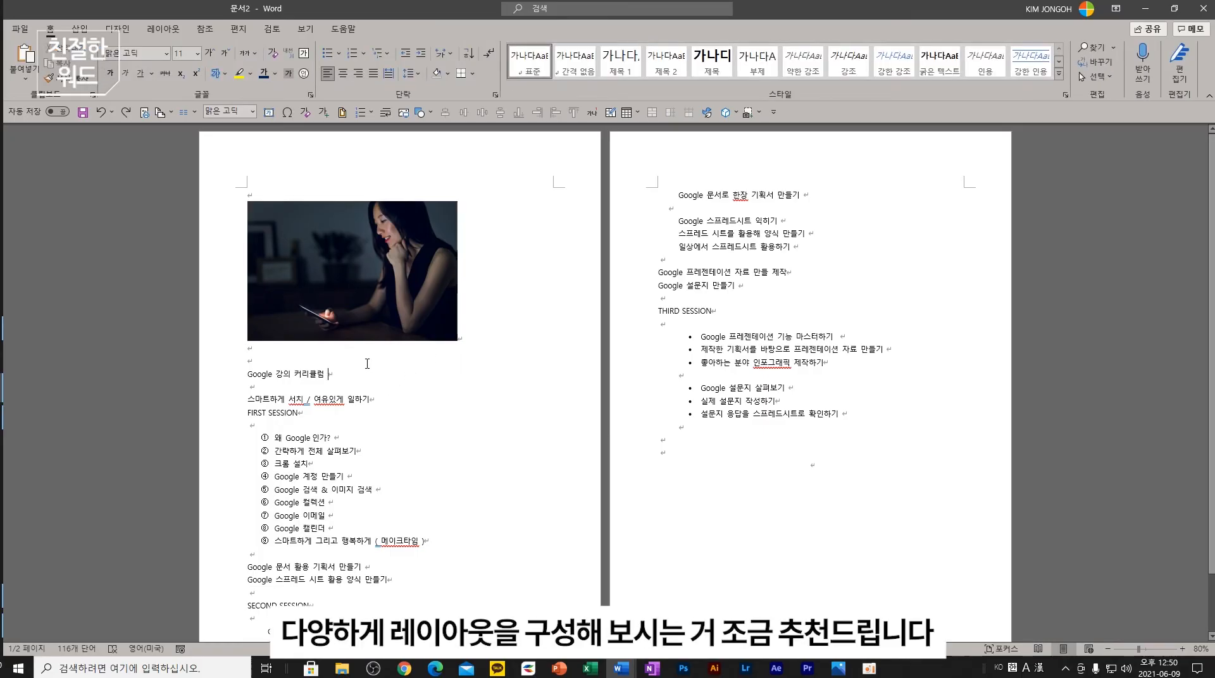
- Delete the photo and the empty lines above the title, then show slide 12 on online video
{"action": "left_click", "coordinate": [438, 279]}
{"action": "key", "text": "Delete"}
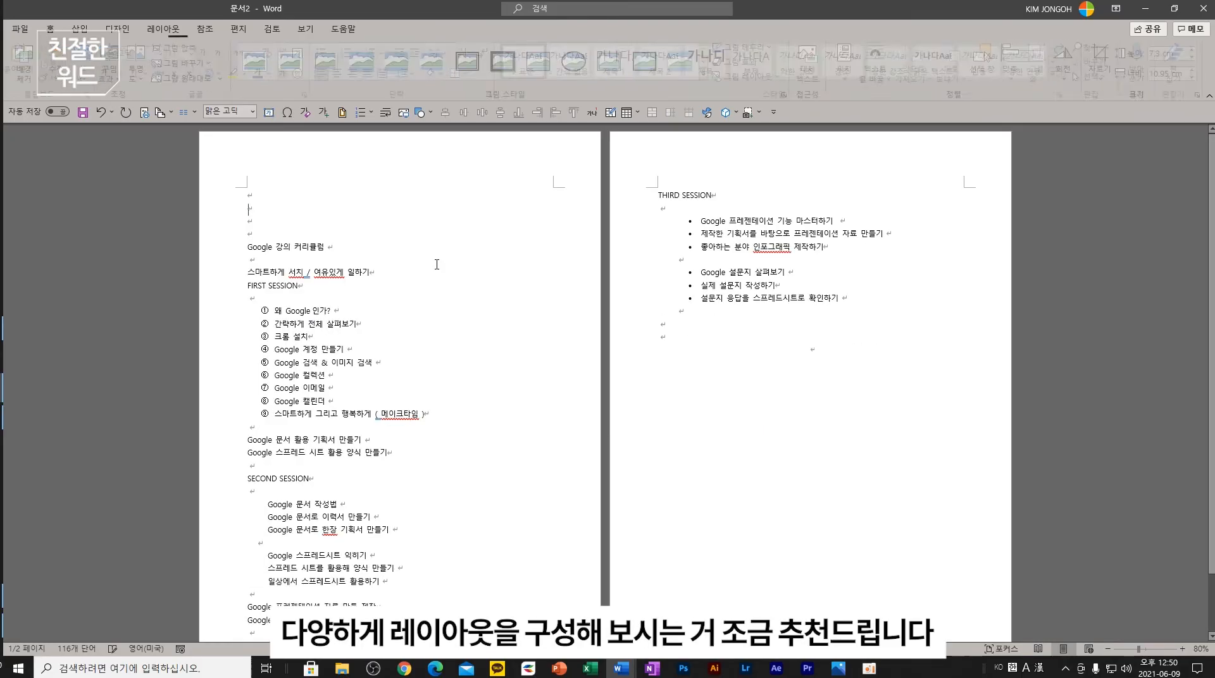
{"action": "key", "text": "BackSpace"}
{"action": "key", "text": "BackSpace"}
{"action": "key", "text": "BackSpace"}
{"action": "key", "text": "BackSpace"}
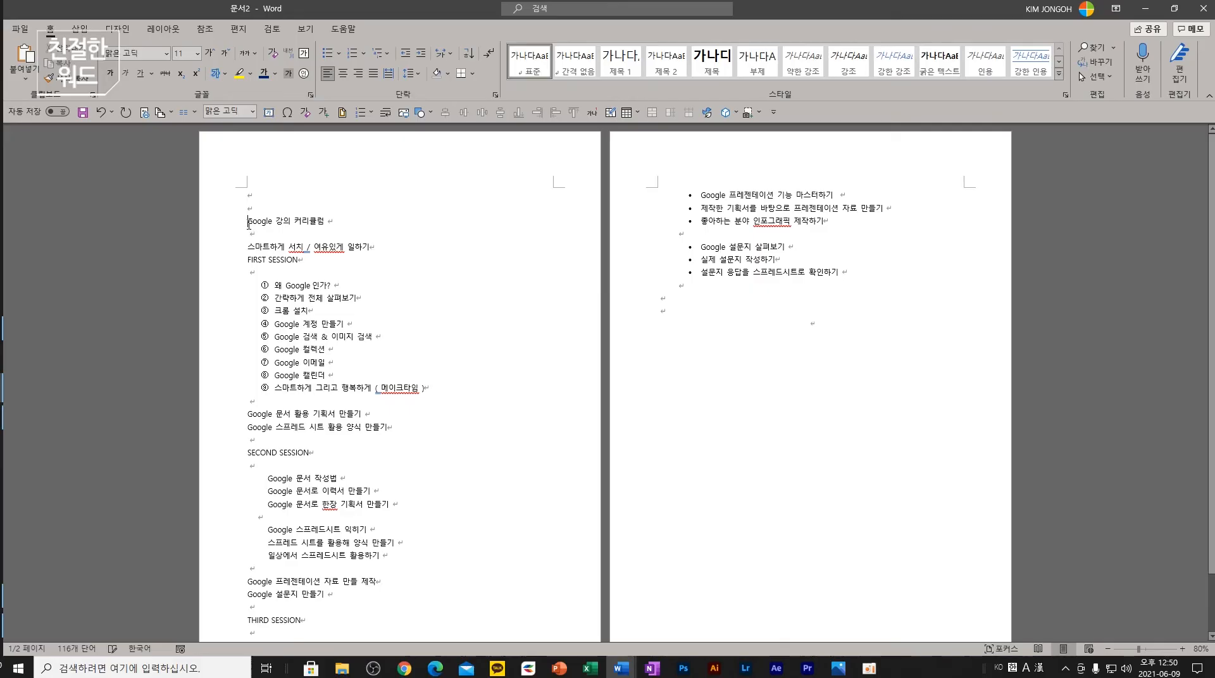
{"action": "left_click", "coordinate": [559, 668]}
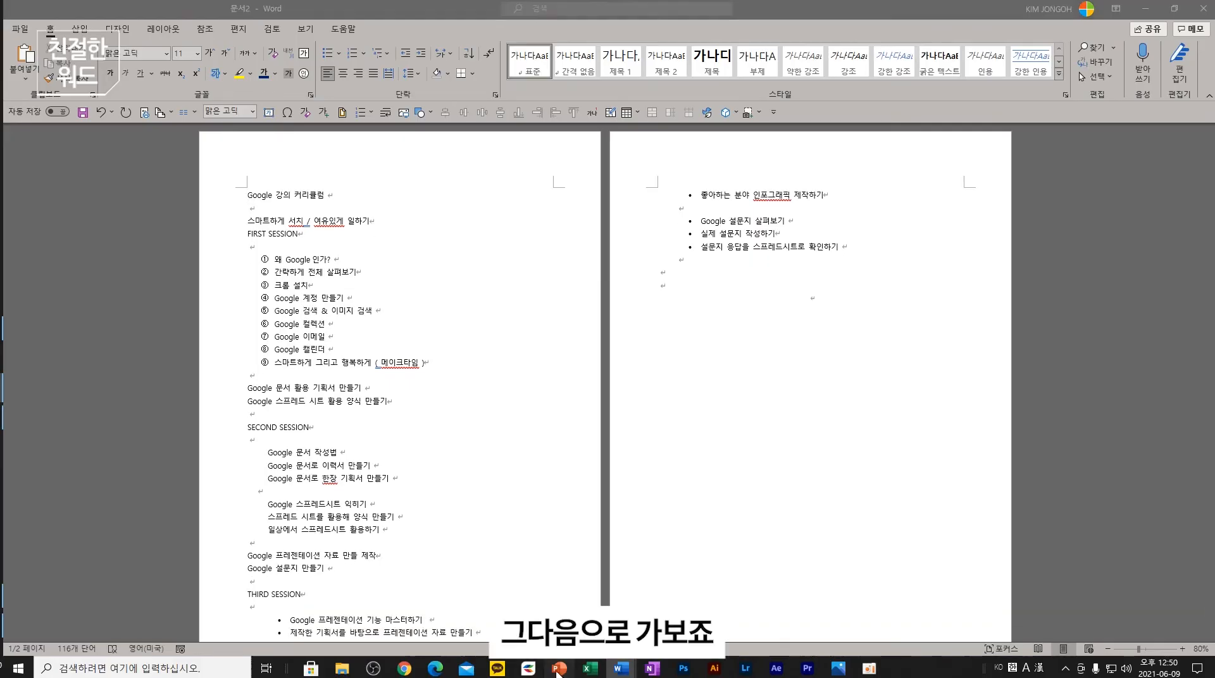
{"action": "scroll", "coordinate": [95, 493], "scroll_direction": "down", "scroll_amount": 2}
{"action": "left_click", "coordinate": [117, 392]}
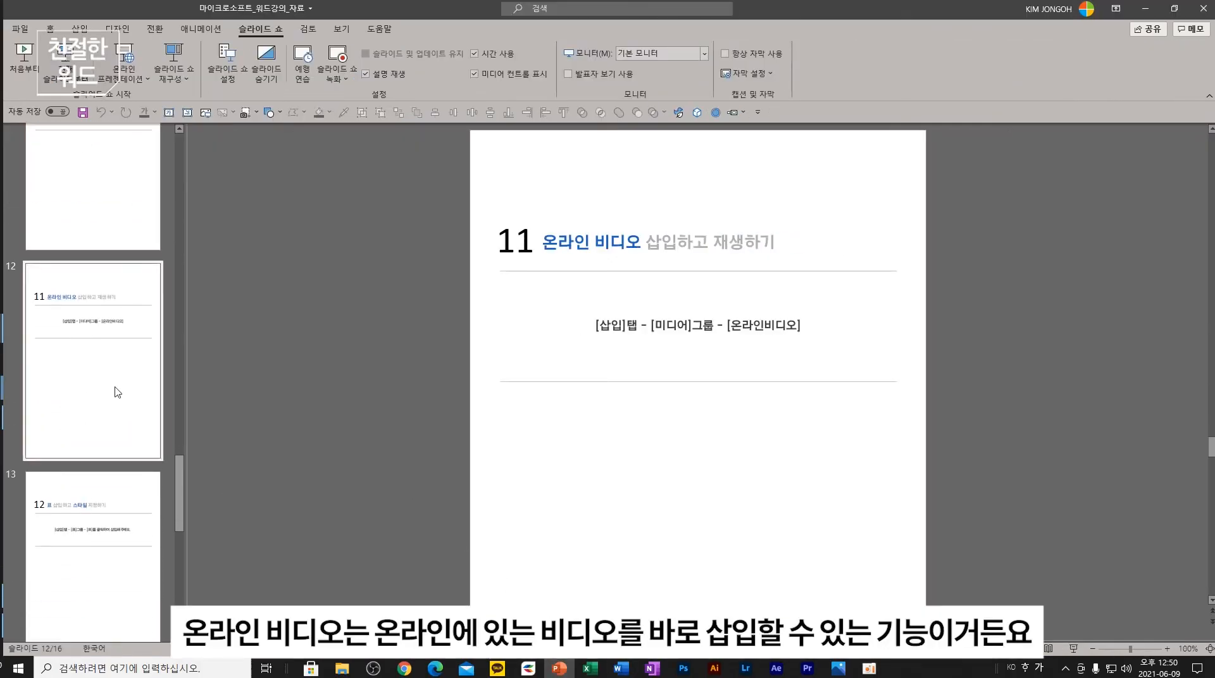
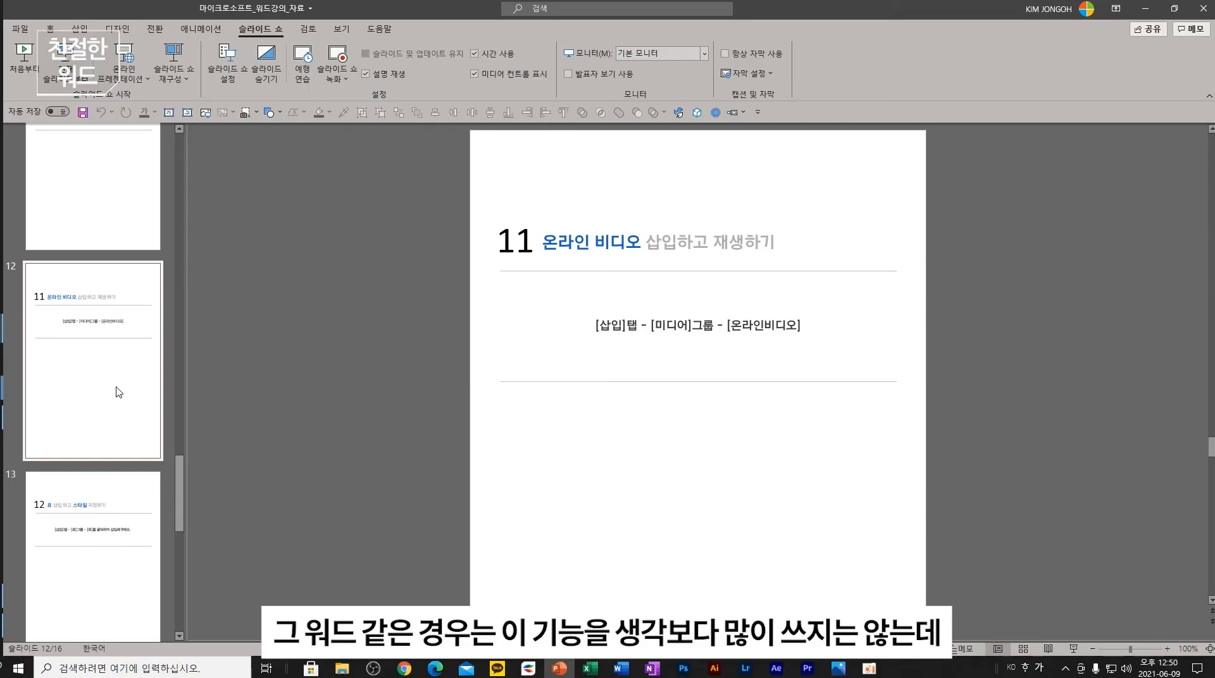
- Return to the Word curriculum document and add blank lines above its heading
{"action": "key", "text": "alt+Tab"}
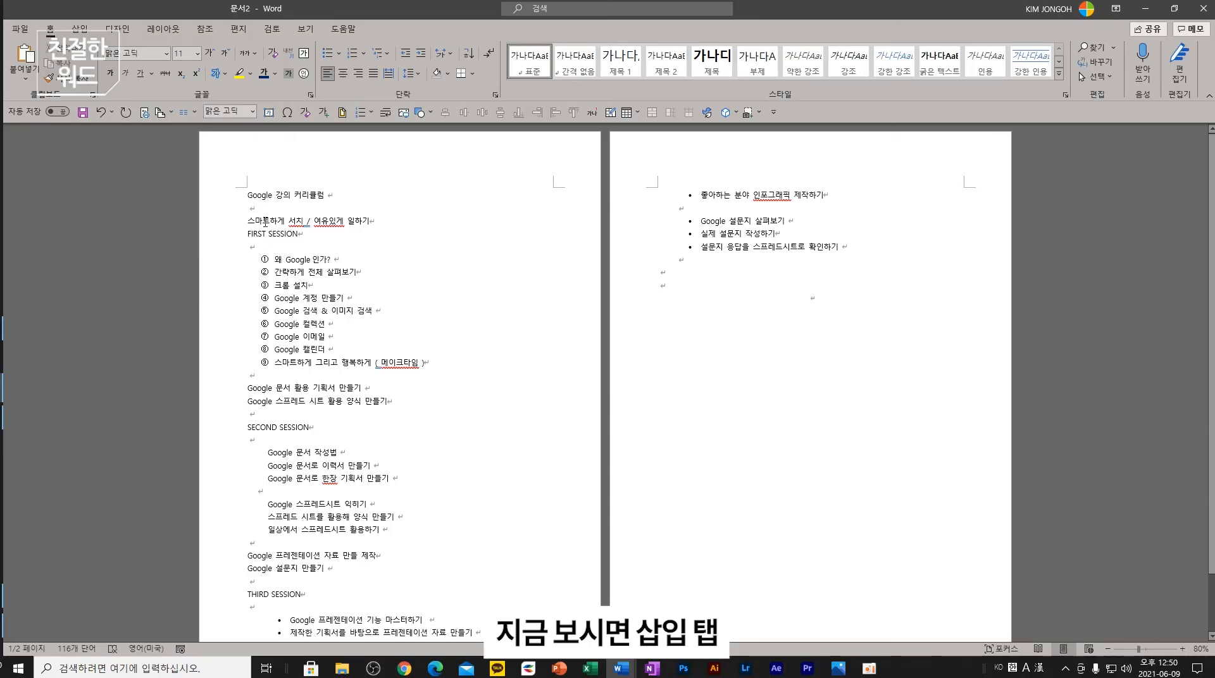
{"action": "key", "text": "Return"}
{"action": "key", "text": "Return"}
- Open the Insert > Online Video dialog, cancel it, and bring the PowerPoint slides back
{"action": "left_click", "coordinate": [79, 28]}
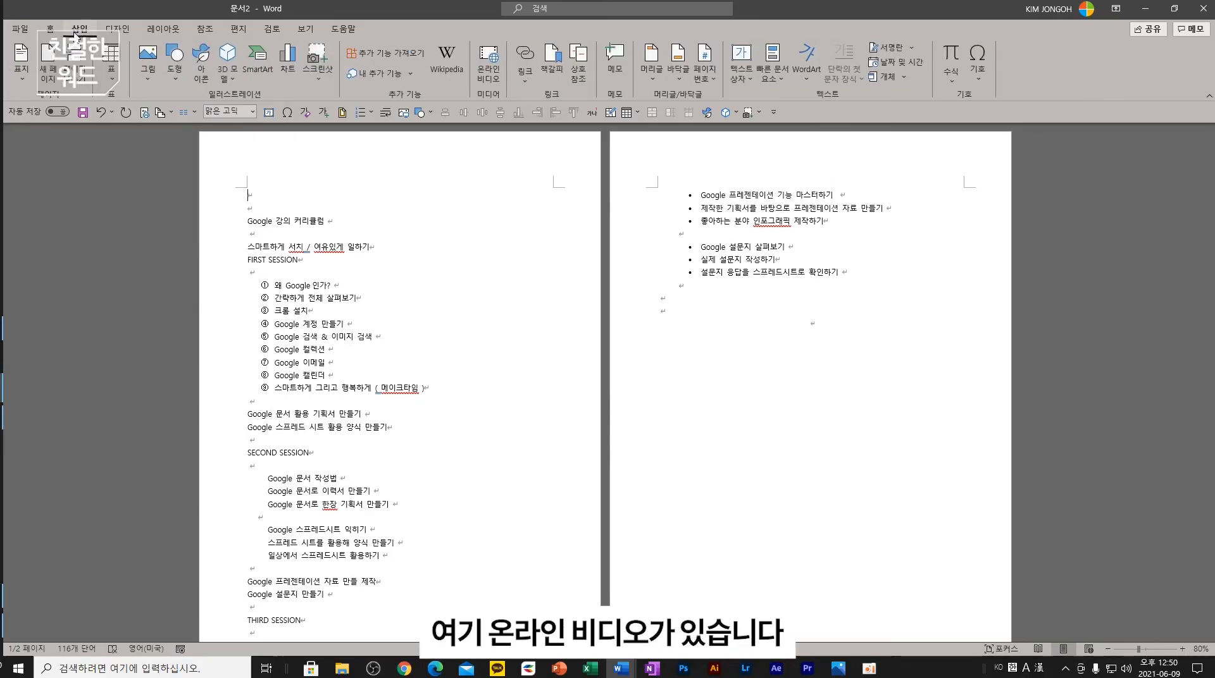
{"action": "left_click", "coordinate": [489, 73]}
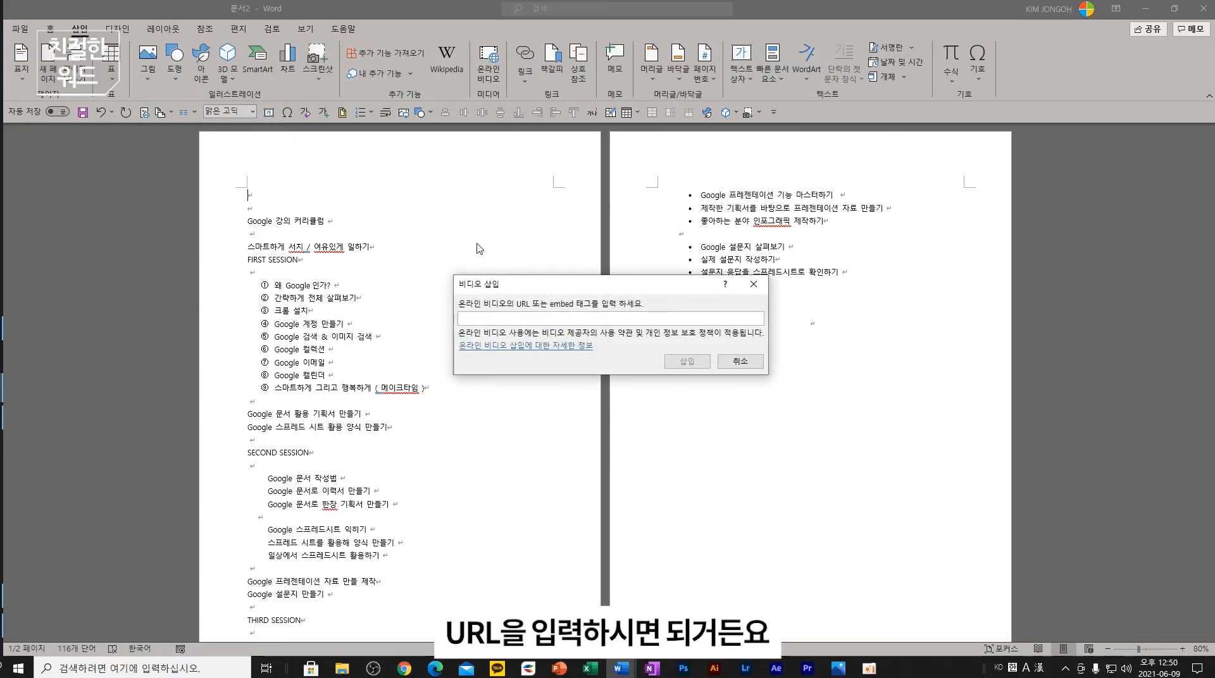
{"action": "left_click", "coordinate": [739, 361]}
{"action": "left_click", "coordinate": [630, 671]}
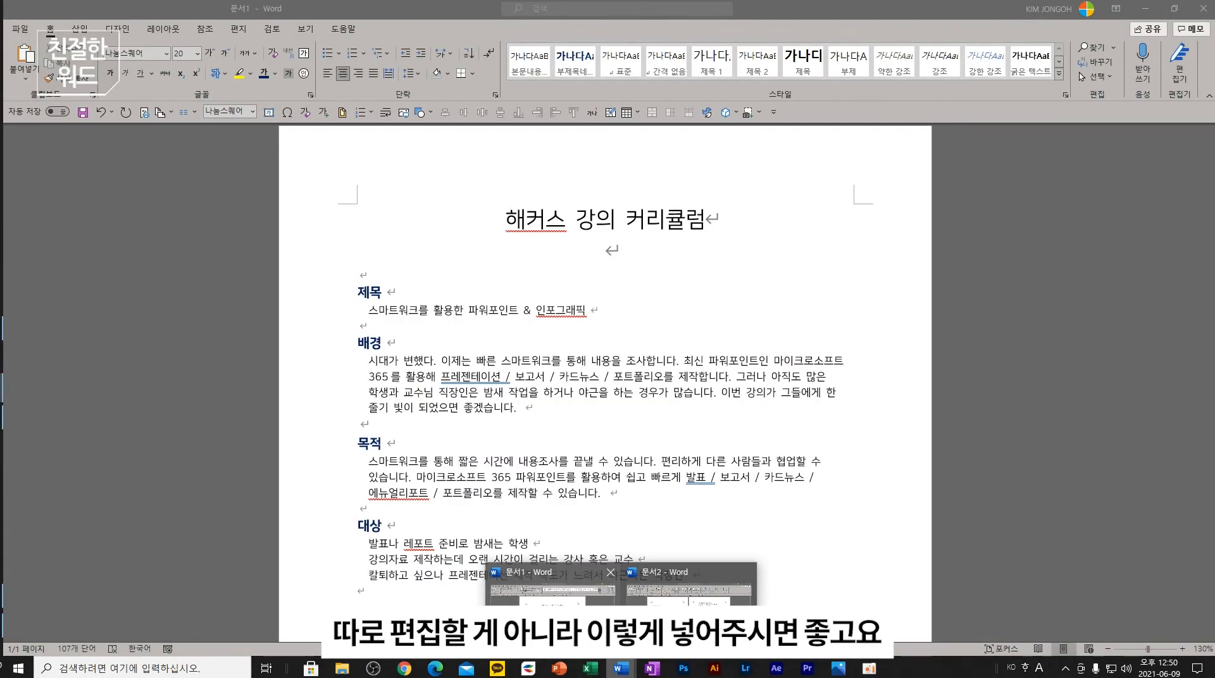
{"action": "left_click", "coordinate": [559, 669]}
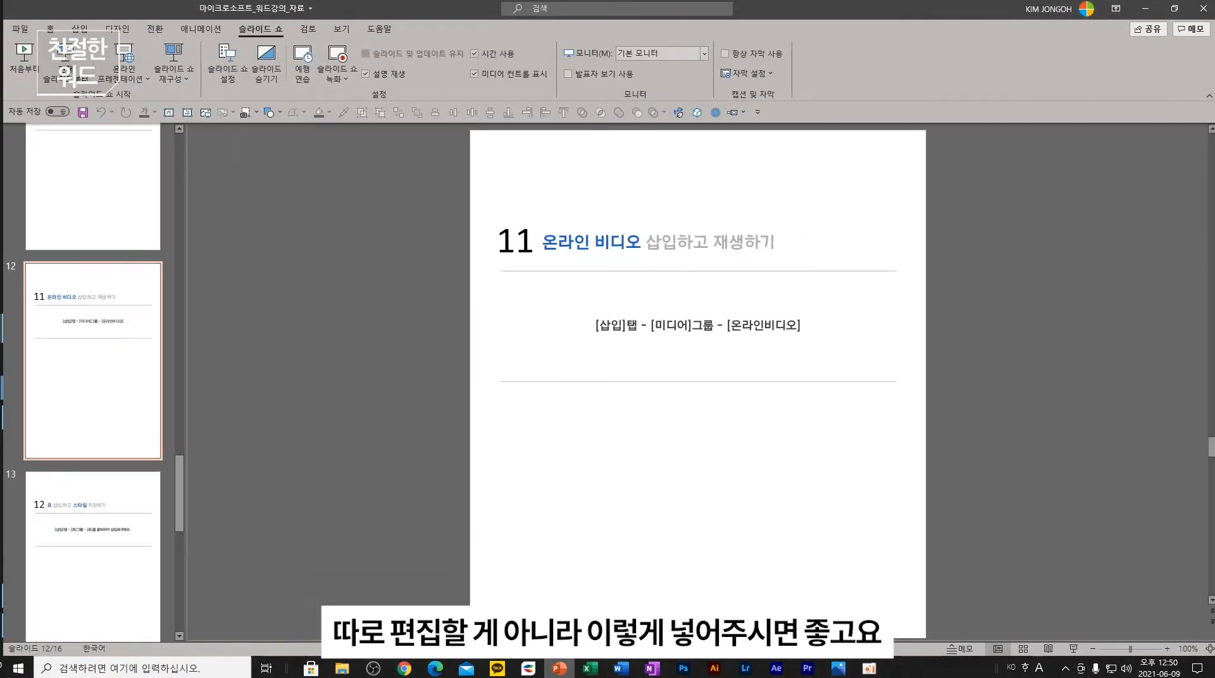
- Show the slide on inserting tables, then bring the 문서2 Word document forward
{"action": "scroll", "coordinate": [112, 412], "scroll_direction": "down", "scroll_amount": 3}
{"action": "left_click", "coordinate": [112, 389]}
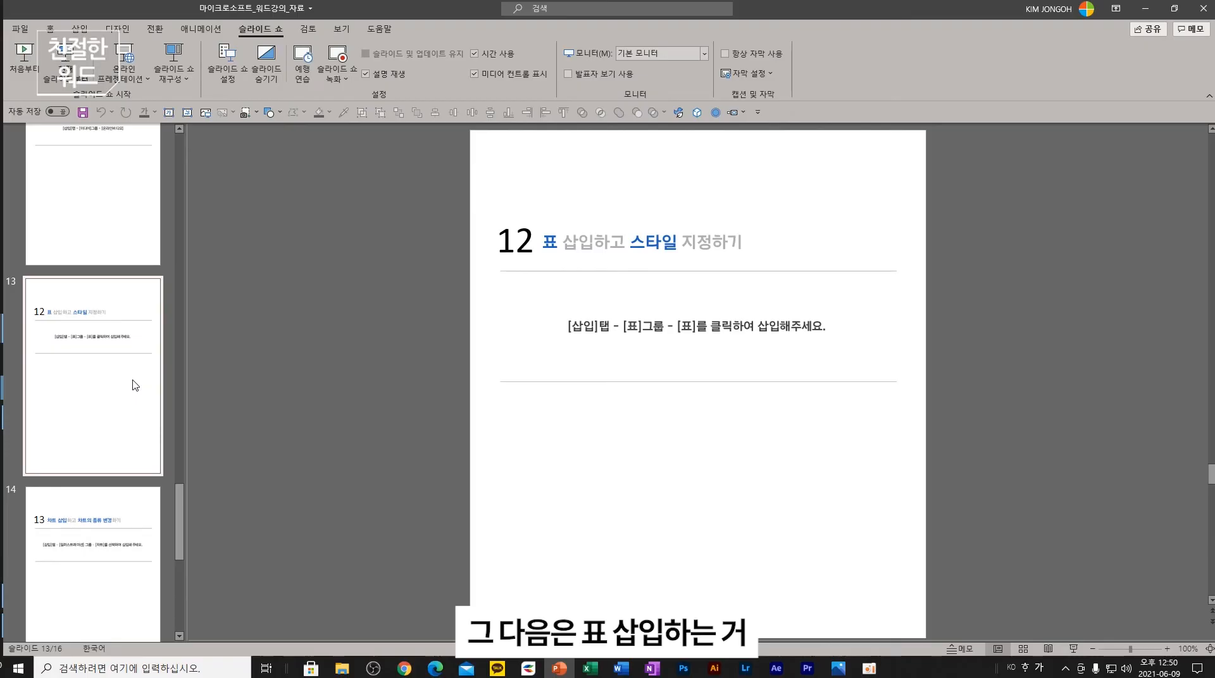
{"action": "left_click", "coordinate": [620, 670]}
{"action": "left_click", "coordinate": [688, 612]}
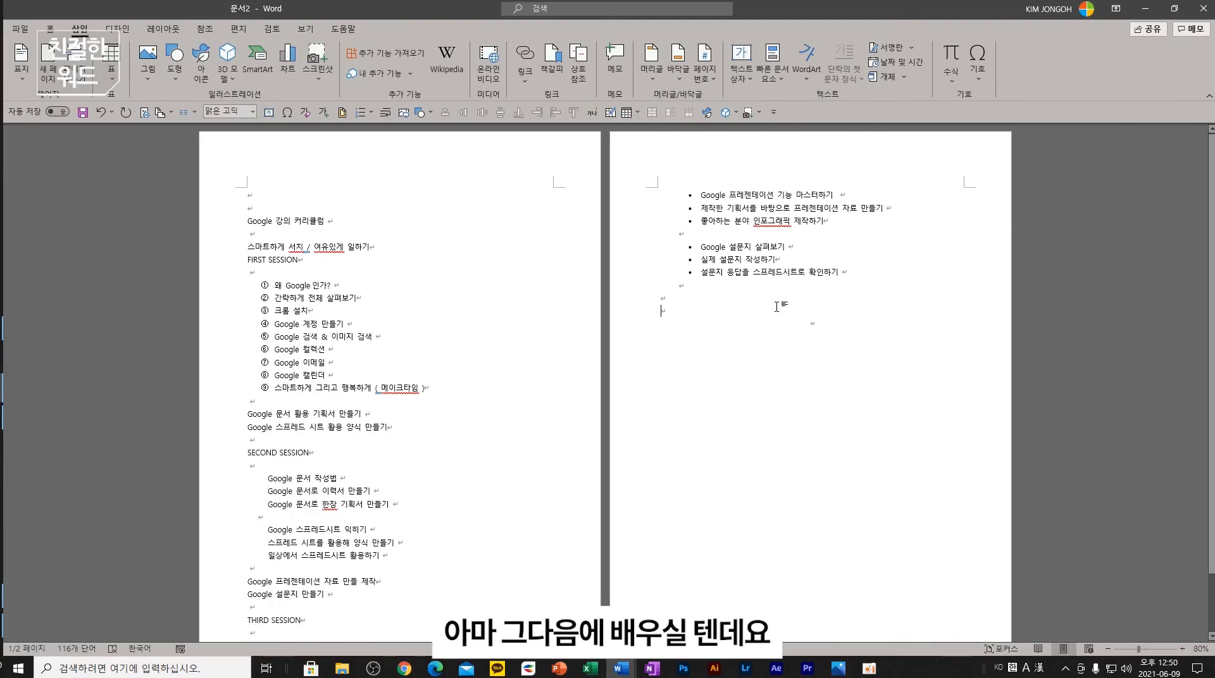
- Minimize Word and PowerPoint to reveal the desktop
{"action": "left_click", "coordinate": [1145, 8]}
{"action": "left_click", "coordinate": [1145, 8]}
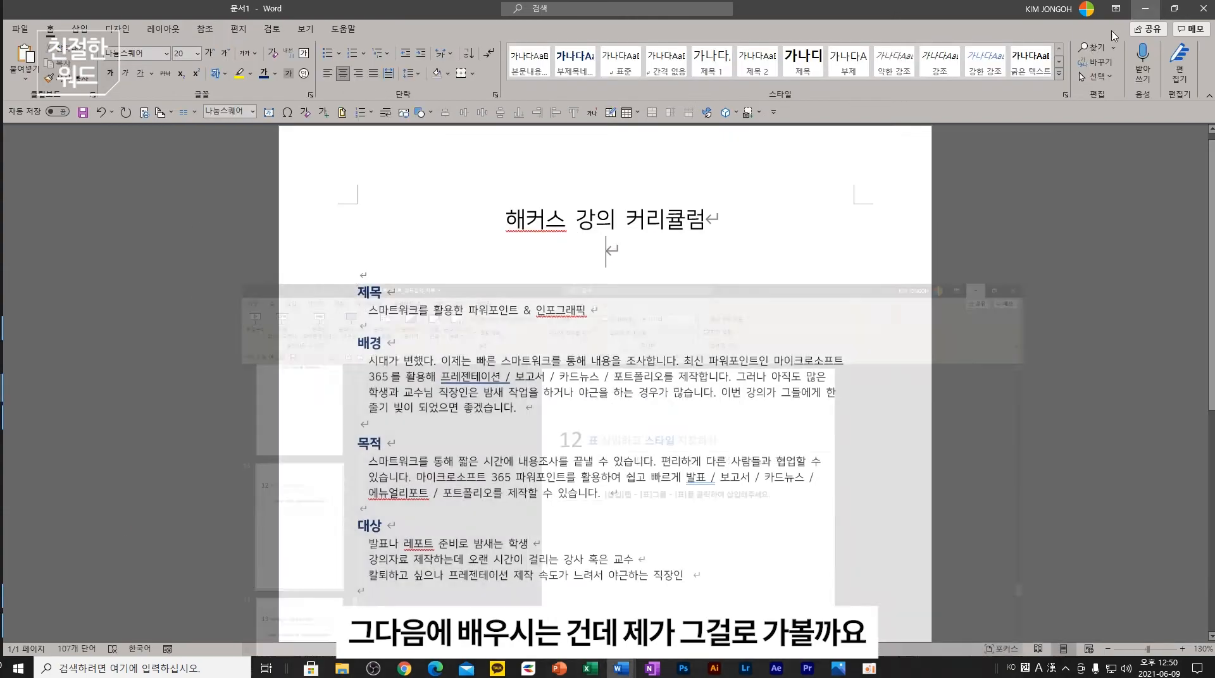
{"action": "left_click", "coordinate": [1195, 13]}
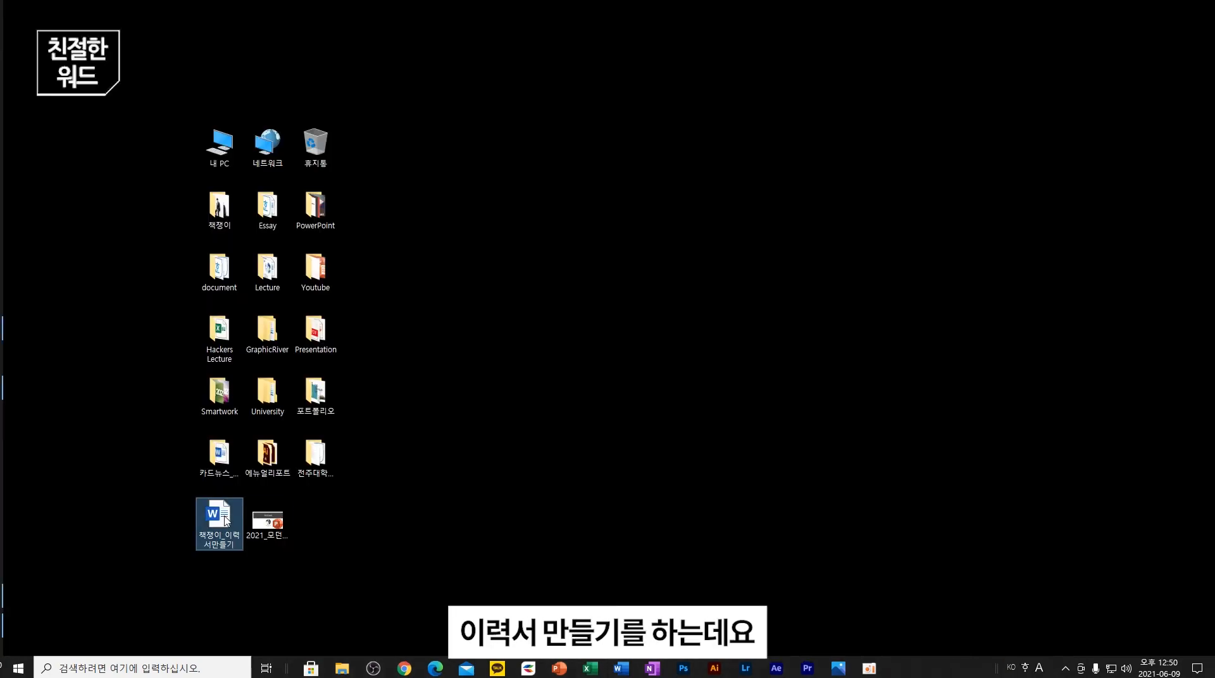
- Open the résumé document from the desktop and start a new page after its title
{"action": "double_click", "coordinate": [220, 520]}
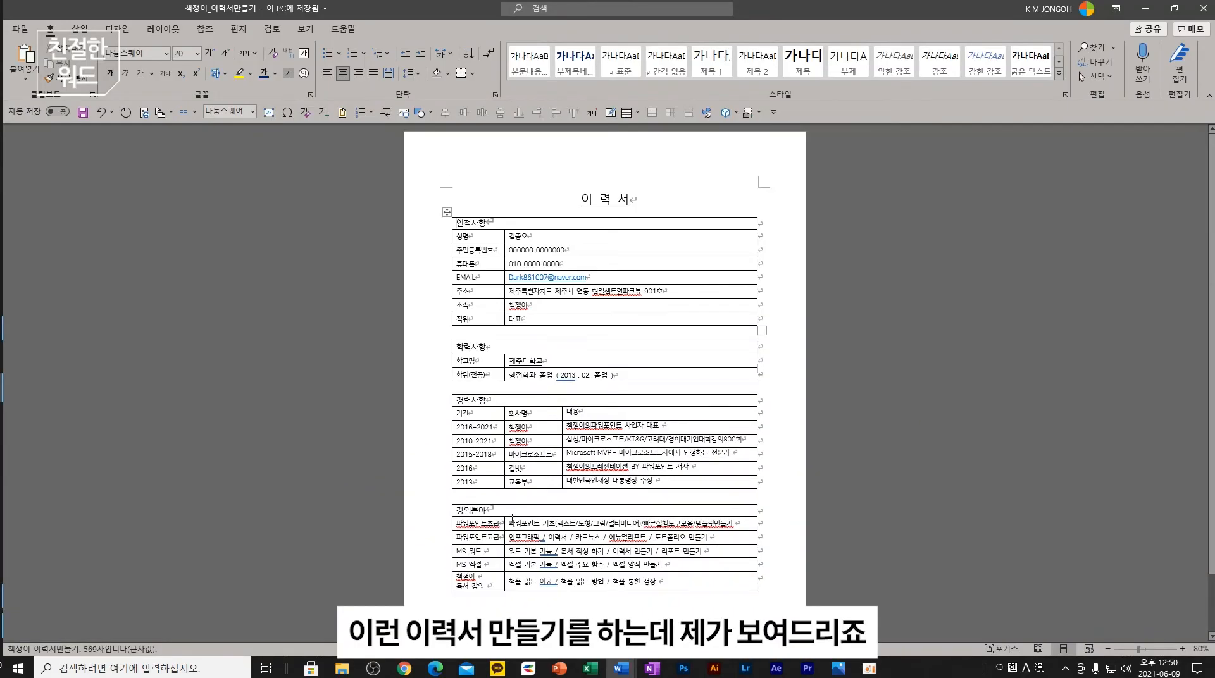
{"action": "scroll", "coordinate": [594, 588], "scroll_direction": "down", "scroll_amount": 1}
{"action": "left_click", "coordinate": [631, 170]}
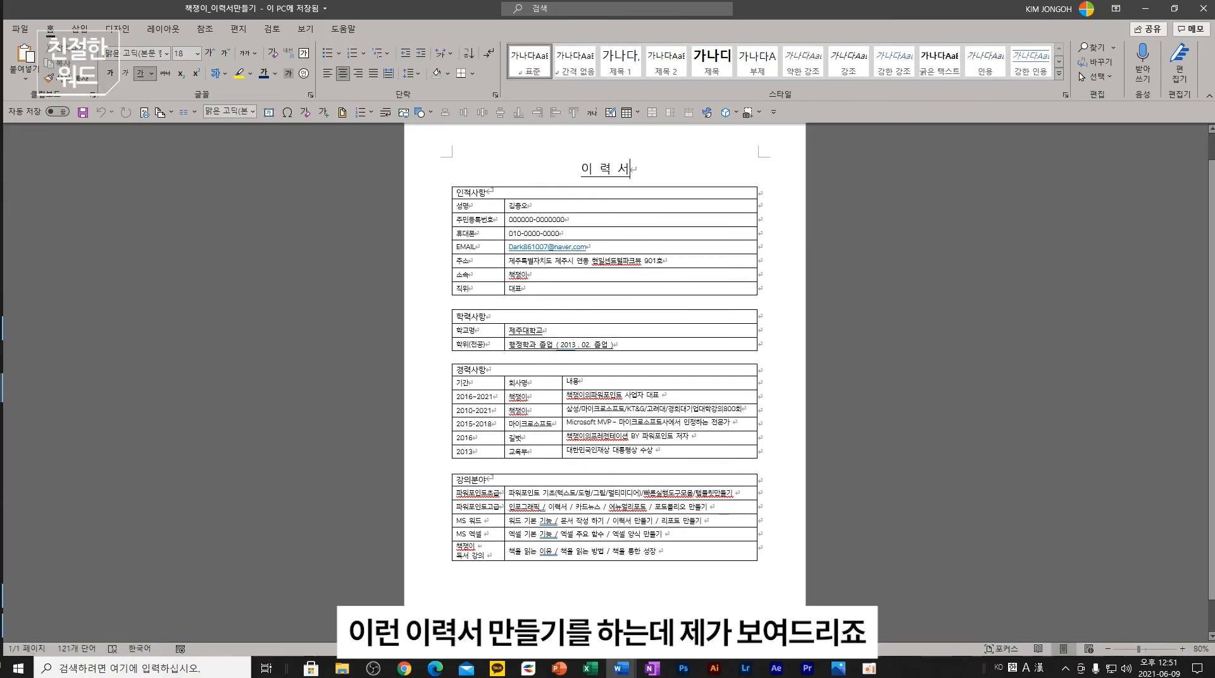
{"action": "key", "text": "ctrl+Return"}
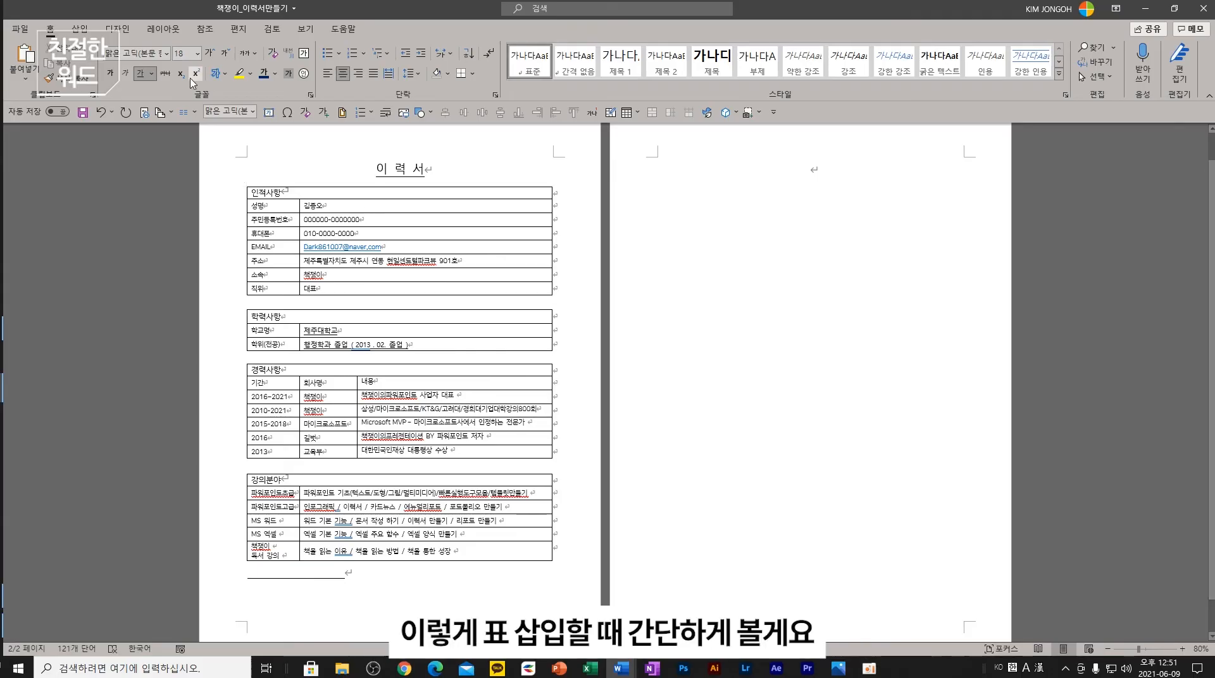
- Insert a one-row, two-cell table on page 2 and narrow its first column
{"action": "left_click", "coordinate": [79, 29]}
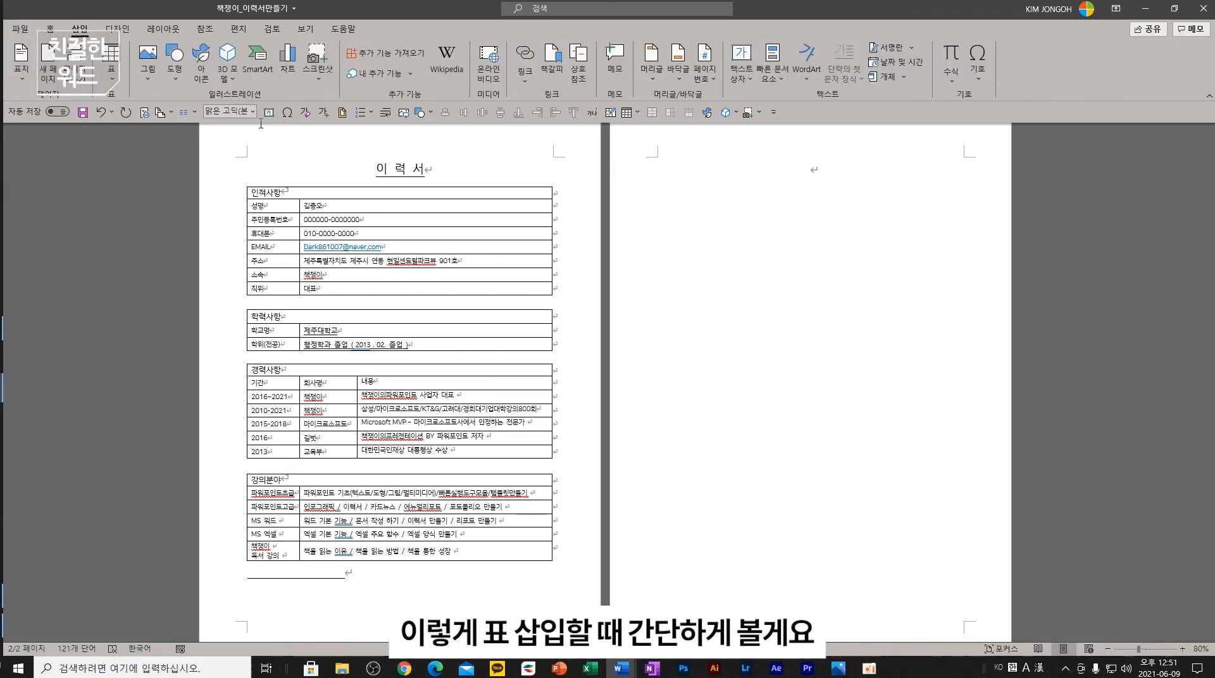
{"action": "left_click", "coordinate": [112, 64]}
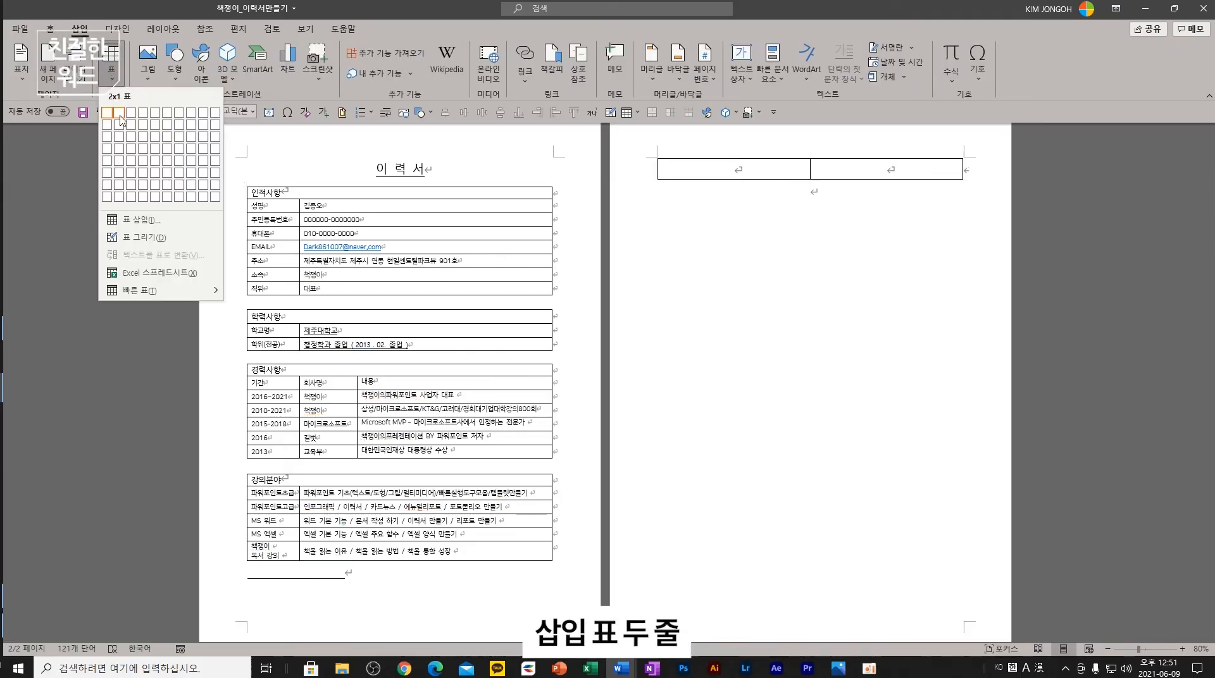
{"action": "left_click", "coordinate": [121, 118]}
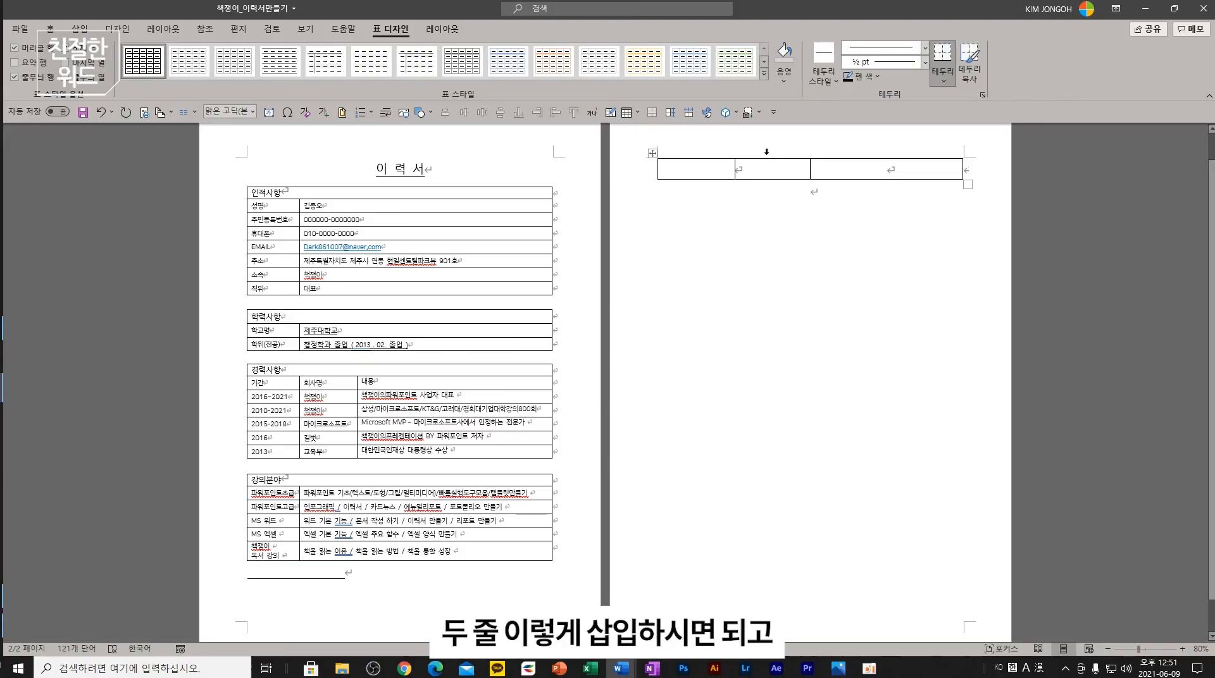
{"action": "left_click_drag", "start_coordinate": [810, 169], "coordinate": [684, 170]}
- Add three rows to the table, then delete one, leaving three rows
{"action": "left_click", "coordinate": [846, 195]}
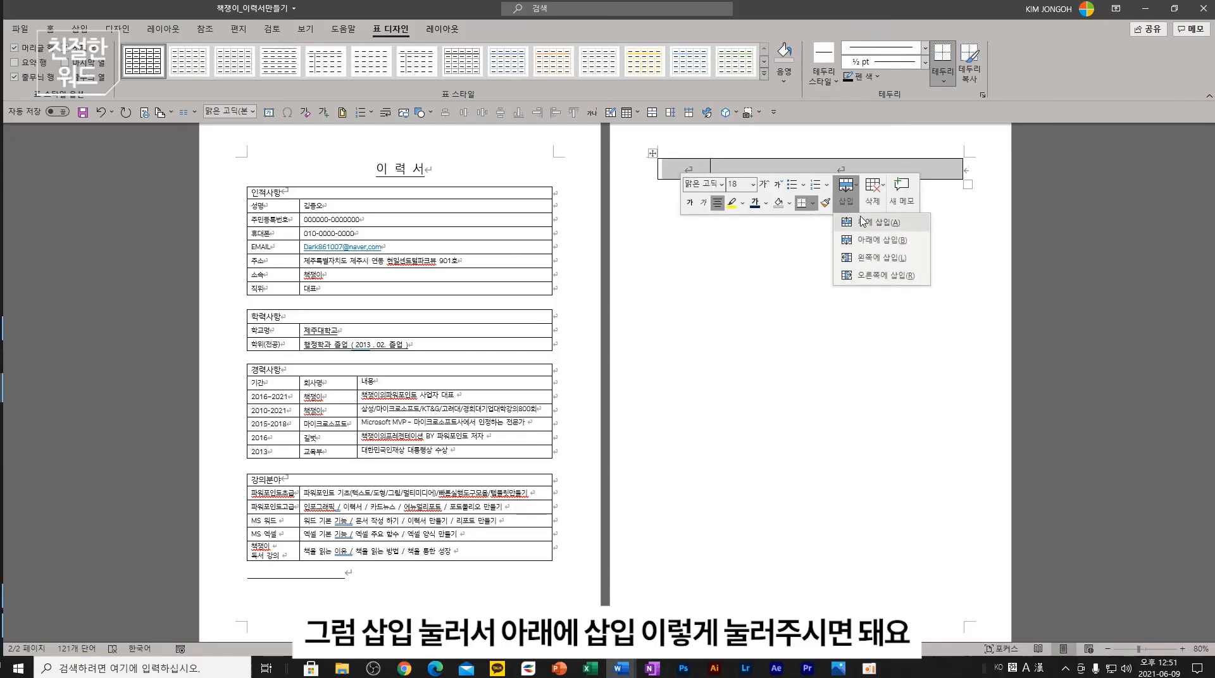
{"action": "left_click", "coordinate": [879, 240]}
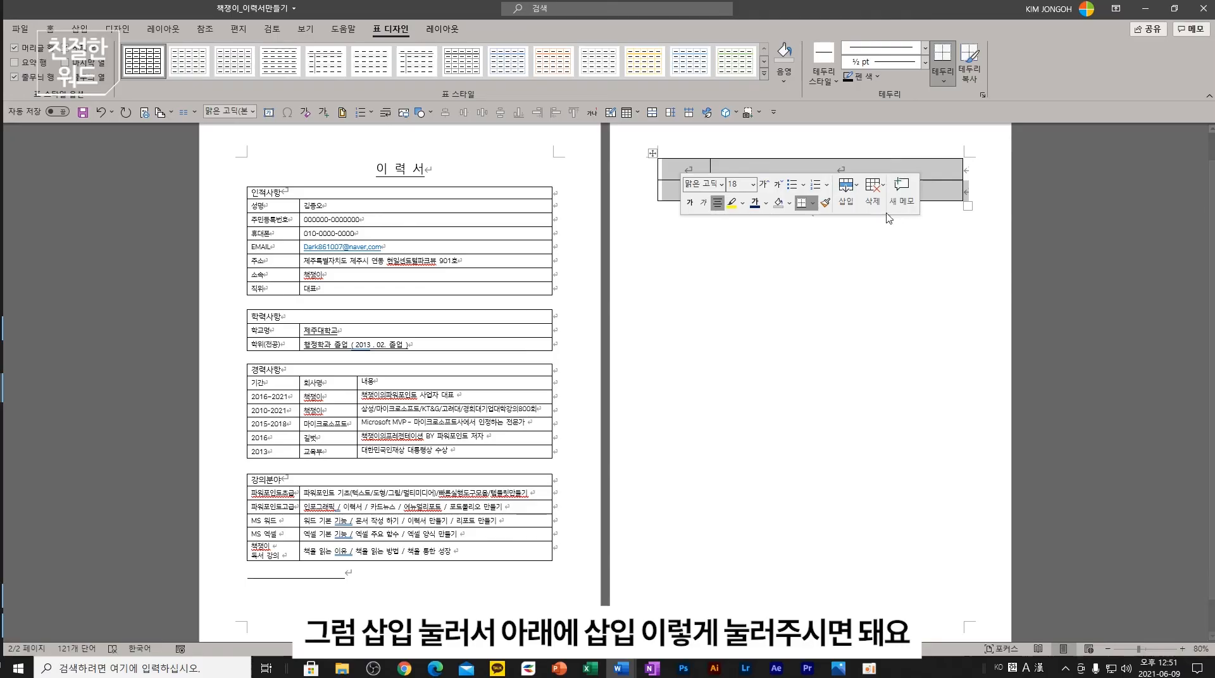
{"action": "left_click", "coordinate": [847, 193]}
{"action": "left_click", "coordinate": [879, 241]}
{"action": "left_click", "coordinate": [847, 193]}
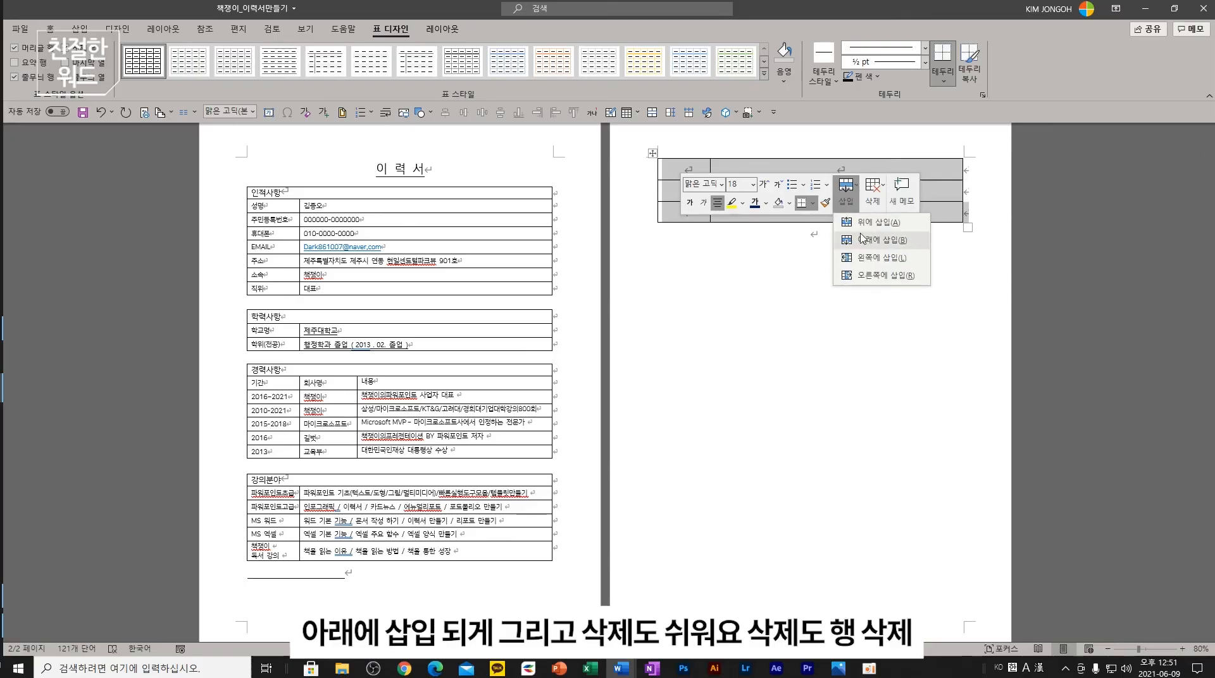
{"action": "left_click", "coordinate": [862, 239]}
{"action": "left_click", "coordinate": [846, 196]}
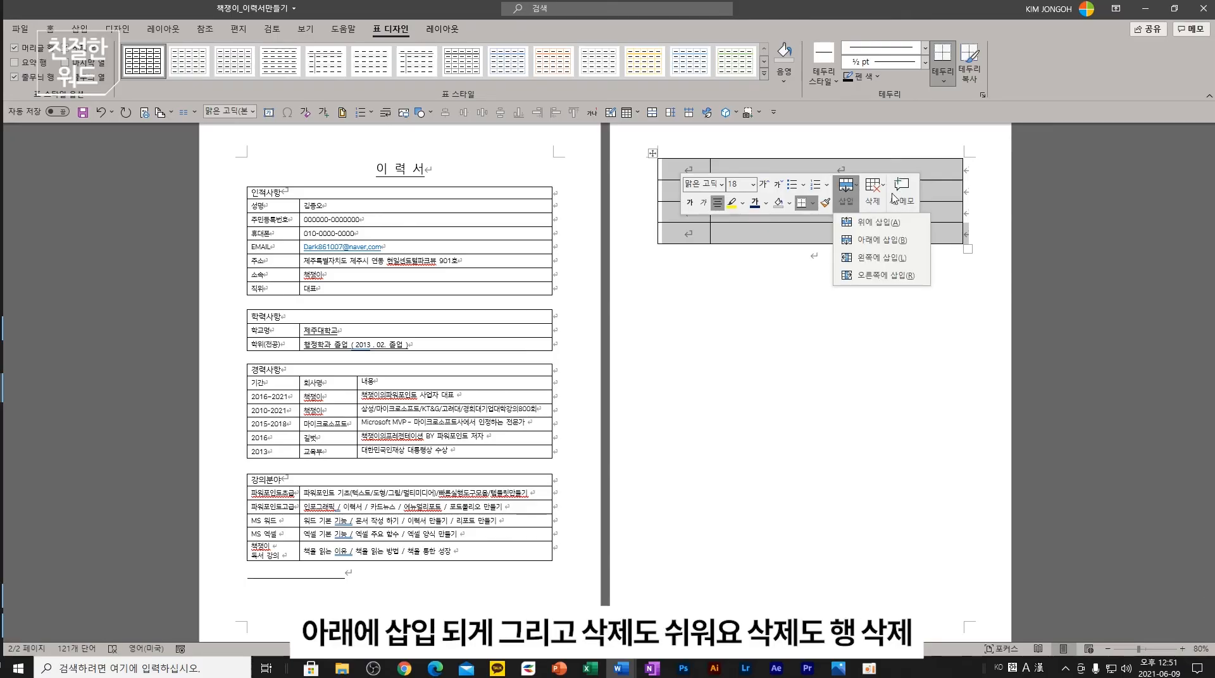
{"action": "left_click", "coordinate": [872, 190]}
{"action": "left_click", "coordinate": [886, 257]}
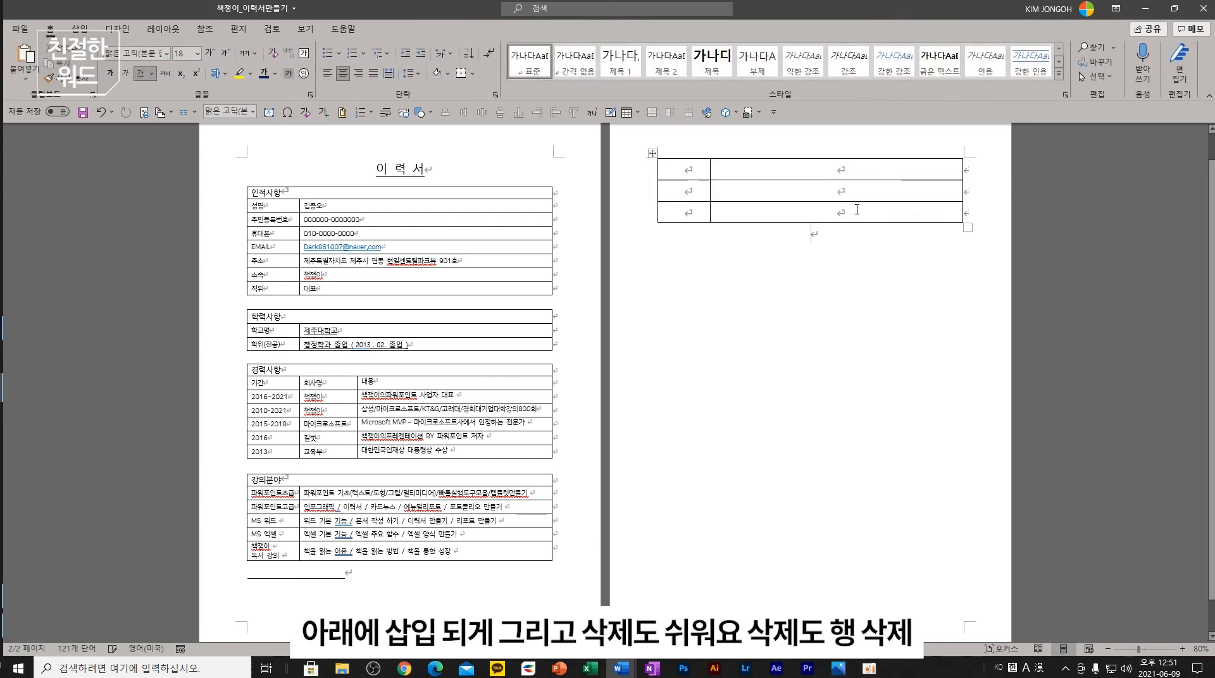
- Delete the table's third row and its first column
{"action": "left_click_drag", "start_coordinate": [857, 210], "coordinate": [690, 213]}
{"action": "left_click", "coordinate": [890, 228]}
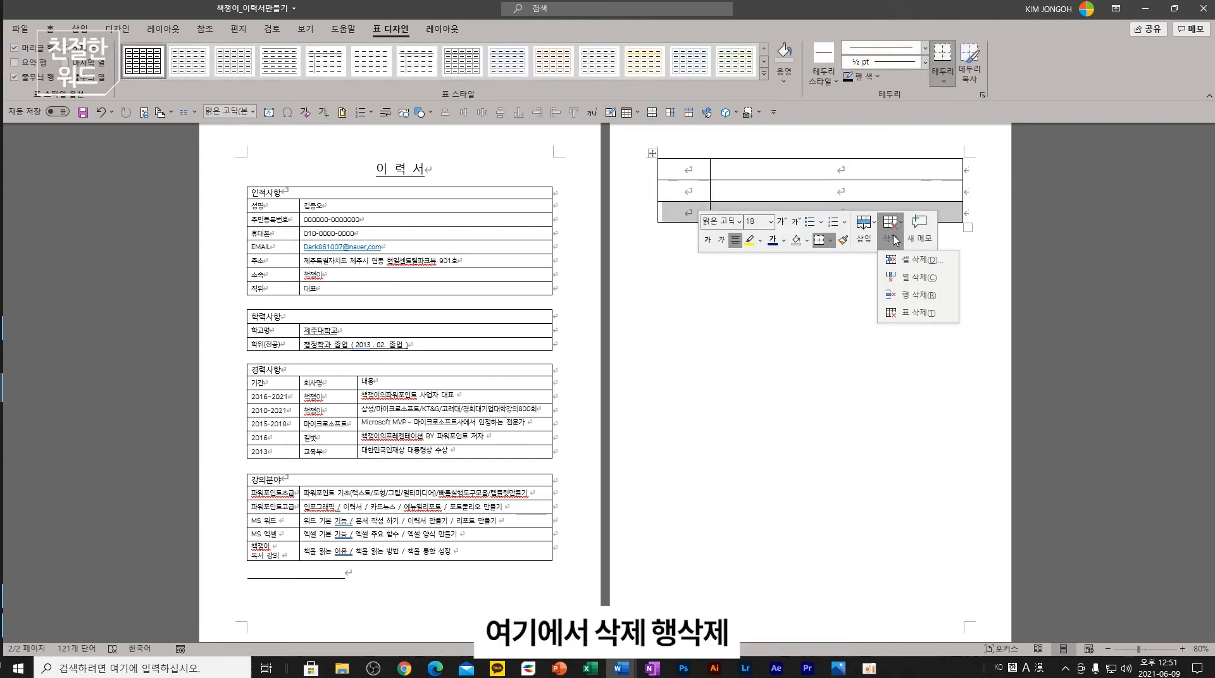
{"action": "left_click", "coordinate": [906, 296]}
{"action": "left_click_drag", "start_coordinate": [682, 177], "coordinate": [683, 192]}
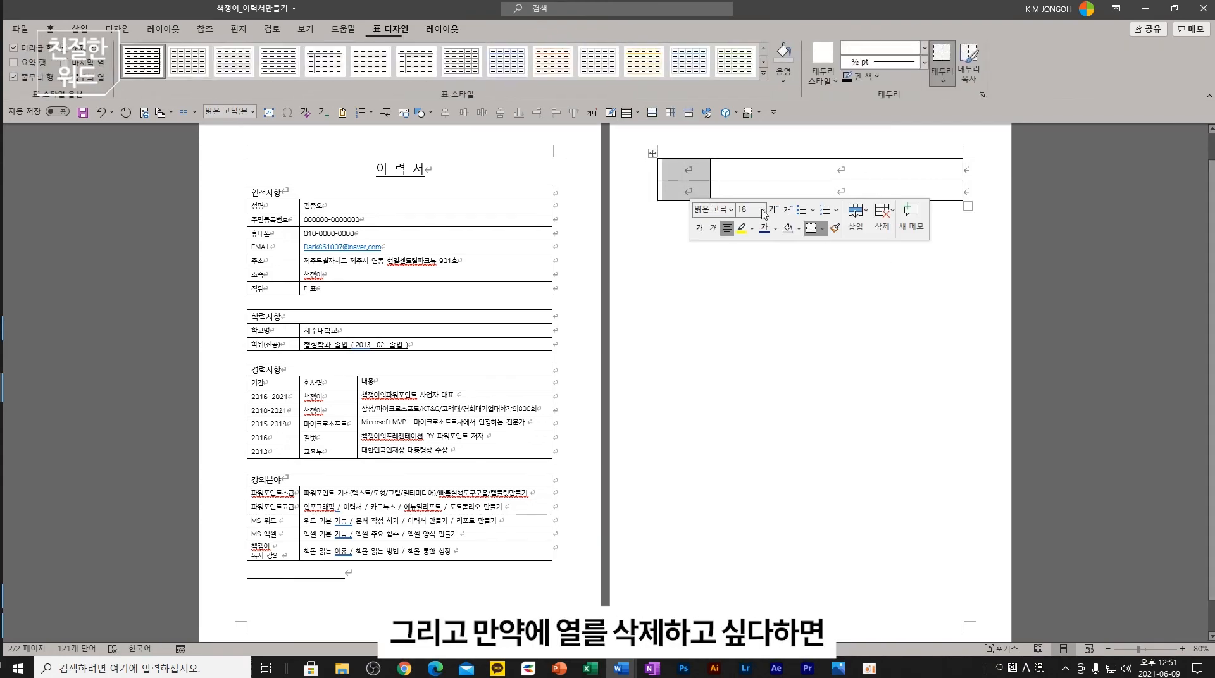
{"action": "left_click", "coordinate": [884, 226]}
{"action": "left_click", "coordinate": [908, 265]}
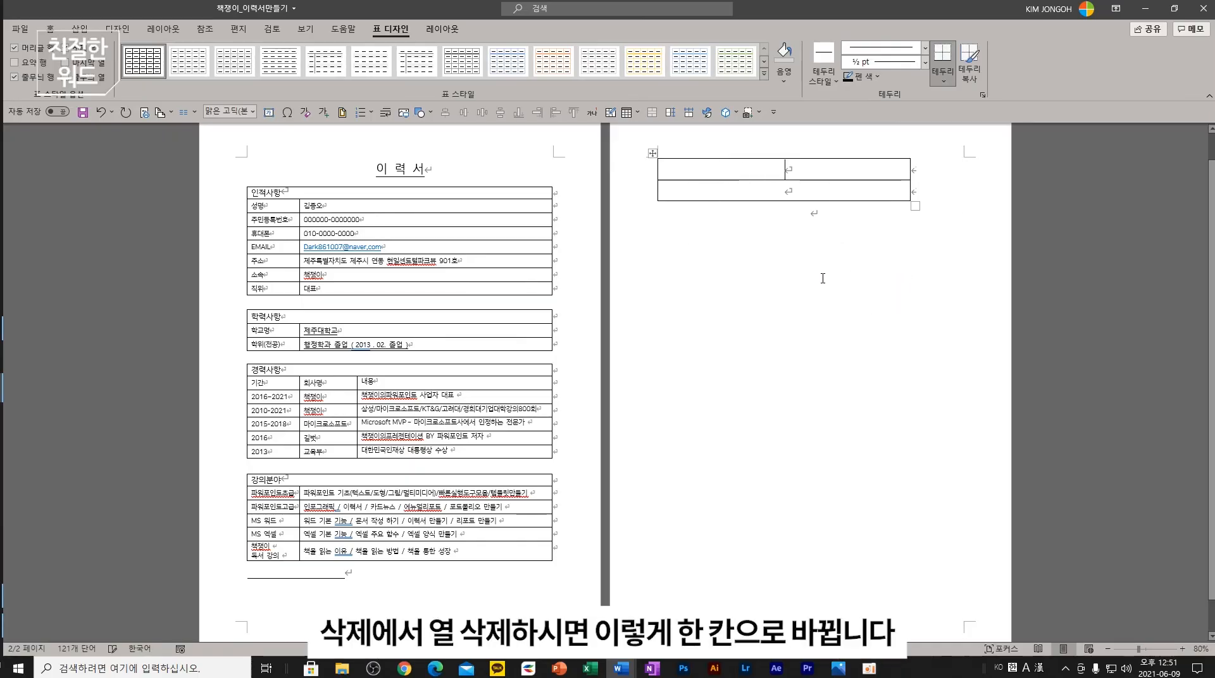
{"action": "left_click", "coordinate": [929, 221]}
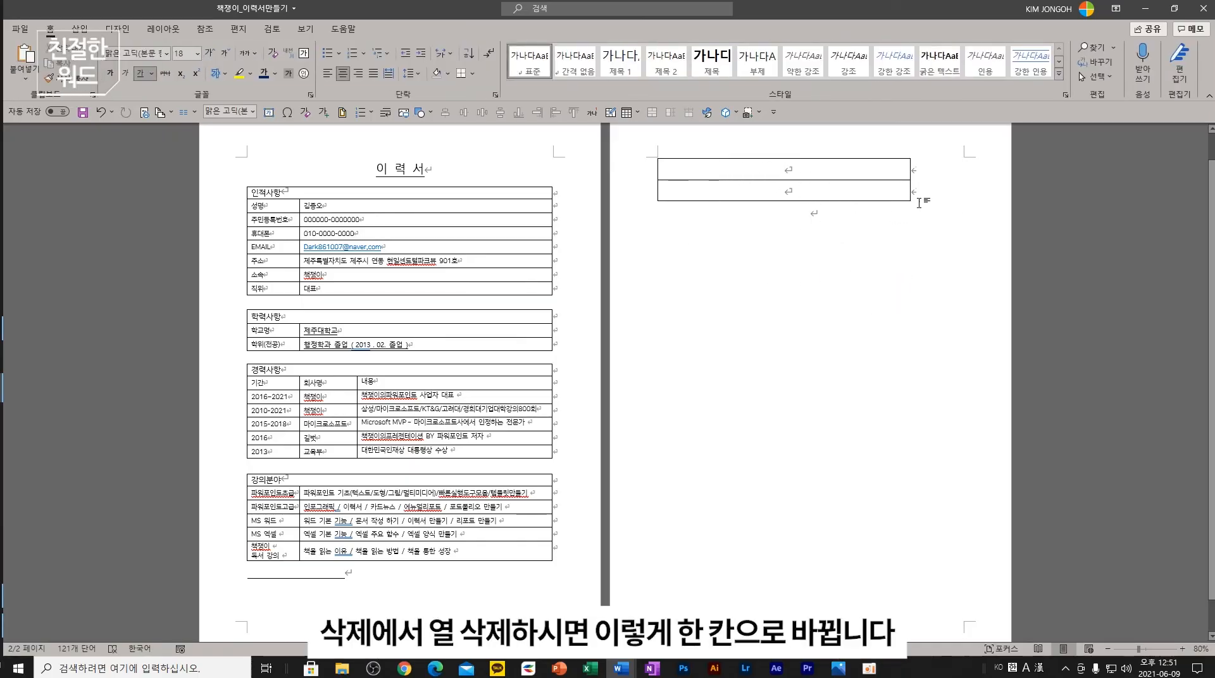
- Close the résumé without saving, view the chart-insertion slide, and return to 문서2
{"action": "left_click", "coordinate": [1203, 8]}
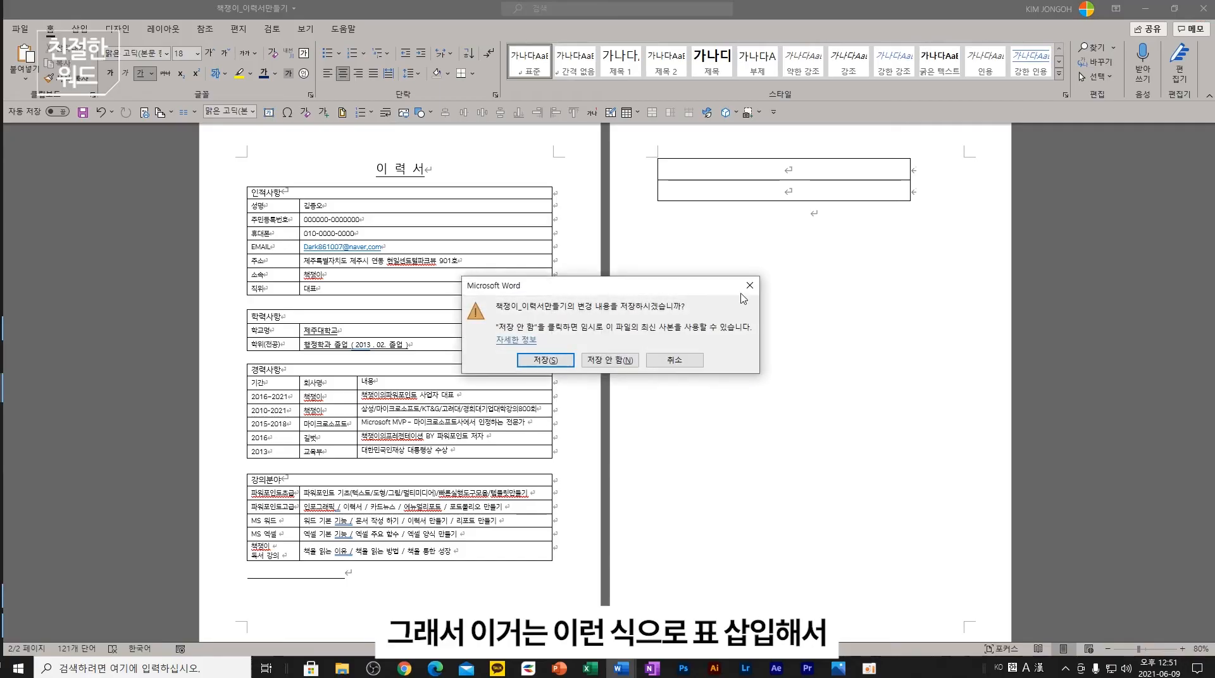
{"action": "left_click", "coordinate": [620, 365]}
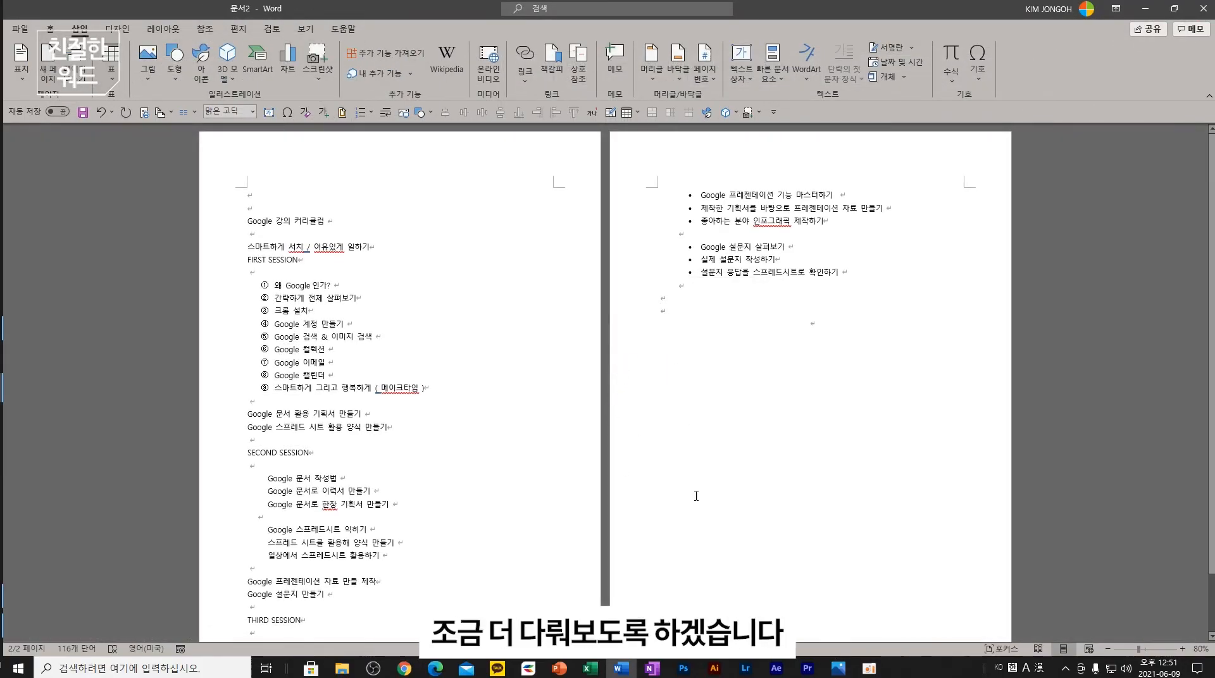
{"action": "left_click", "coordinate": [559, 668]}
{"action": "scroll", "coordinate": [101, 501], "scroll_direction": "down", "scroll_amount": 3}
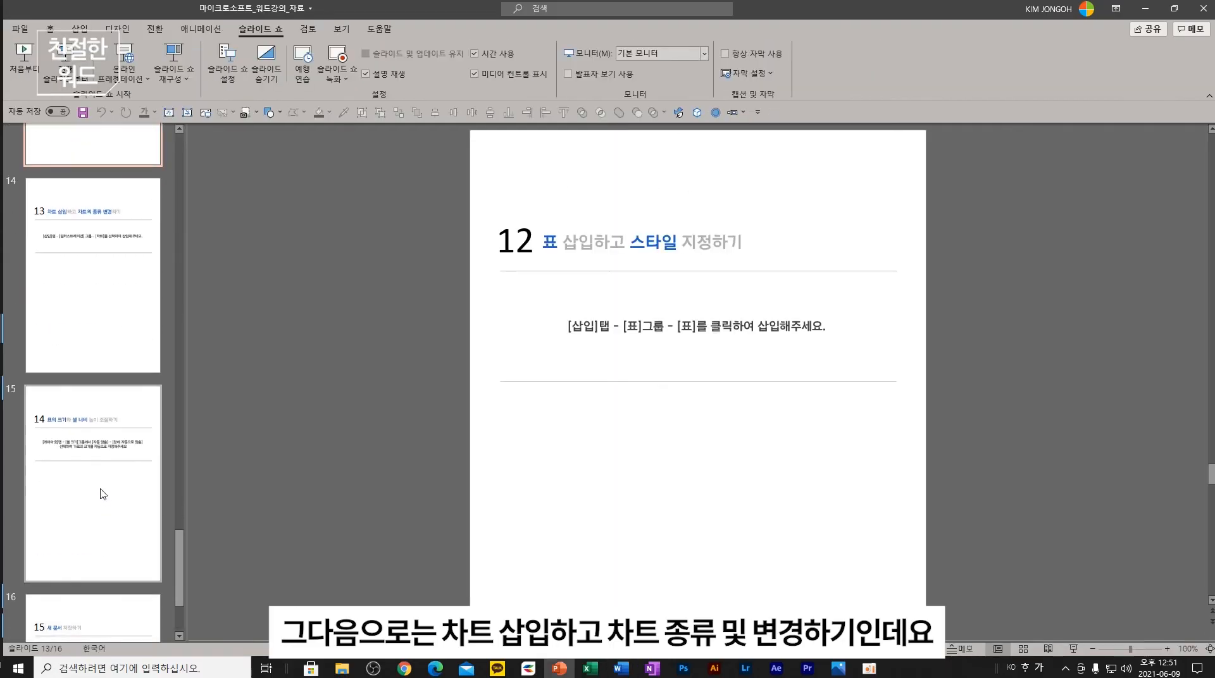
{"action": "left_click", "coordinate": [94, 280]}
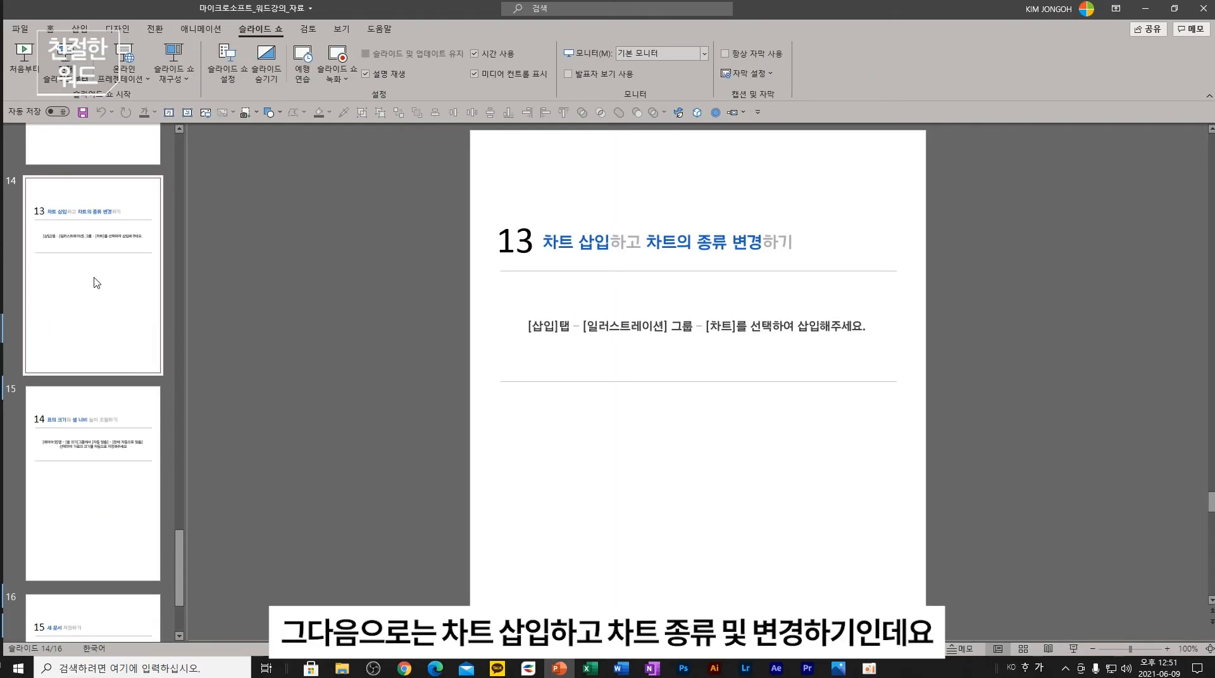
{"action": "left_click", "coordinate": [620, 668]}
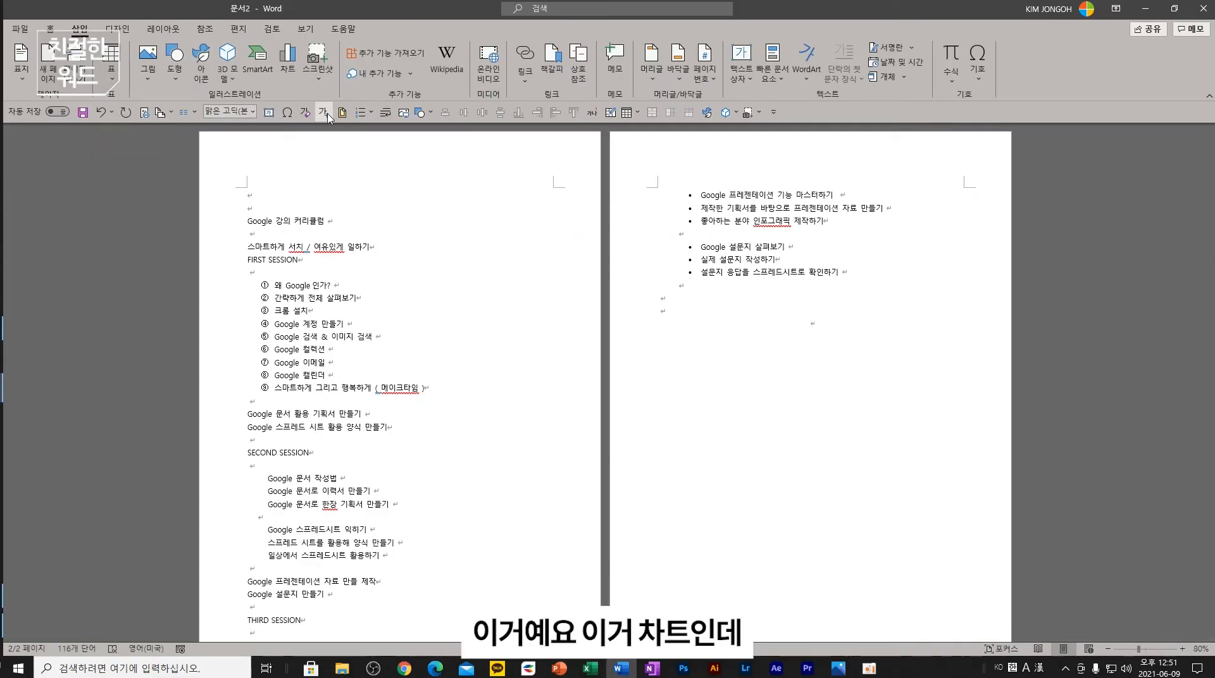
- Preview the line, pie, bar, area and scatter chart types, then insert a pie chart
{"action": "left_click", "coordinate": [288, 63]}
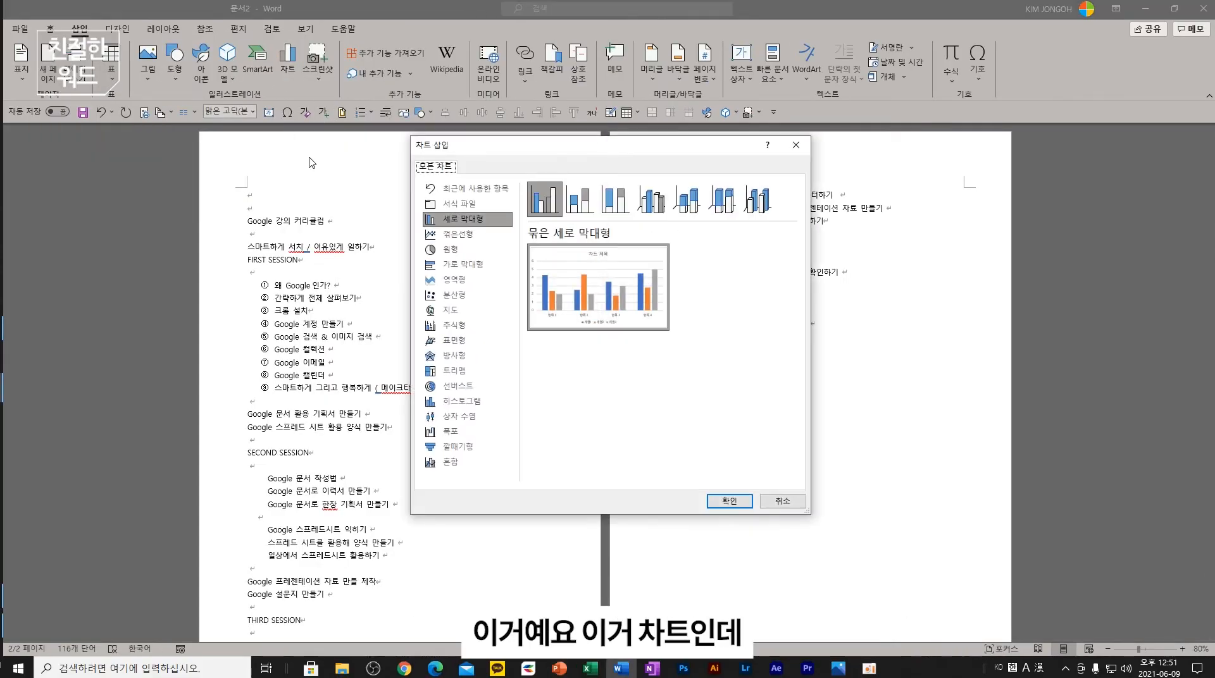
{"action": "left_click", "coordinate": [483, 235]}
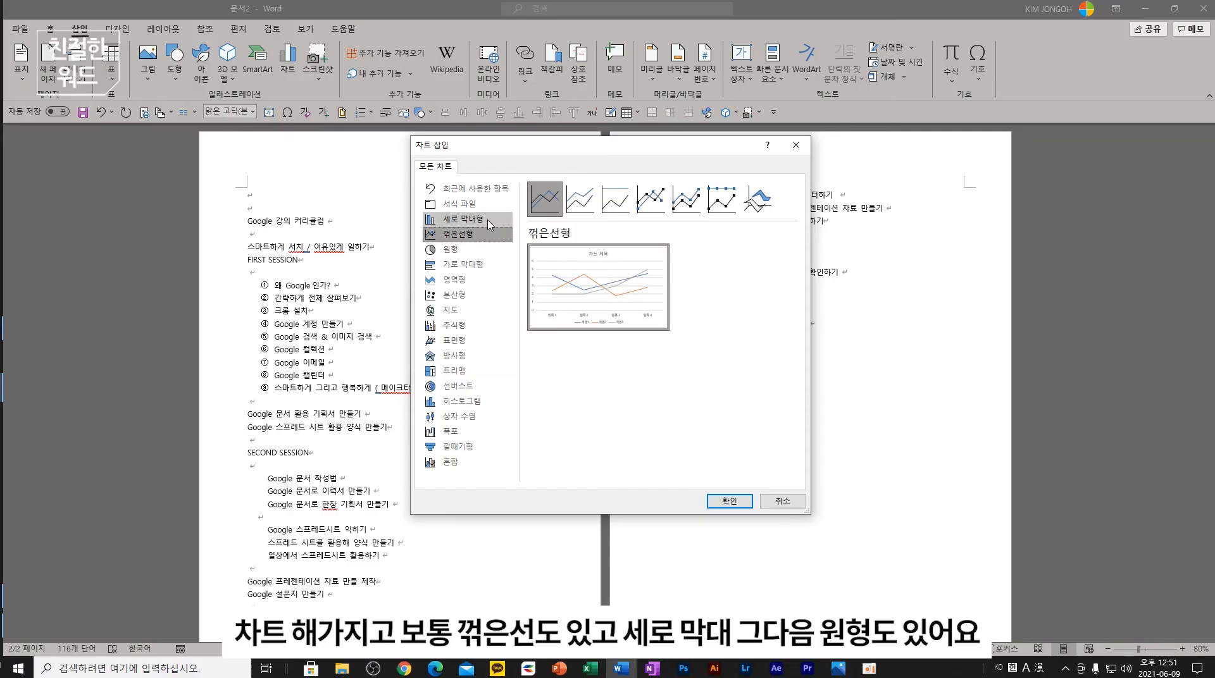
{"action": "left_click", "coordinate": [489, 222]}
{"action": "left_click", "coordinate": [473, 250]}
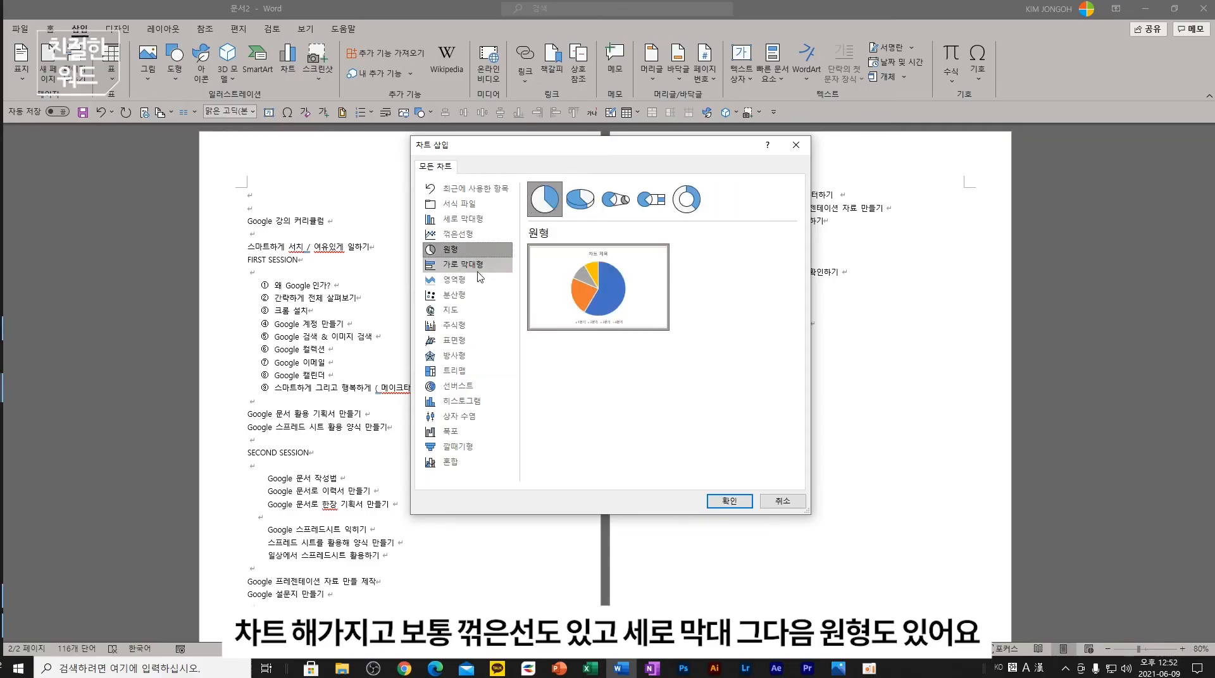
{"action": "left_click", "coordinate": [475, 264]}
{"action": "left_click", "coordinate": [475, 280]}
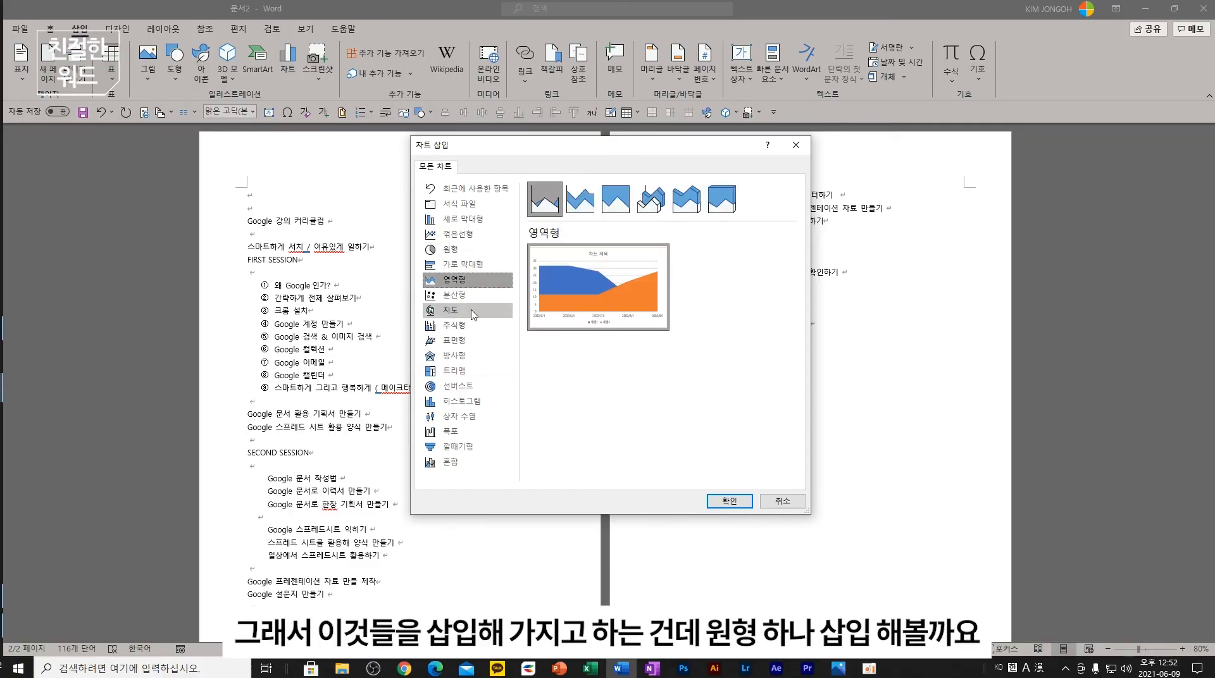
{"action": "left_click", "coordinate": [483, 295]}
{"action": "key", "text": "Up"}
{"action": "key", "text": "Up"}
{"action": "key", "text": "Up"}
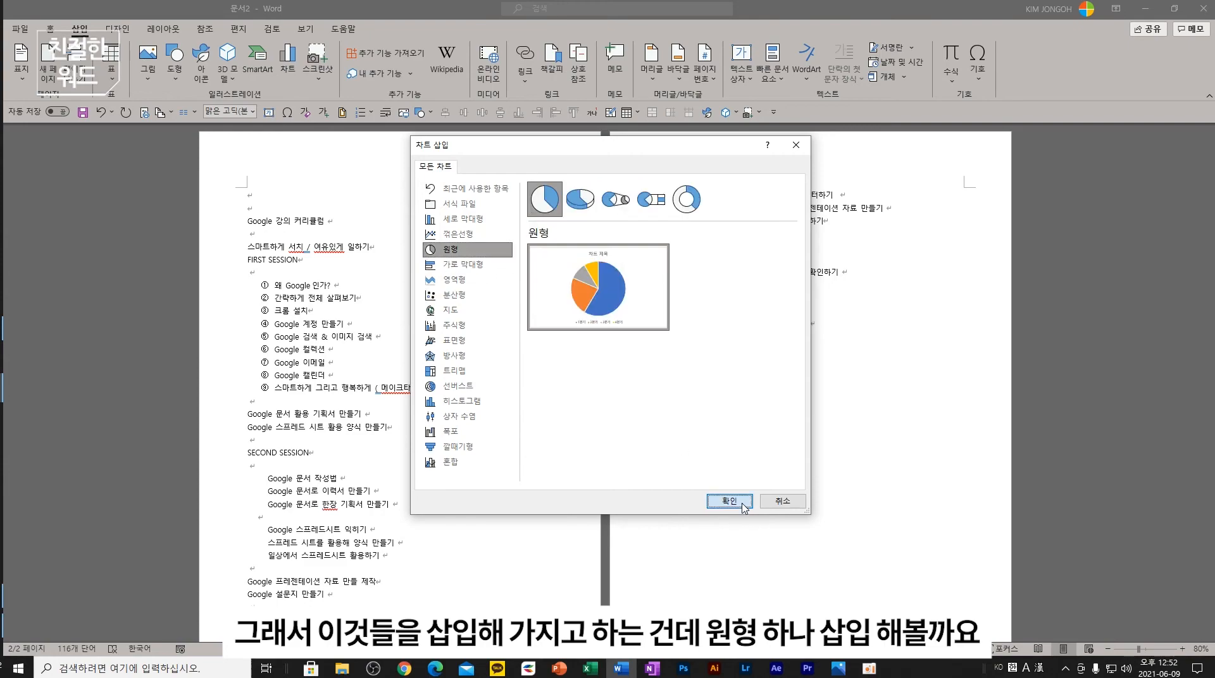
{"action": "left_click", "coordinate": [728, 501]}
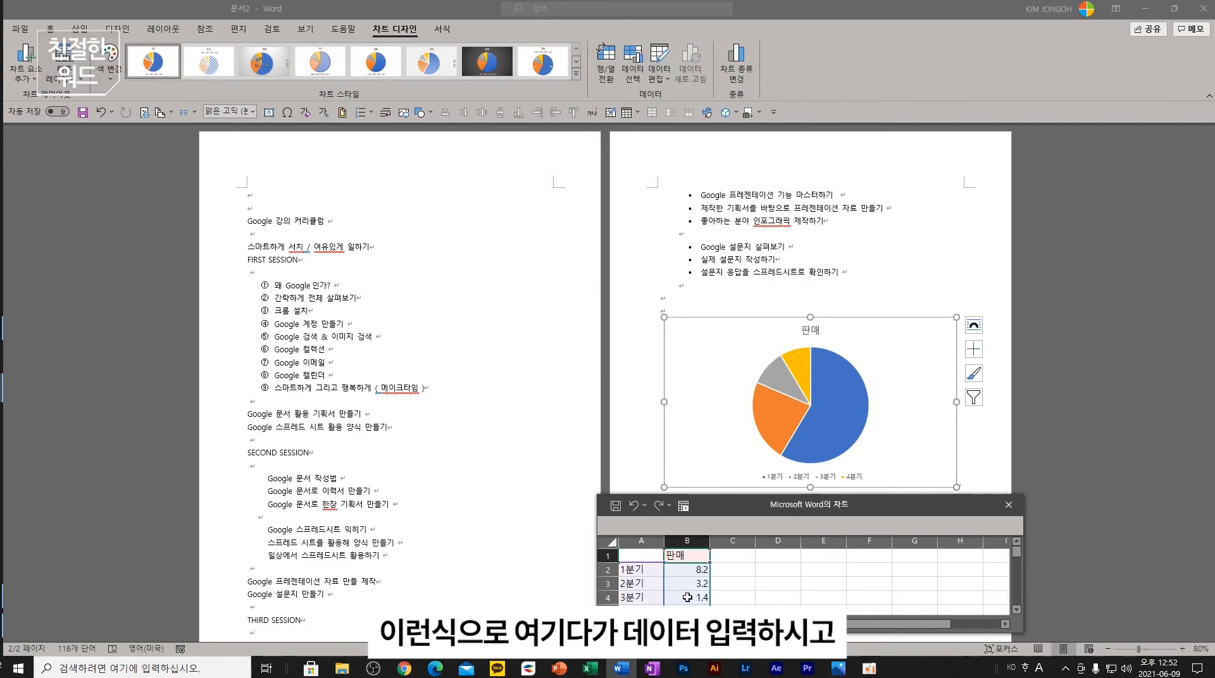
- Change the 1분기 value to 14 in the chart data sheet and close it
{"action": "left_click", "coordinate": [699, 571]}
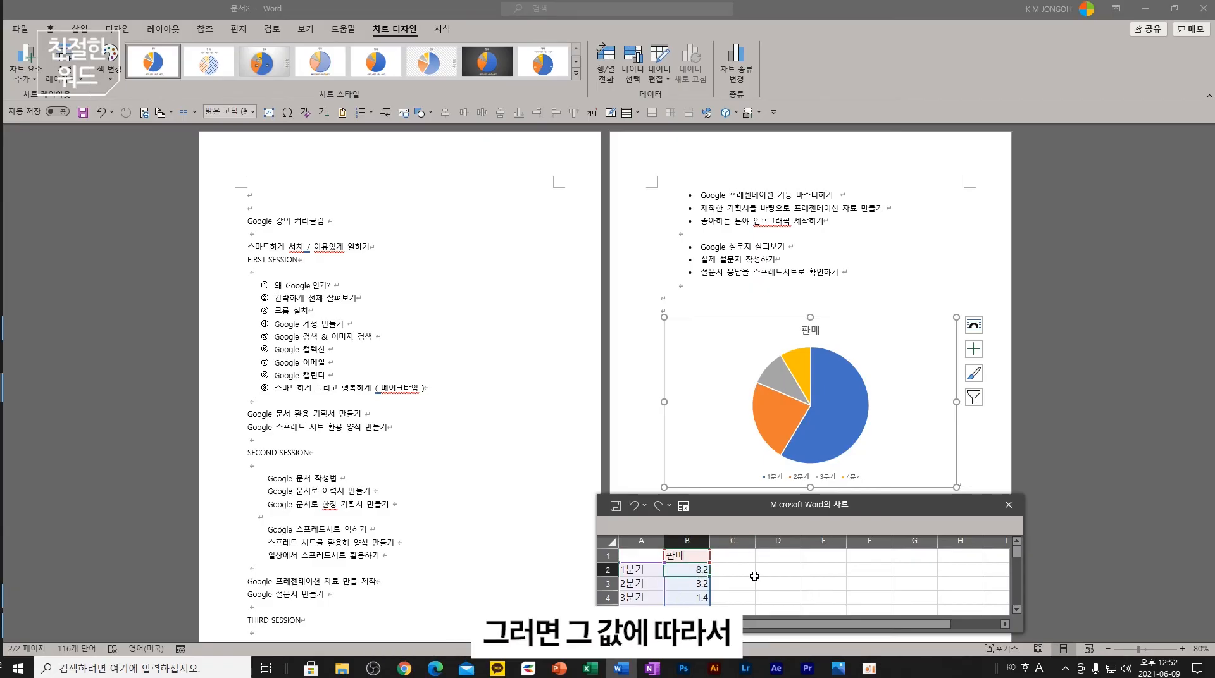
{"action": "type", "text": "14"}
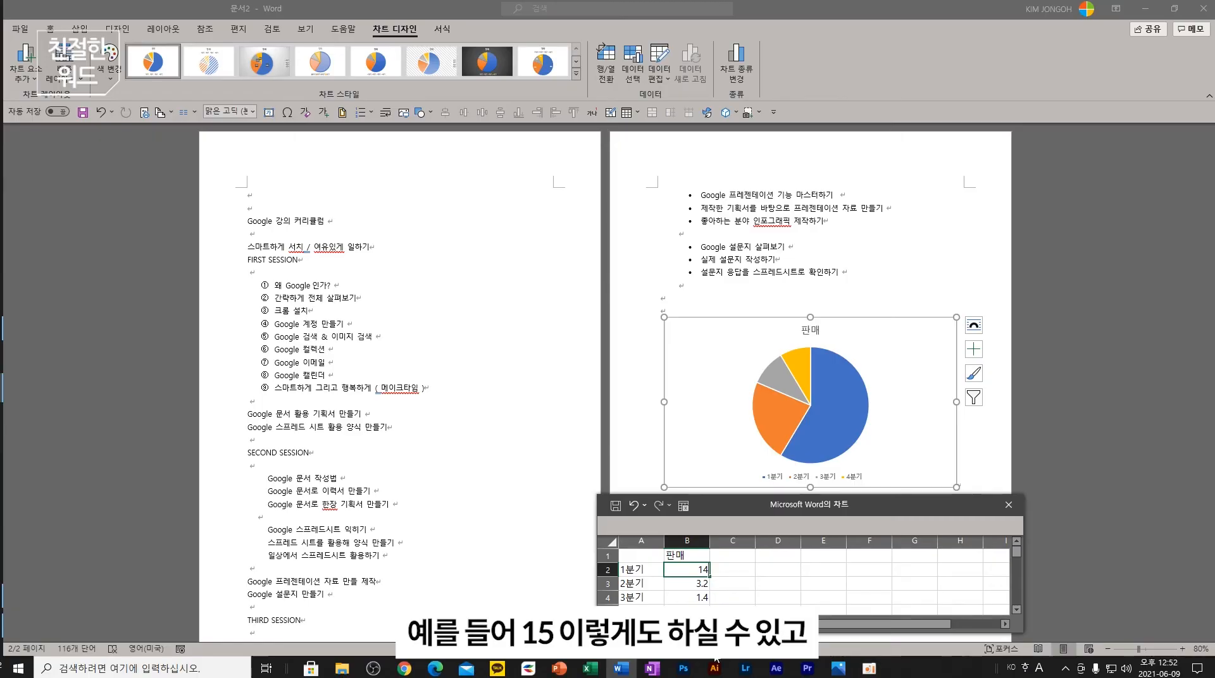
{"action": "key", "text": "Return"}
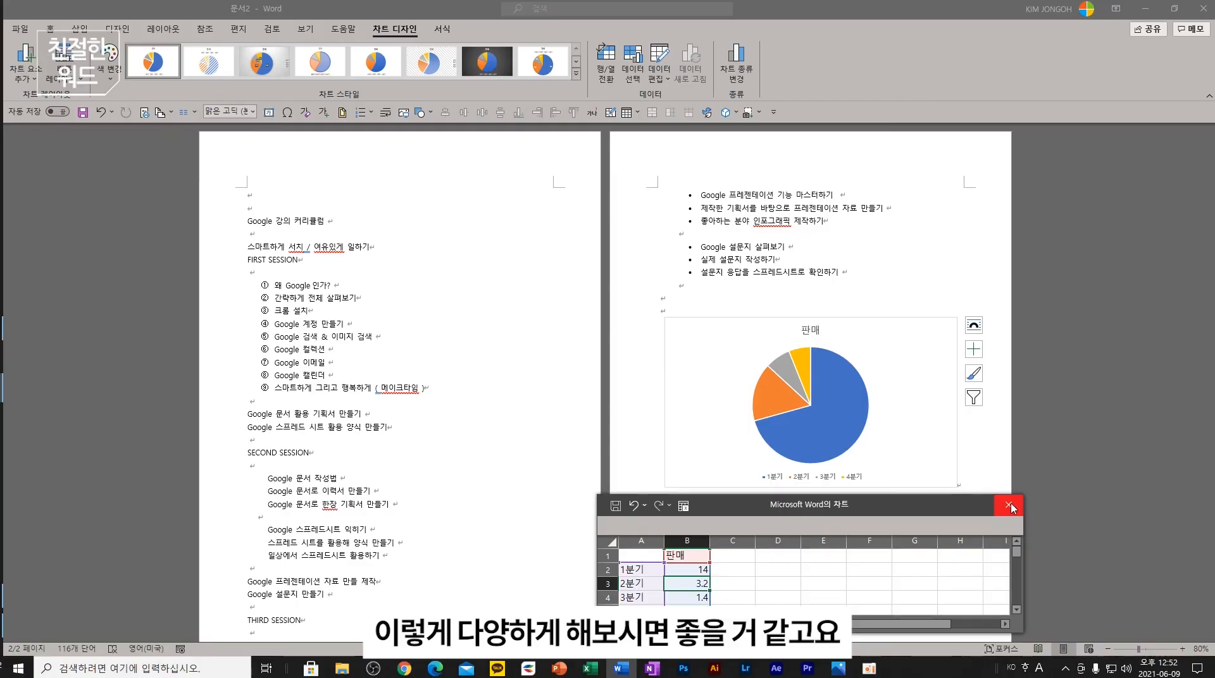
{"action": "left_click", "coordinate": [1008, 505]}
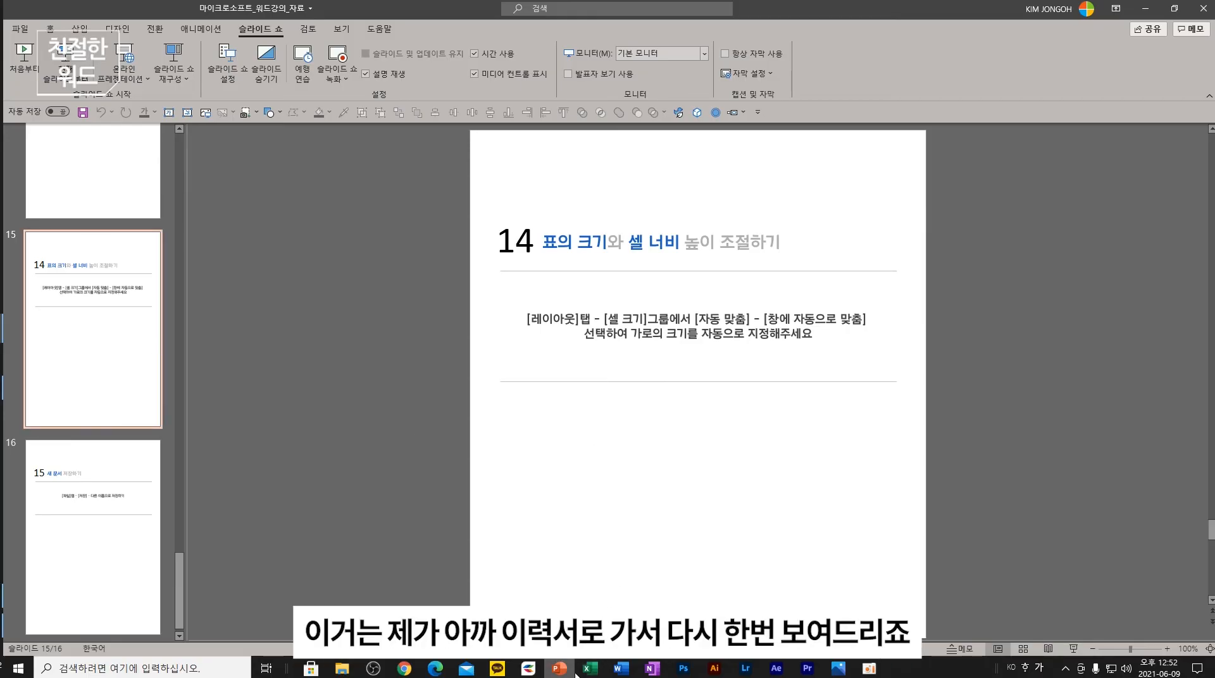
{"action": "left_click", "coordinate": [1145, 9]}
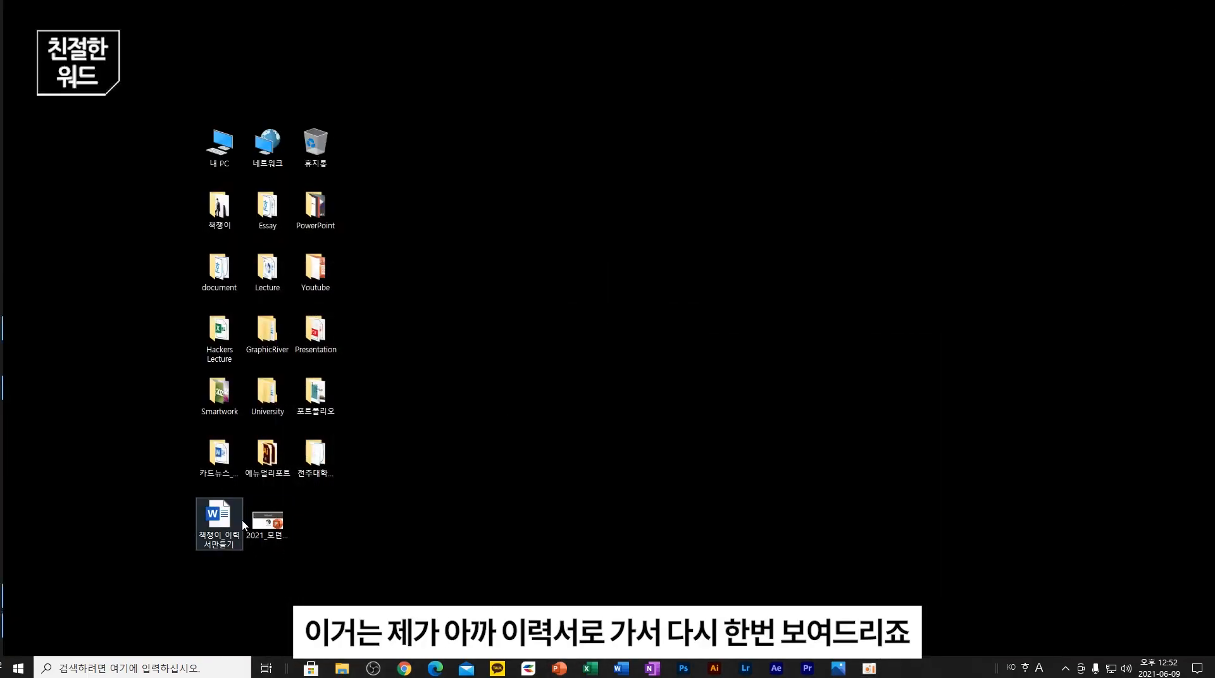
- Open the résumé, check the personal-info rows' height in Table Properties, and view the table tabs
{"action": "double_click", "coordinate": [239, 519]}
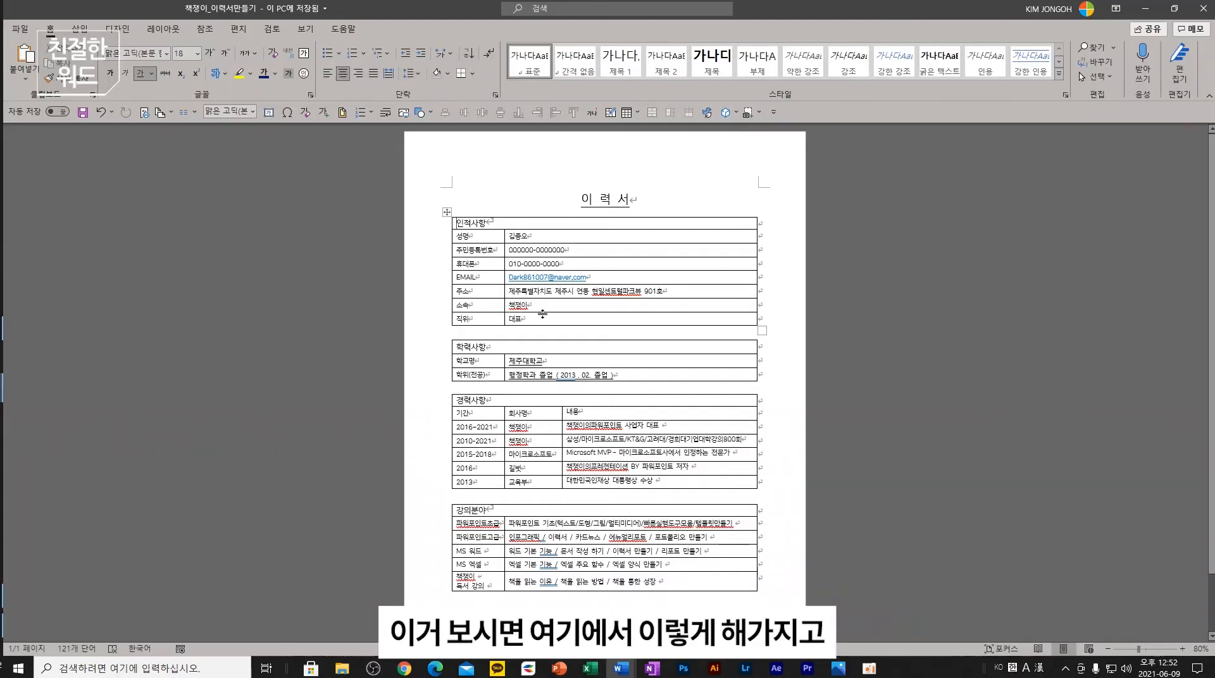
{"action": "left_click_drag", "start_coordinate": [542, 314], "coordinate": [531, 239]}
{"action": "right_click", "coordinate": [531, 239]}
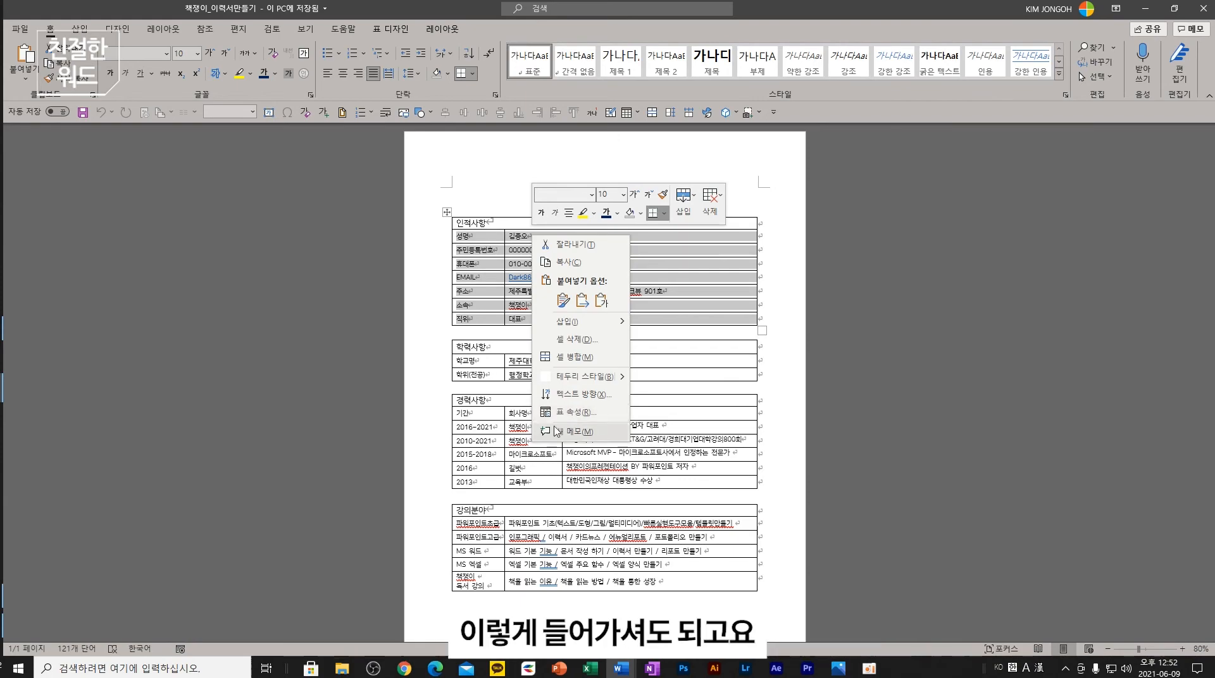
{"action": "left_click", "coordinate": [572, 412]}
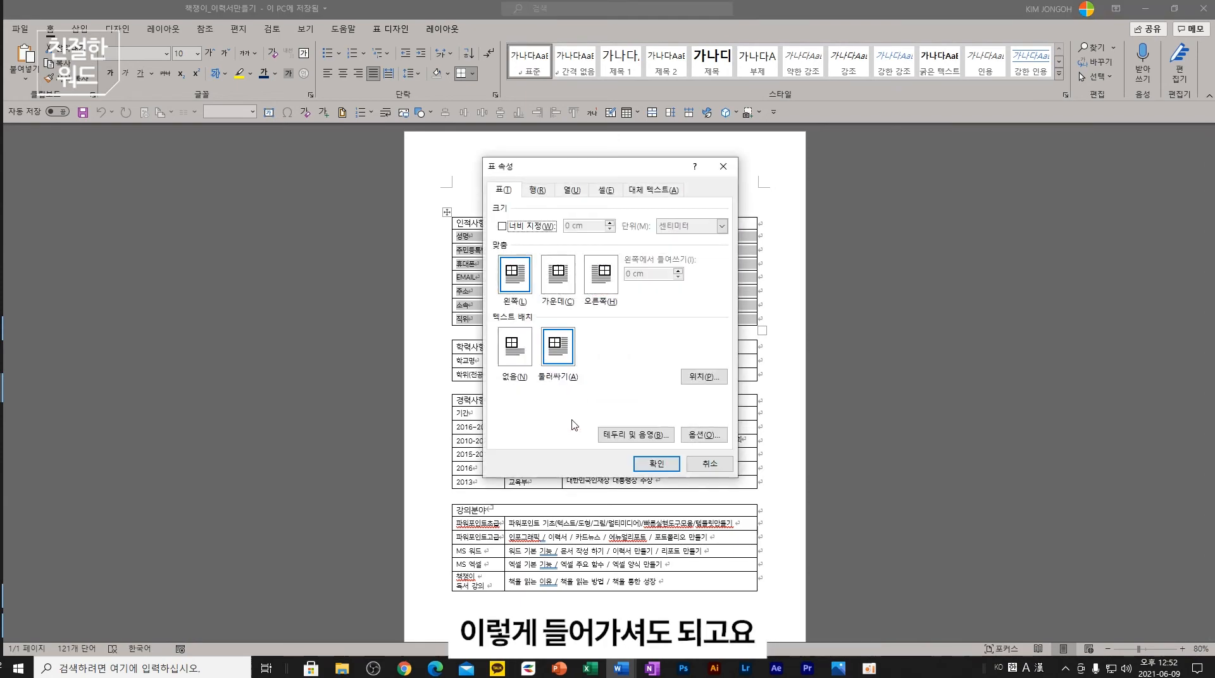
{"action": "left_click", "coordinate": [545, 197]}
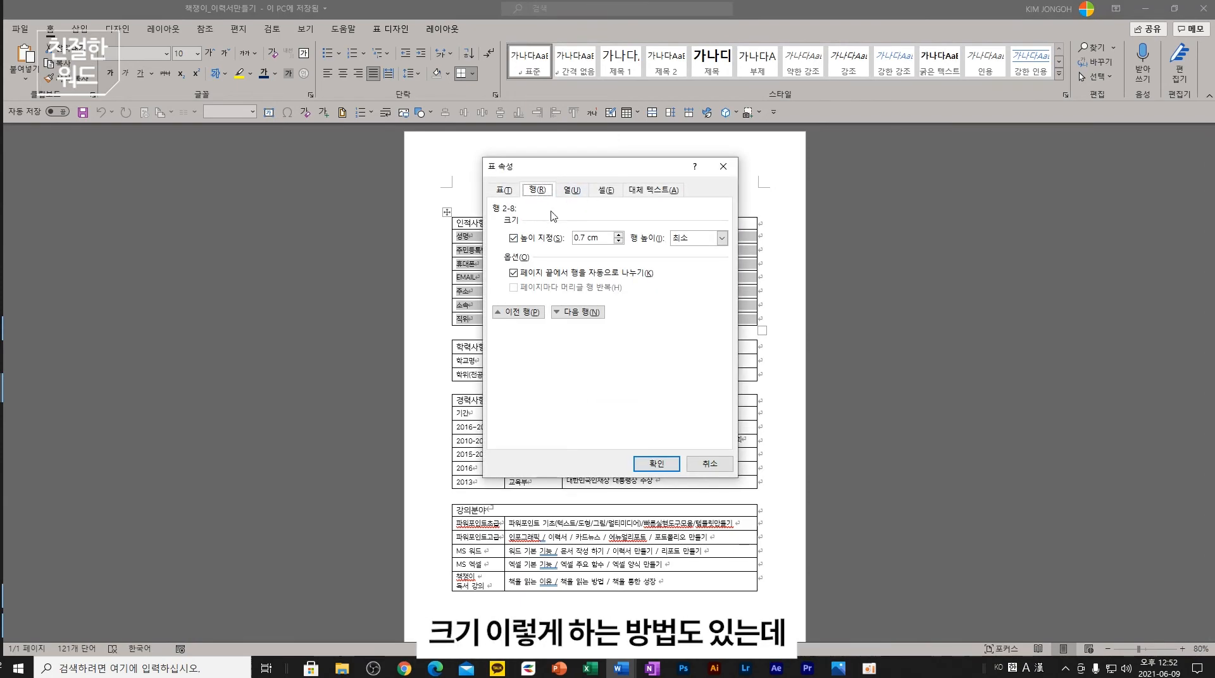
{"action": "left_click", "coordinate": [722, 166]}
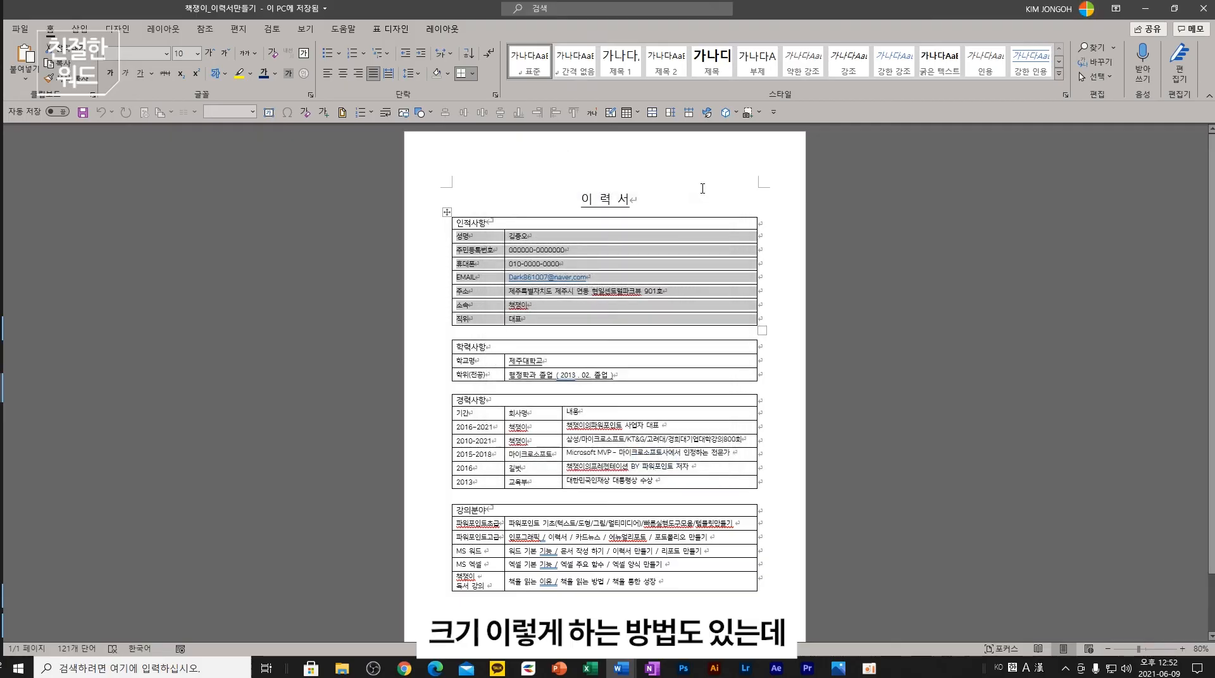
{"action": "left_click", "coordinate": [390, 29]}
{"action": "left_click", "coordinate": [441, 29]}
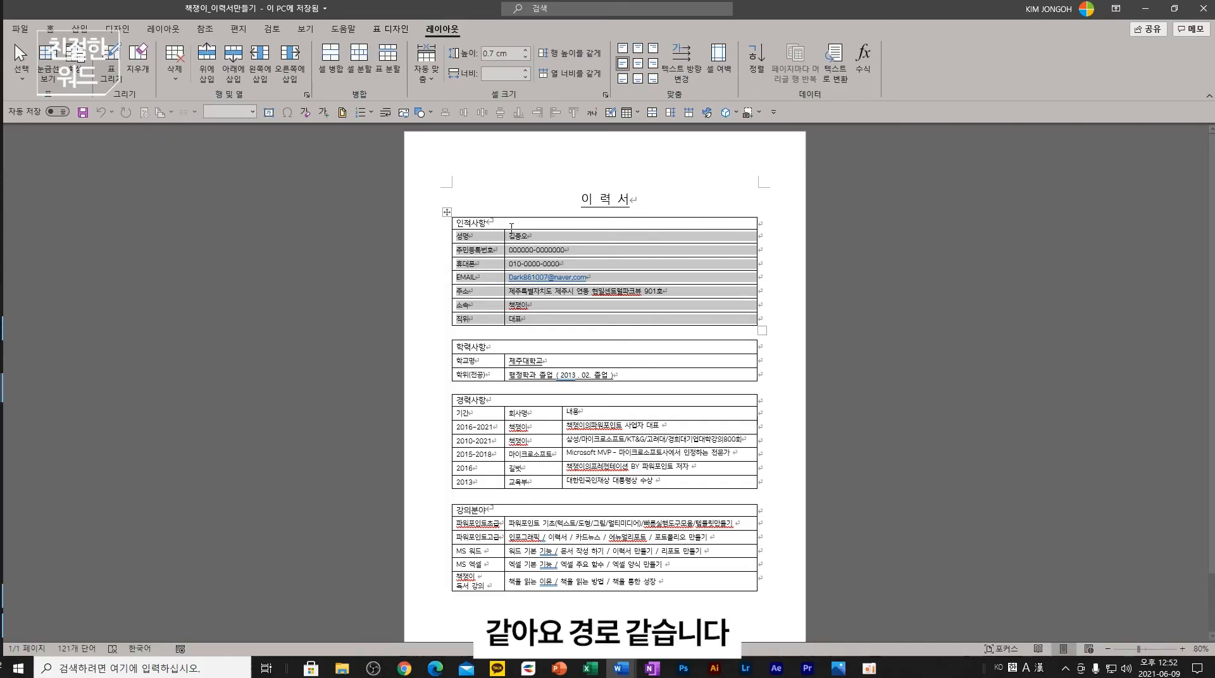
{"action": "left_click", "coordinate": [638, 204]}
- Set the personal-info rows to 1 cm high, then undo the change
{"action": "left_click_drag", "start_coordinate": [556, 319], "coordinate": [468, 239]}
{"action": "right_click", "coordinate": [467, 239]}
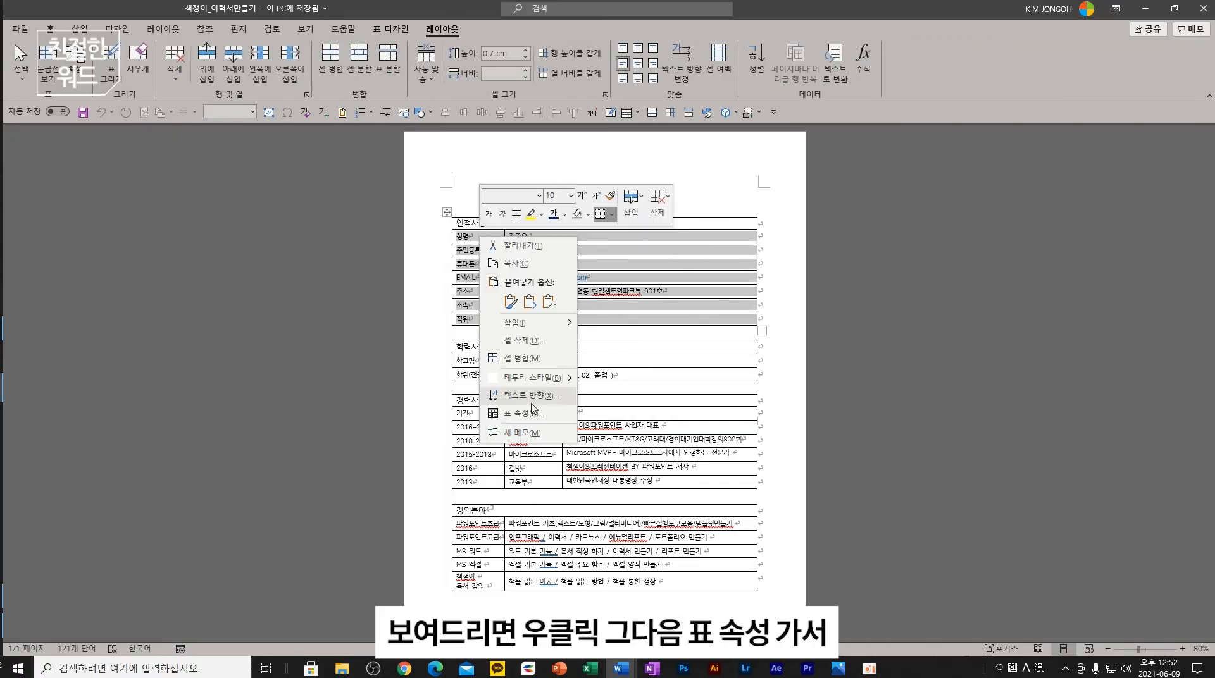
{"action": "left_click", "coordinate": [525, 411]}
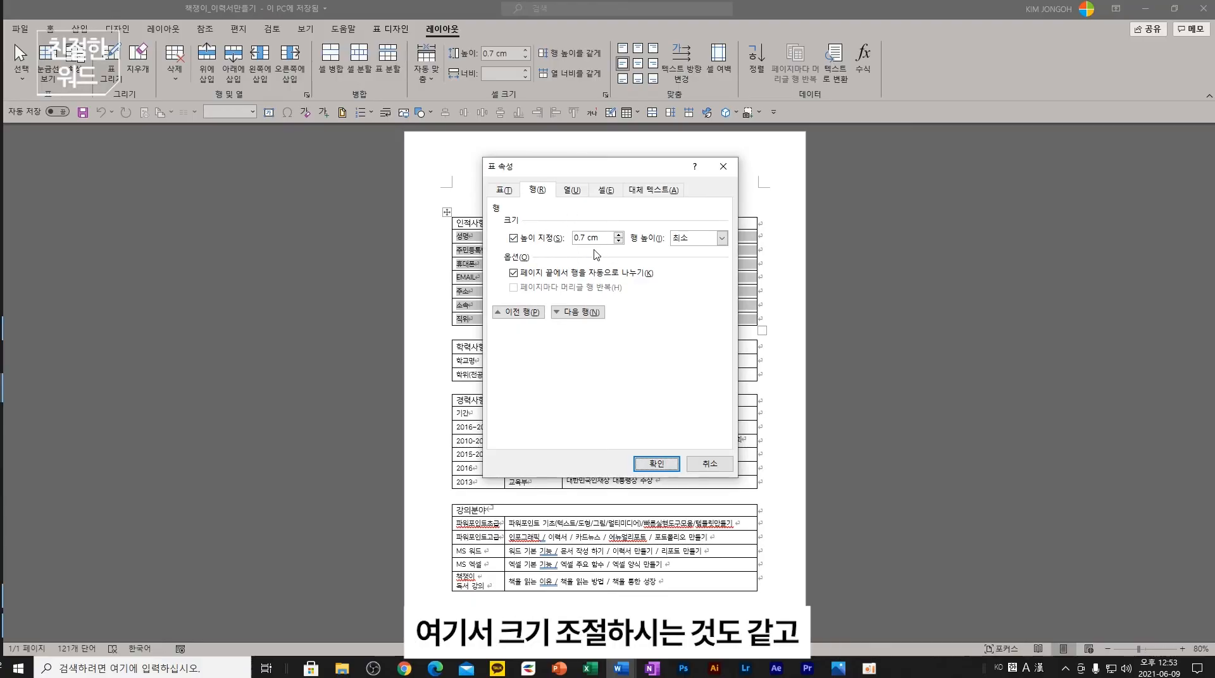
{"action": "left_click", "coordinate": [709, 464]}
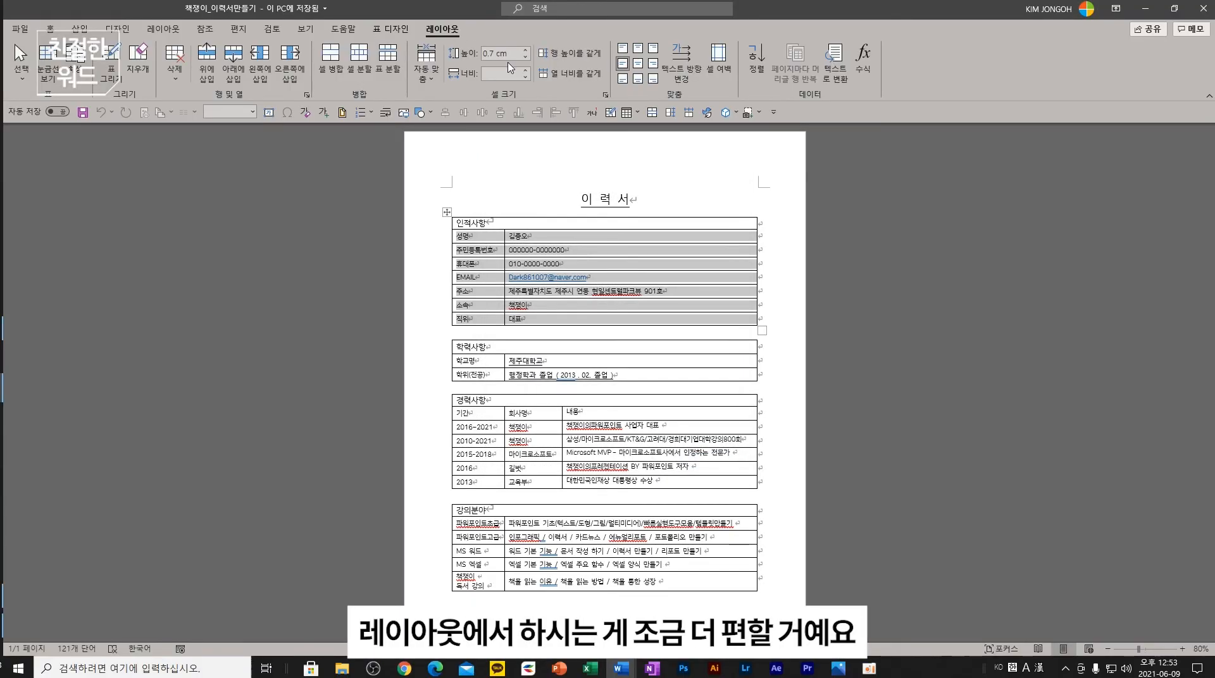
{"action": "left_click", "coordinate": [501, 53]}
{"action": "type", "text": "1"}
{"action": "key", "text": "Return"}
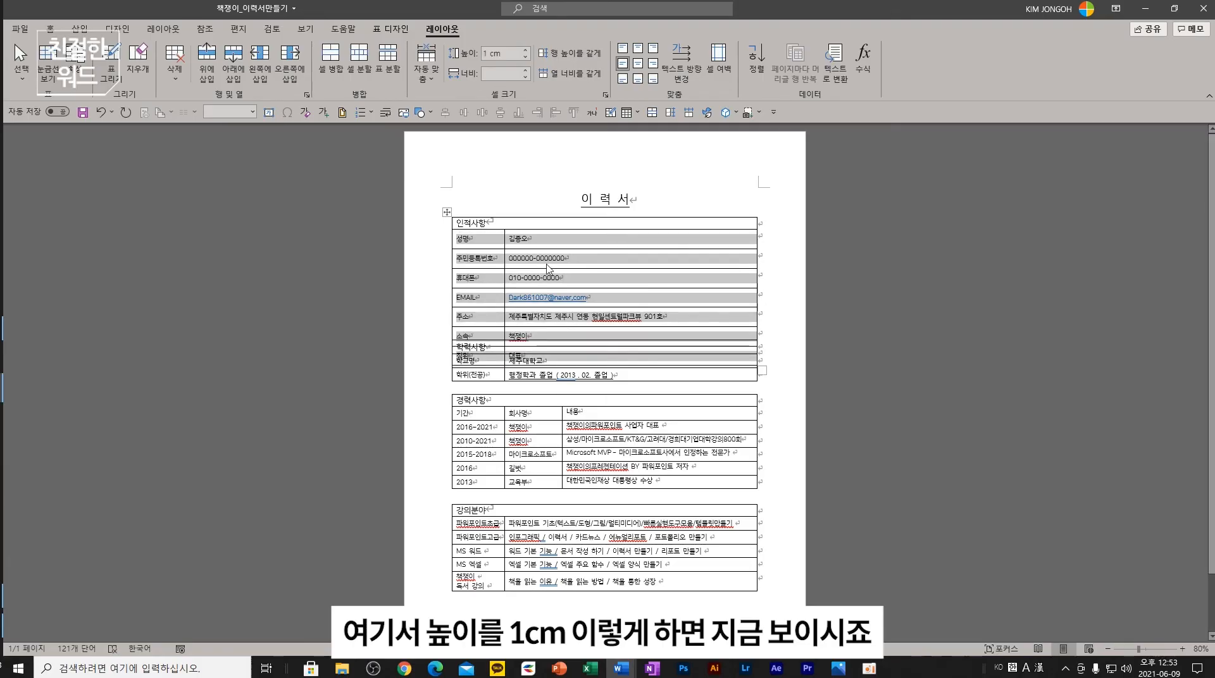
{"action": "key", "text": "ctrl+z"}
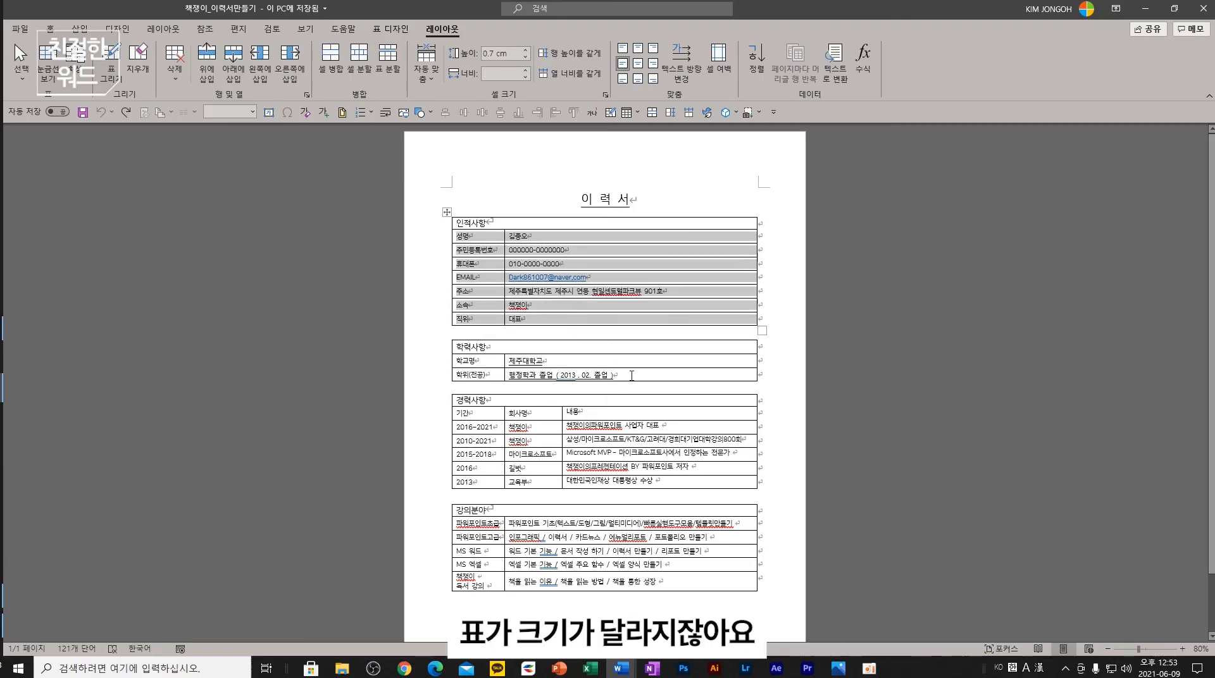
- Keep the education rows at 0.7 cm and nudge the first table's column divider left
{"action": "left_click_drag", "start_coordinate": [631, 375], "coordinate": [471, 360]}
{"action": "left_click", "coordinate": [512, 53]}
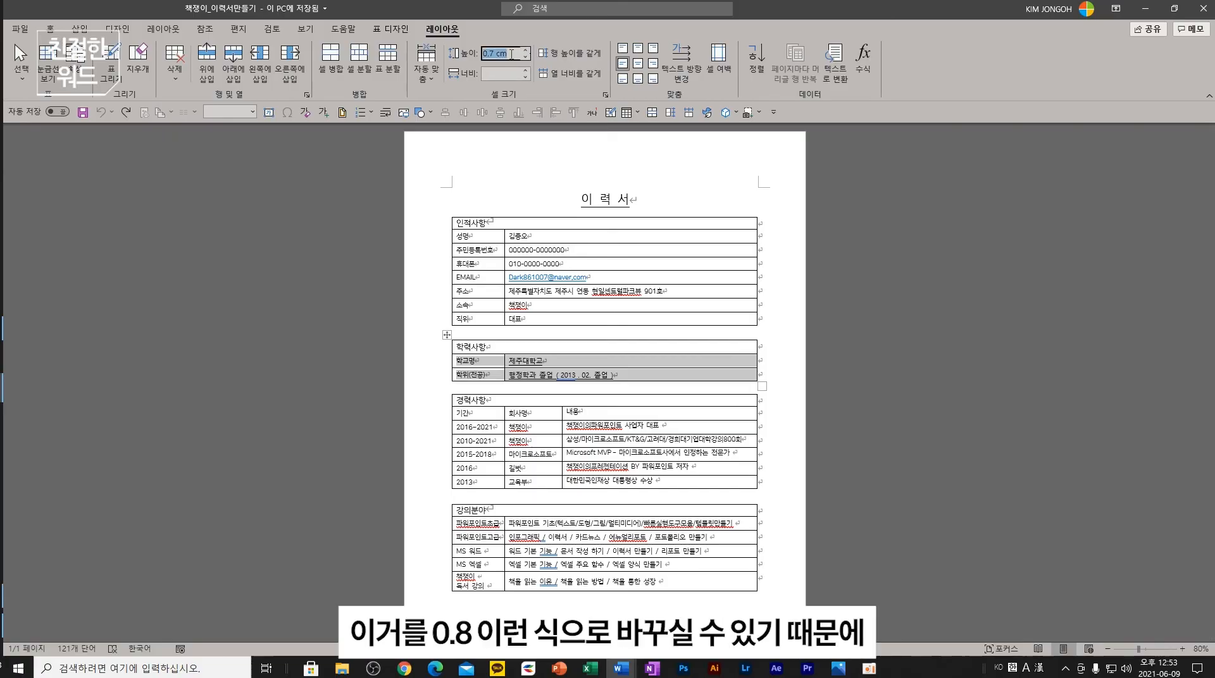
{"action": "key", "text": "Escape"}
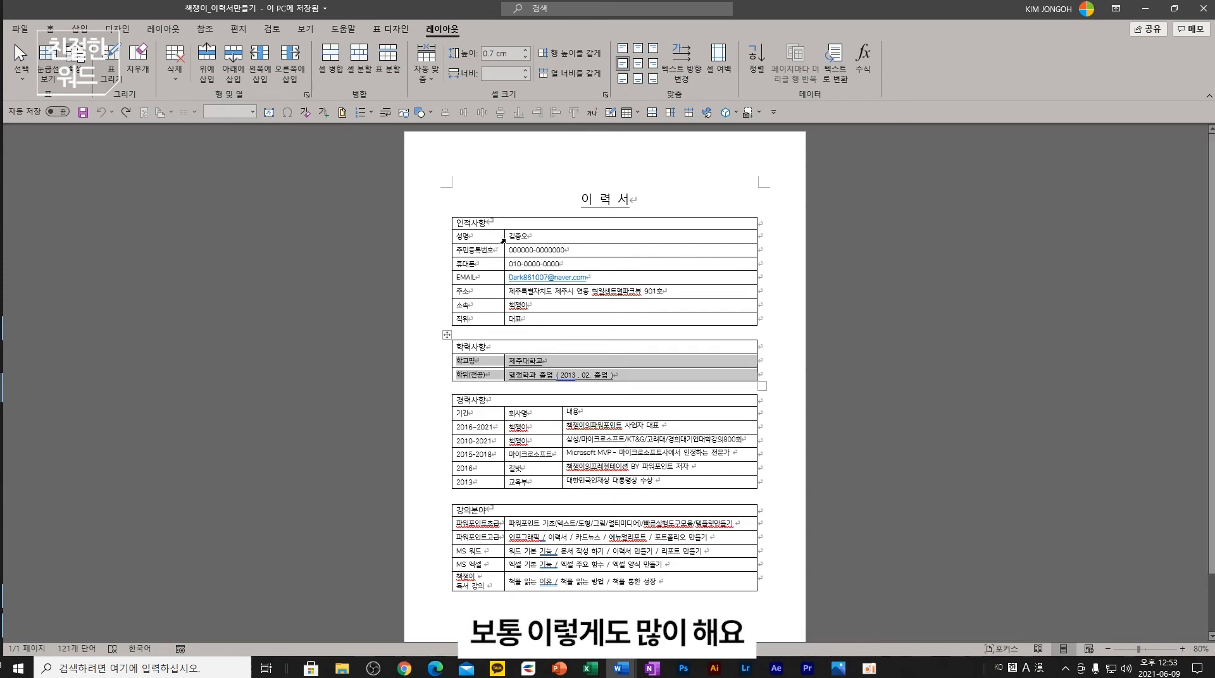
{"action": "left_click_drag", "start_coordinate": [503, 238], "coordinate": [504, 250]}
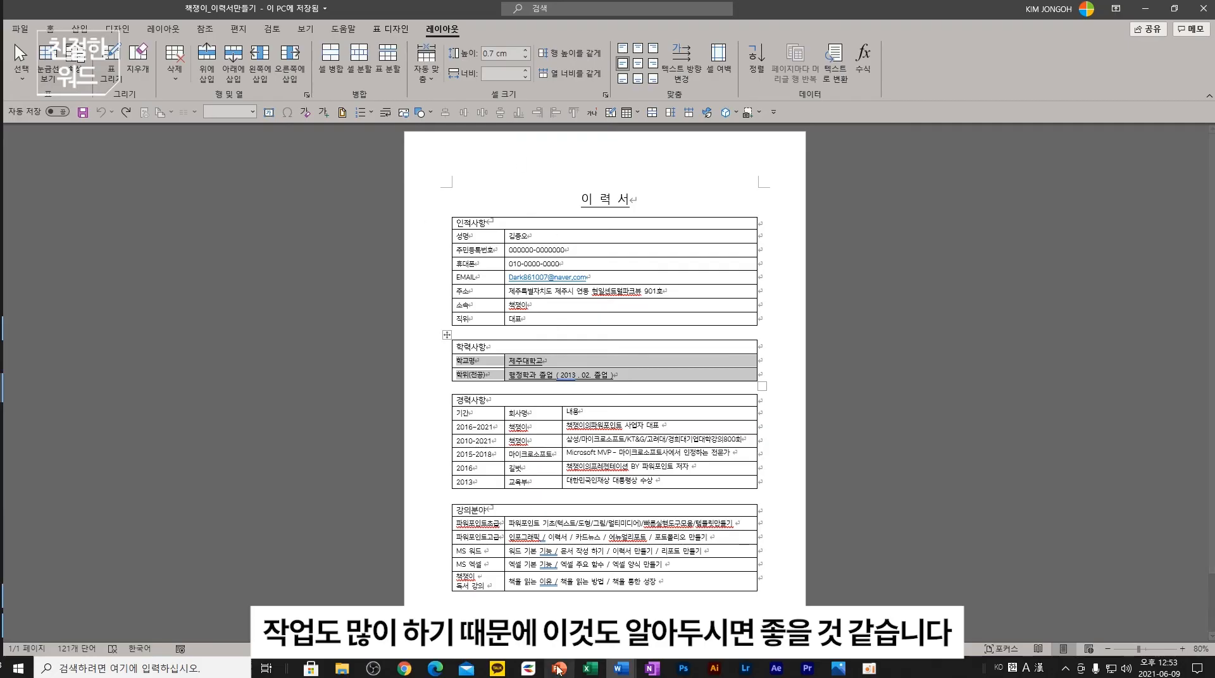
- On slide 16, open PowerPoint's Save As dialog on the Desktop, view file types, and close unsaved
{"action": "left_click", "coordinate": [619, 672]}
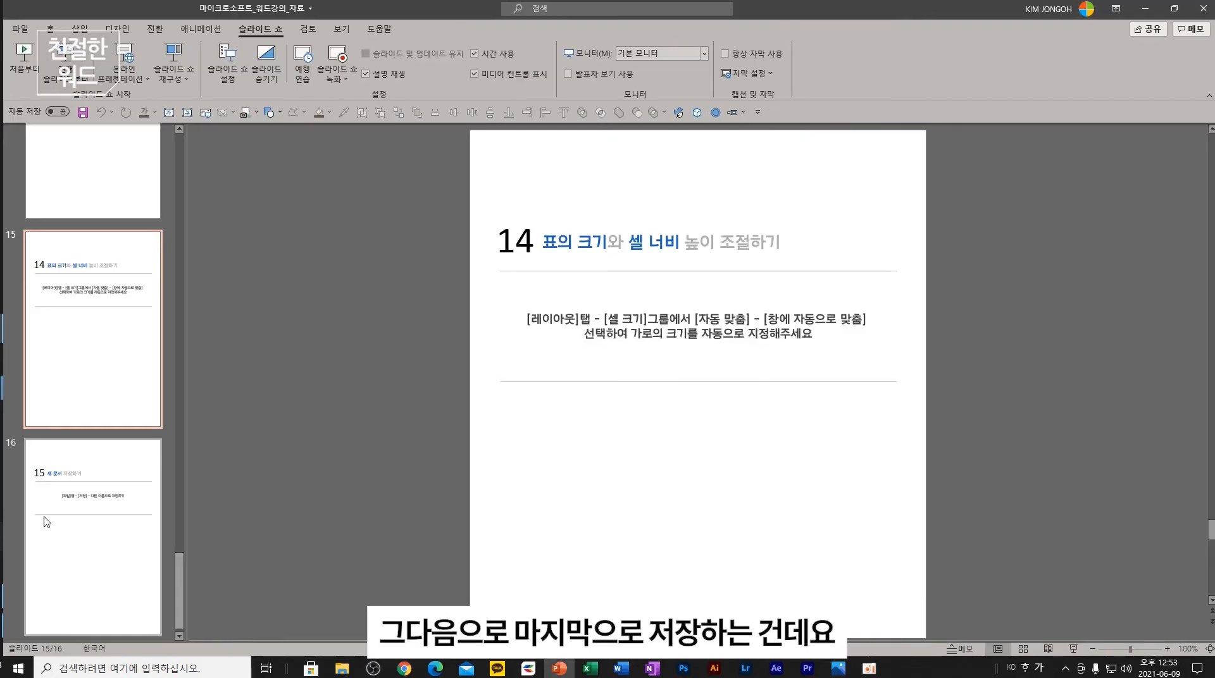
{"action": "left_click", "coordinate": [81, 538]}
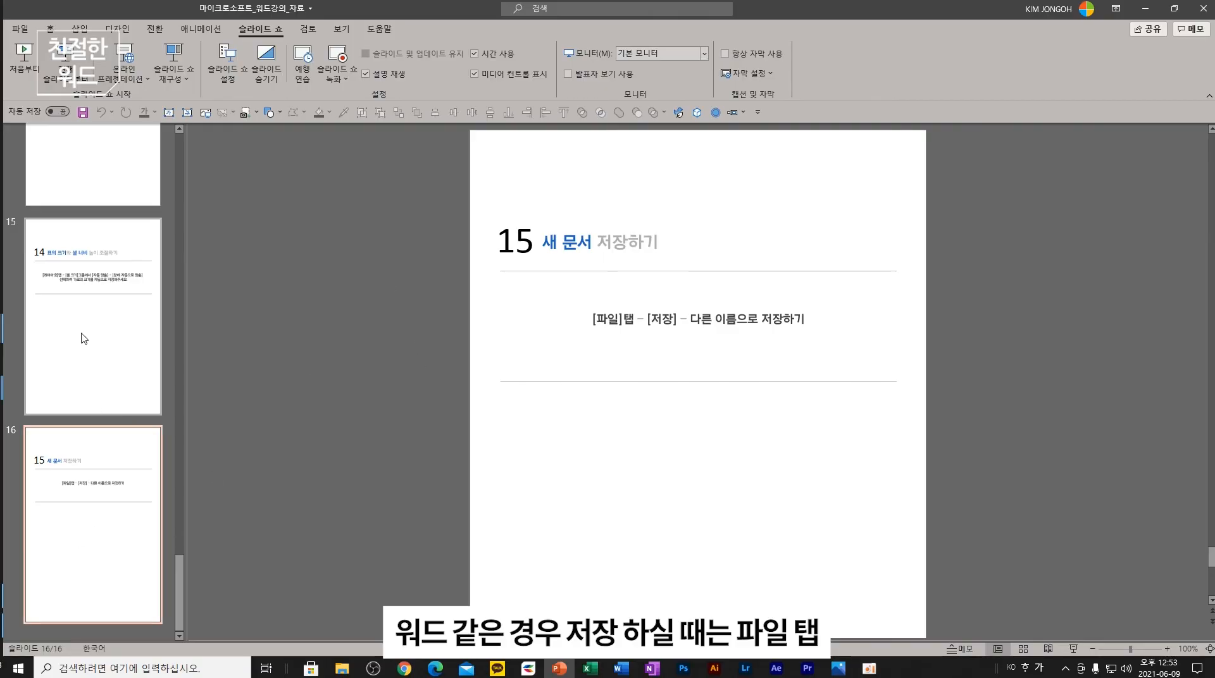
{"action": "left_click", "coordinate": [21, 29]}
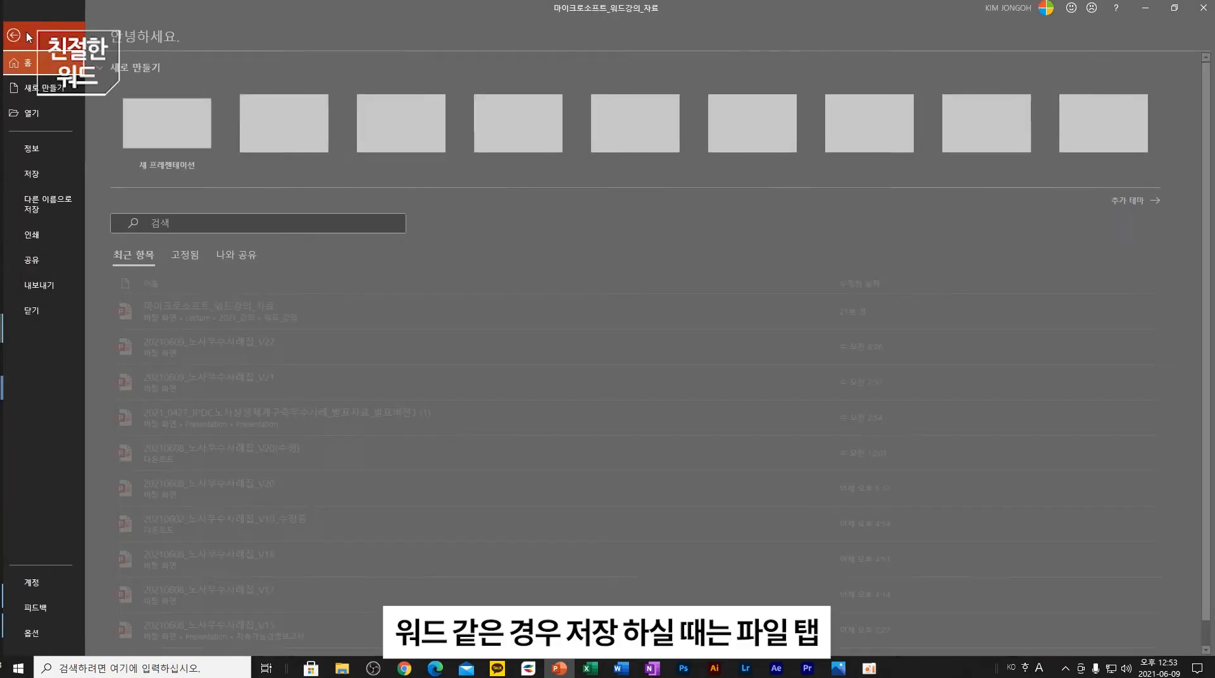
{"action": "left_click", "coordinate": [64, 207]}
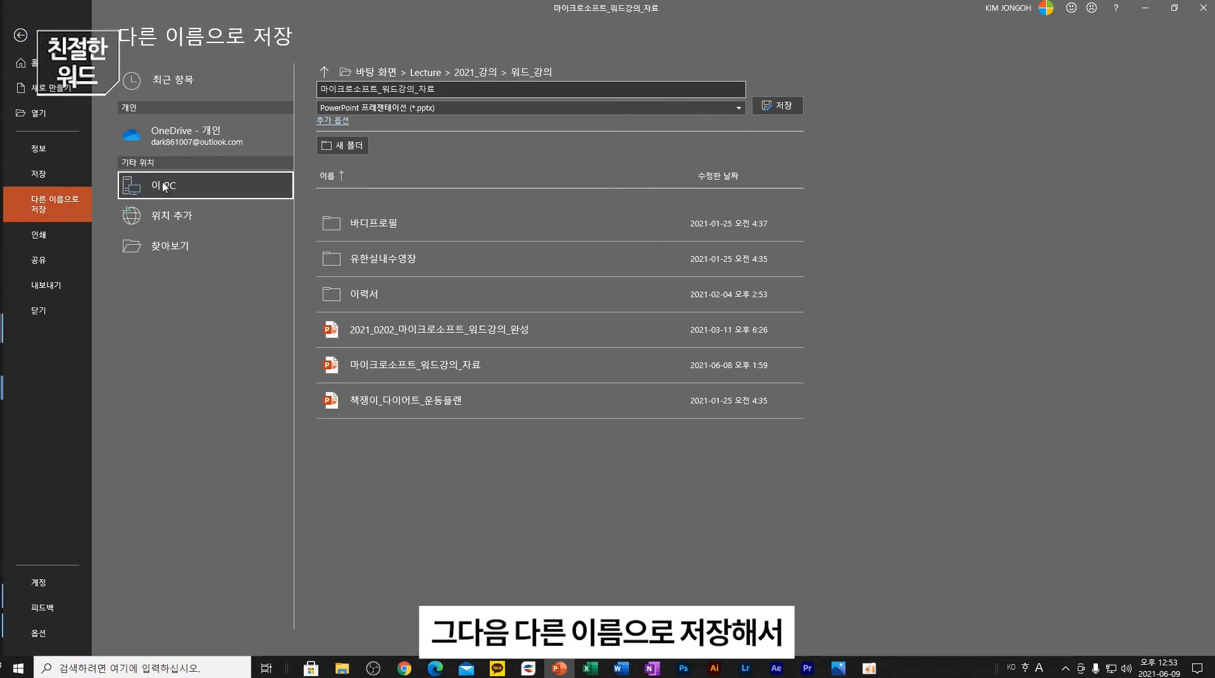
{"action": "double_click", "coordinate": [165, 186]}
{"action": "scroll", "coordinate": [63, 121], "scroll_direction": "up", "scroll_amount": 5}
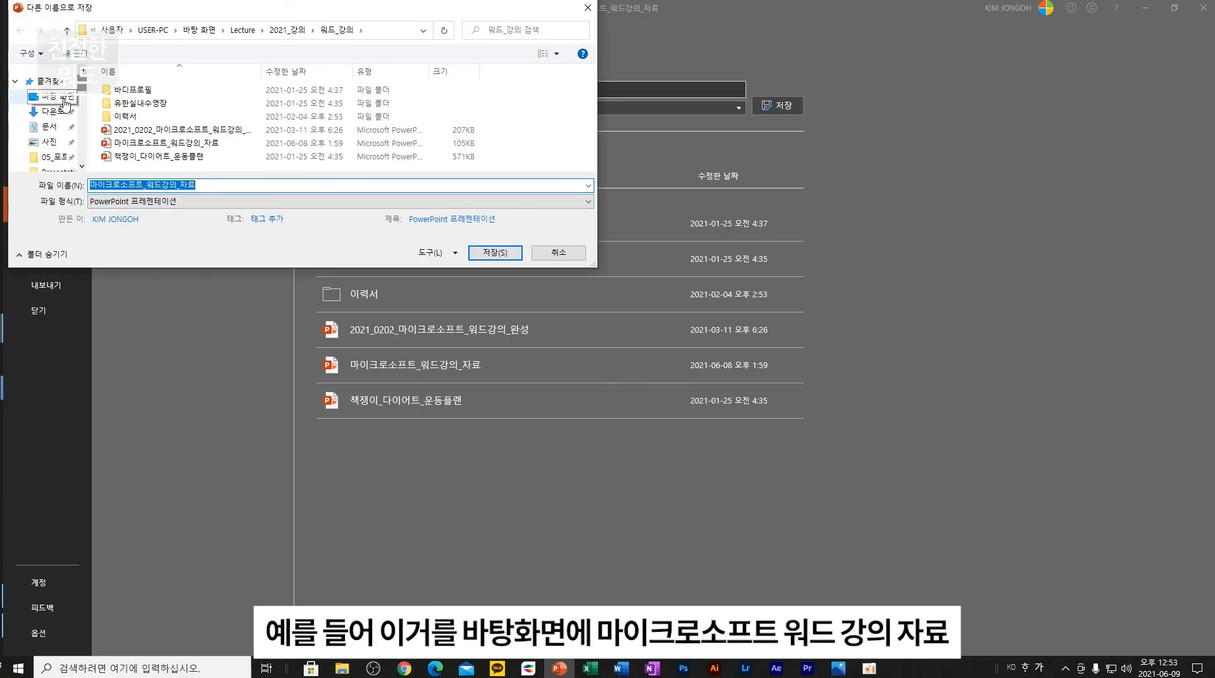
{"action": "left_click", "coordinate": [51, 96]}
{"action": "left_click", "coordinate": [102, 186]}
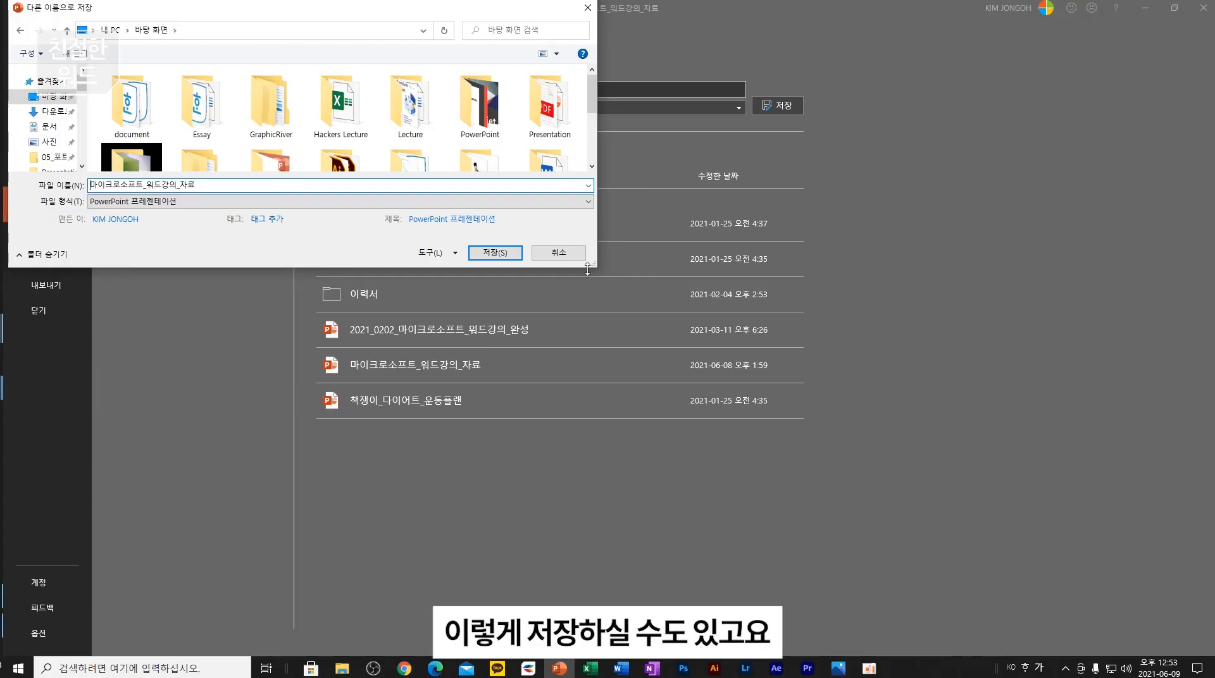
{"action": "left_click", "coordinate": [587, 202]}
{"action": "left_click", "coordinate": [585, 215]}
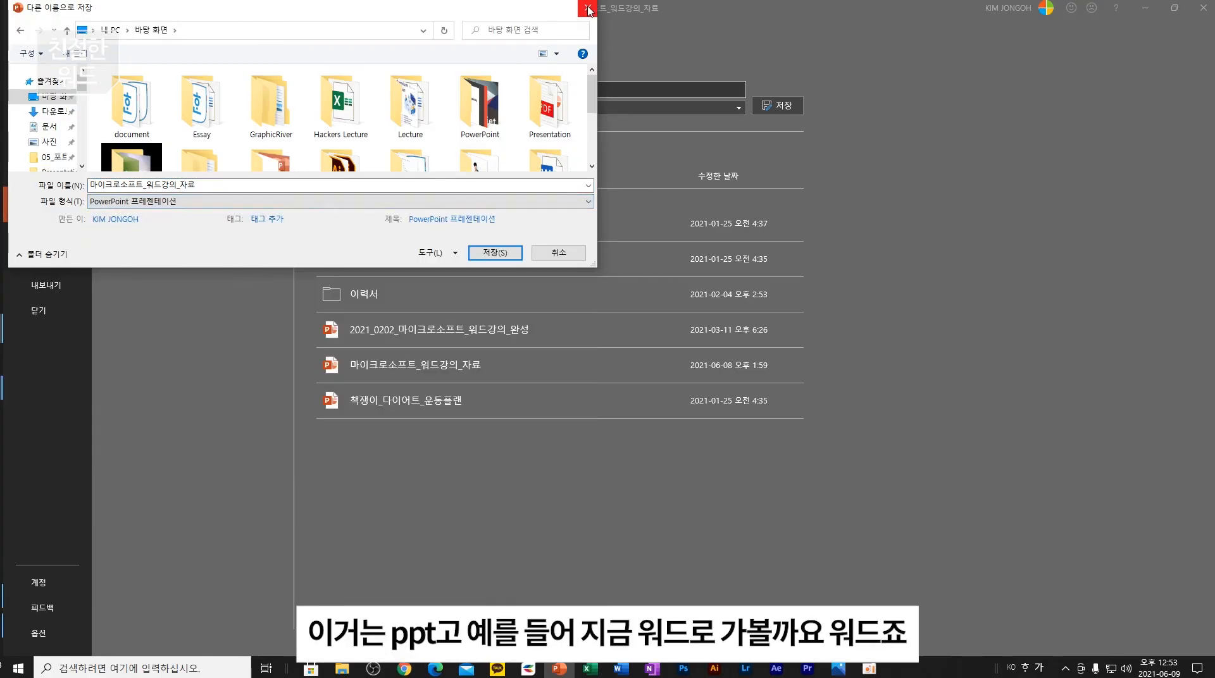
{"action": "left_click", "coordinate": [588, 10]}
{"action": "left_click", "coordinate": [1144, 8]}
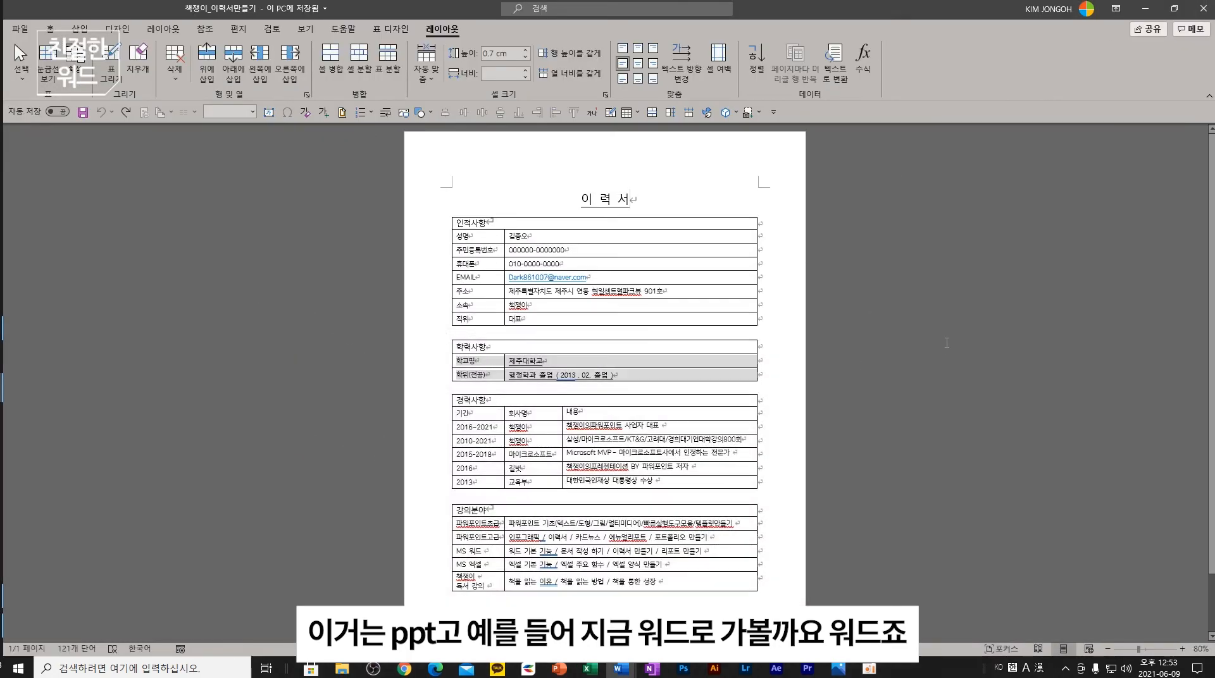
- Open the résumé's Save As dialog on the Desktop and review formats, keeping Word document (*.docx)
{"action": "left_click", "coordinate": [946, 342]}
{"action": "left_click", "coordinate": [19, 28]}
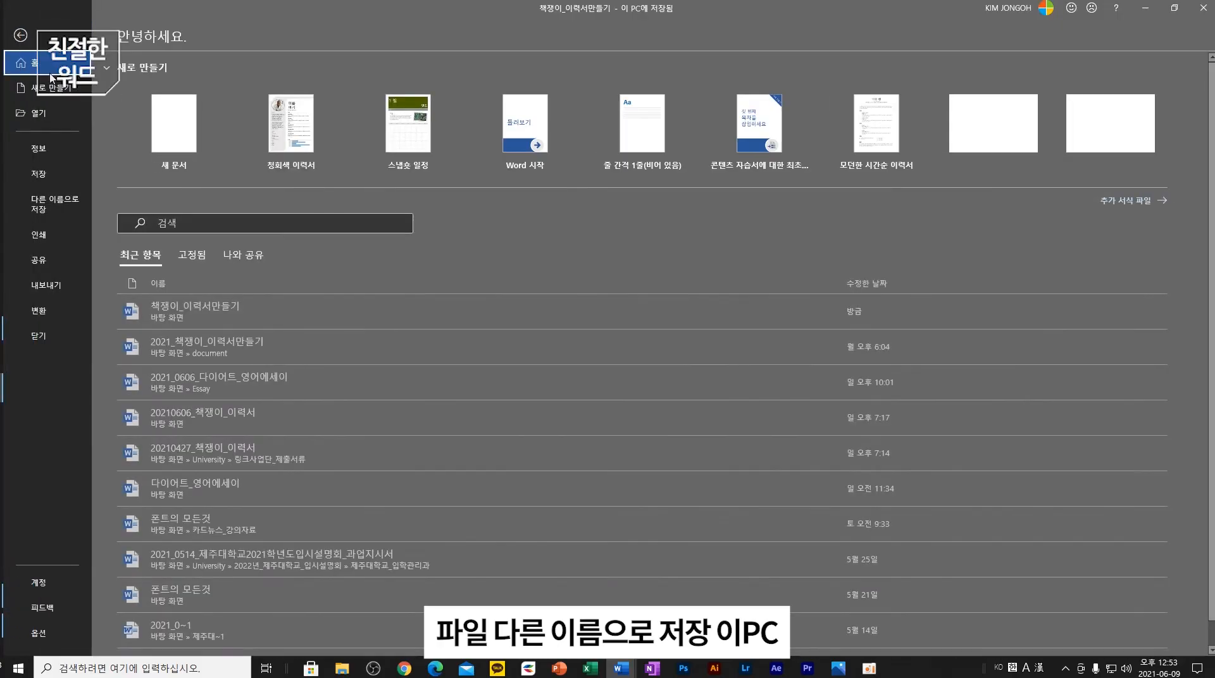
{"action": "left_click", "coordinate": [67, 205]}
{"action": "double_click", "coordinate": [201, 189]}
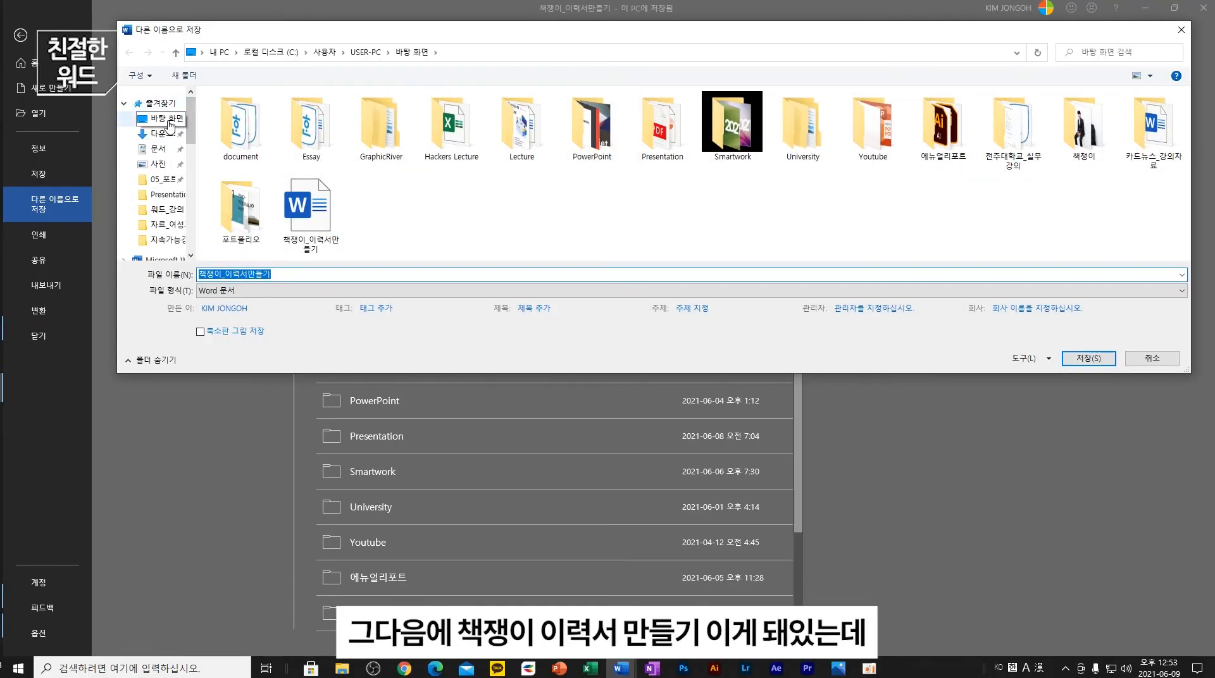
{"action": "left_click", "coordinate": [169, 124]}
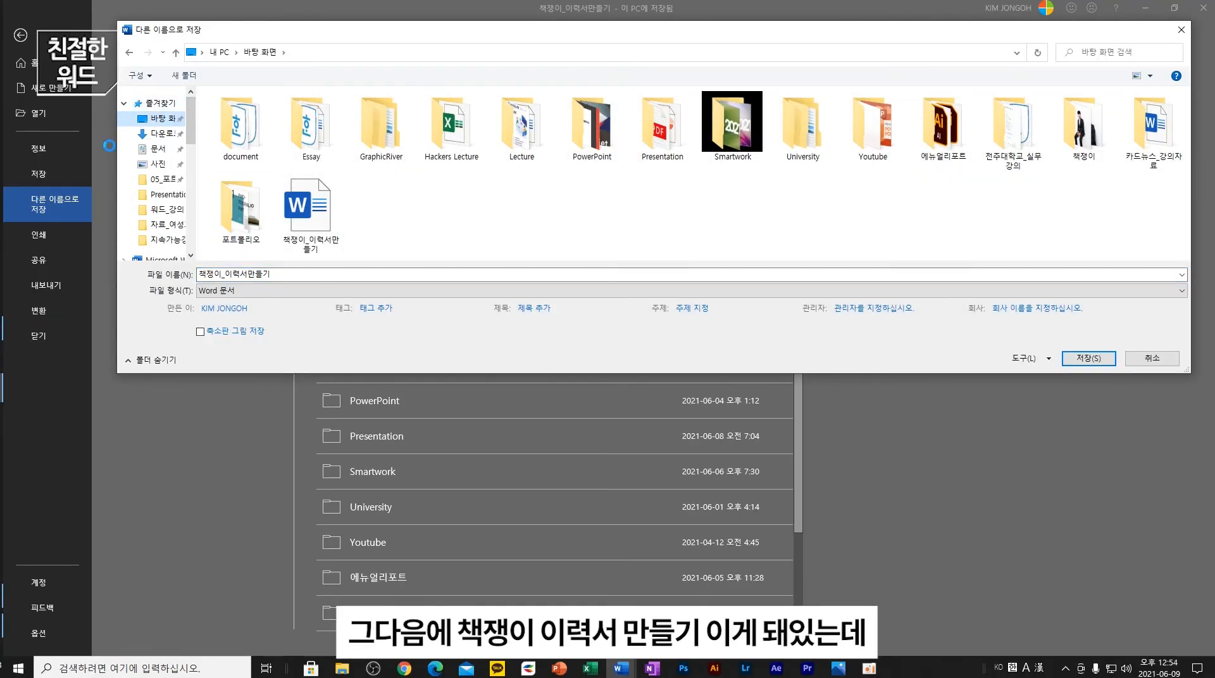
{"action": "left_click", "coordinate": [278, 291]}
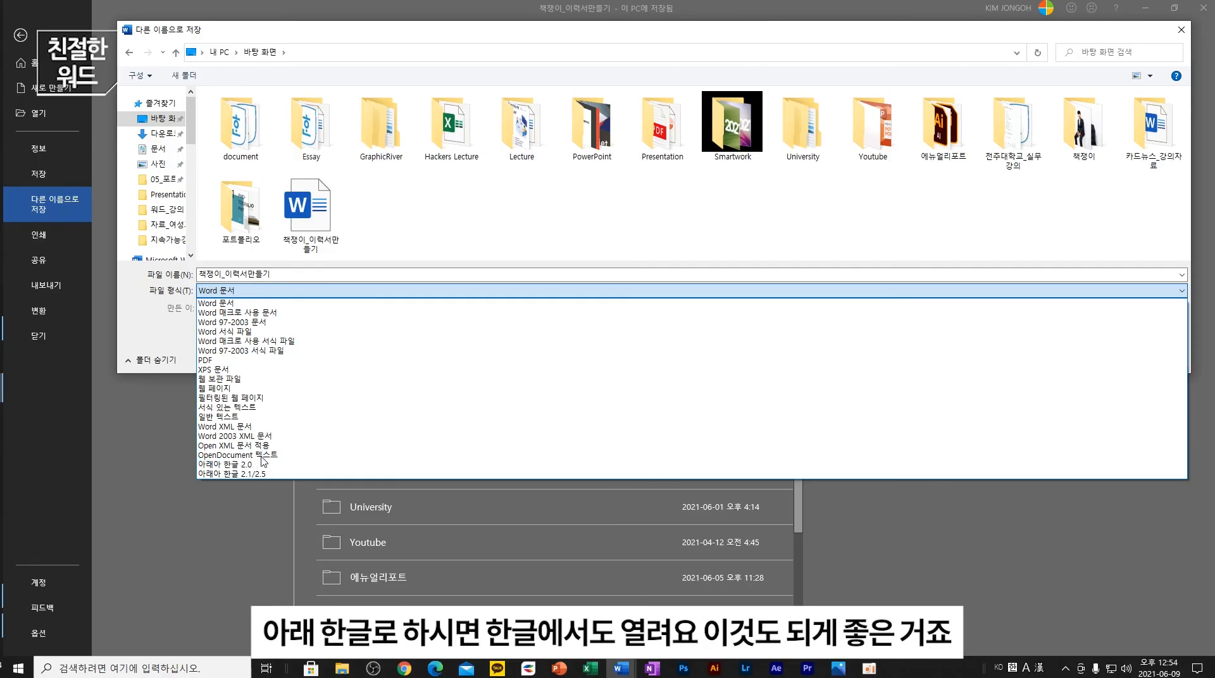
{"action": "left_click", "coordinate": [1197, 287]}
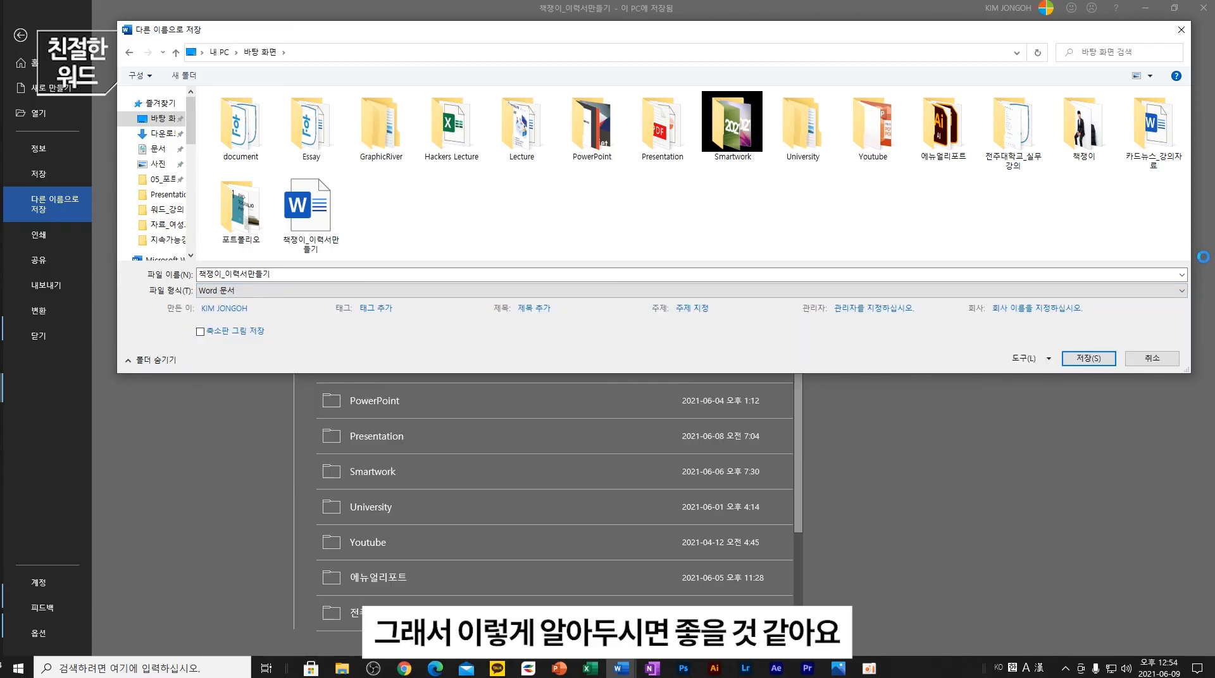
{"action": "left_click", "coordinate": [1180, 29]}
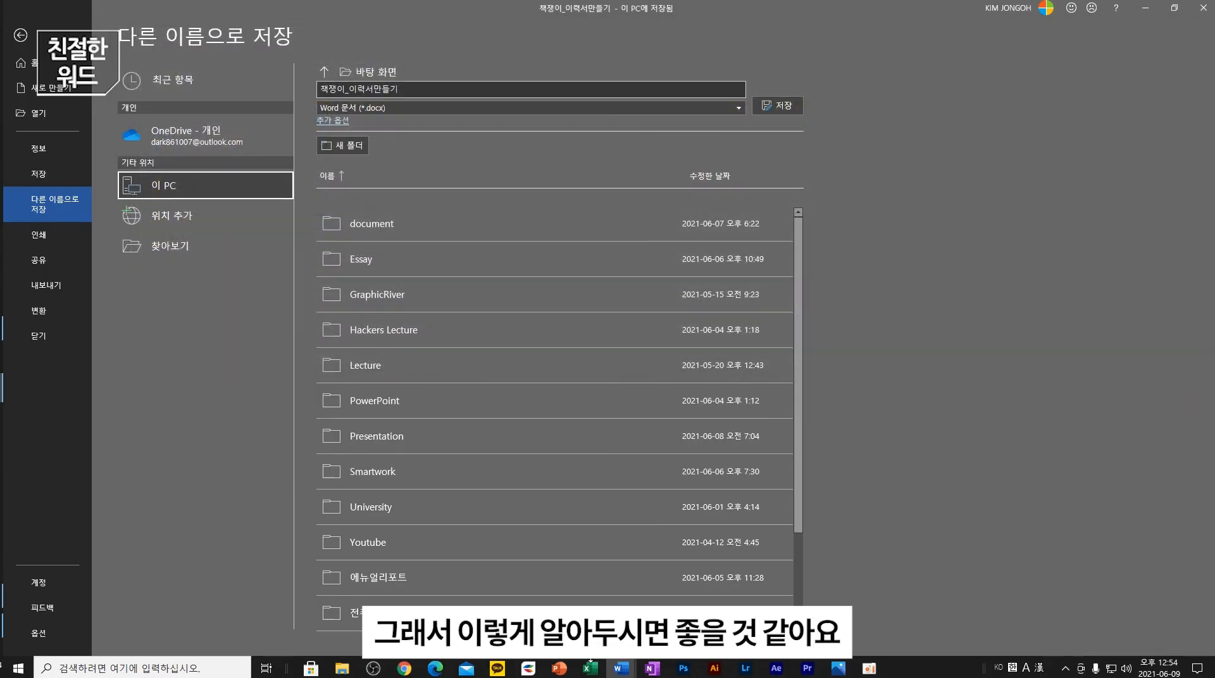
- Switch to 문서2 and delete the 판매 pie chart
{"action": "mouse_move", "coordinate": [626, 672]}
{"action": "left_click", "coordinate": [504, 598]}
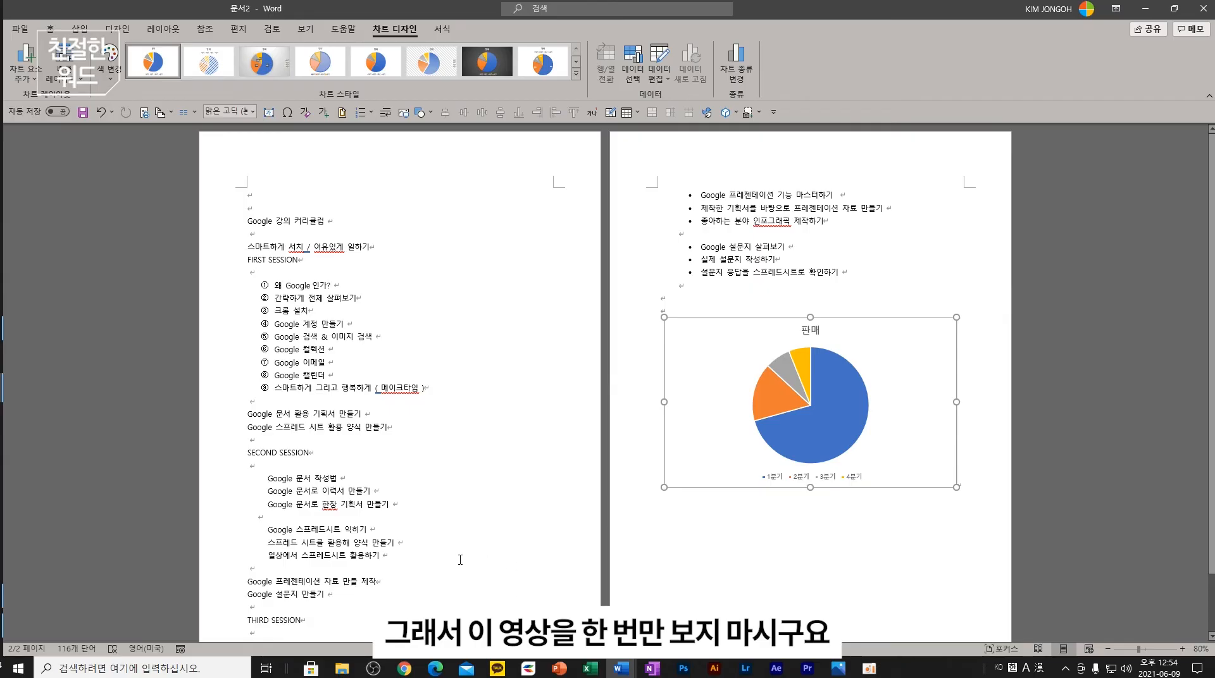
{"action": "left_click", "coordinate": [621, 668]}
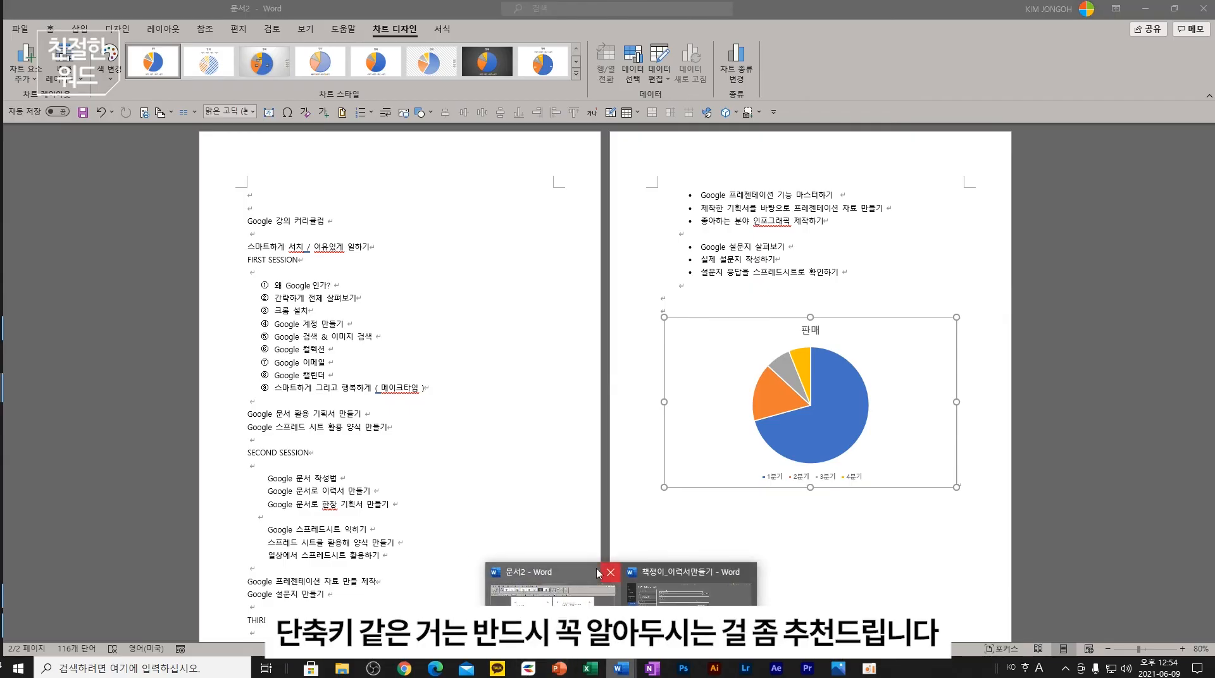
{"action": "left_click", "coordinate": [829, 413]}
{"action": "key", "text": "Delete"}
{"action": "left_click_drag", "start_coordinate": [986, 434], "coordinate": [757, 336]}
{"action": "key", "text": "Delete"}
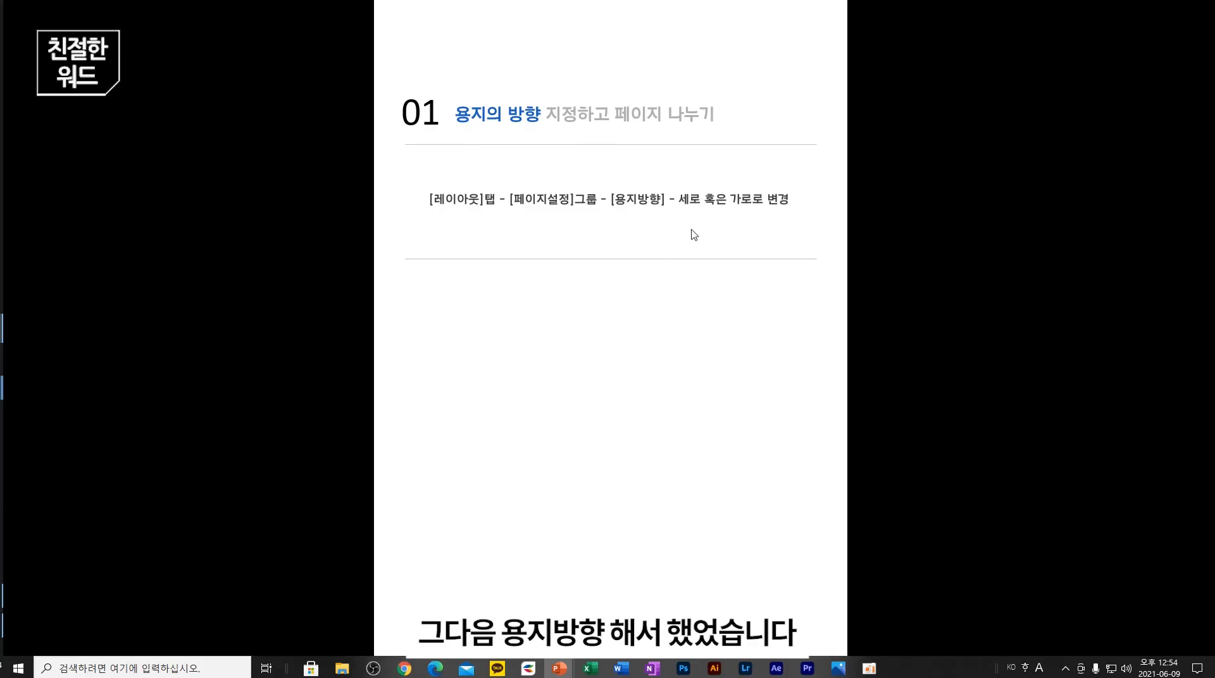
- Exit the slide show, go to slide 4 on paragraph styles, and bring 문서2 forward
{"action": "key", "text": "Escape"}
{"action": "key", "text": "Page_Down"}
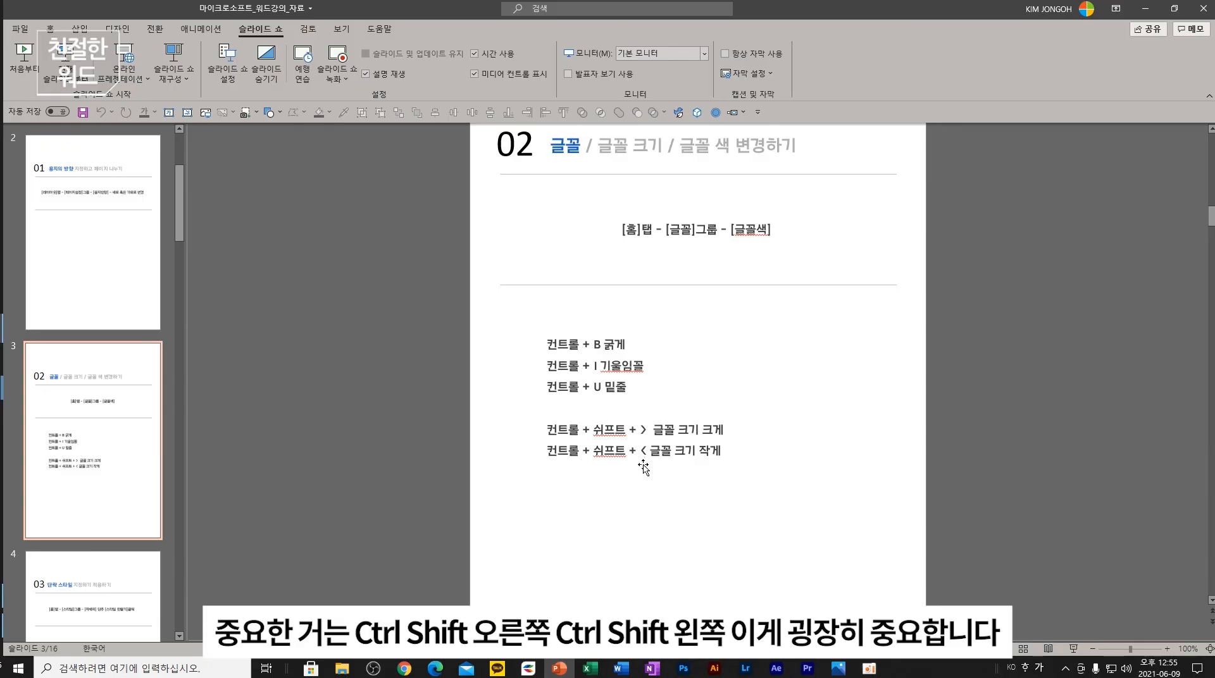
{"action": "scroll", "coordinate": [114, 443], "scroll_direction": "down", "scroll_amount": 3}
{"action": "left_click", "coordinate": [114, 443]}
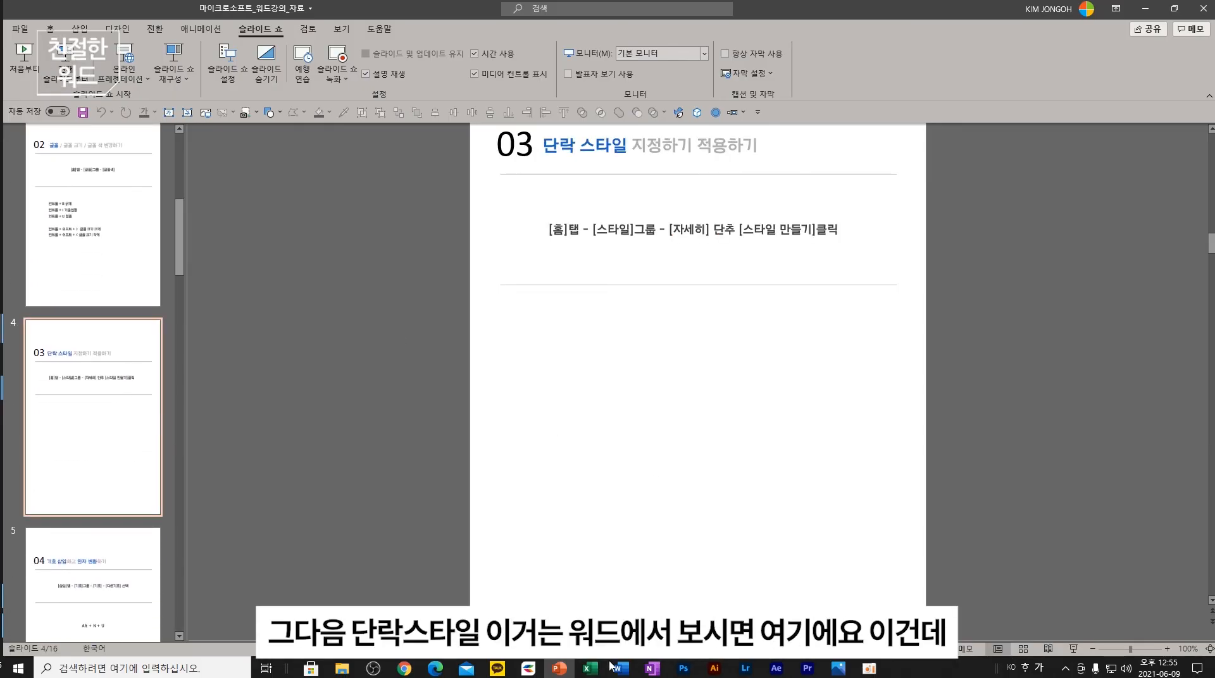
{"action": "mouse_move", "coordinate": [616, 666]}
{"action": "left_click", "coordinate": [569, 584]}
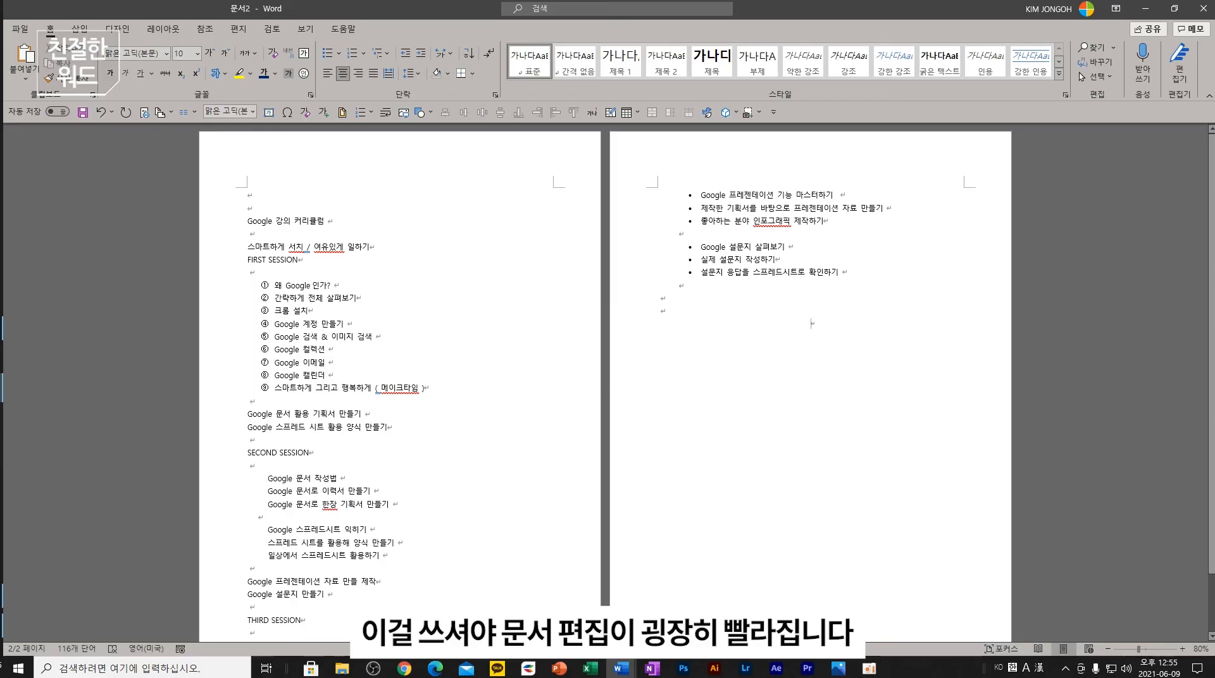
{"action": "left_click", "coordinate": [559, 672]}
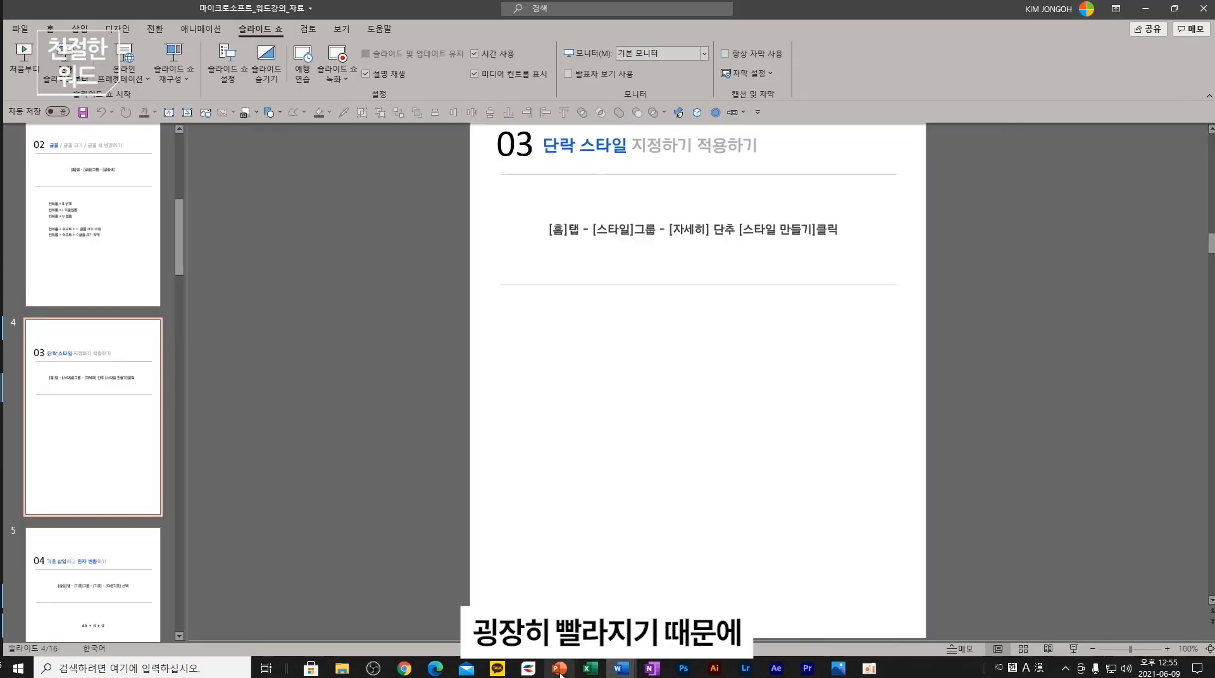
{"action": "key", "text": "Down"}
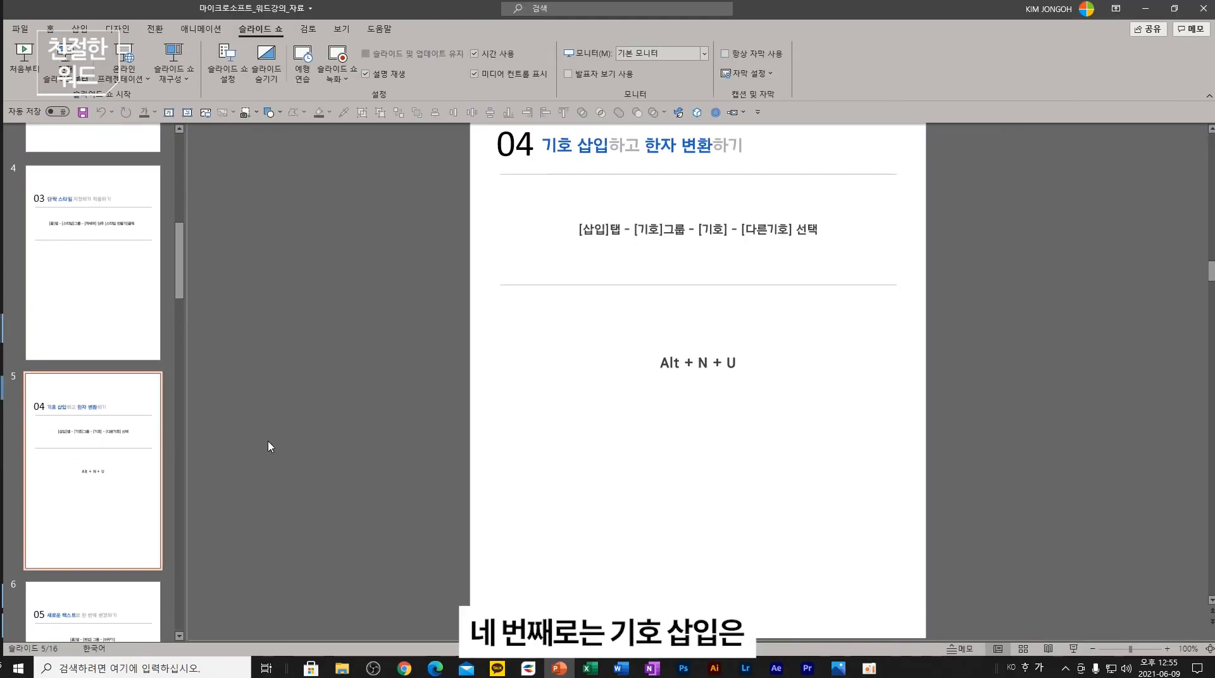
{"action": "mouse_move", "coordinate": [620, 668]}
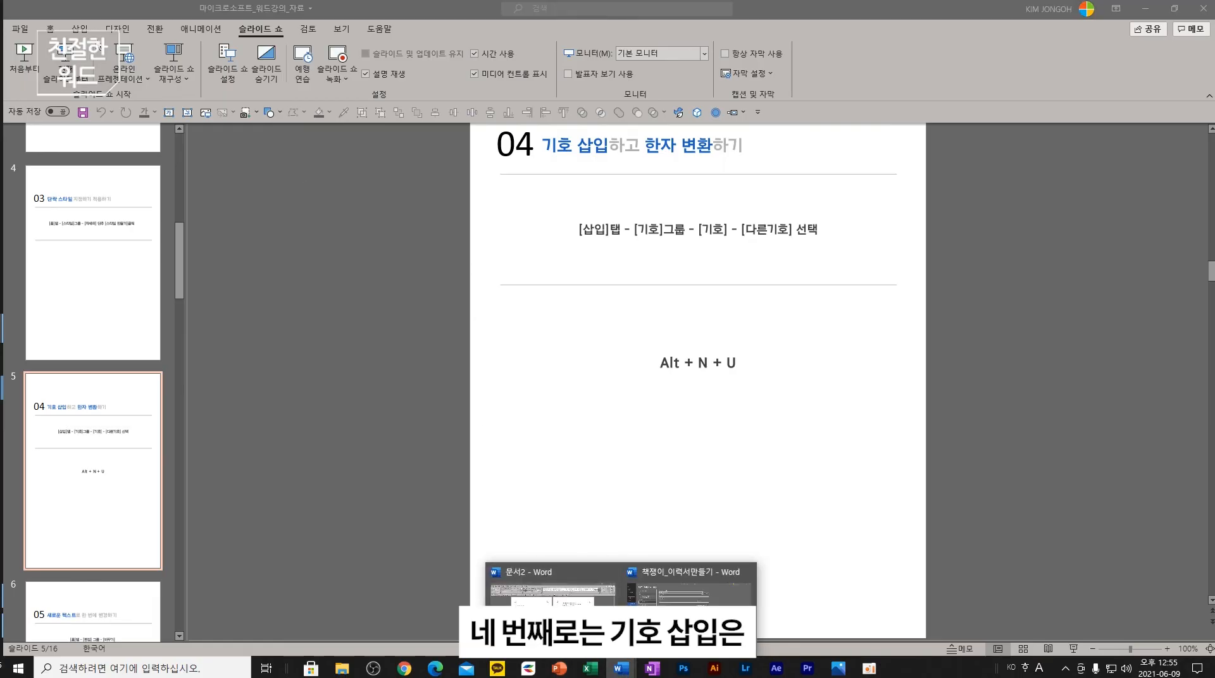
{"action": "left_click", "coordinate": [553, 601]}
{"action": "left_click", "coordinate": [82, 31]}
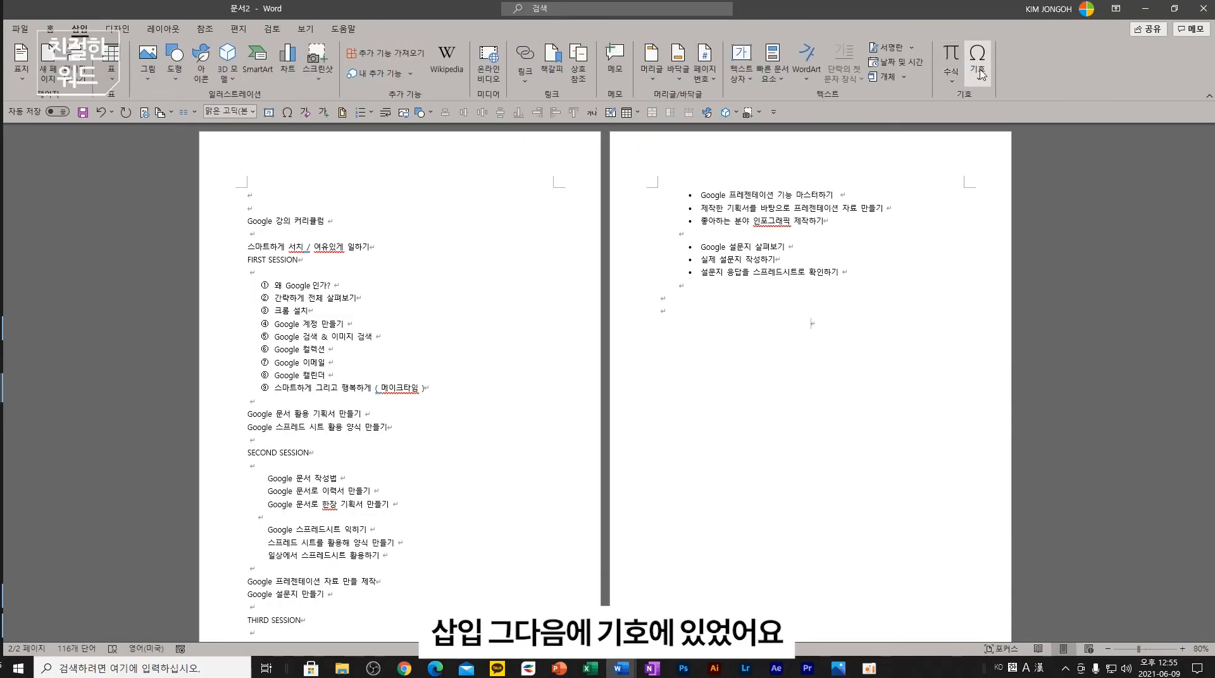
{"action": "left_click", "coordinate": [559, 668]}
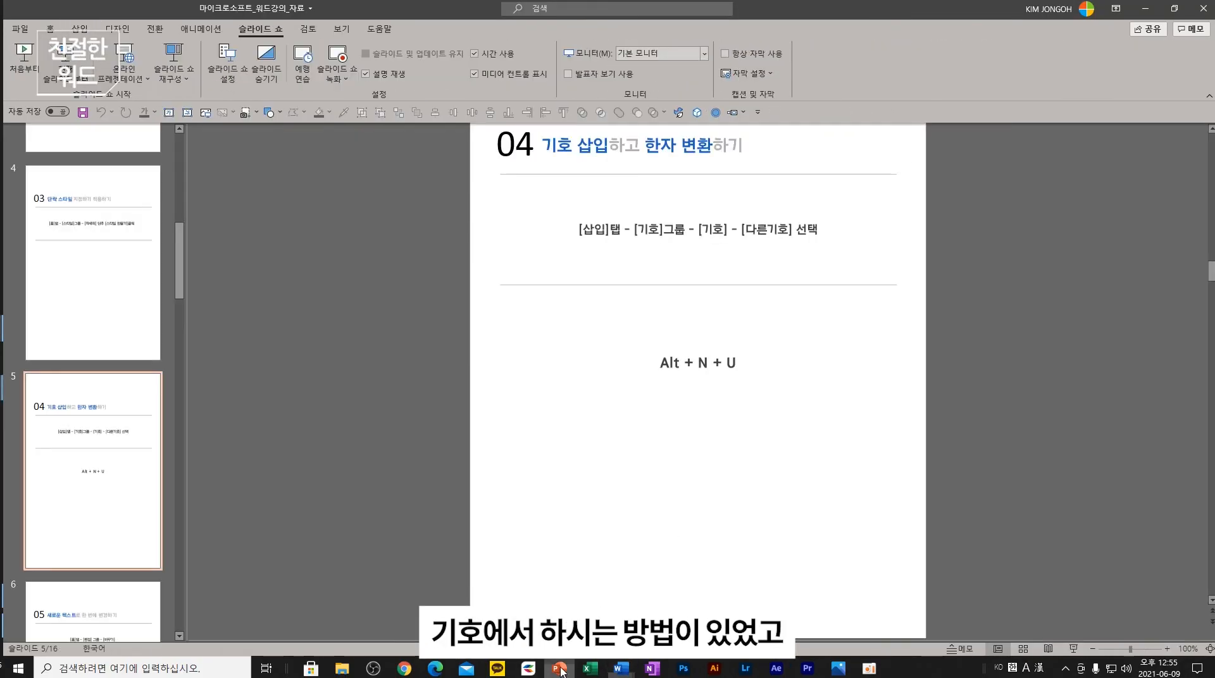
{"action": "scroll", "coordinate": [104, 477], "scroll_direction": "down", "scroll_amount": 2}
{"action": "left_click", "coordinate": [115, 494]}
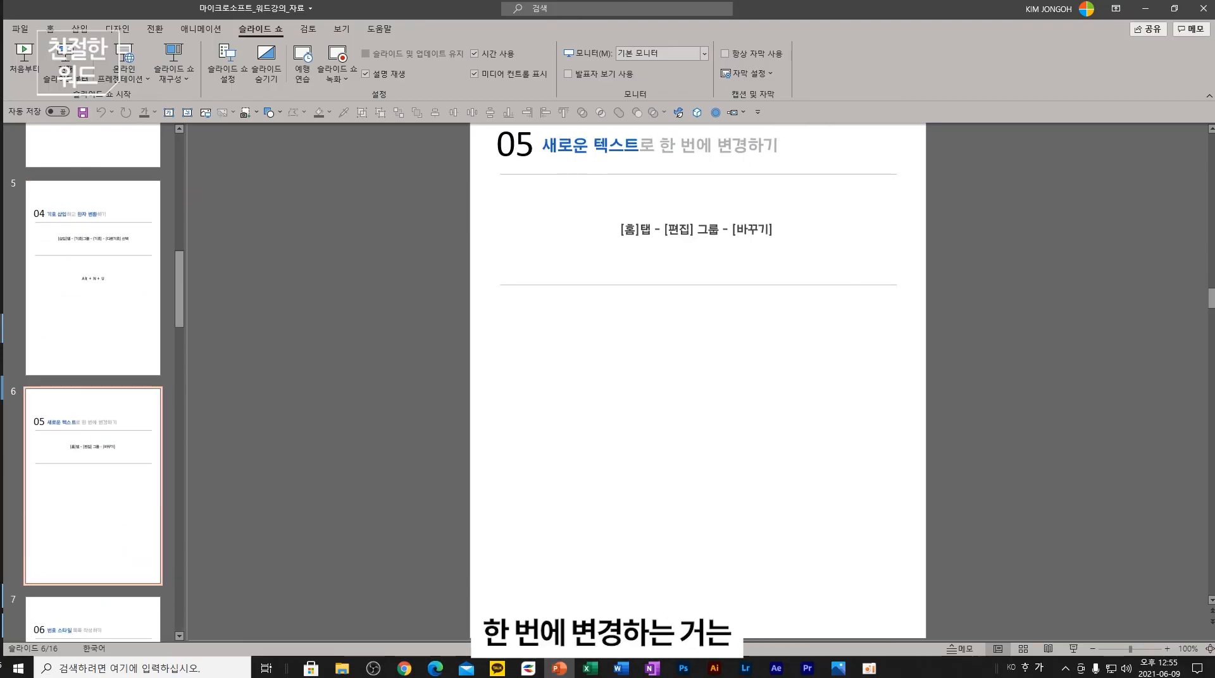
{"action": "mouse_move", "coordinate": [621, 668]}
{"action": "left_click", "coordinate": [580, 580]}
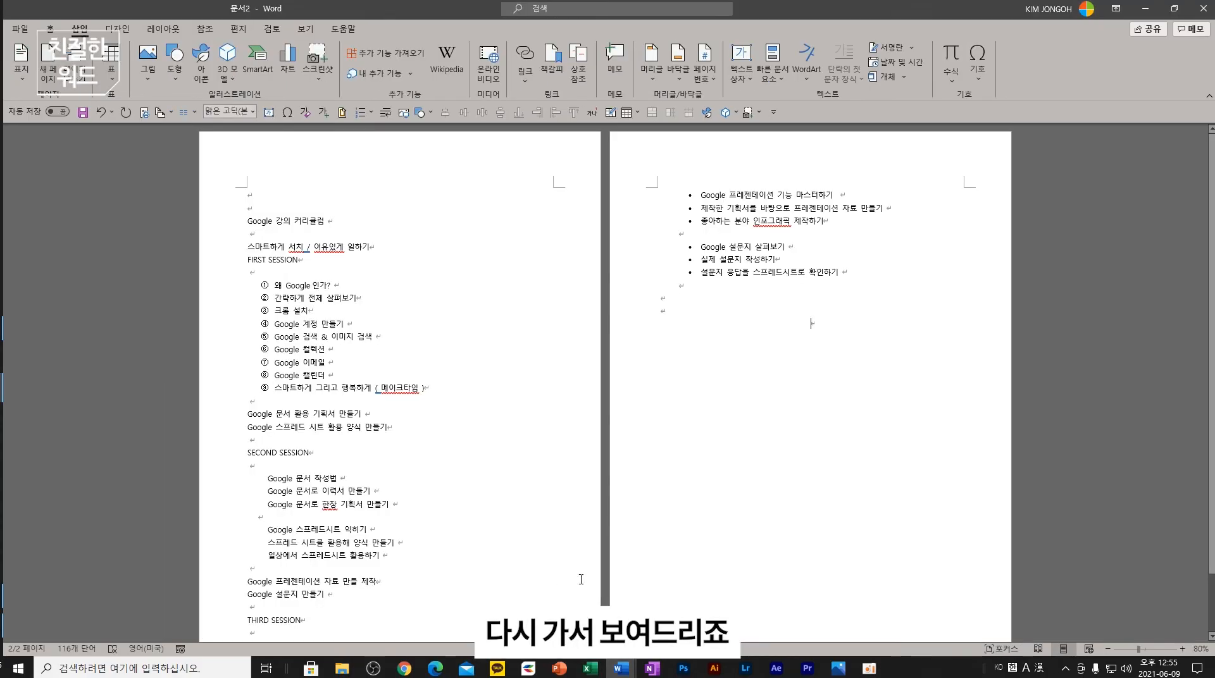
{"action": "left_click", "coordinate": [54, 30]}
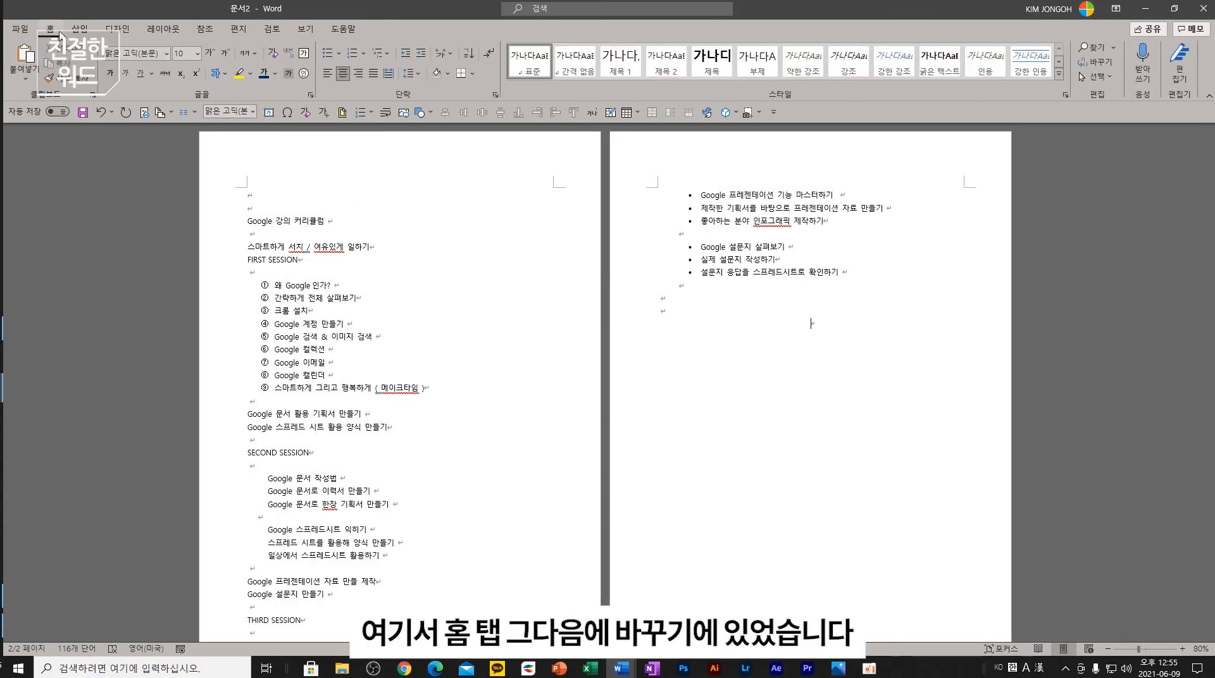
{"action": "left_click", "coordinate": [1093, 62]}
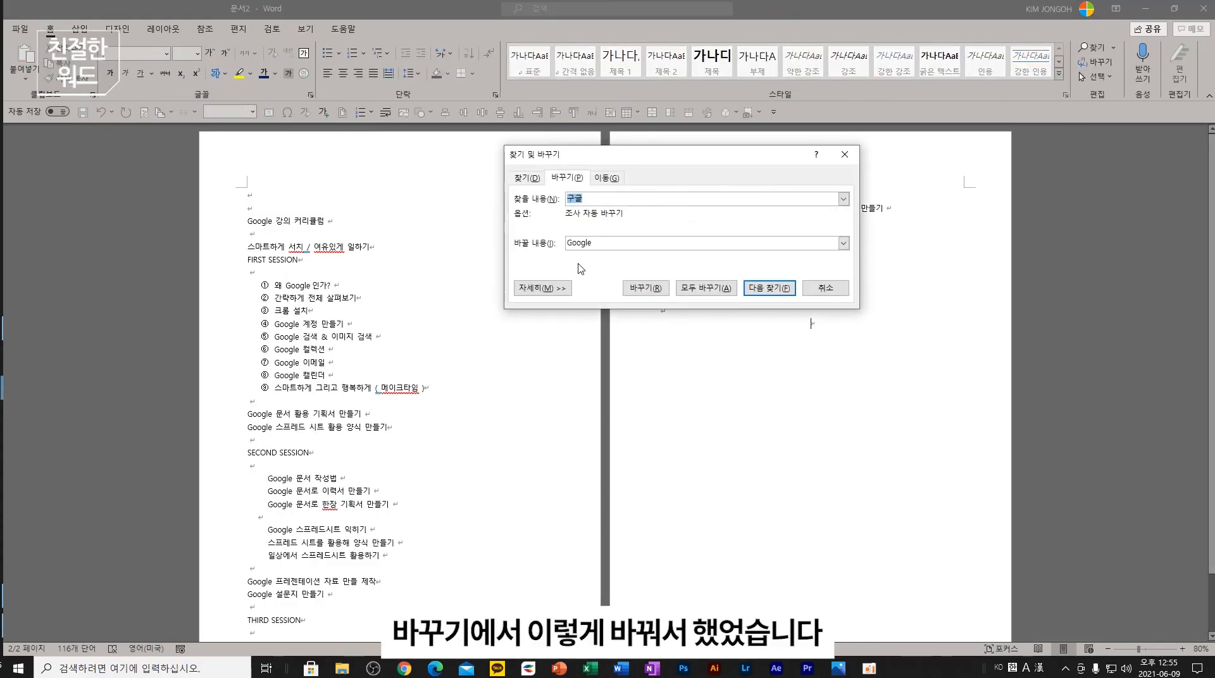
{"action": "left_click", "coordinate": [825, 288]}
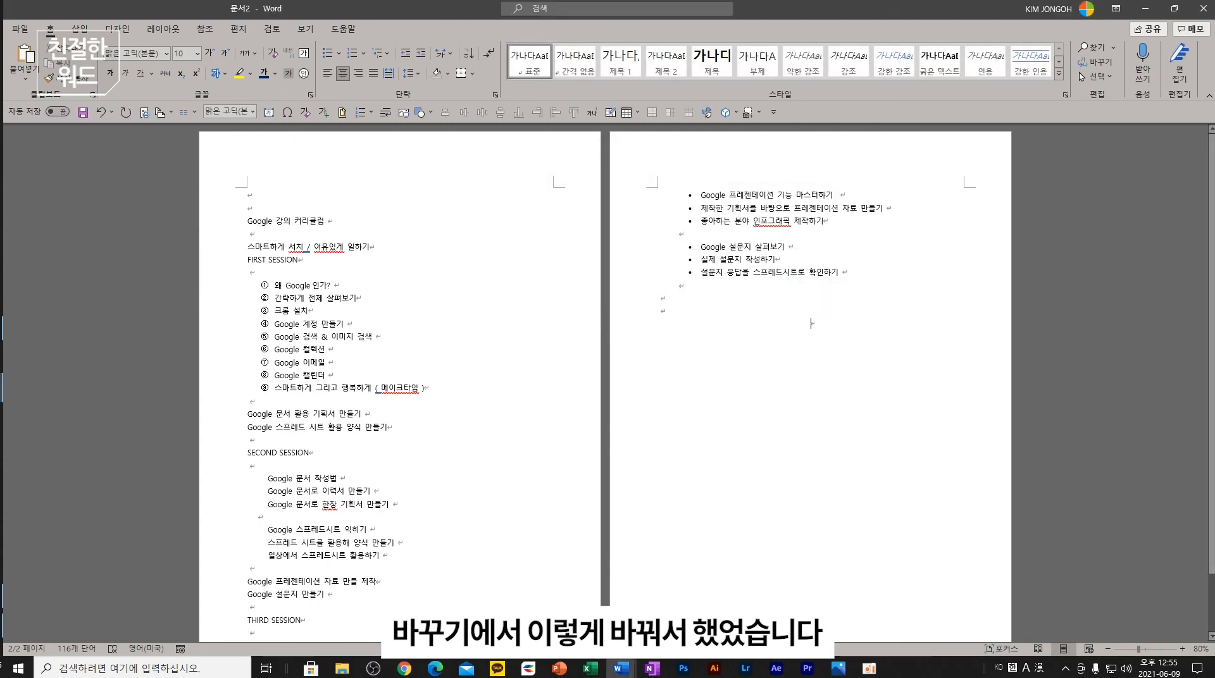
{"action": "left_click", "coordinate": [559, 668]}
{"action": "scroll", "coordinate": [89, 496], "scroll_direction": "down", "scroll_amount": 2}
{"action": "left_click", "coordinate": [96, 509]}
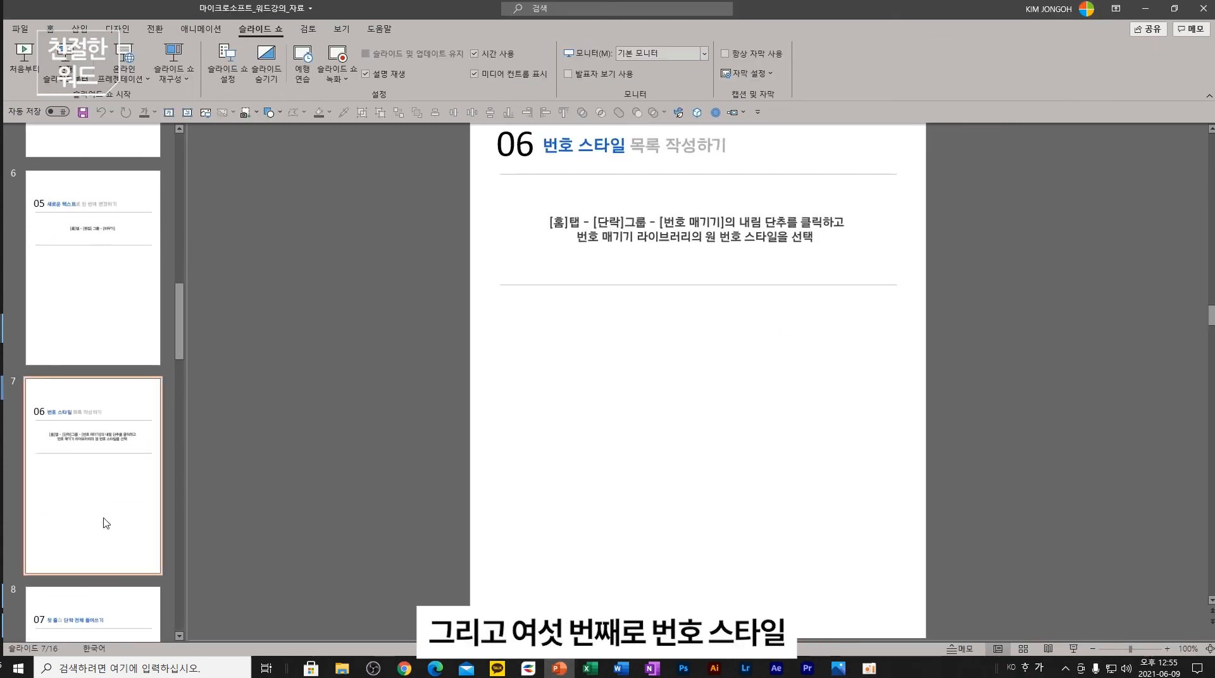
{"action": "left_click", "coordinate": [620, 669]}
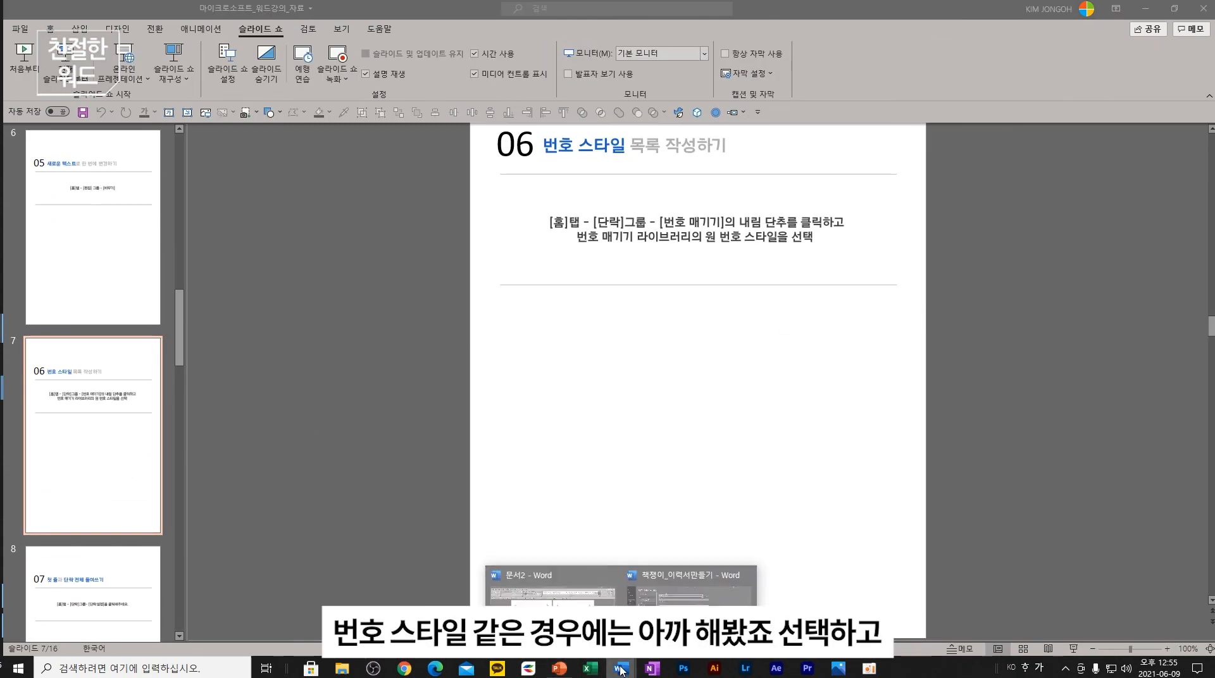
{"action": "left_click", "coordinate": [563, 603]}
{"action": "left_click_drag", "start_coordinate": [443, 384], "coordinate": [273, 284]}
{"action": "left_click", "coordinate": [363, 55]}
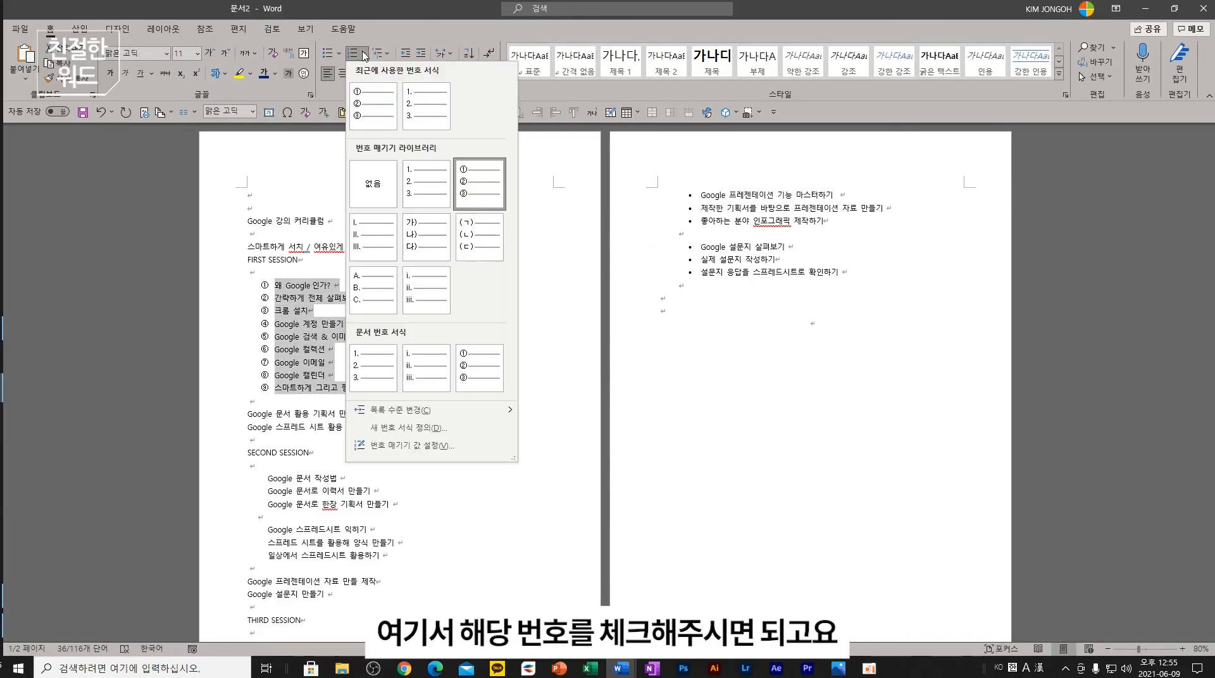
{"action": "left_click", "coordinate": [368, 56]}
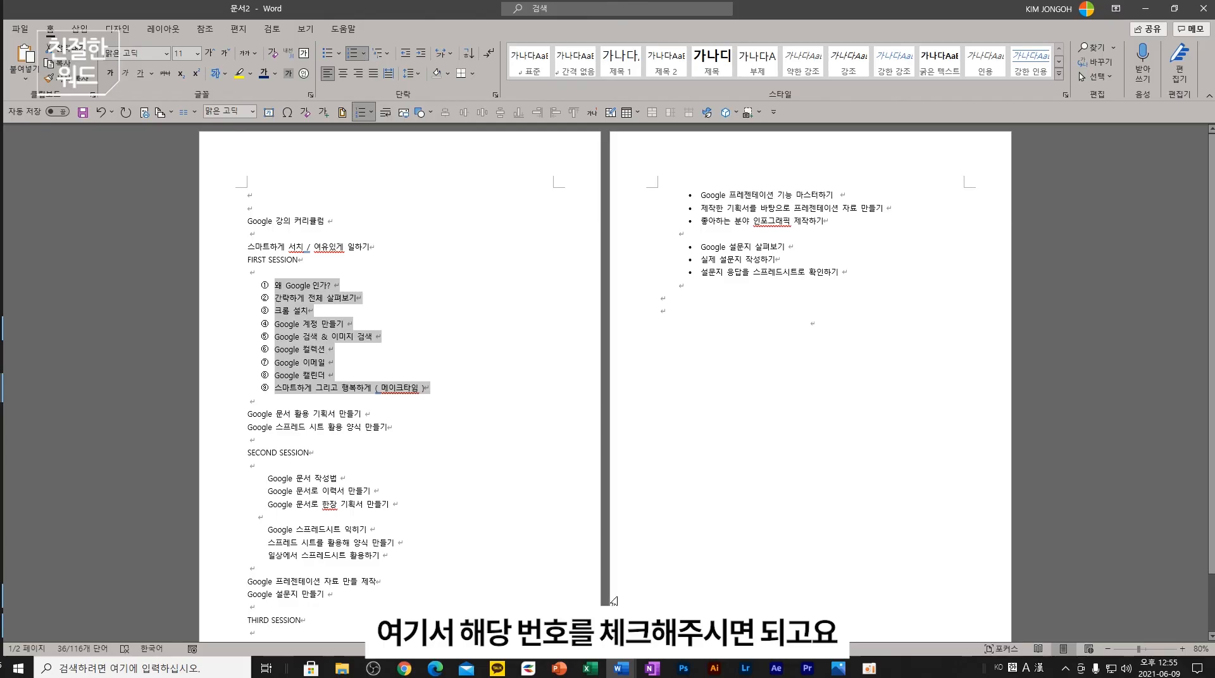
{"action": "left_click", "coordinate": [556, 672]}
{"action": "left_click", "coordinate": [105, 477]}
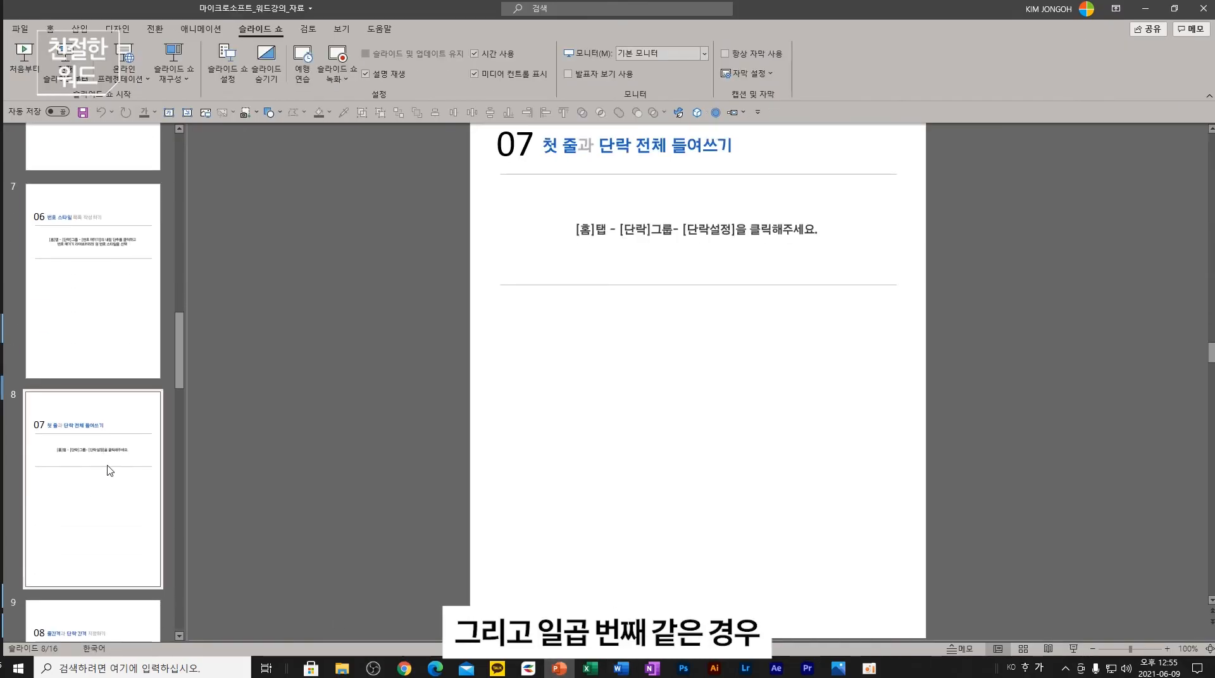
{"action": "scroll", "coordinate": [591, 321], "scroll_direction": "up", "scroll_amount": 1}
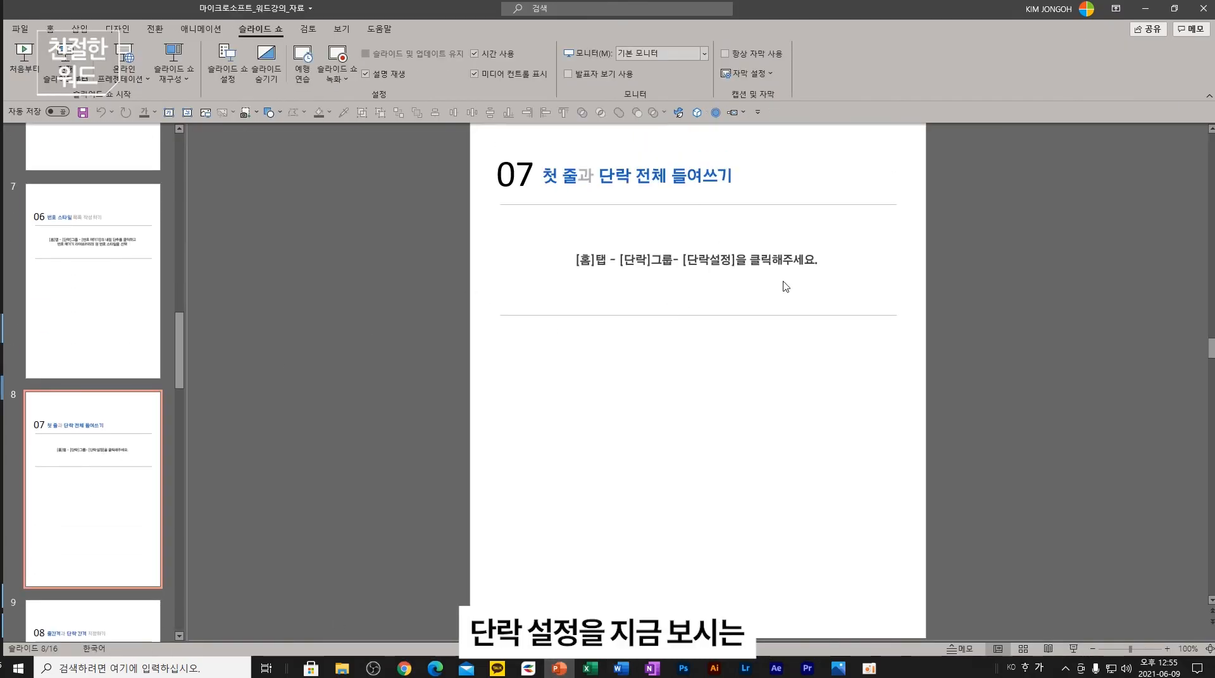
{"action": "mouse_move", "coordinate": [620, 668]}
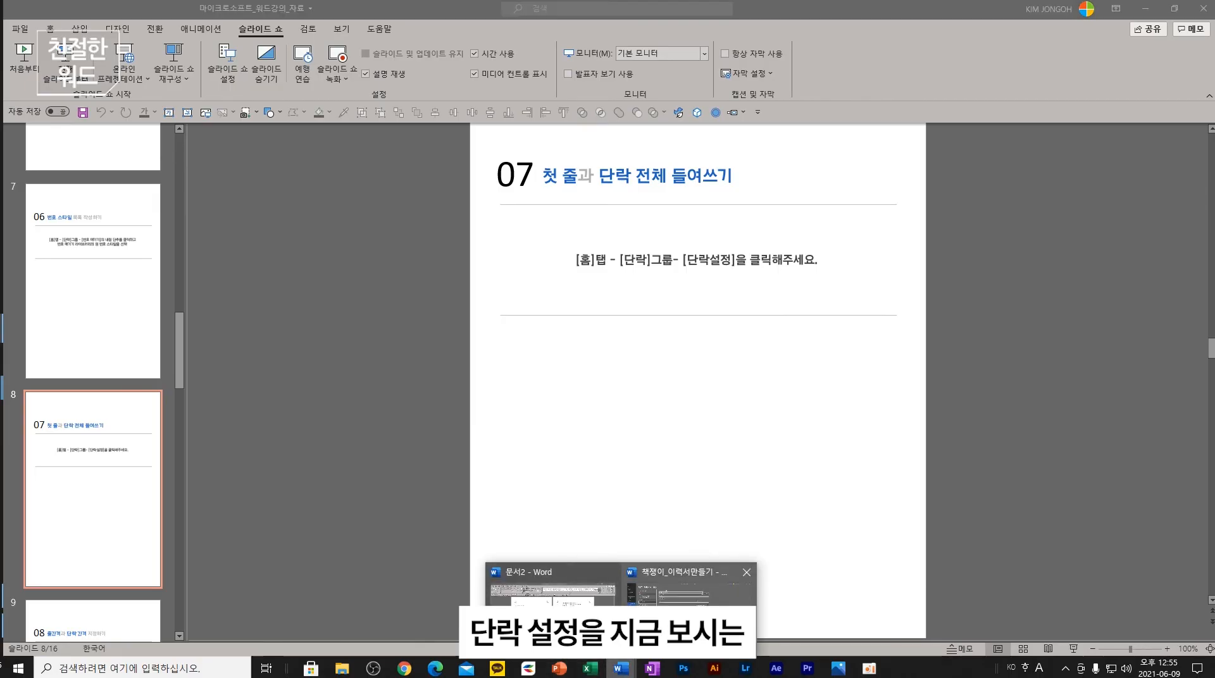
{"action": "left_click", "coordinate": [552, 588]}
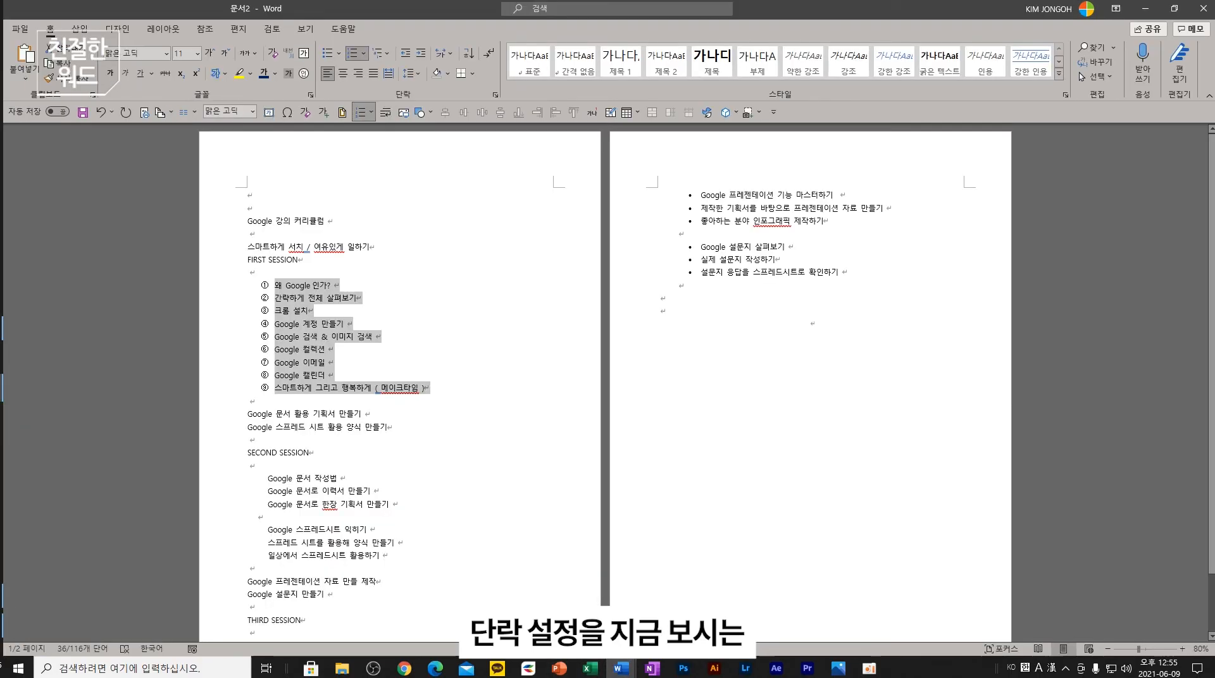
{"action": "left_click", "coordinate": [406, 54]}
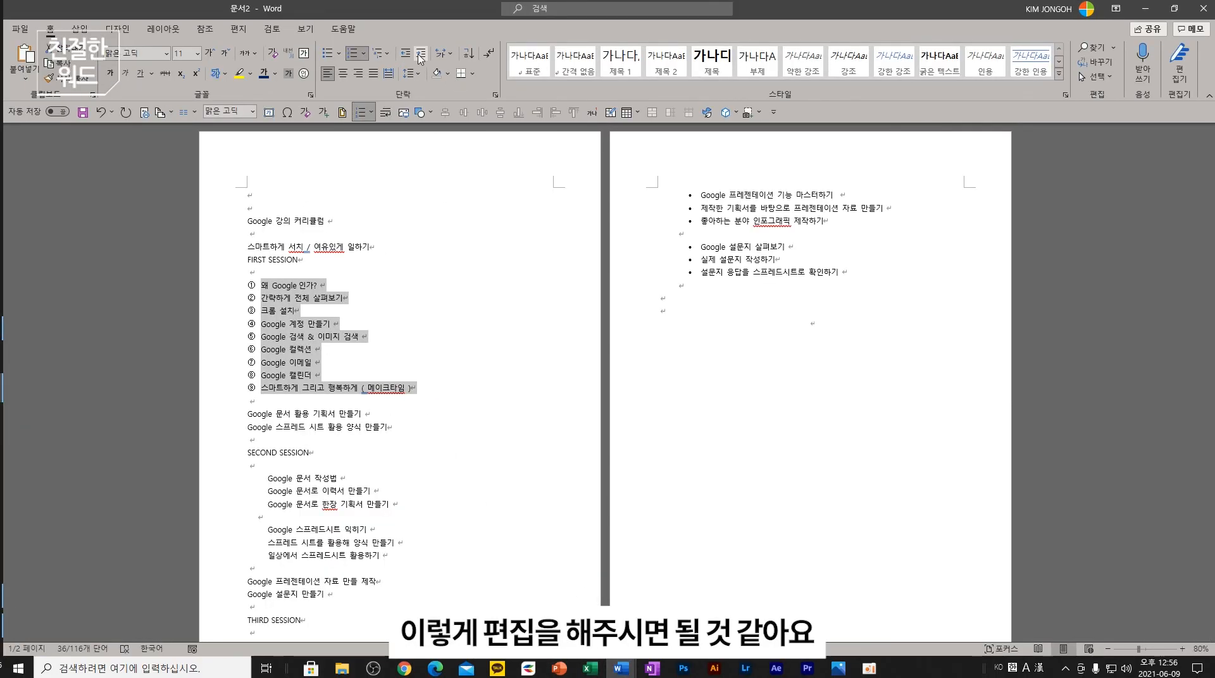
{"action": "left_click", "coordinate": [419, 56]}
{"action": "left_click", "coordinate": [623, 670]}
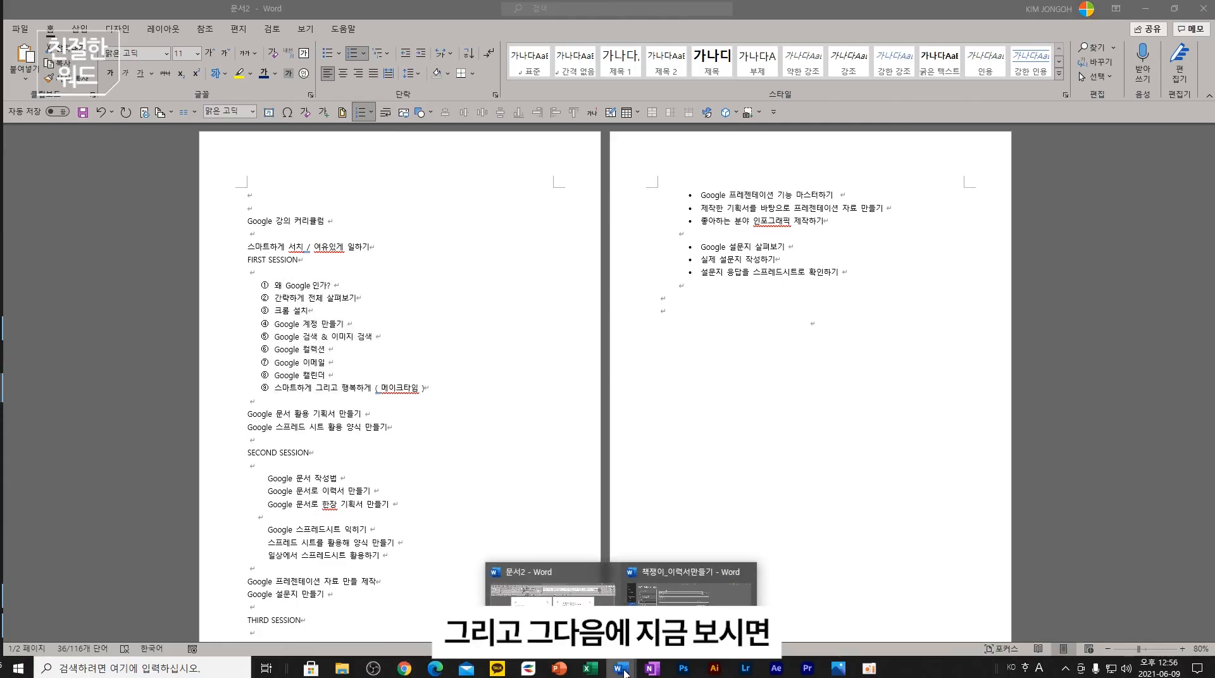
{"action": "left_click", "coordinate": [560, 672]}
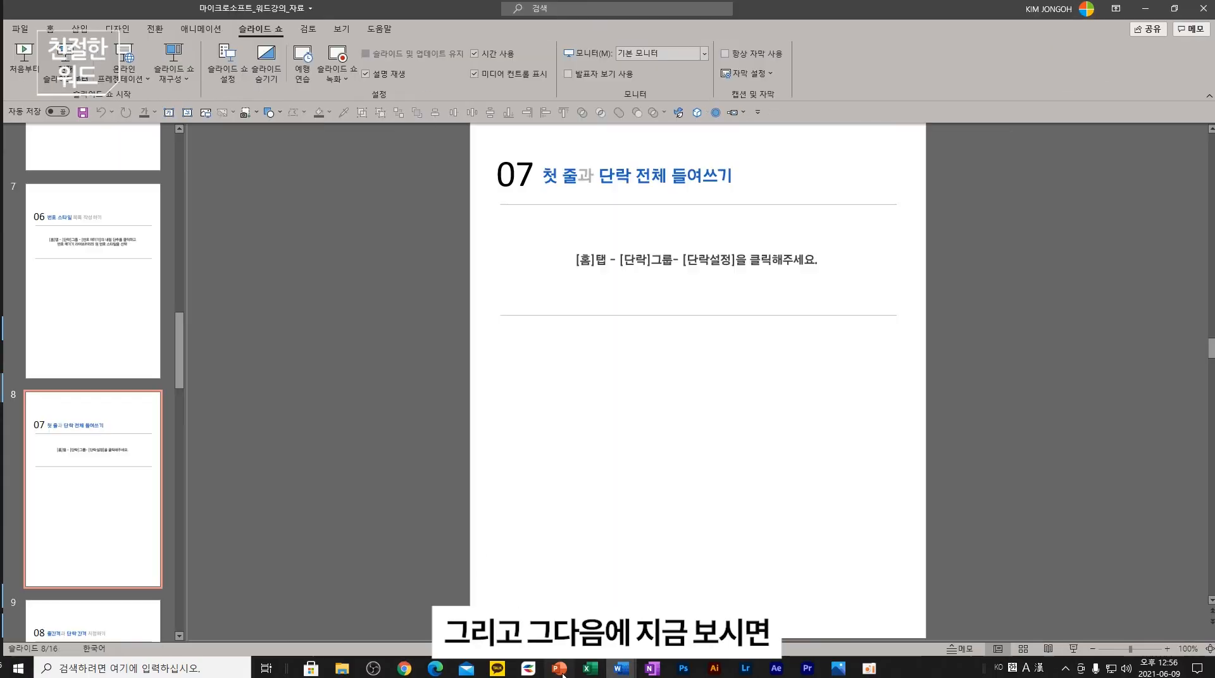
{"action": "scroll", "coordinate": [97, 531], "scroll_direction": "down", "scroll_amount": 3}
{"action": "left_click", "coordinate": [98, 518]}
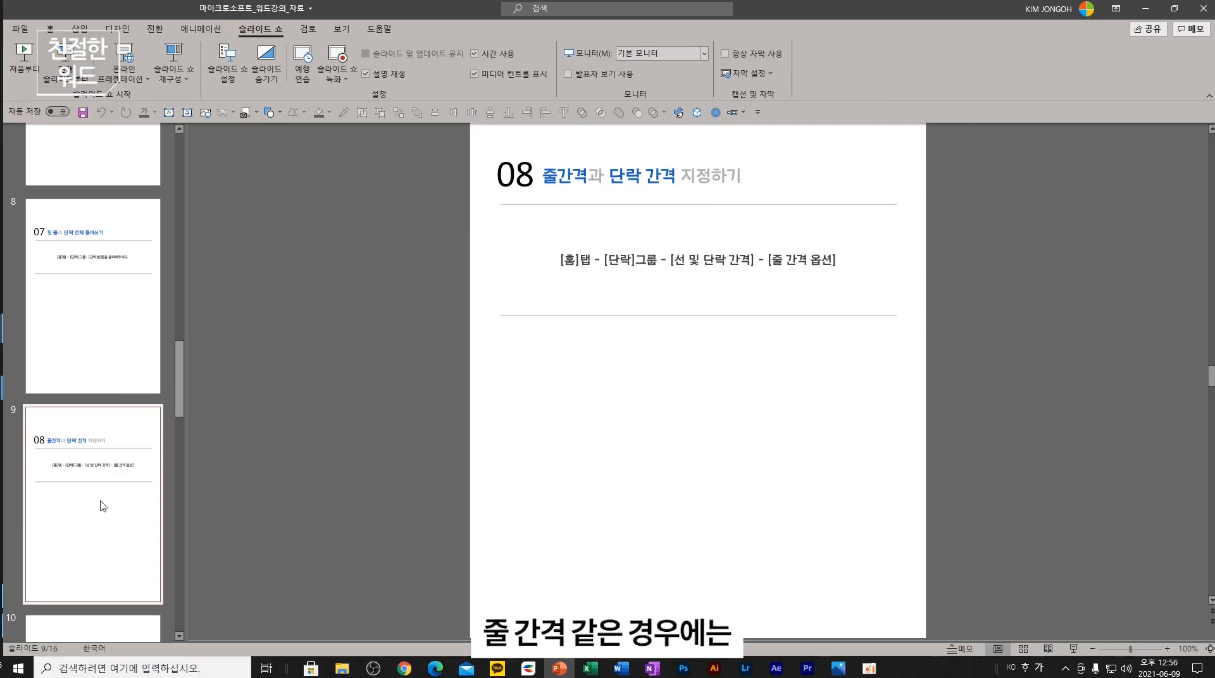
{"action": "left_click", "coordinate": [621, 668]}
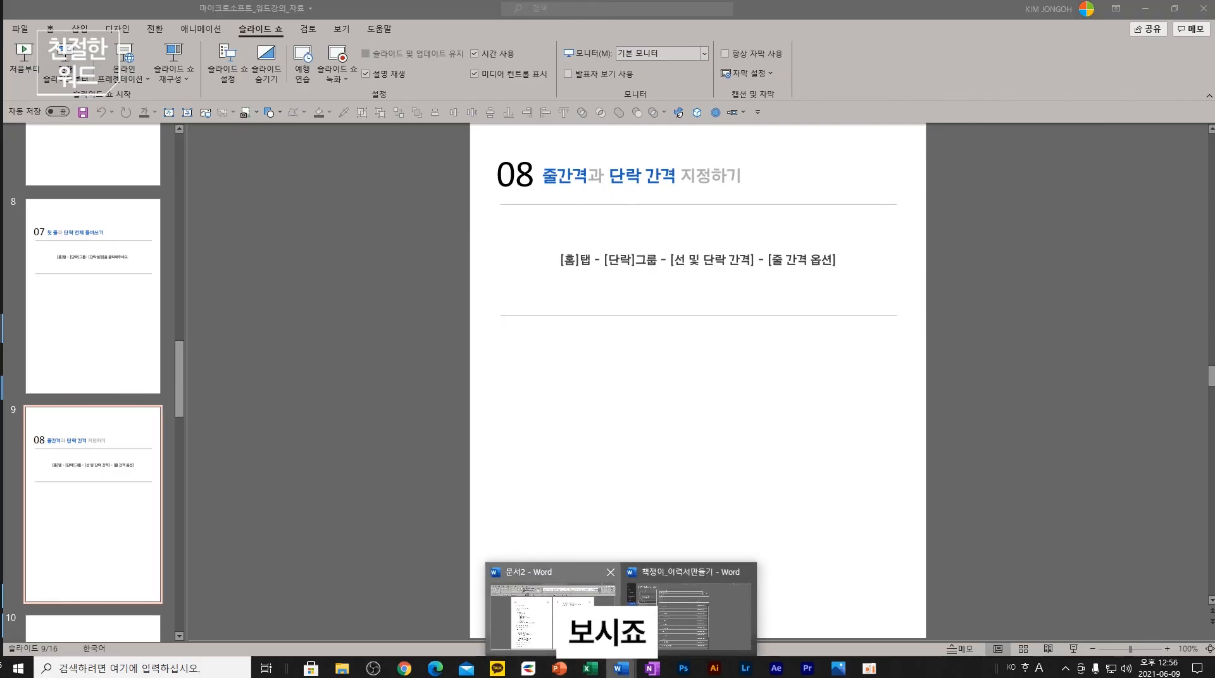
{"action": "left_click", "coordinate": [552, 610]}
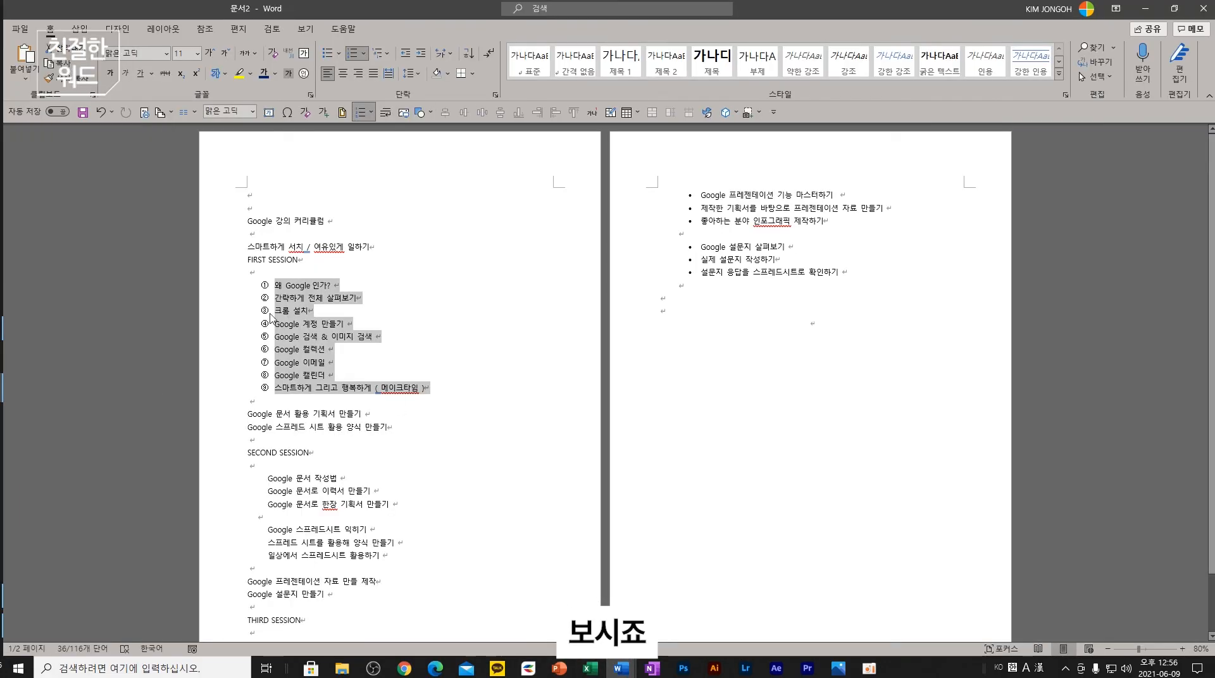
{"action": "left_click", "coordinate": [417, 77]}
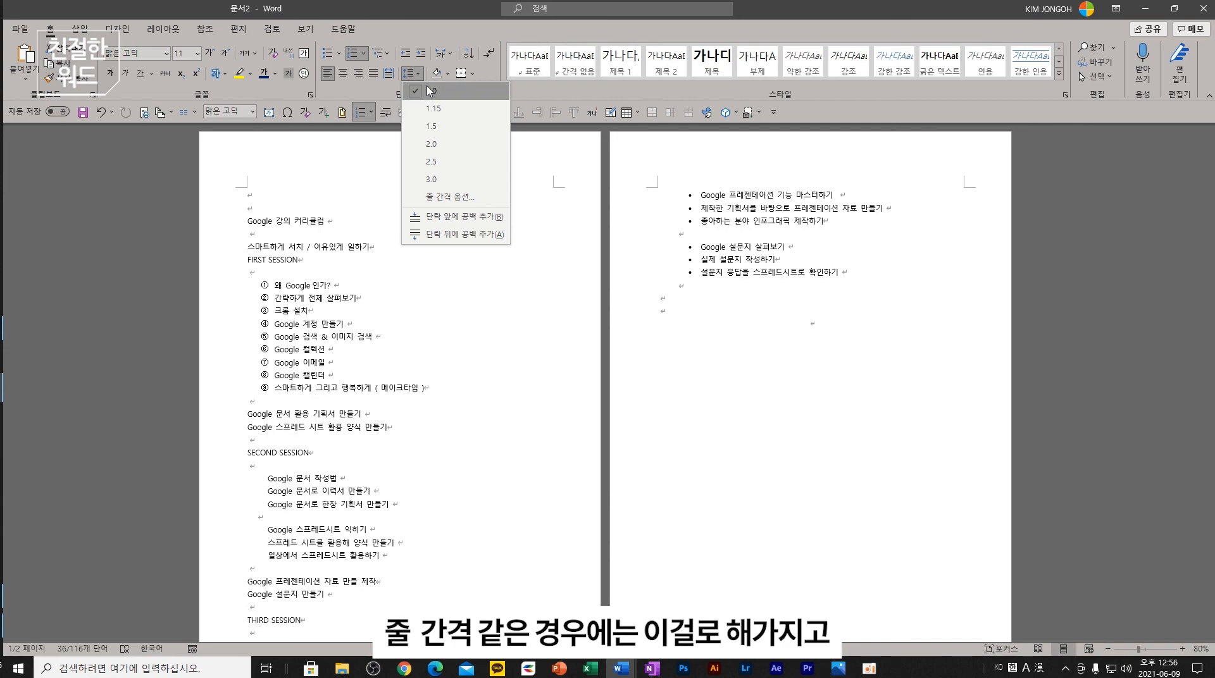
{"action": "left_click", "coordinate": [429, 91]}
{"action": "left_click", "coordinate": [559, 668]}
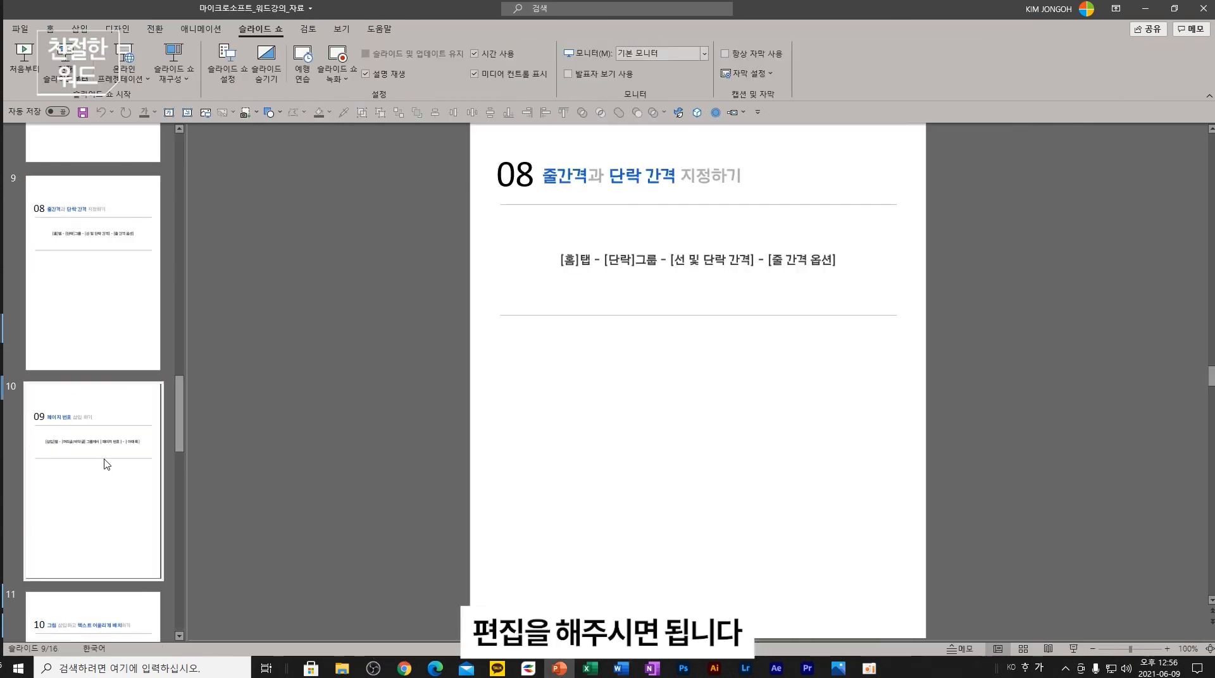
{"action": "left_click", "coordinate": [106, 463]}
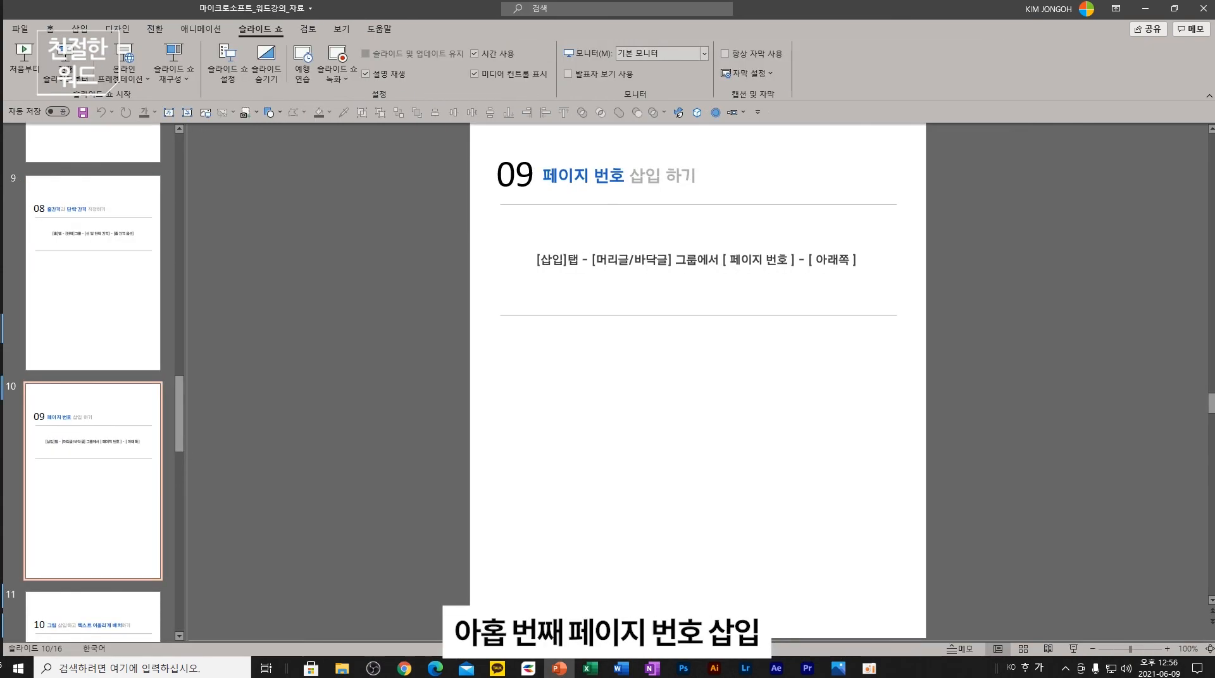
{"action": "left_click", "coordinate": [620, 668]}
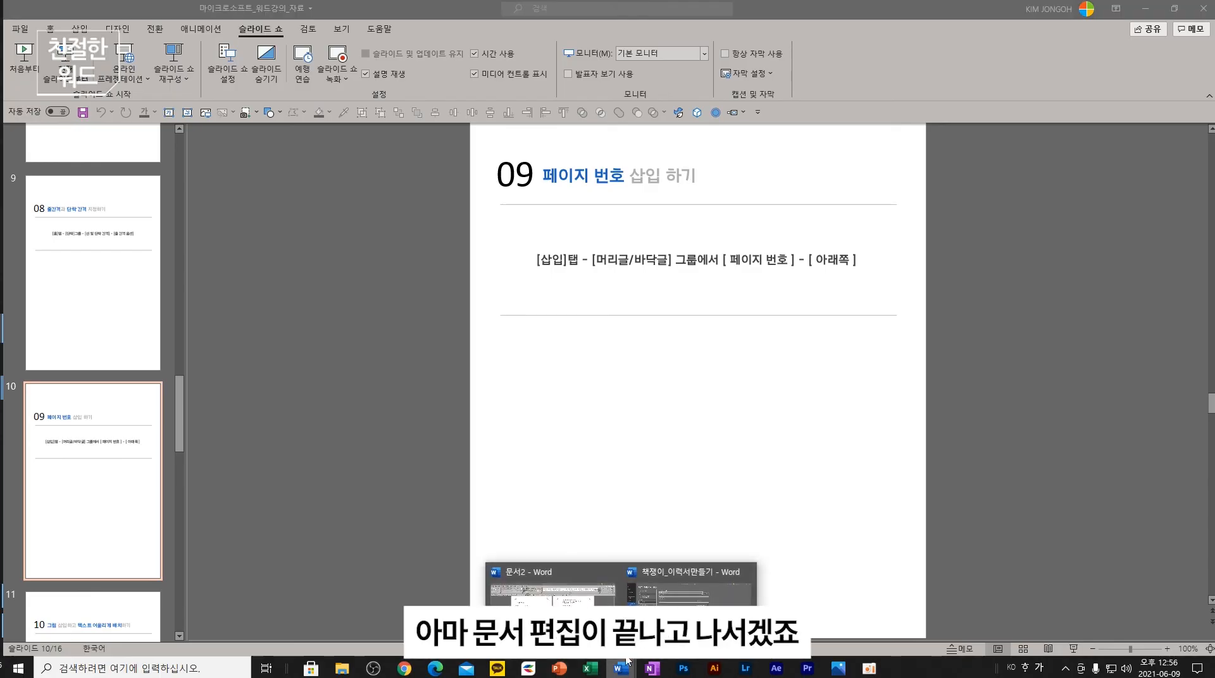
{"action": "left_click", "coordinate": [544, 573]}
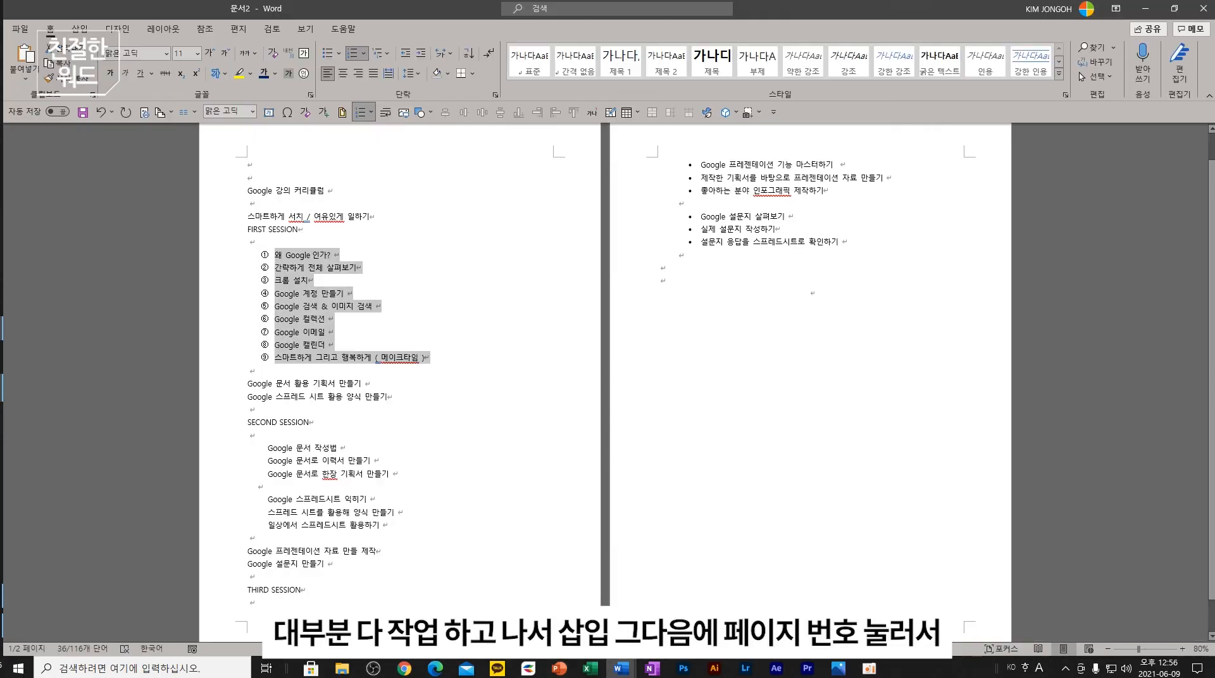
- Preview Word's page number placement options and close them without inserting
{"action": "left_click", "coordinate": [89, 32]}
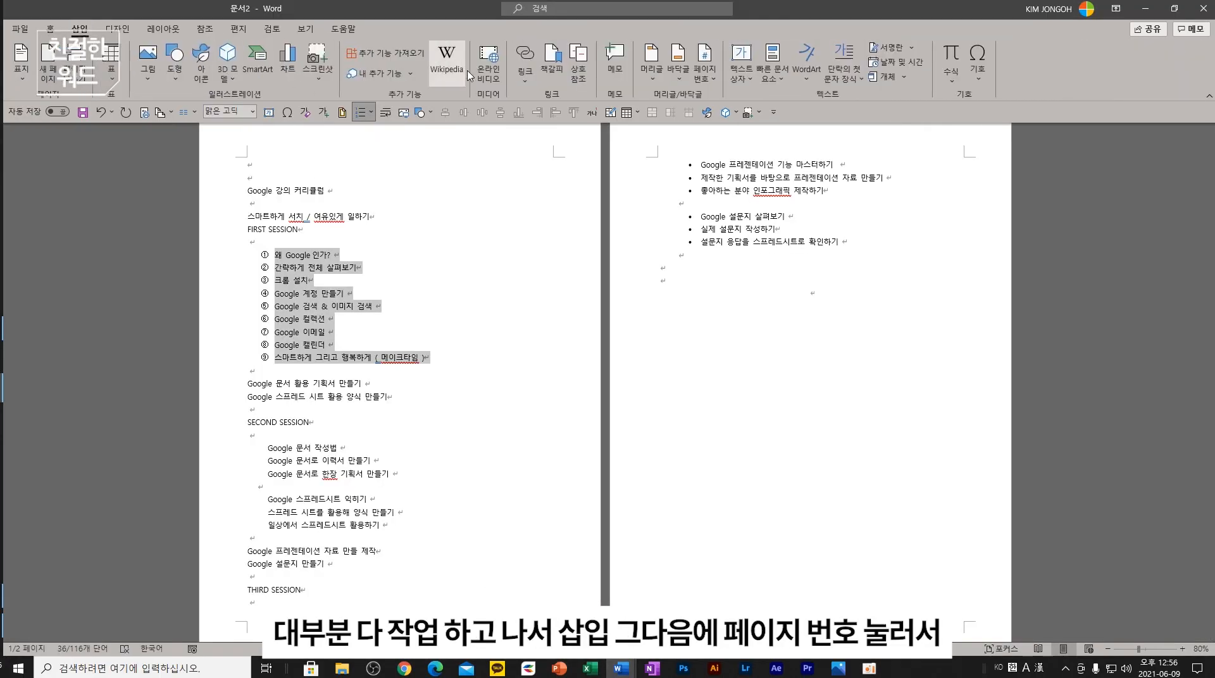
{"action": "left_click", "coordinate": [712, 85]}
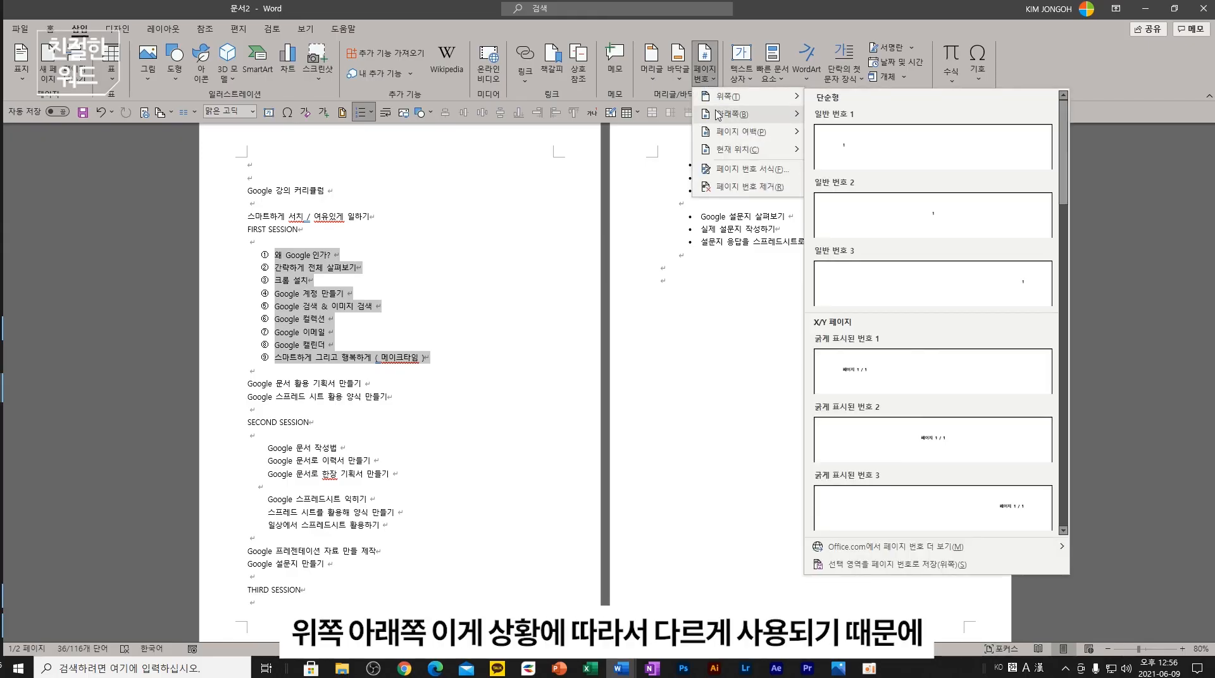
{"action": "mouse_move", "coordinate": [725, 97]}
{"action": "left_click", "coordinate": [677, 418]}
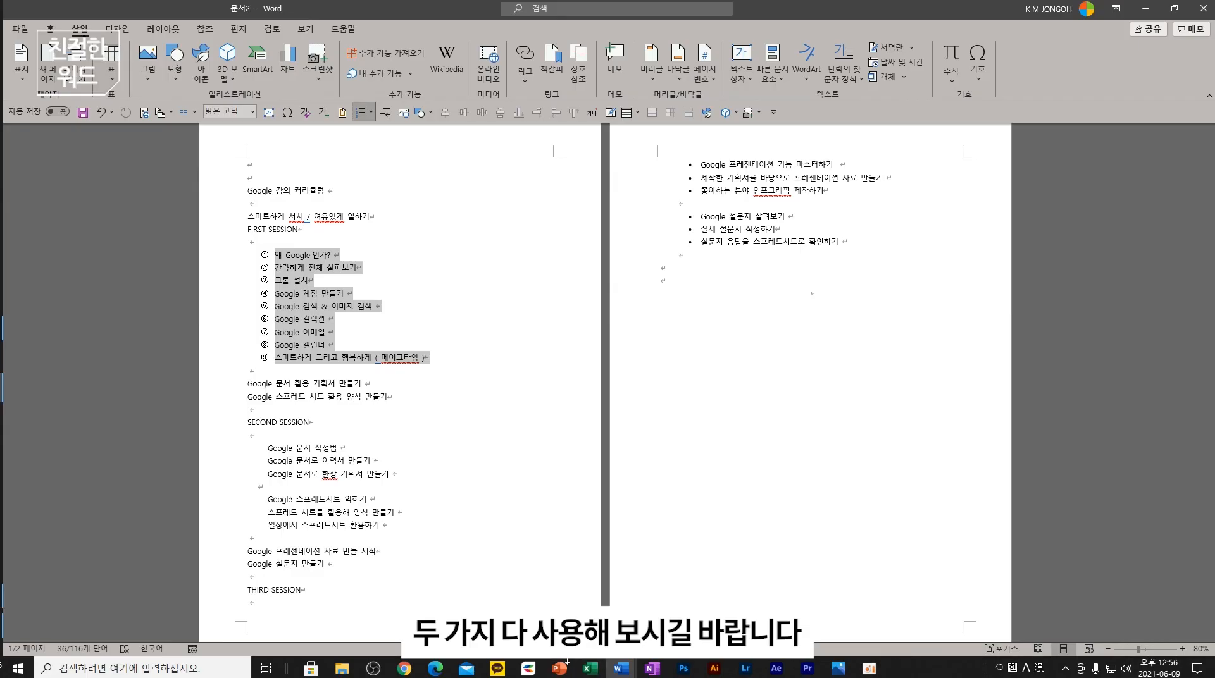
- Step through the lesson slides on picture text wrapping, online video and tables
{"action": "left_click", "coordinate": [562, 666]}
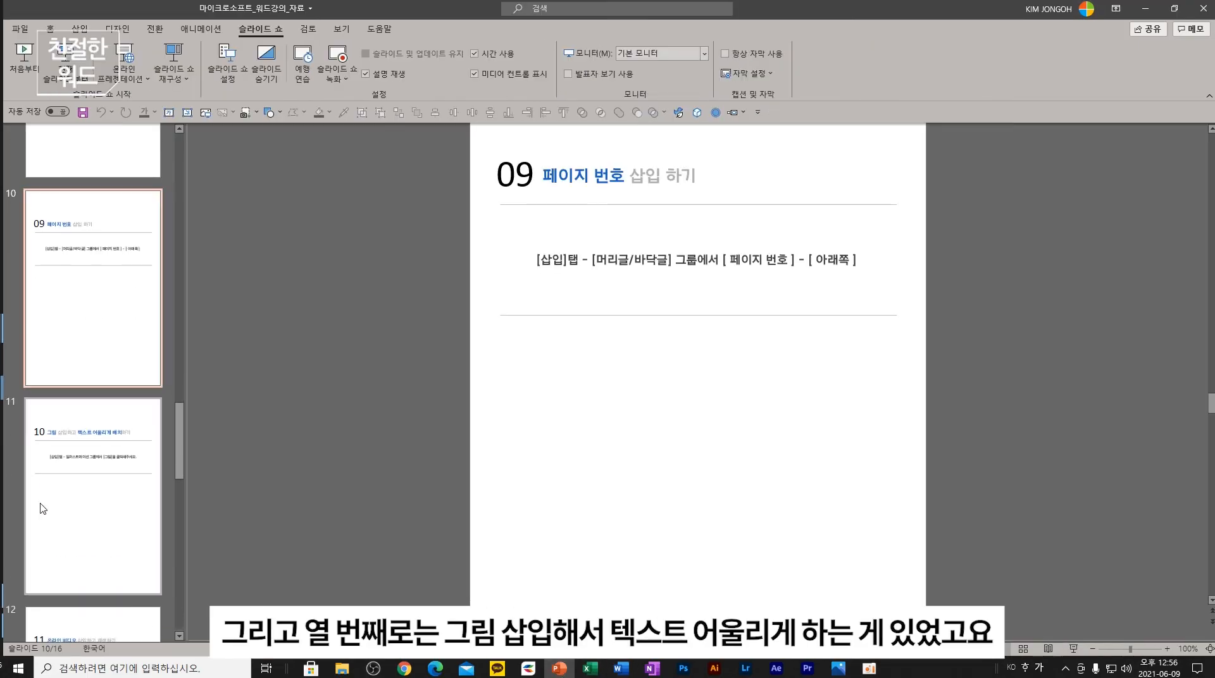
{"action": "left_click", "coordinate": [43, 509]}
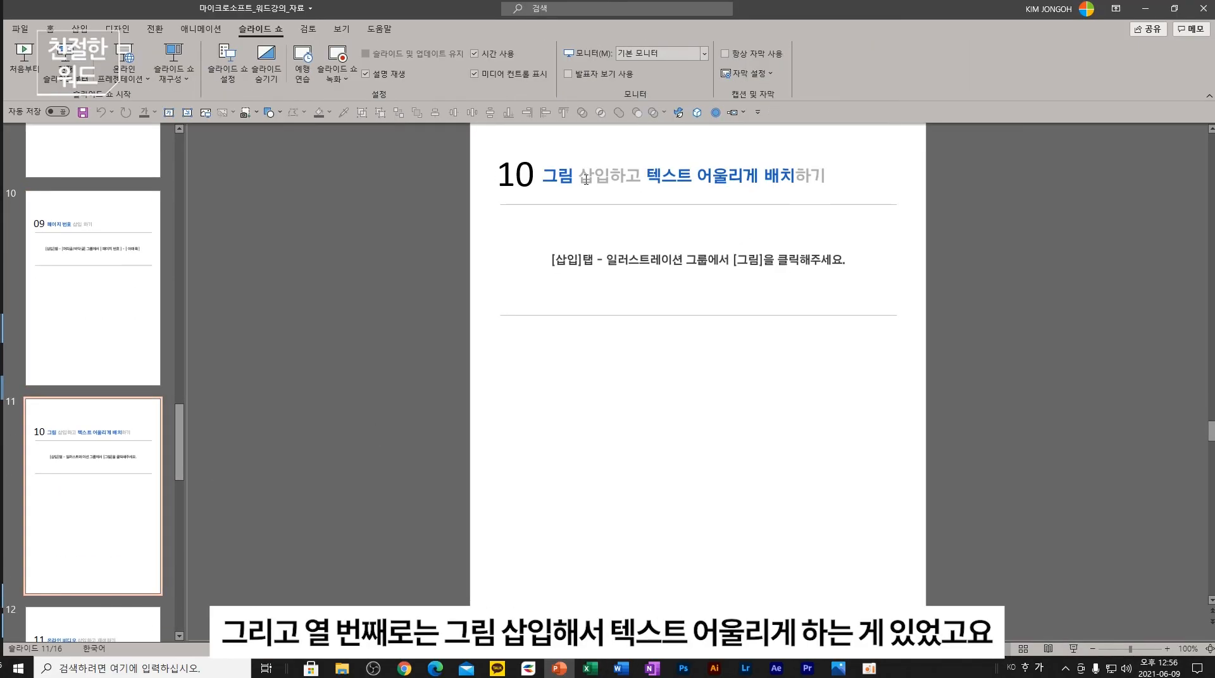
{"action": "scroll", "coordinate": [83, 503], "scroll_direction": "down", "scroll_amount": 3}
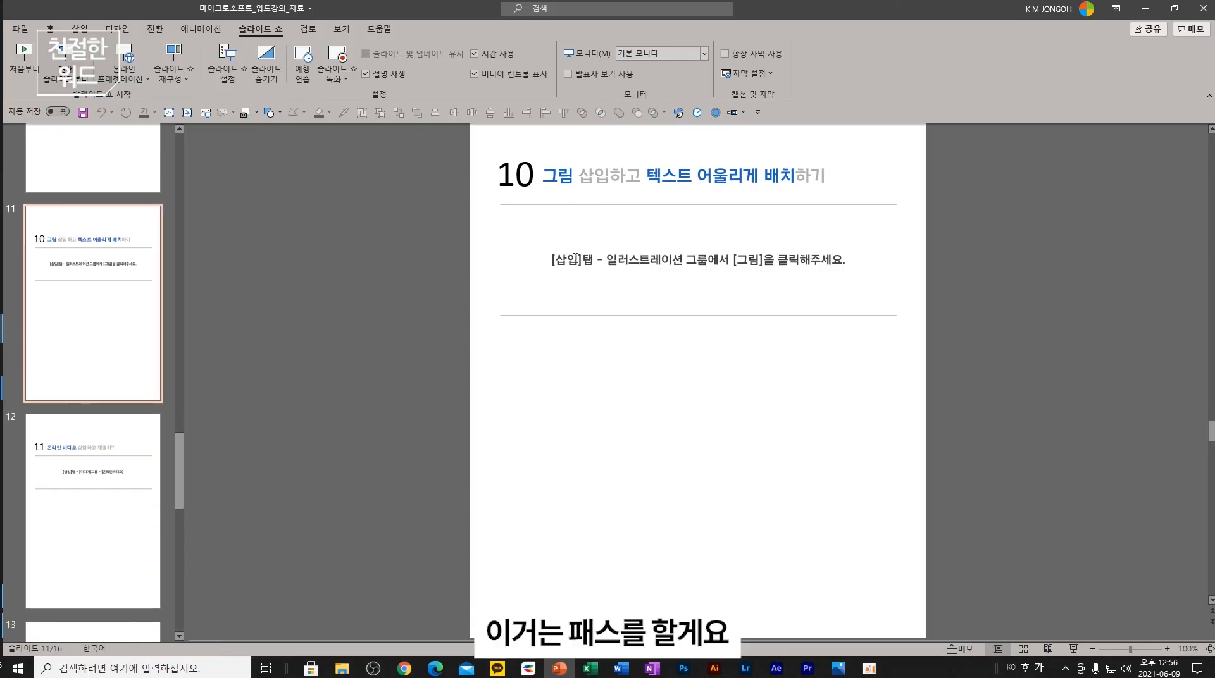
{"action": "left_click", "coordinate": [95, 474]}
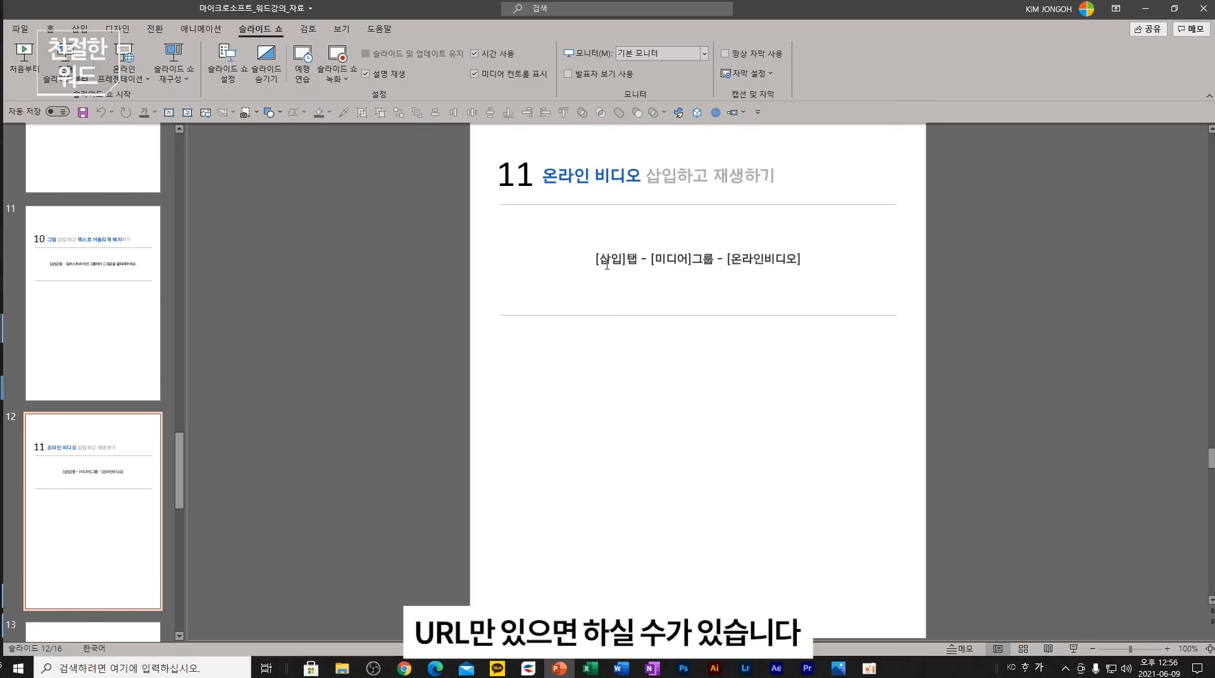
{"action": "scroll", "coordinate": [101, 456], "scroll_direction": "down", "scroll_amount": 6}
{"action": "left_click", "coordinate": [122, 338]}
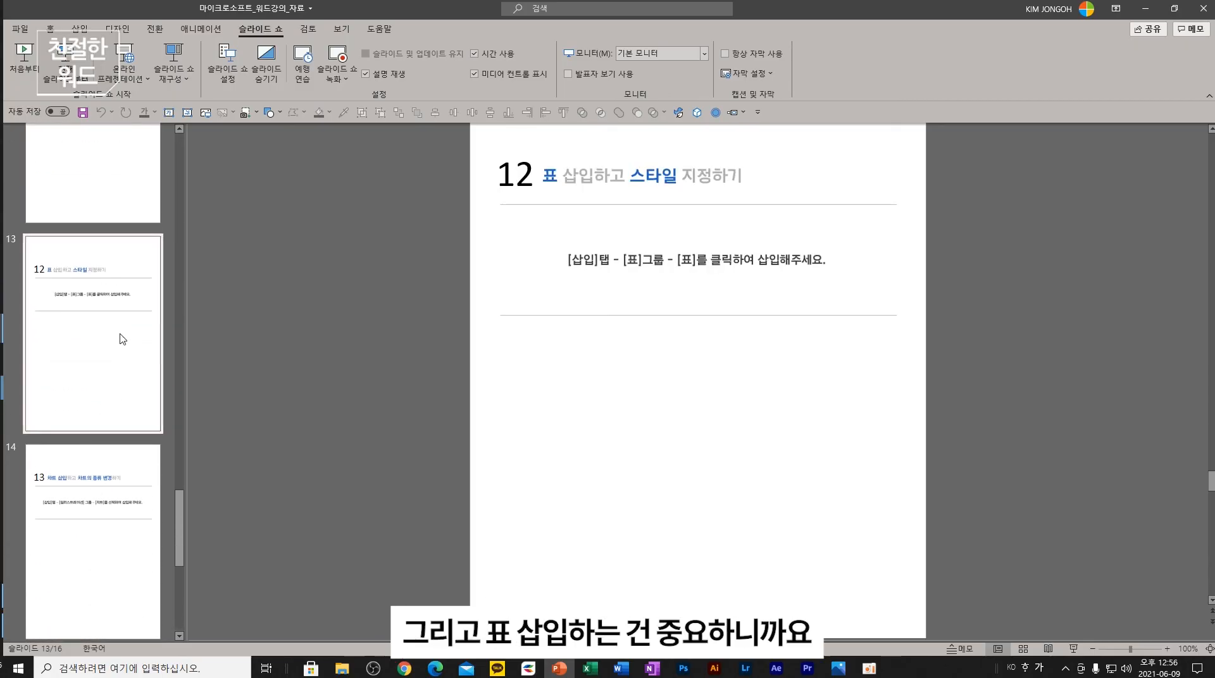
- Preview Word's Insert Table grid without inserting, then show the chart-insertion slide
{"action": "left_click", "coordinate": [613, 668]}
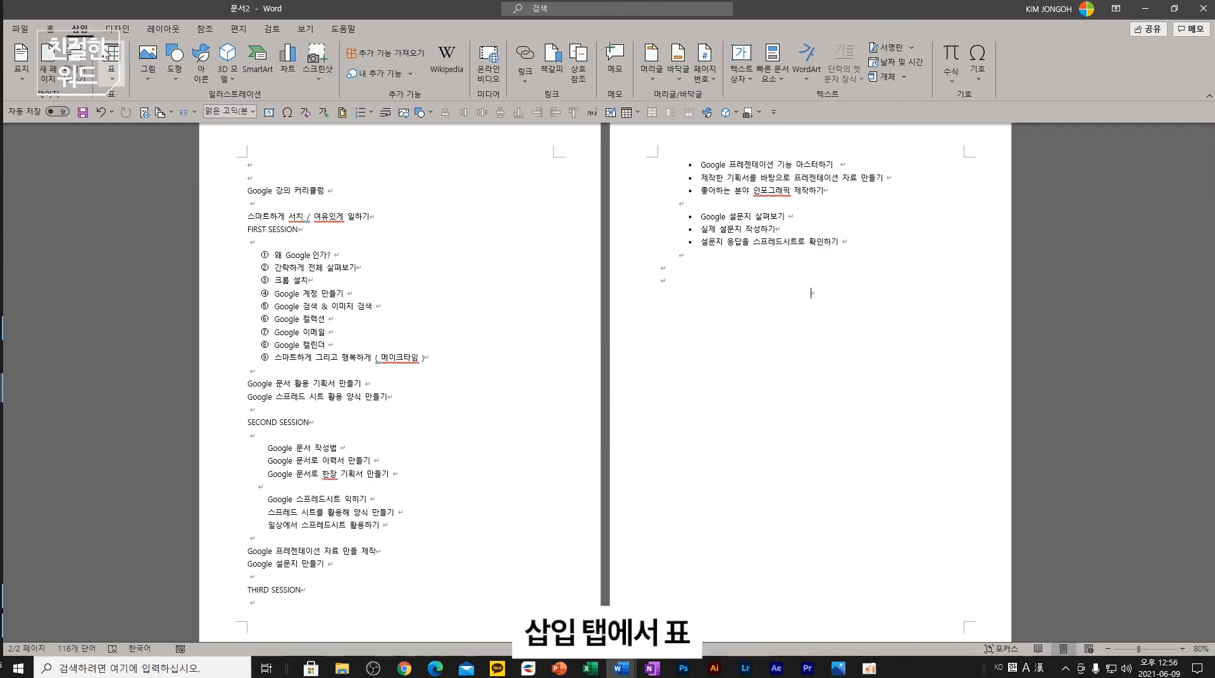
{"action": "left_click", "coordinate": [112, 76]}
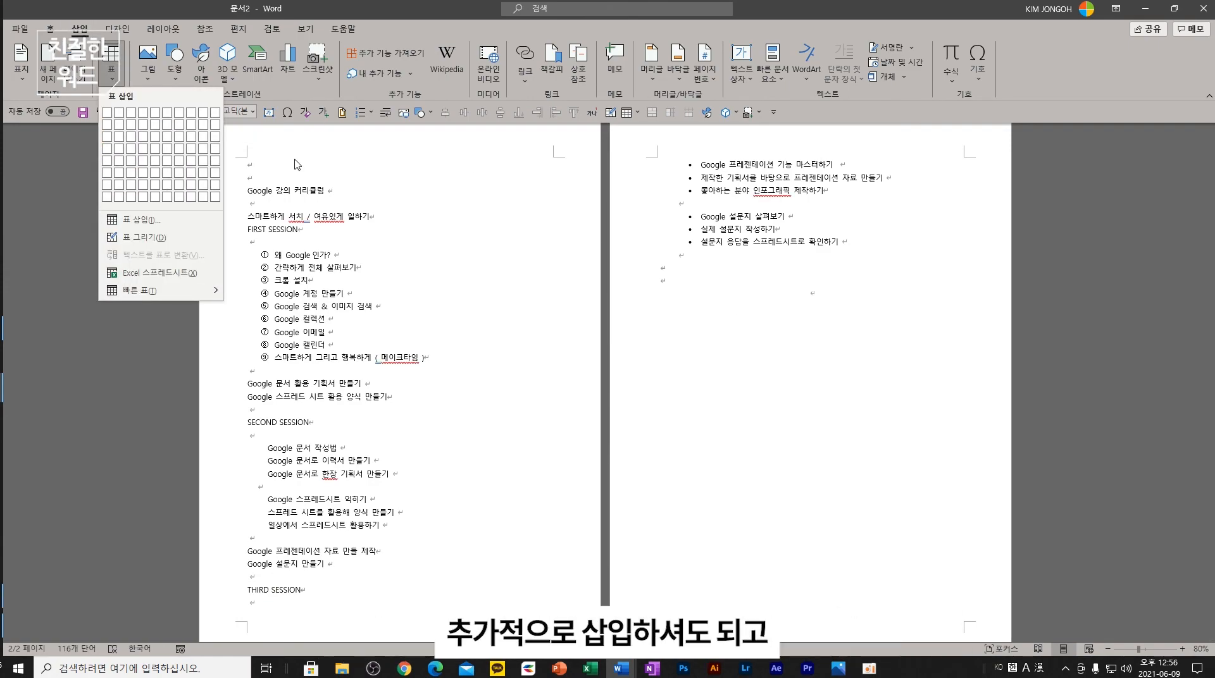
{"action": "left_click", "coordinate": [815, 420]}
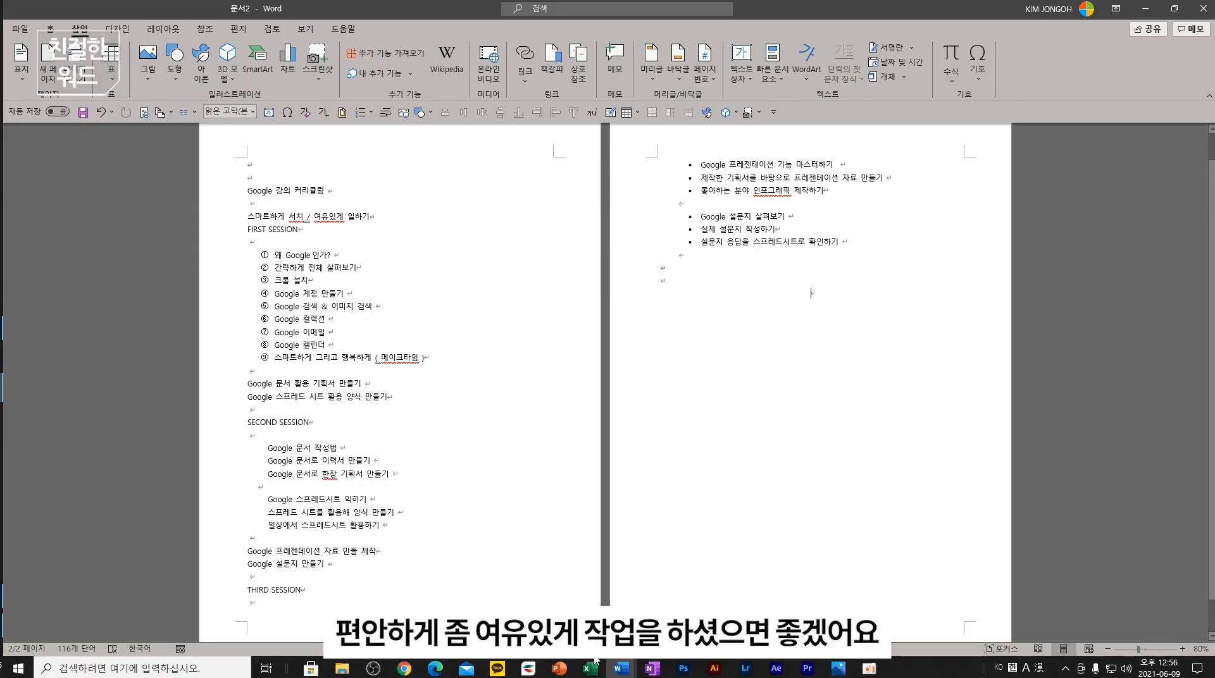
{"action": "left_click", "coordinate": [565, 673]}
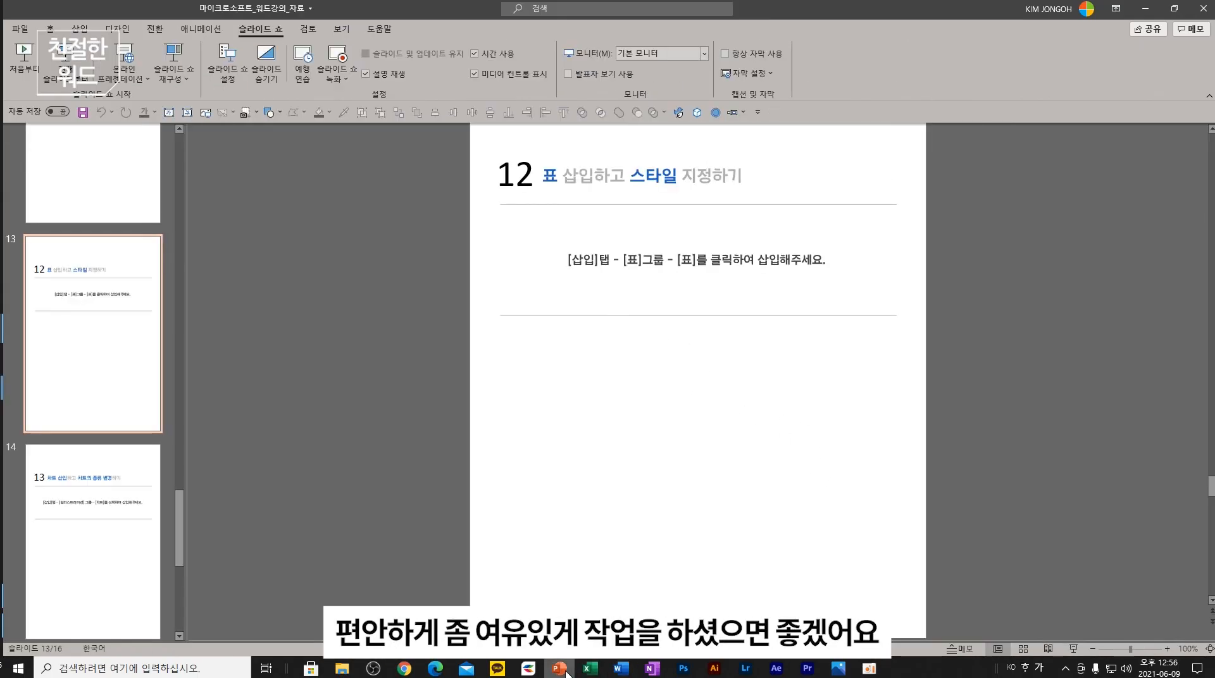
{"action": "left_click", "coordinate": [136, 543]}
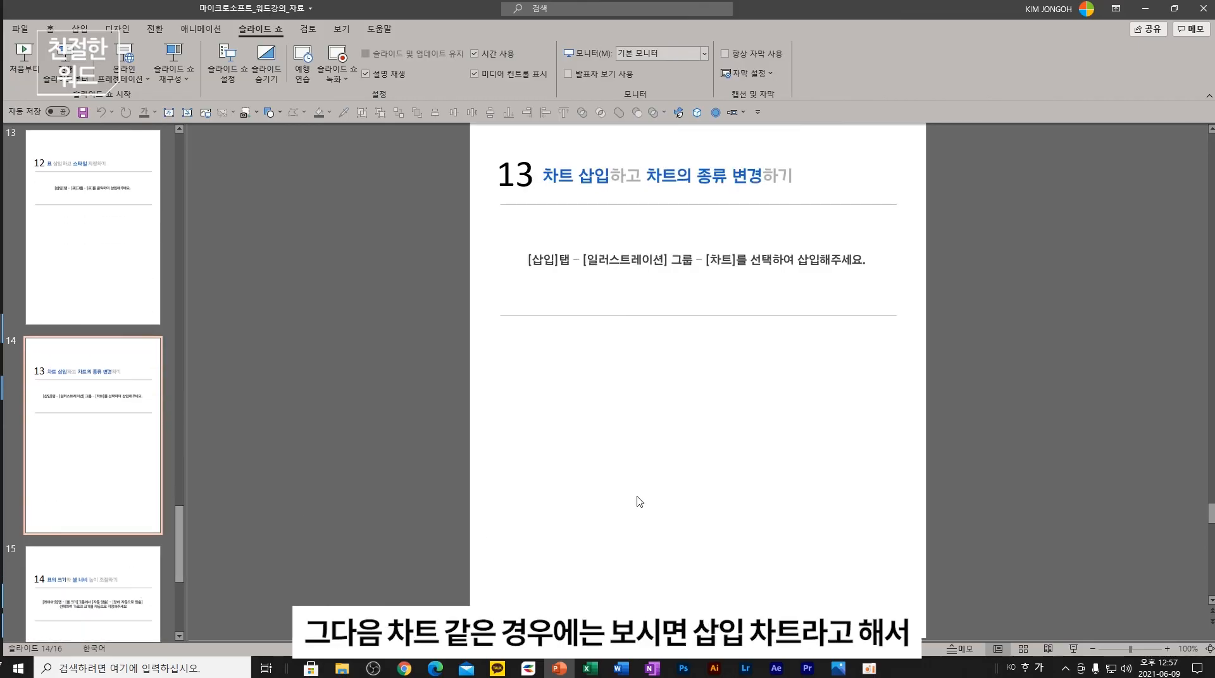
- In 문서2, preview the Insert Chart dialog and cancel it, then return to the slides
{"action": "left_click", "coordinate": [625, 670]}
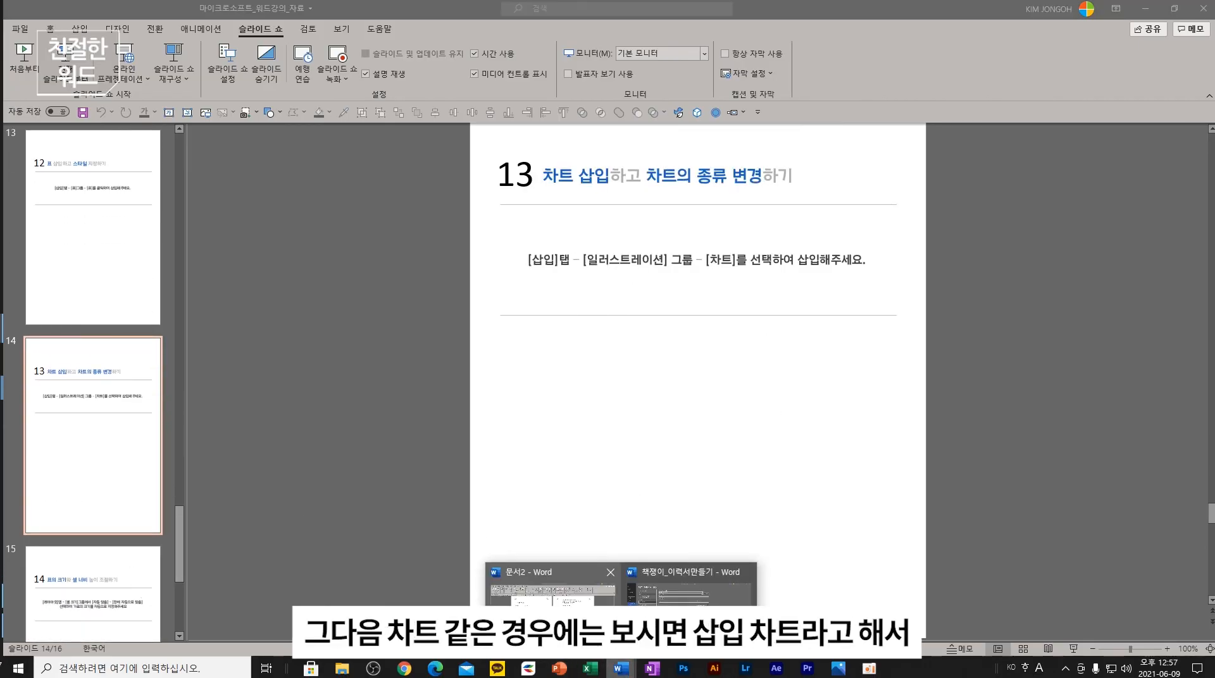
{"action": "left_click", "coordinate": [616, 599]}
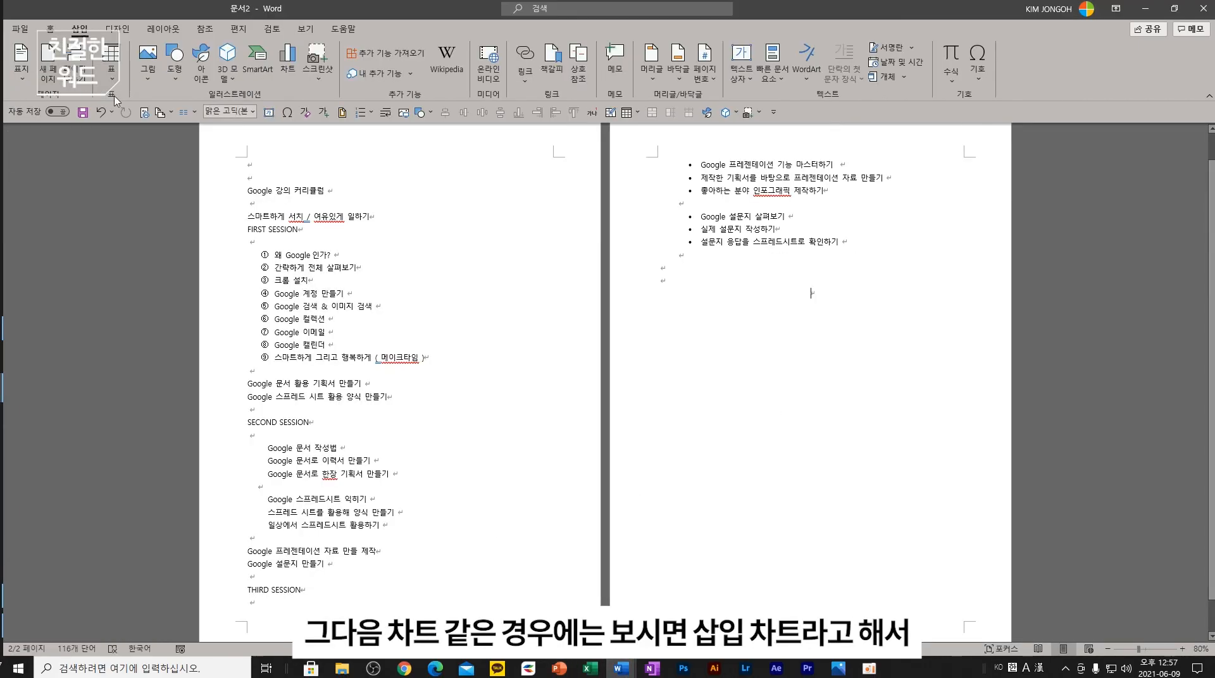
{"action": "left_click", "coordinate": [286, 76]}
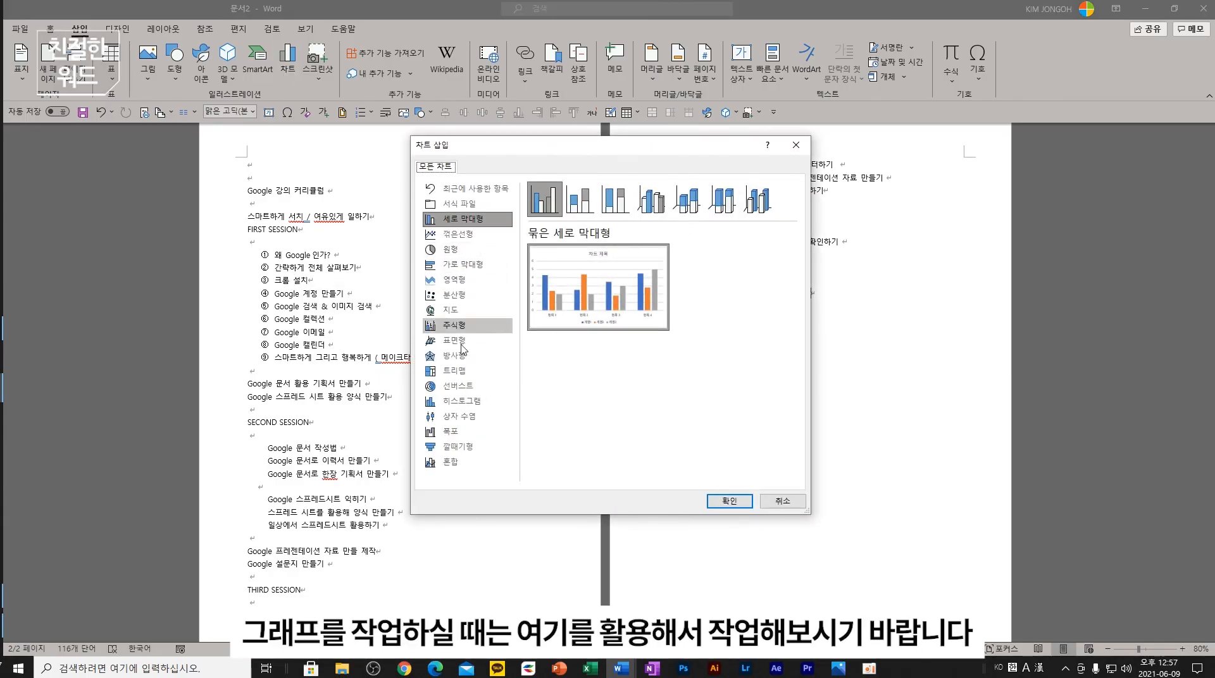
{"action": "left_click", "coordinate": [782, 500]}
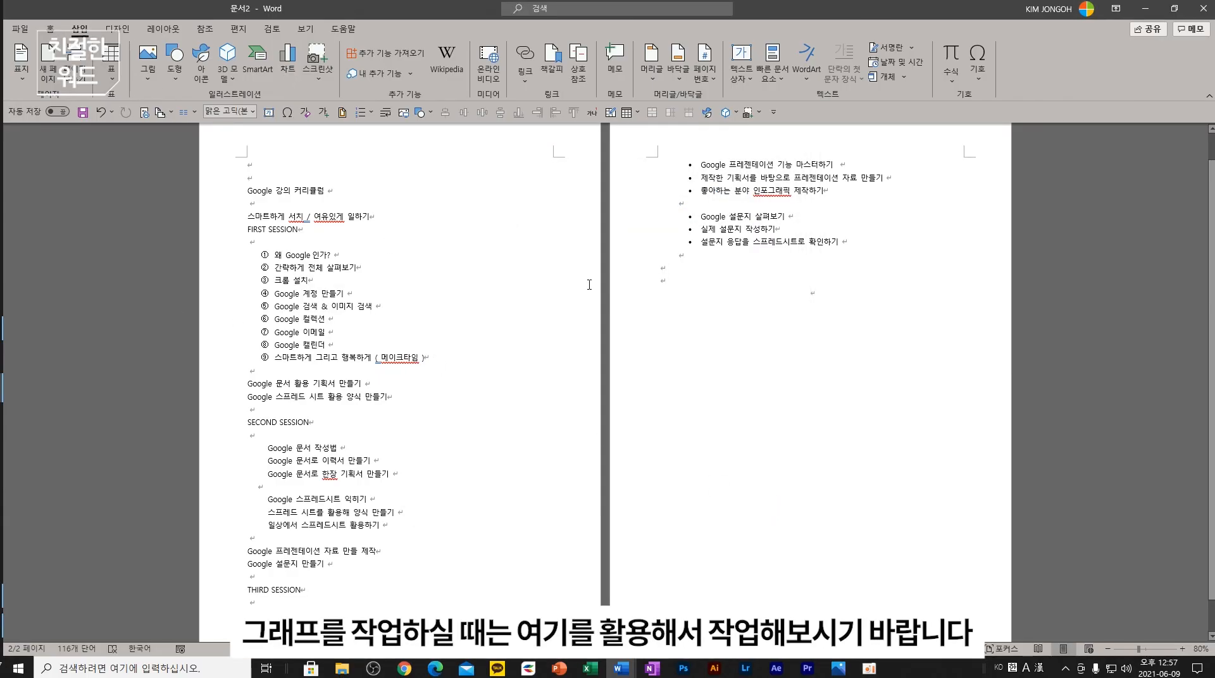
{"action": "left_click", "coordinate": [621, 668]}
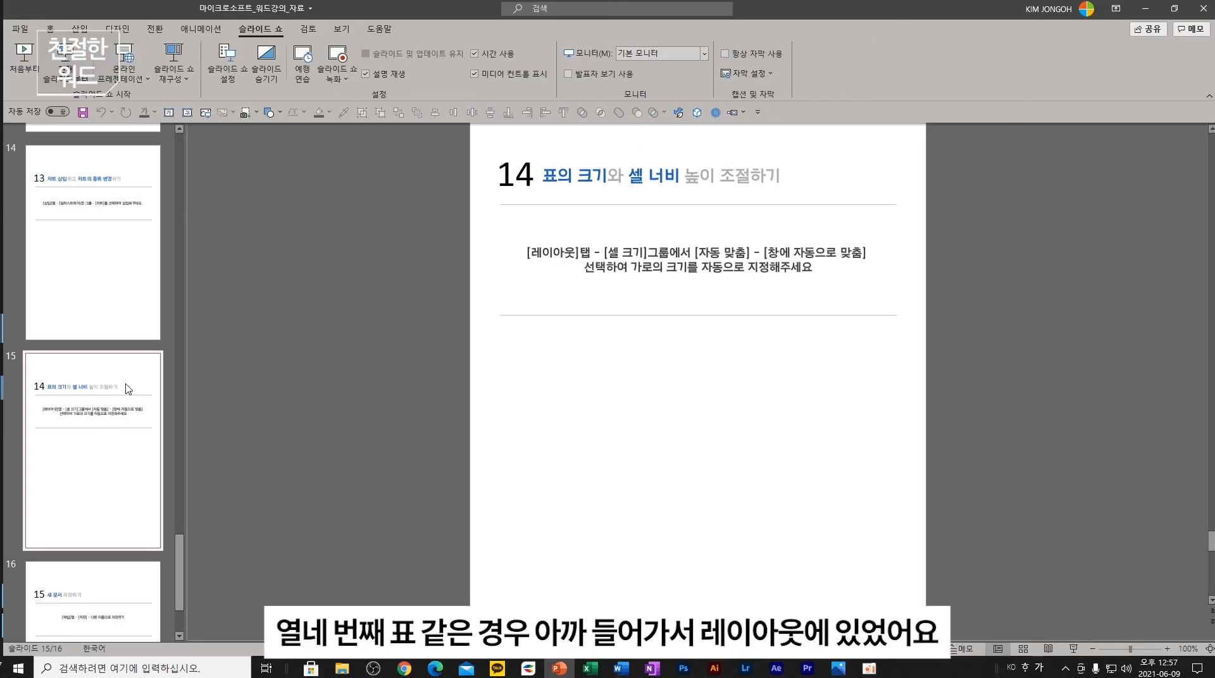
- In the 책쟁이_이력서만들기 résumé, select table rows 성명 through 직위 and show the table Layout settings
{"action": "left_click", "coordinate": [624, 672]}
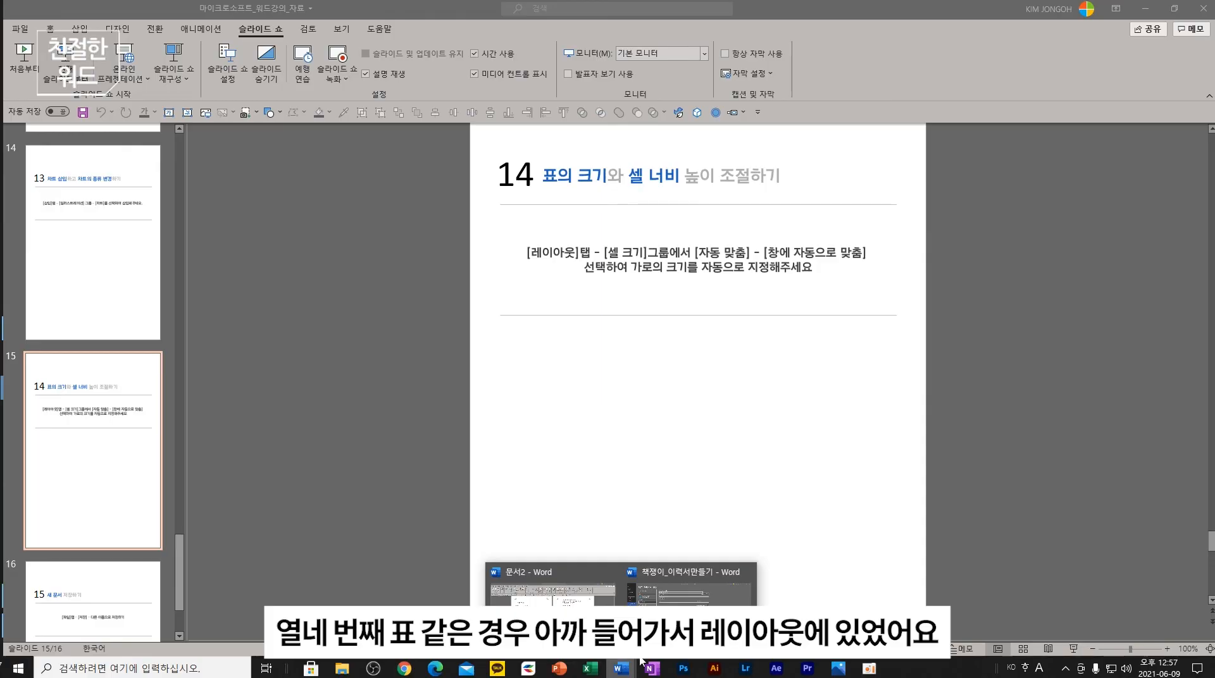
{"action": "left_click", "coordinate": [690, 588]}
{"action": "key", "text": "Escape"}
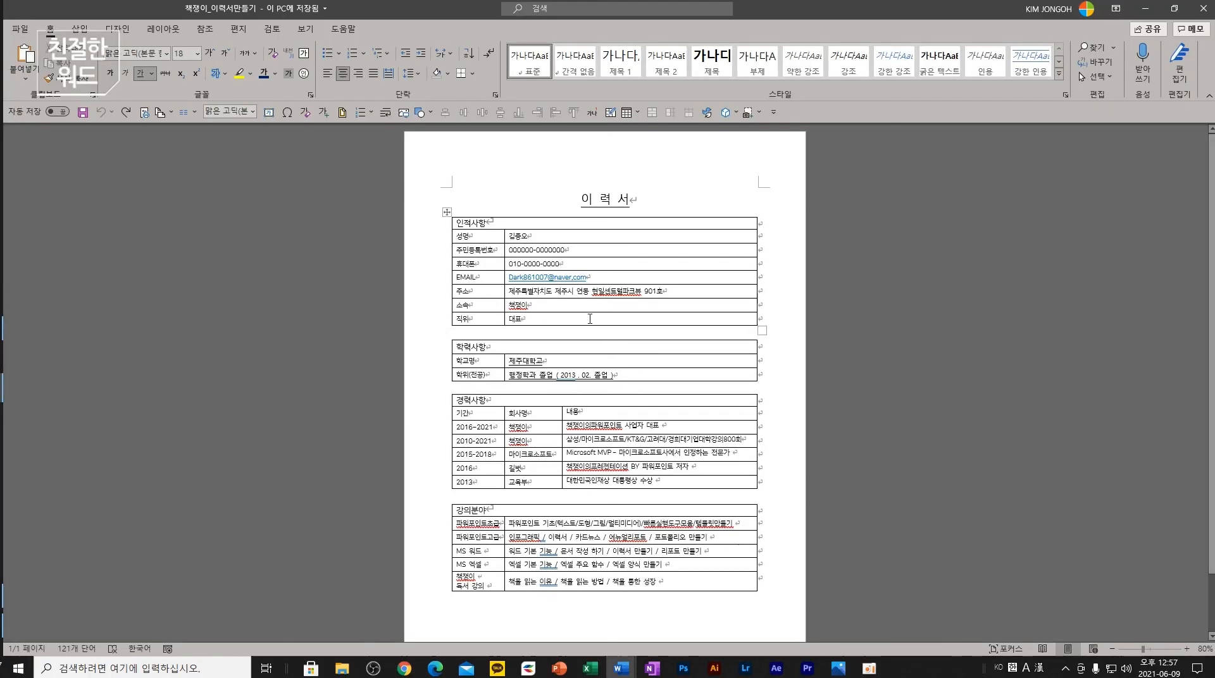
{"action": "left_click_drag", "start_coordinate": [570, 318], "coordinate": [570, 236]}
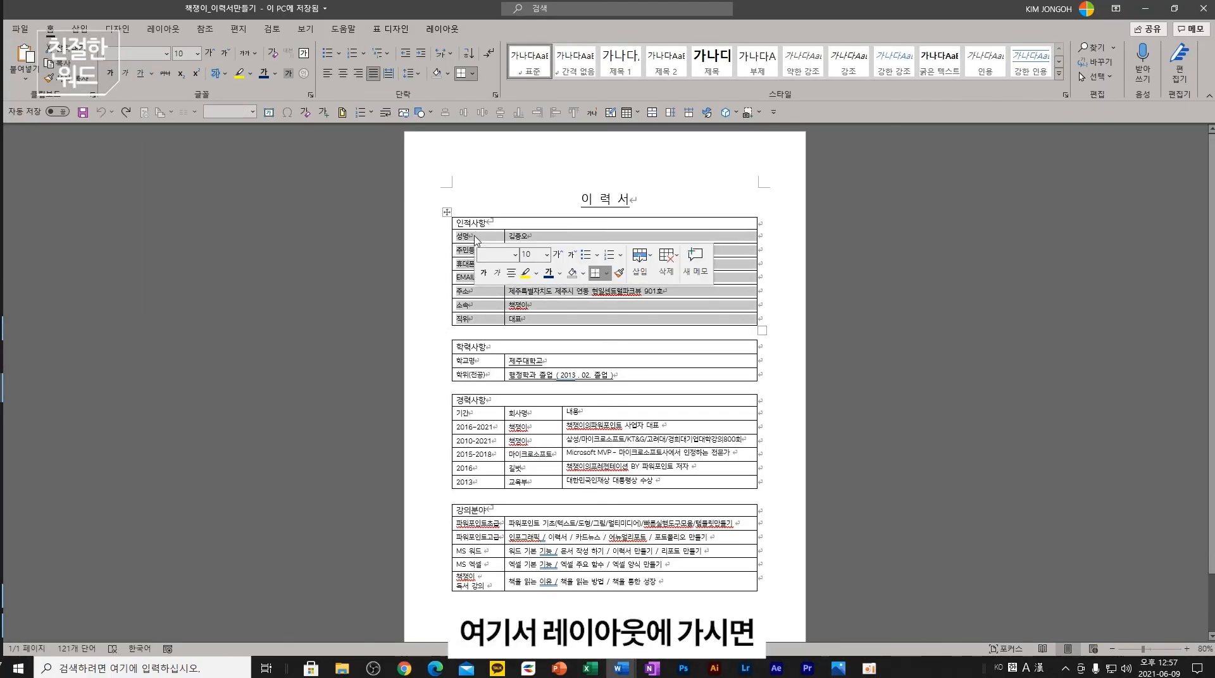
{"action": "left_click", "coordinate": [441, 29]}
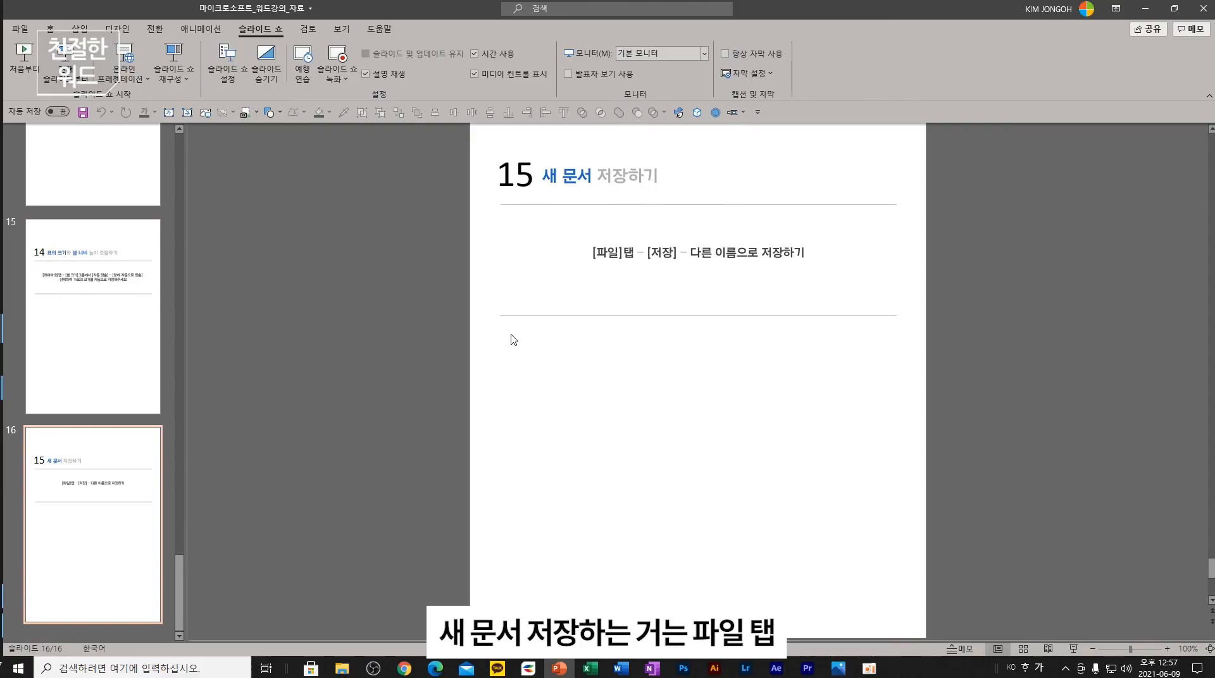
{"action": "mouse_move", "coordinate": [628, 672]}
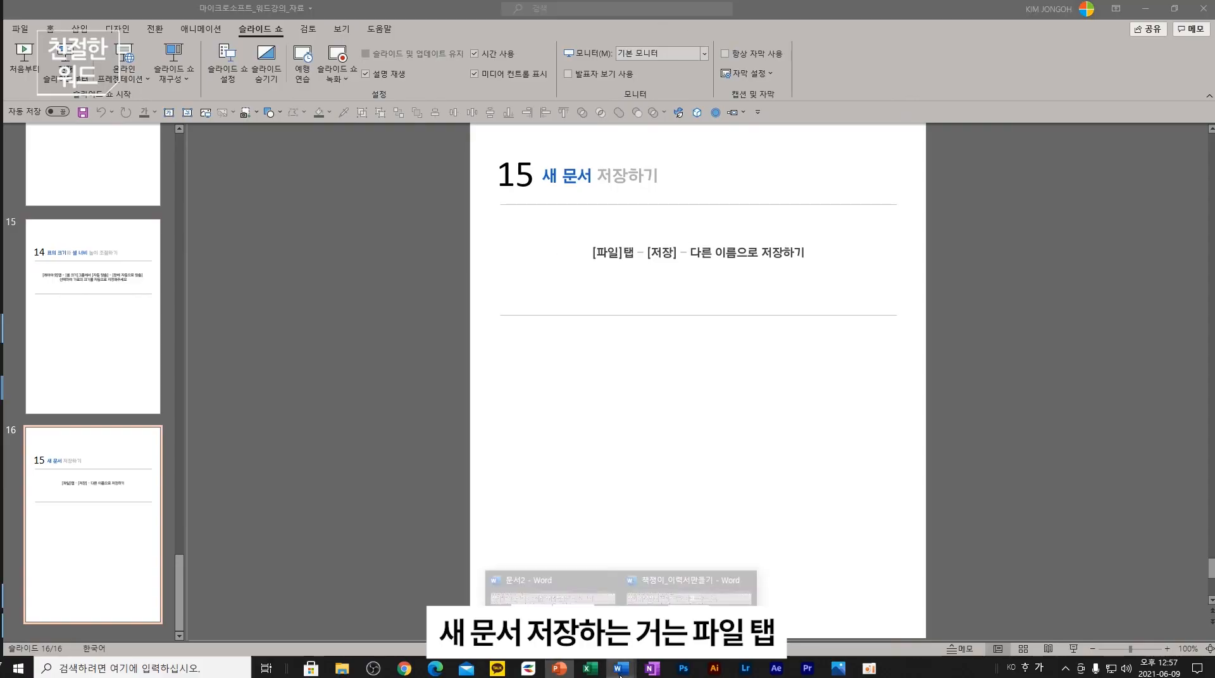
{"action": "left_click", "coordinate": [689, 581]}
{"action": "left_click", "coordinate": [21, 31]}
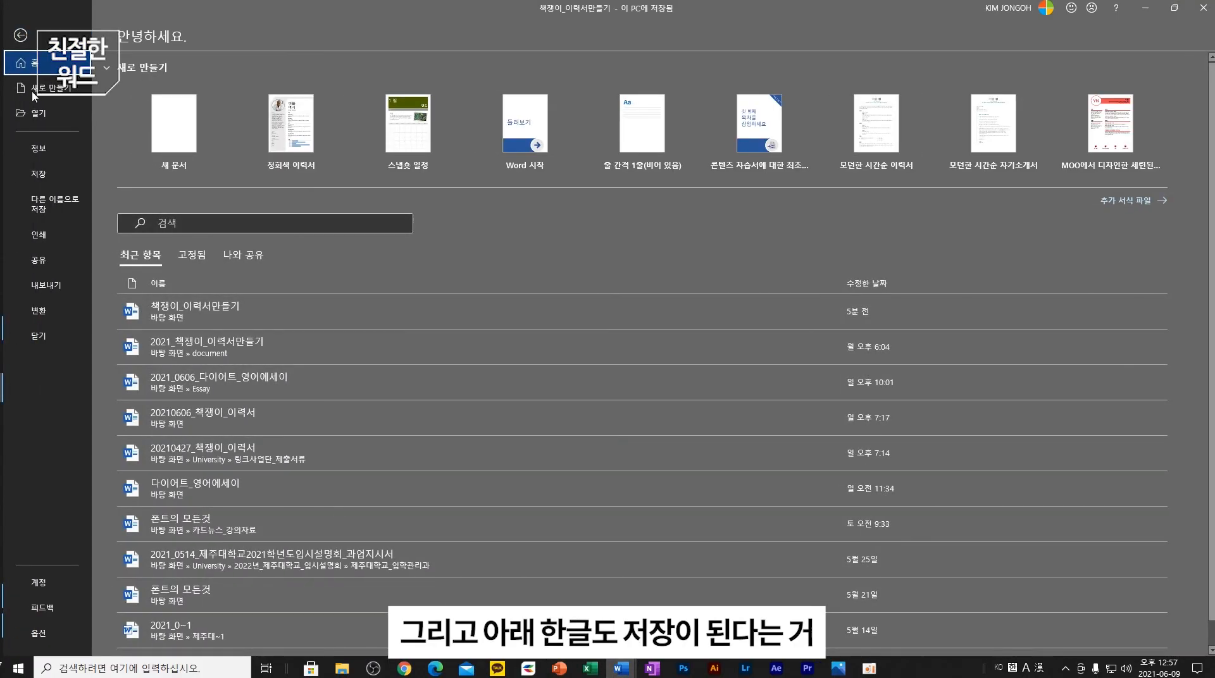
{"action": "left_click", "coordinate": [55, 204]}
{"action": "left_click", "coordinate": [187, 190]}
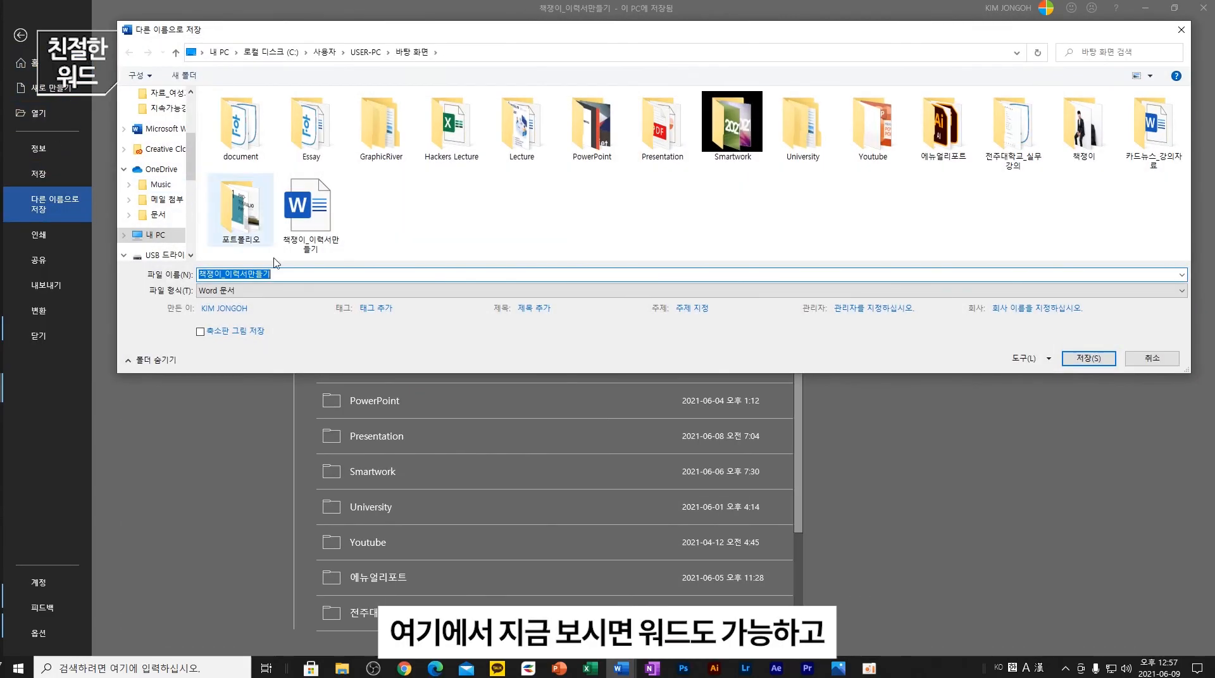
{"action": "left_click", "coordinate": [258, 290]}
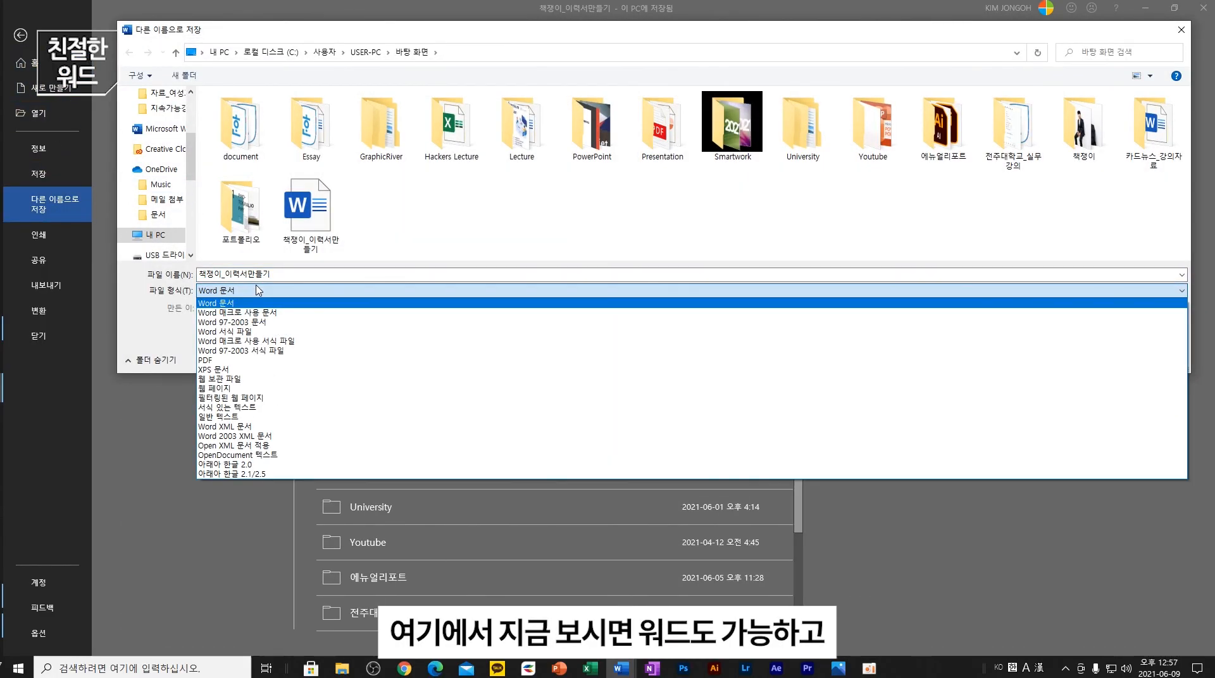
{"action": "left_click", "coordinate": [1125, 549]}
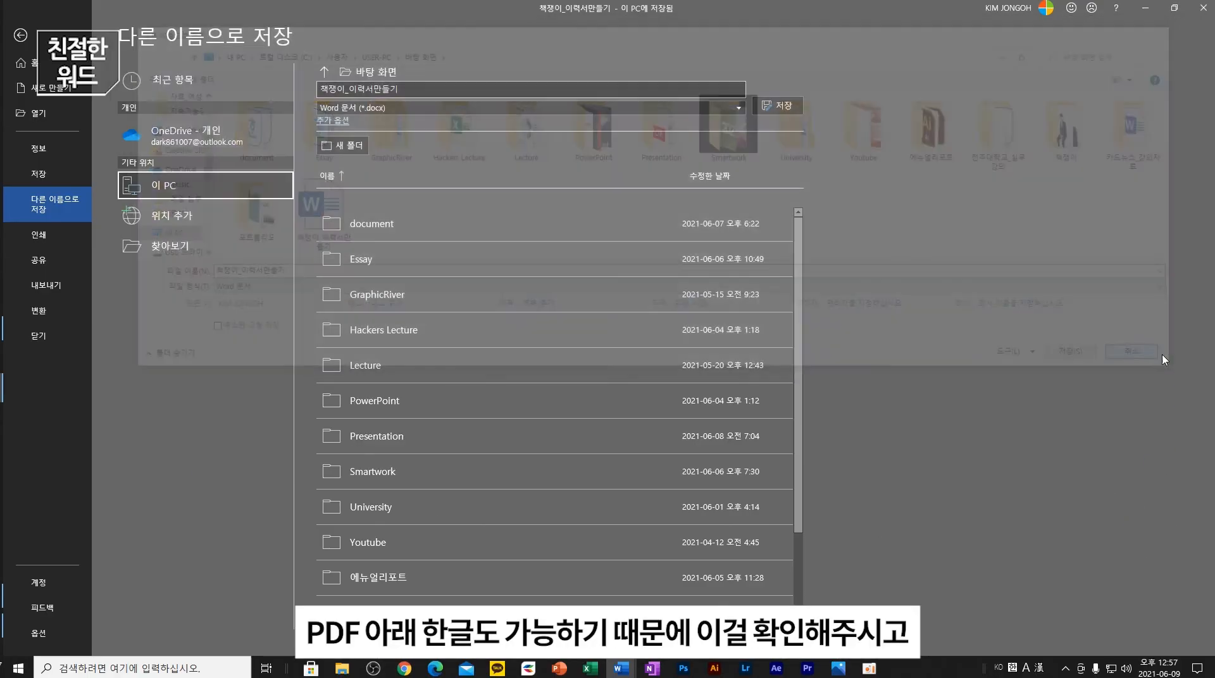
{"action": "left_click", "coordinate": [1167, 358]}
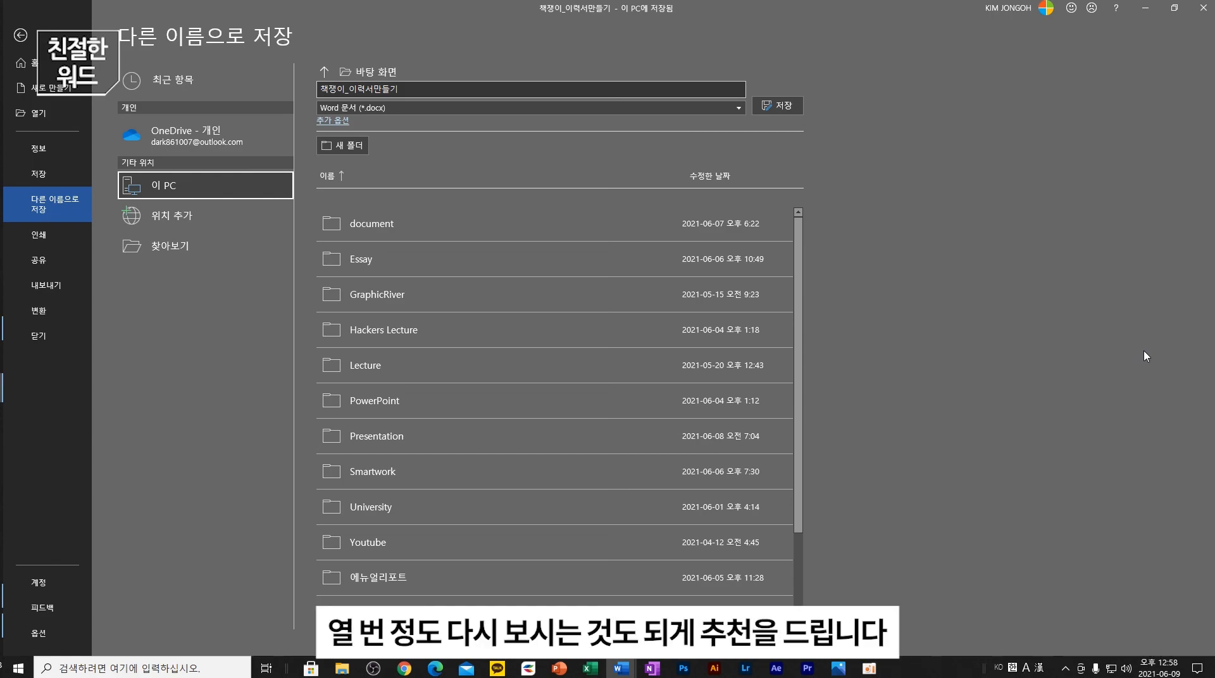
{"action": "left_click", "coordinate": [1203, 9]}
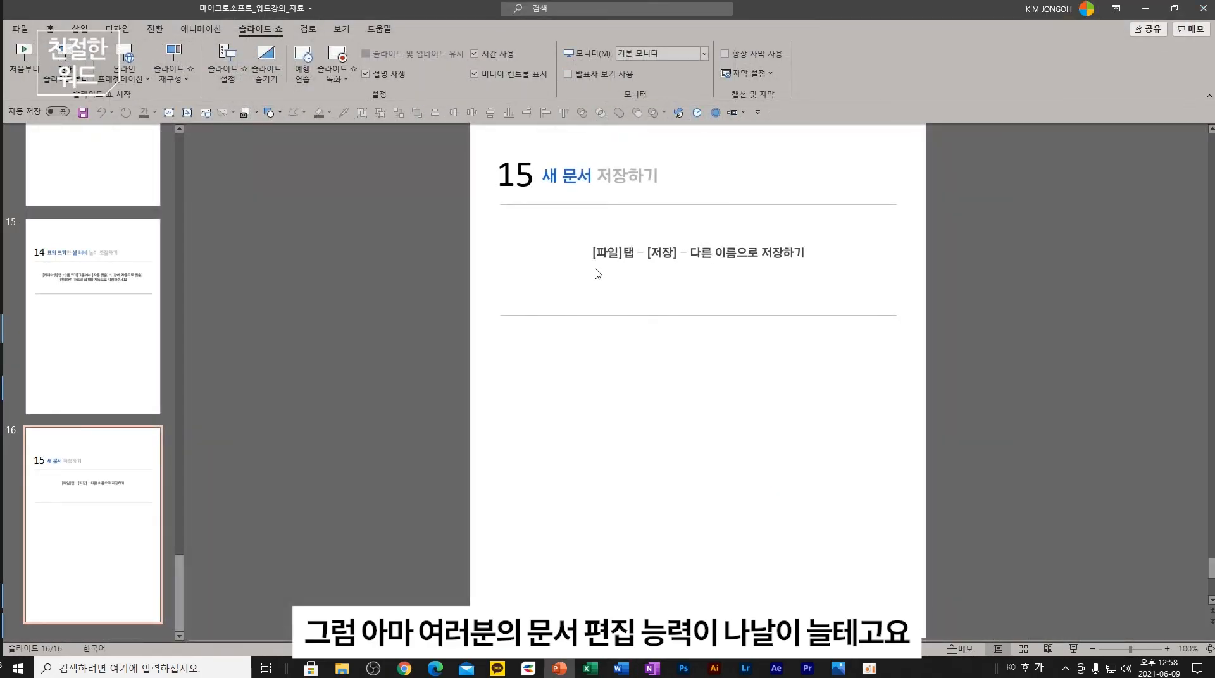